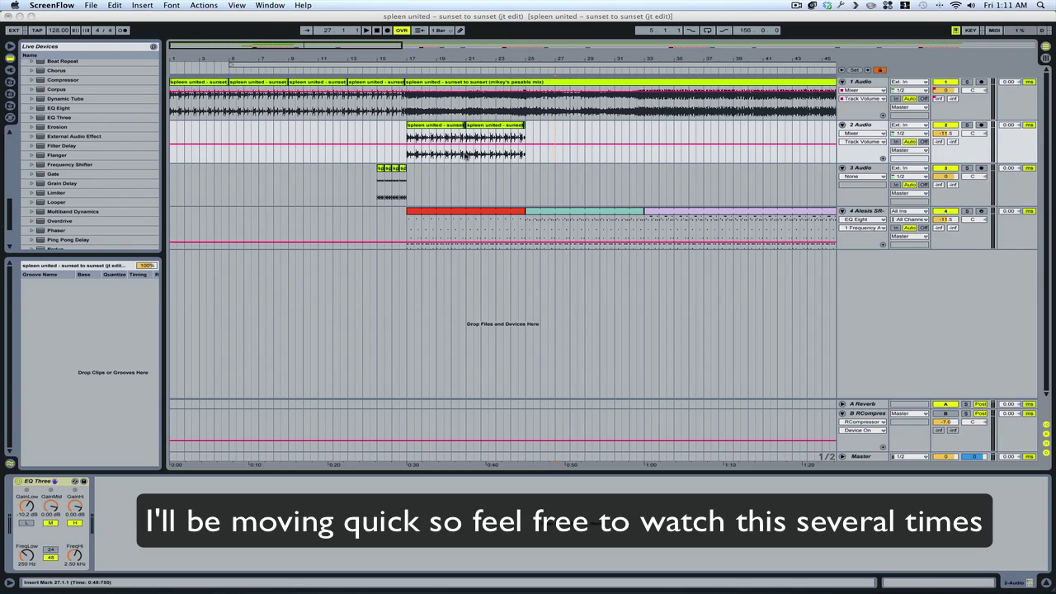
Paste the copied bars 21–25 of track 2's sunset clip at bar 27, undoing a trial duplicate
left_click(468, 155)
left_click_drag(468, 157, 528, 157)
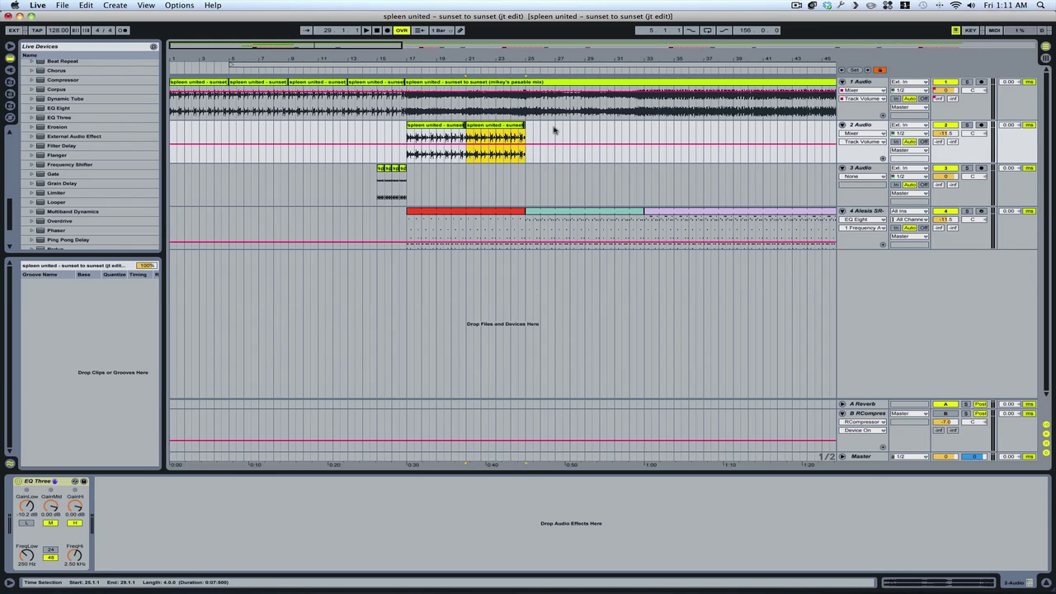
left_click(560, 135)
key("super+v")
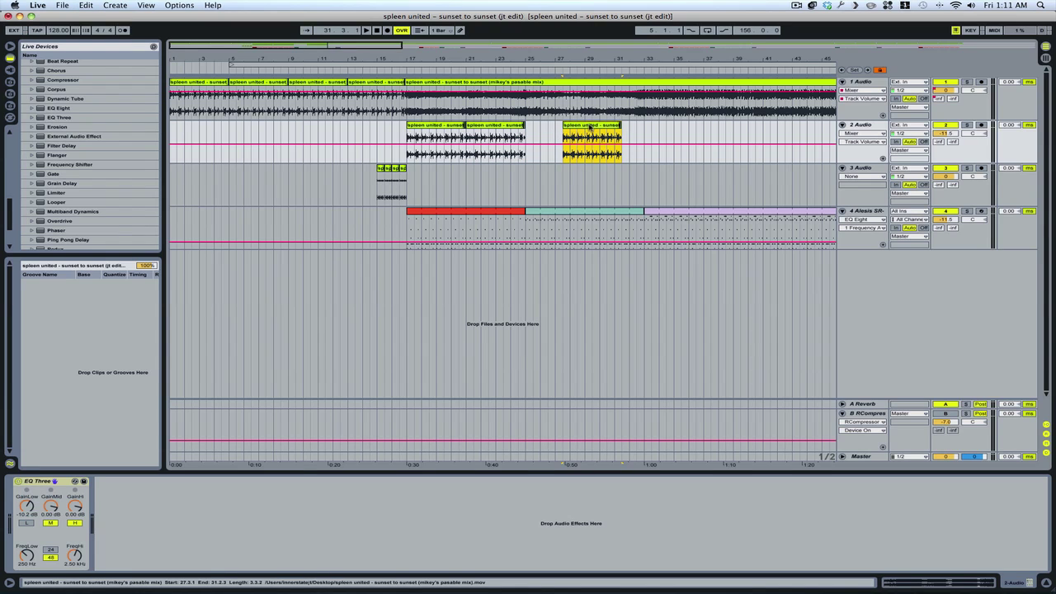
key("super+d")
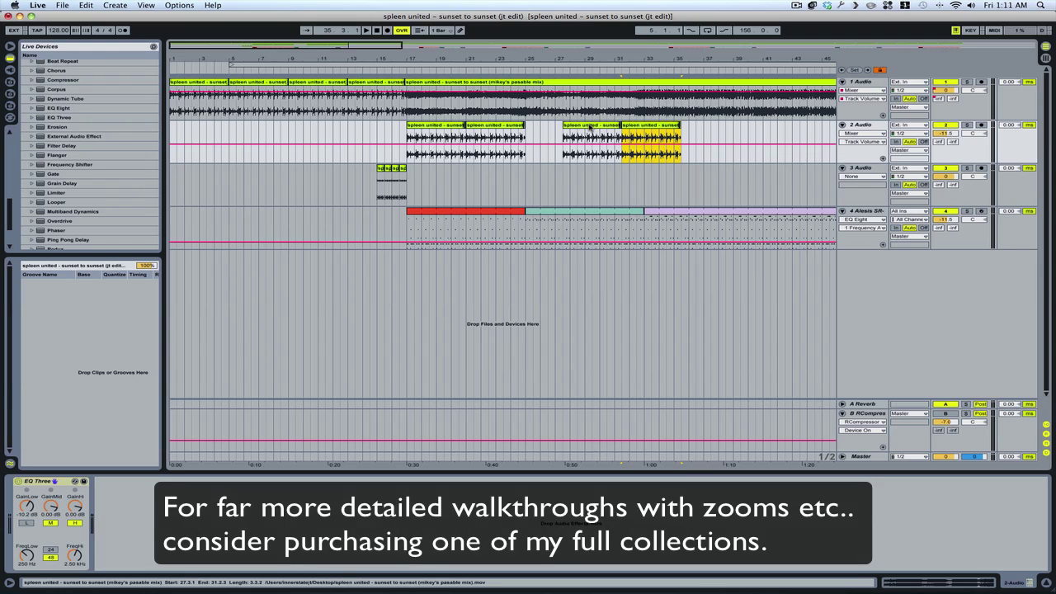
key("super+z")
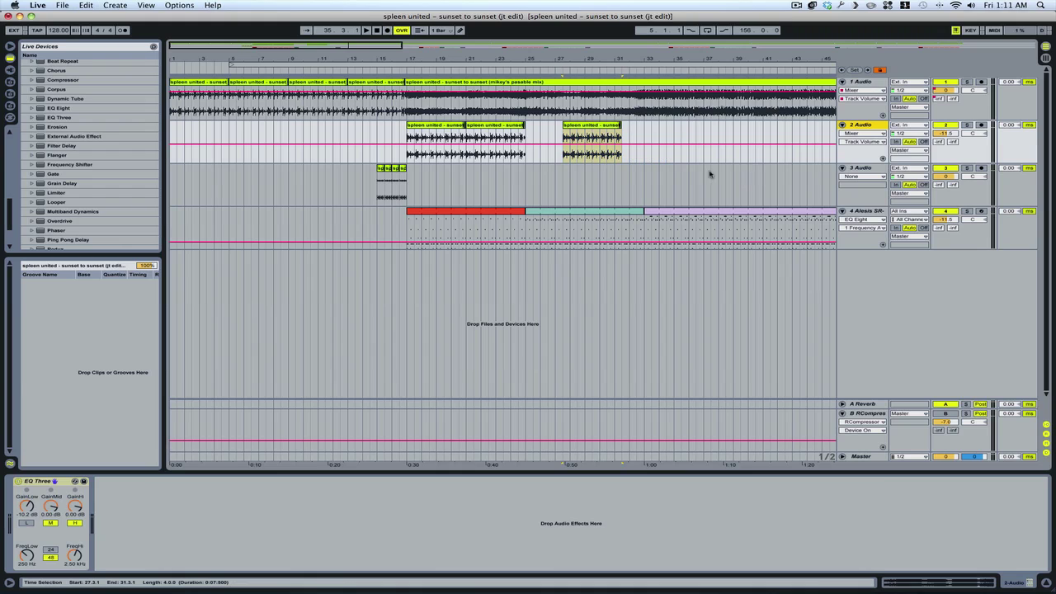
Duplicate the EQ Three device, then delete the copy
left_click(45, 484)
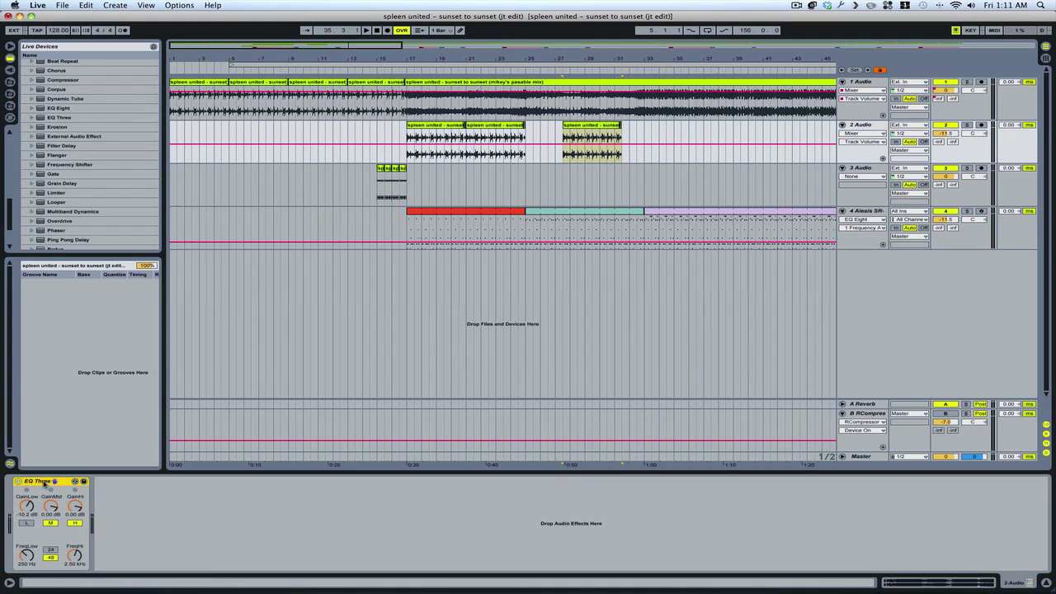
key("super+d")
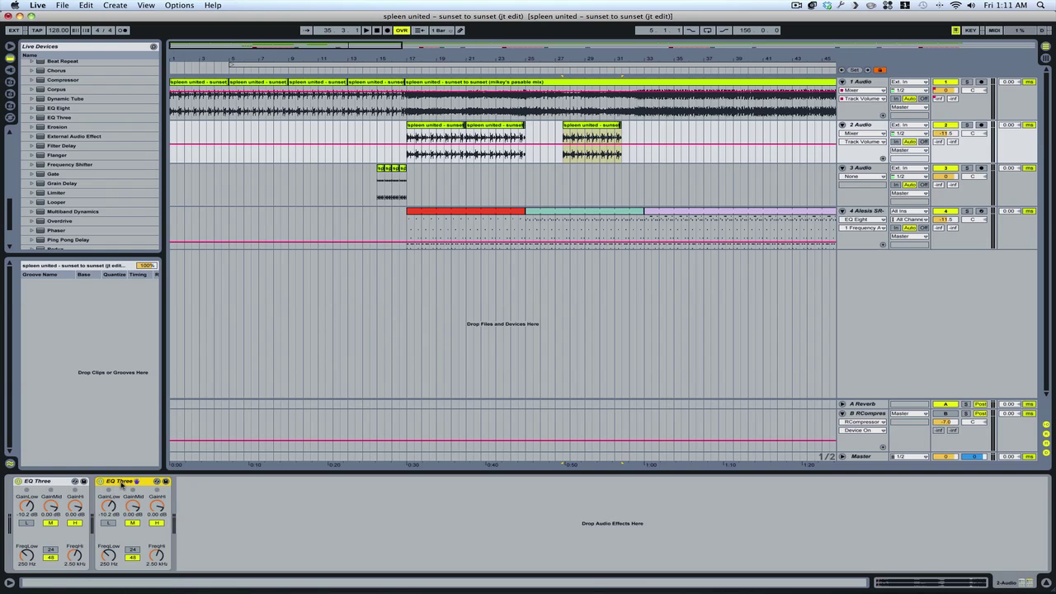
key("Delete")
Select audio tracks 1–3, duplicate them, then remove the duplicates
left_click(867, 125)
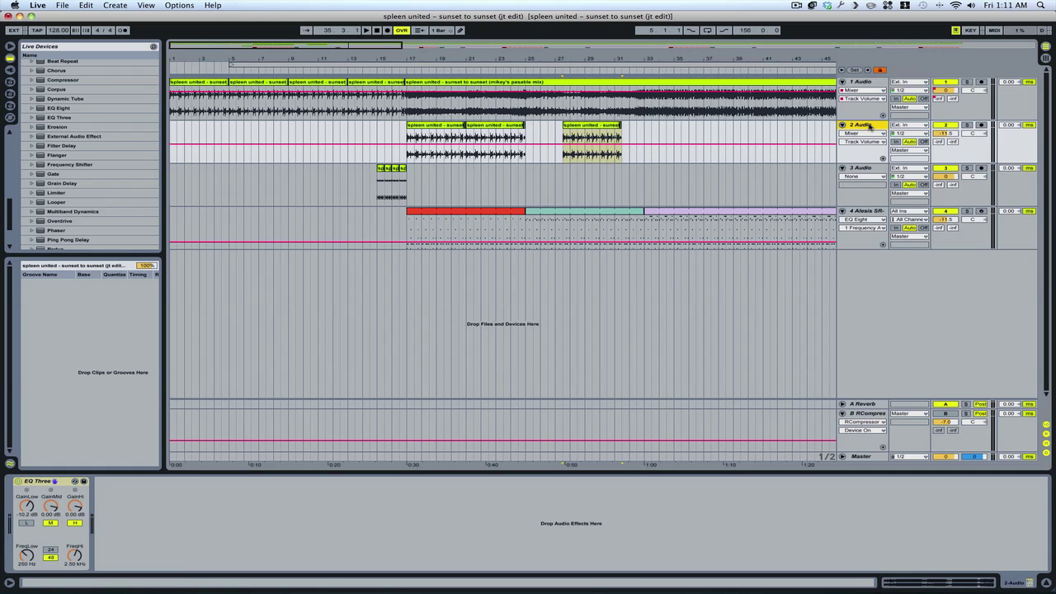
left_click(866, 168)
left_click(863, 82)
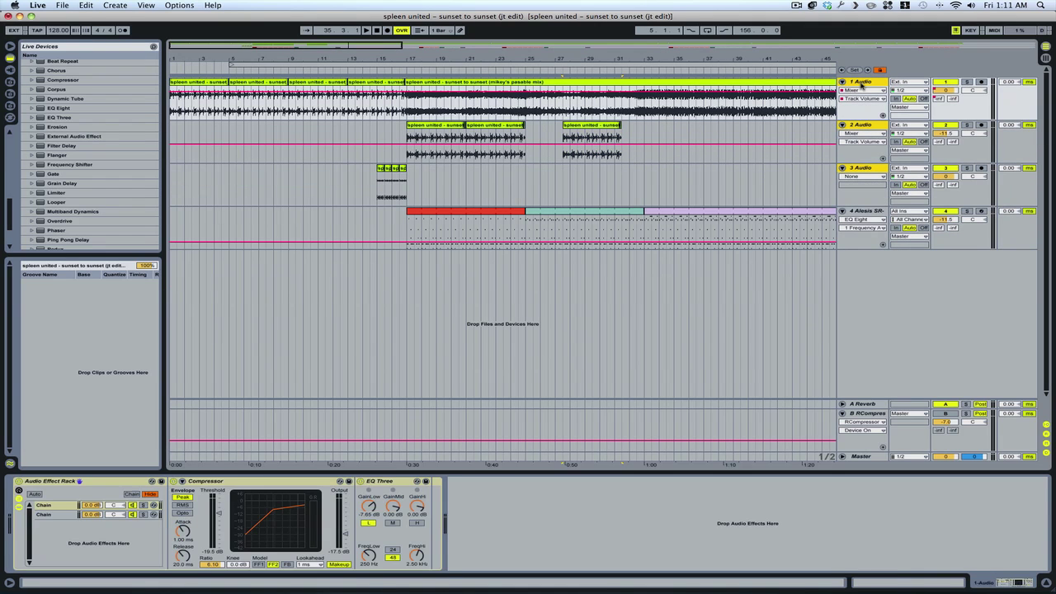
key("super+d")
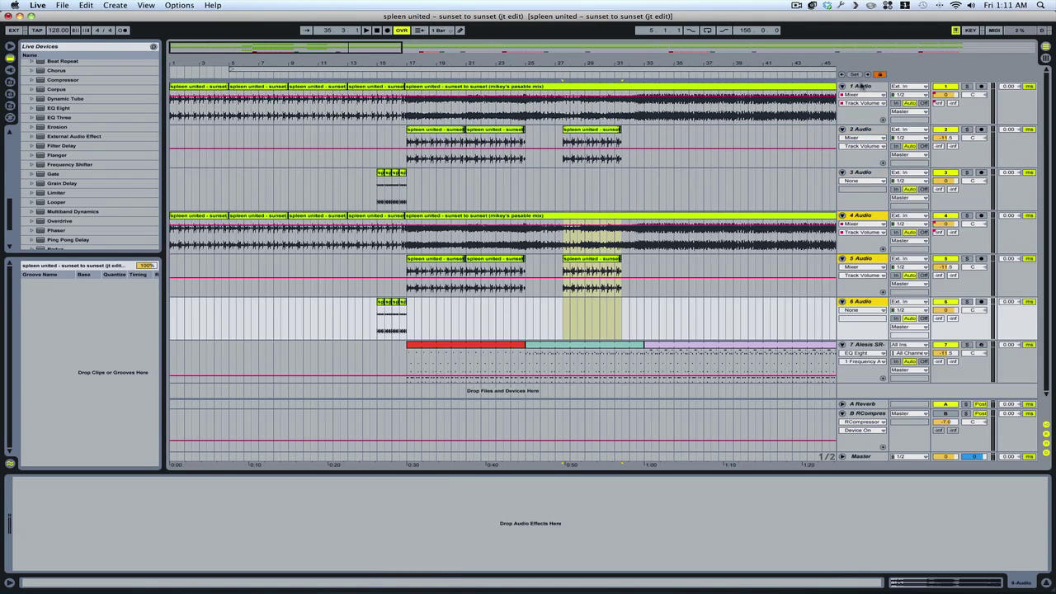
key("Delete")
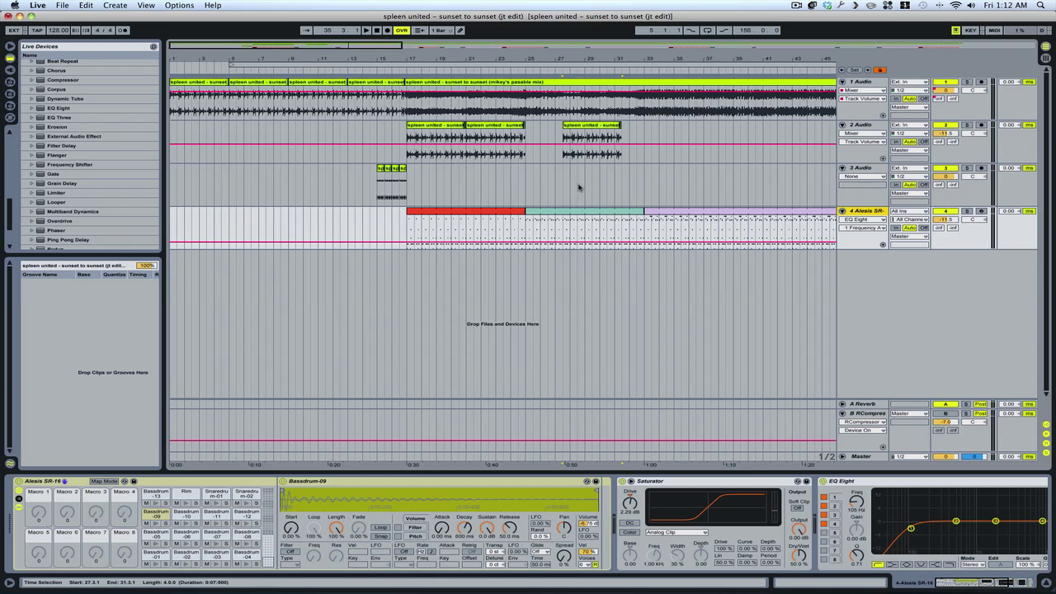
Try Cmd+A selections on track 2's sunset clip in the arrangement and the clip editor
left_click(447, 127)
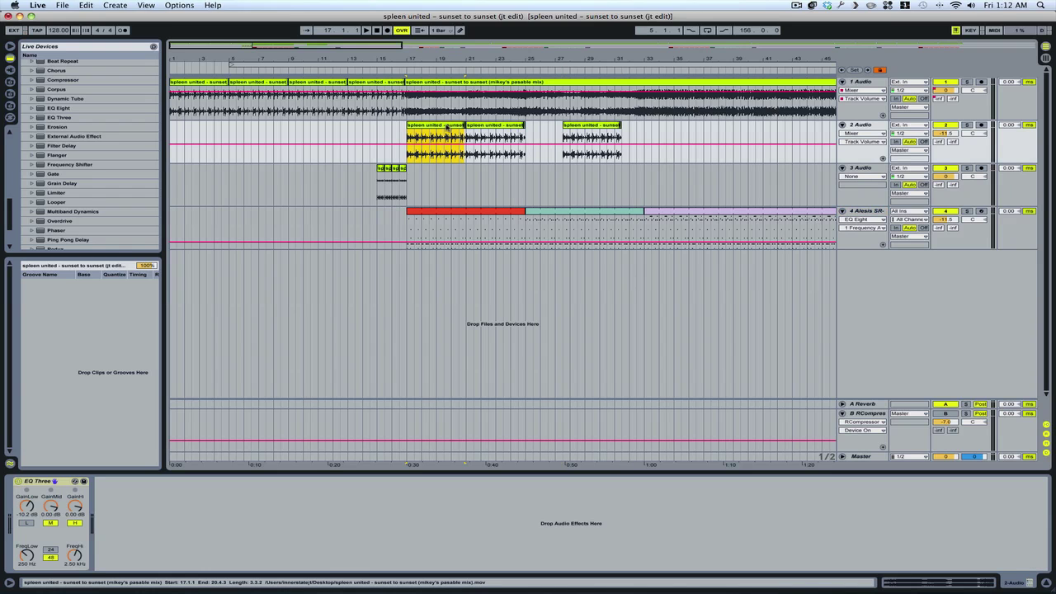
key("super+a")
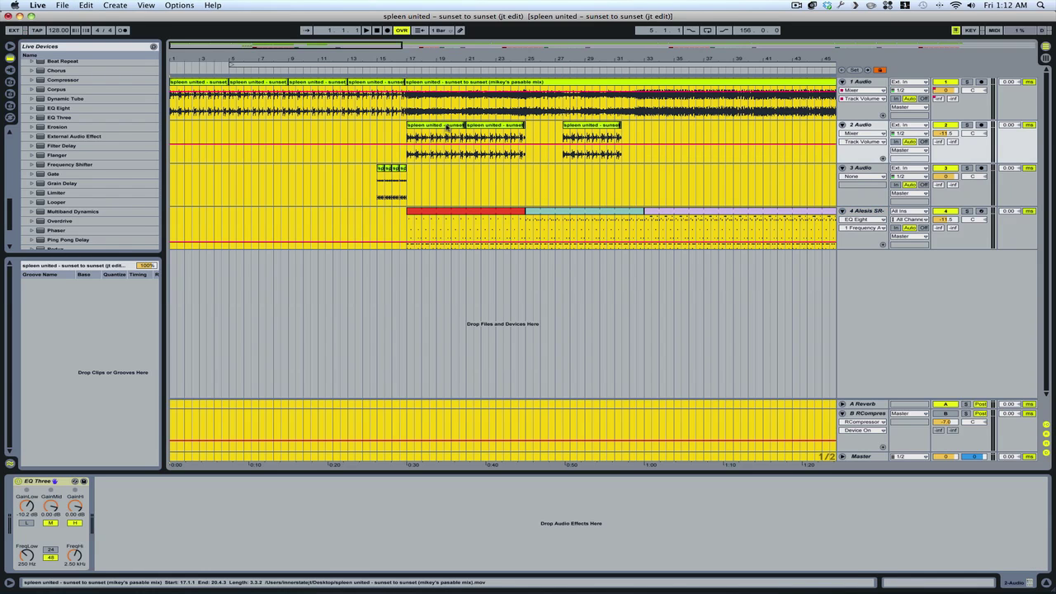
double_click(446, 126)
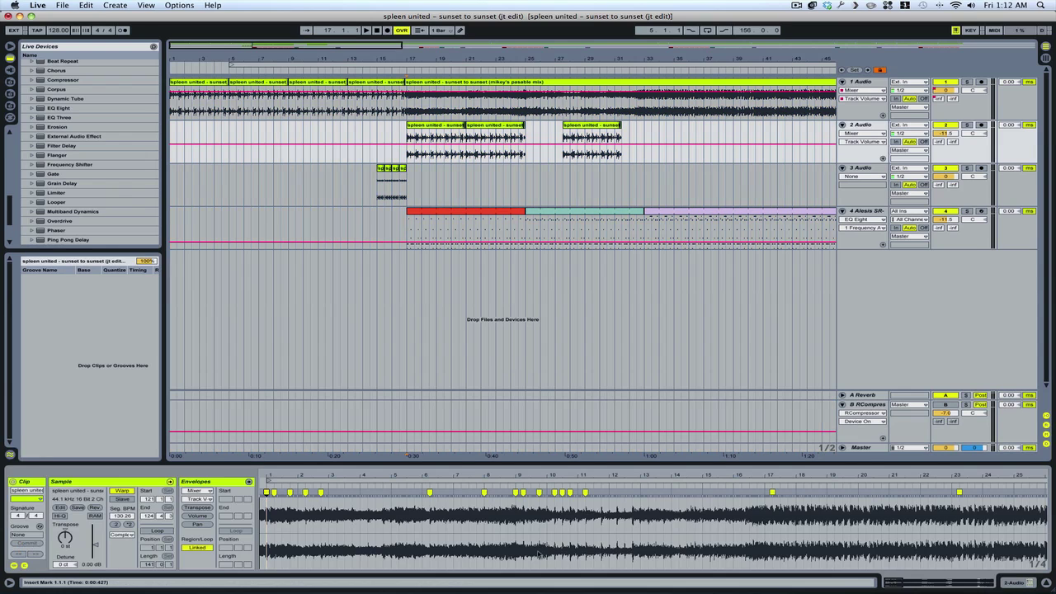
key("super+a")
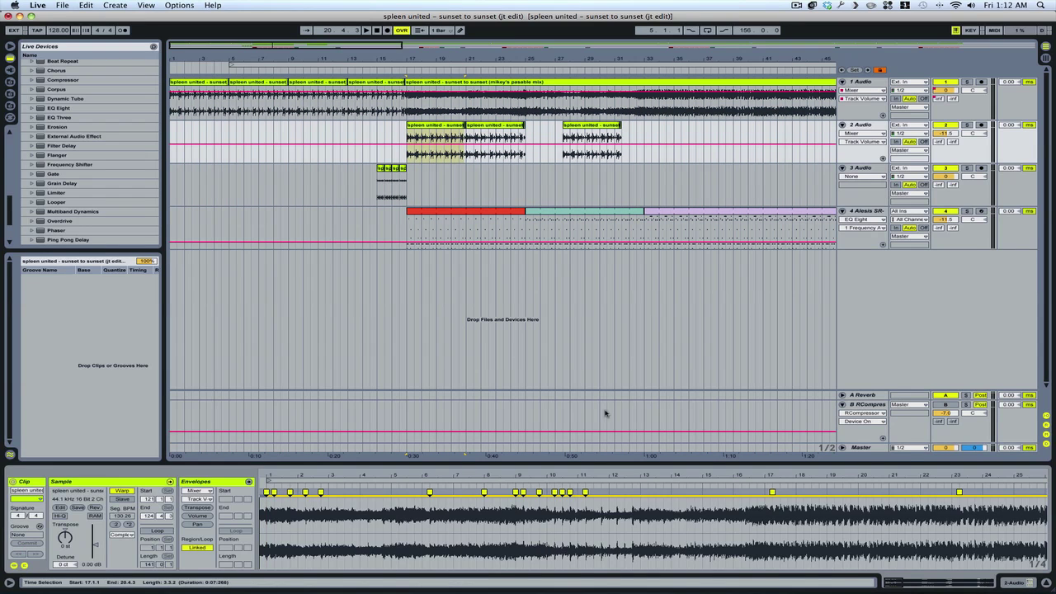
In Session View, select across the tracks and capture the playing clips into new scenes
key("Tab")
left_click(193, 77)
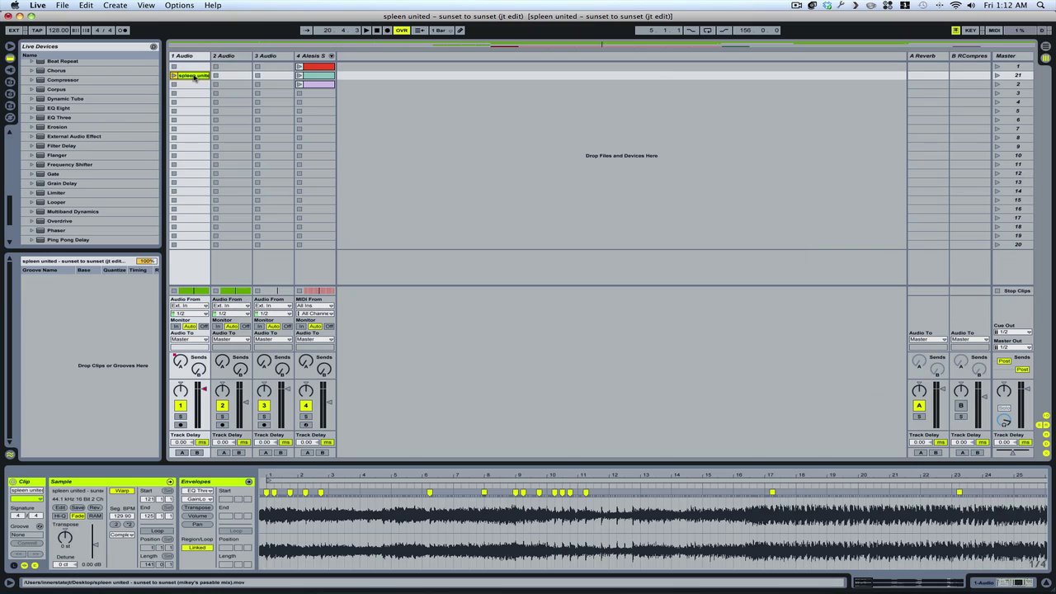
key("super+a")
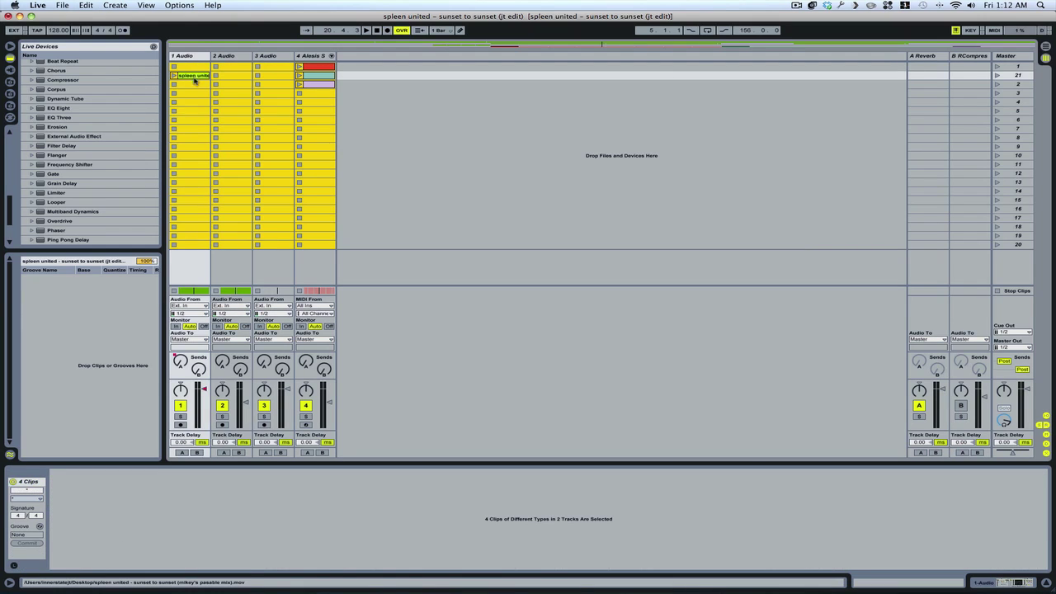
left_click(198, 58)
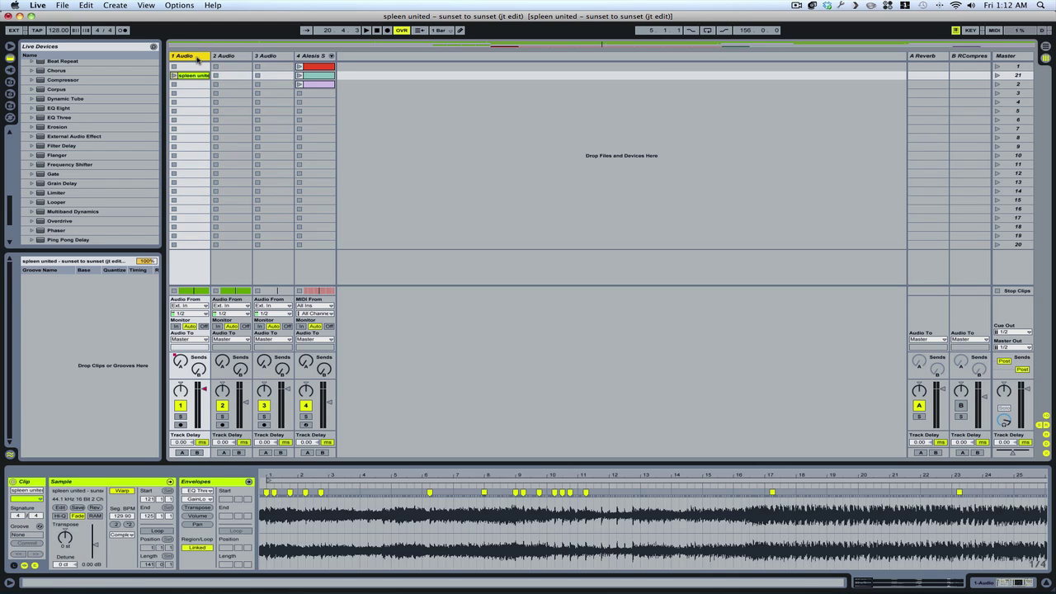
key("super+a")
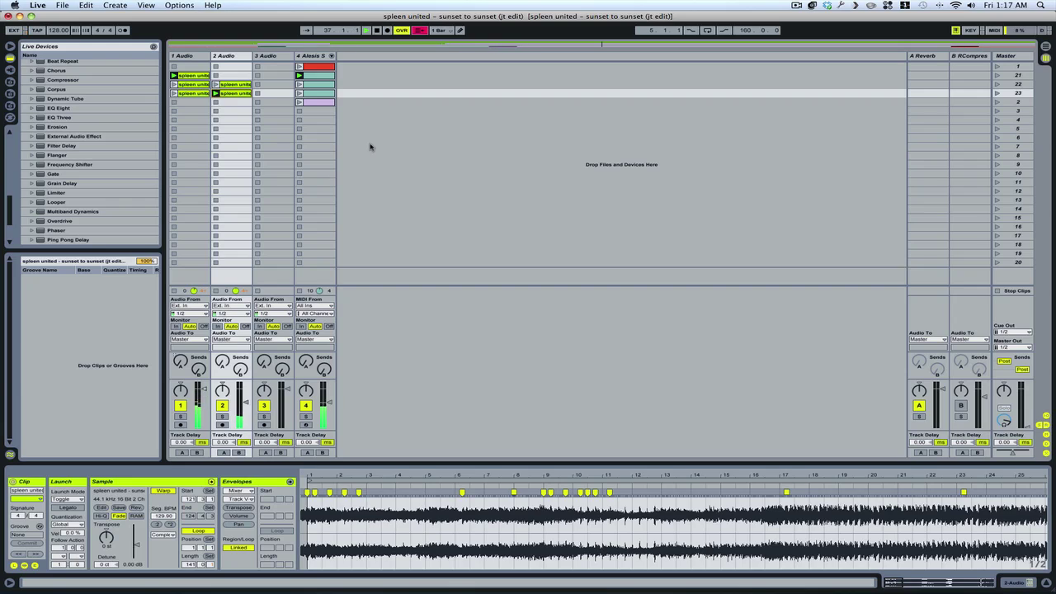
key("super+shift+i")
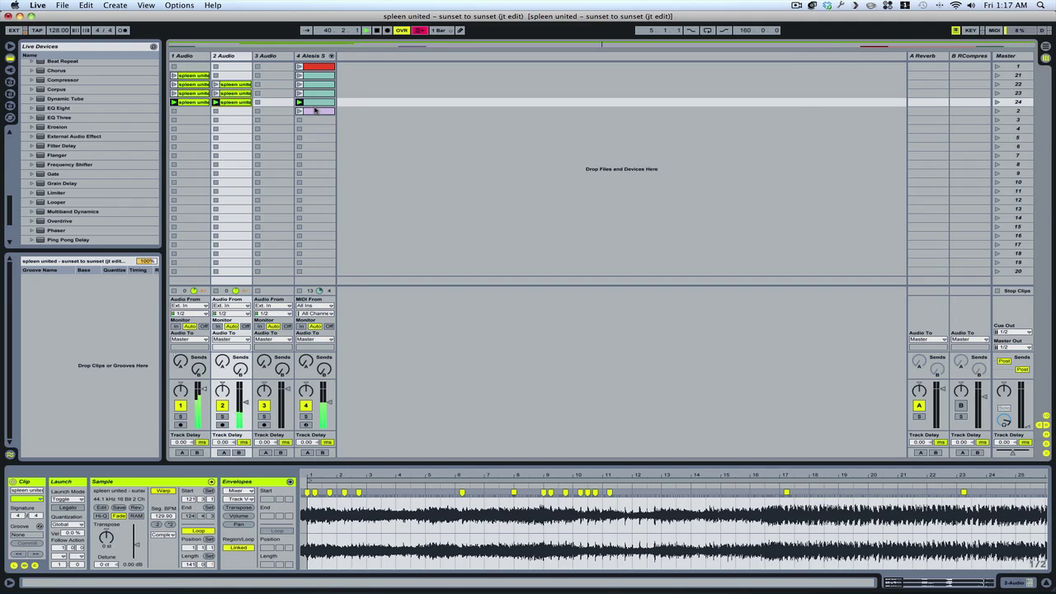
Stop playback, then lower volume and pan tracks 1–3 together, leaving Send A at -inf dB
key("space")
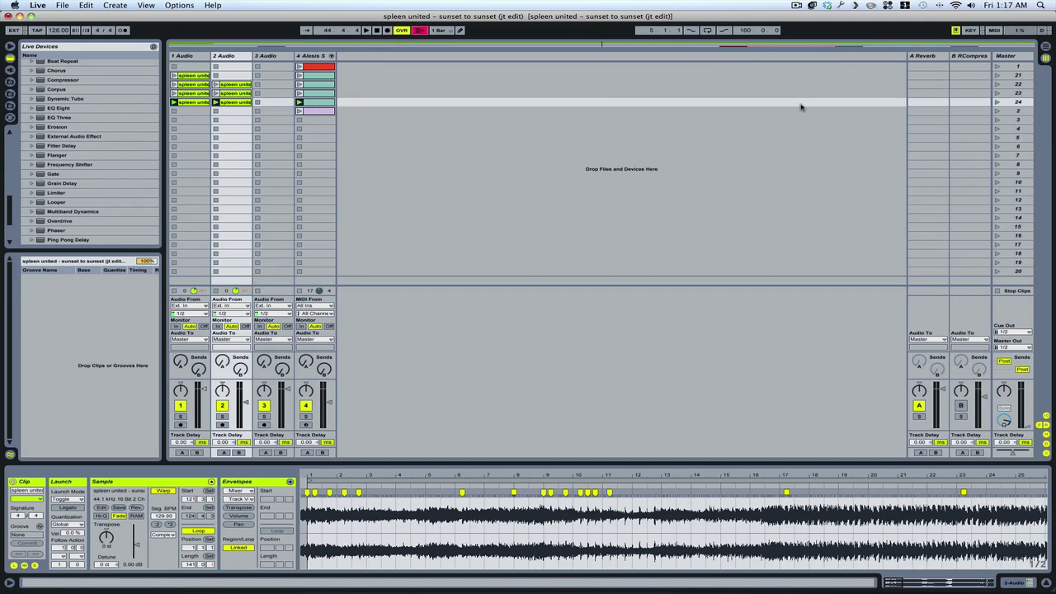
key("Tab")
key("Tab")
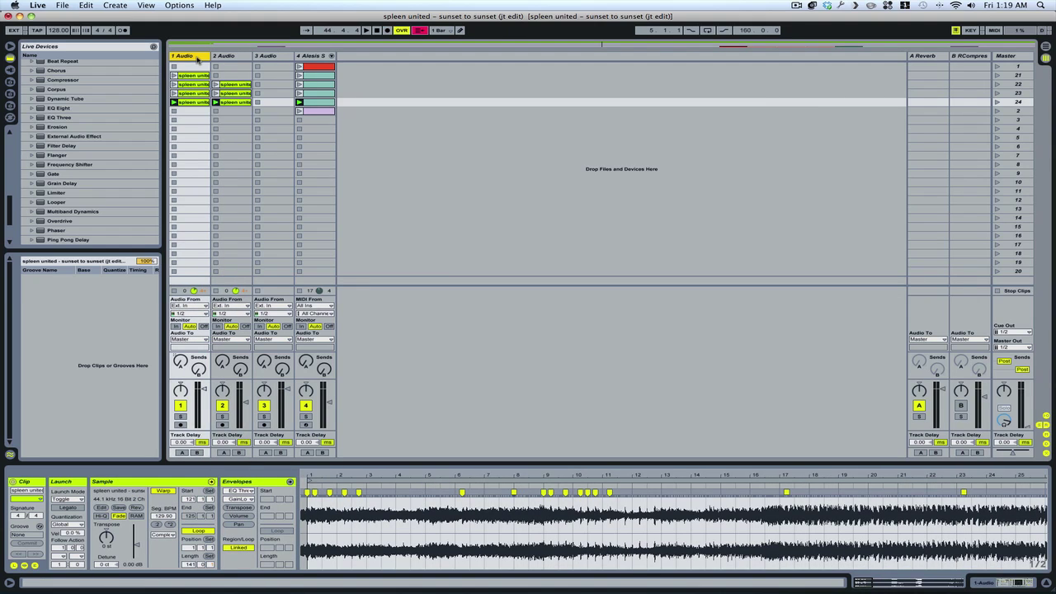
left_click(273, 101, "shift")
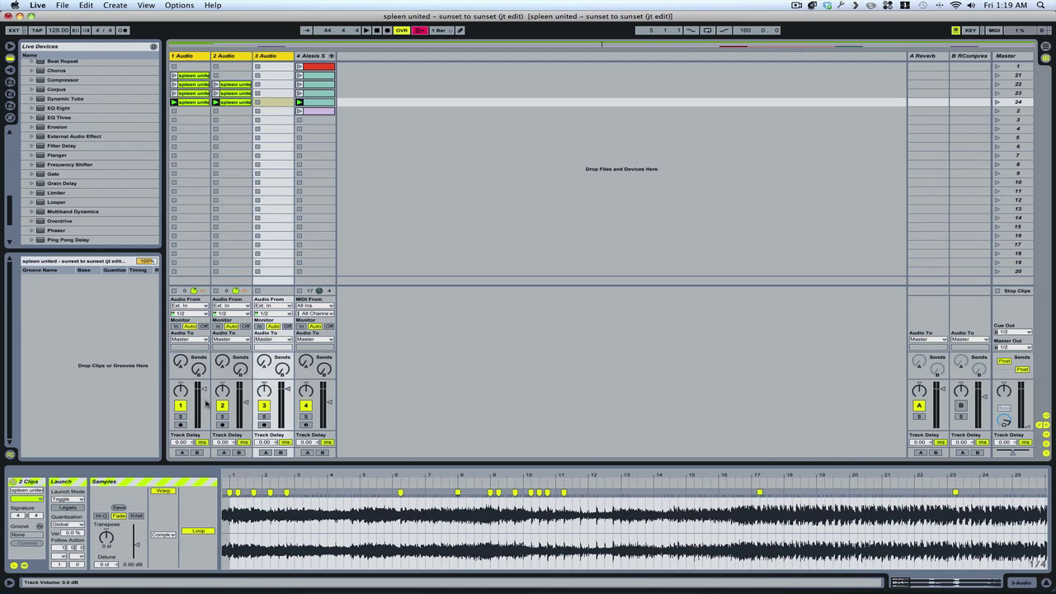
left_click_drag(205, 386, 204, 403)
left_click_drag(180, 389, 180, 382)
left_click_drag(180, 361, 180, 369)
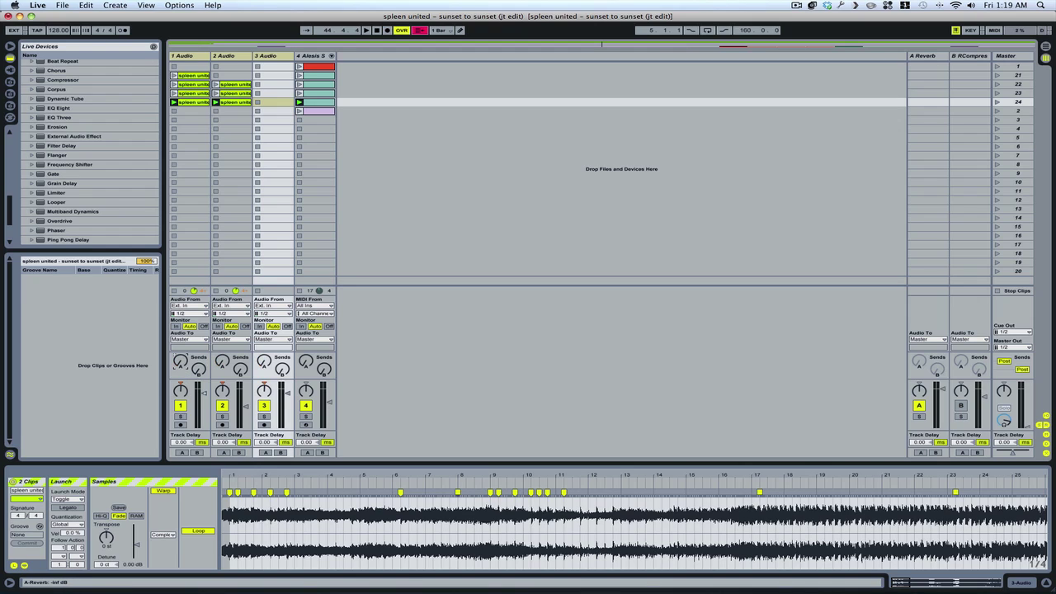
left_click(205, 339)
Close track 1's output routing menu without changing it
left_click(205, 350)
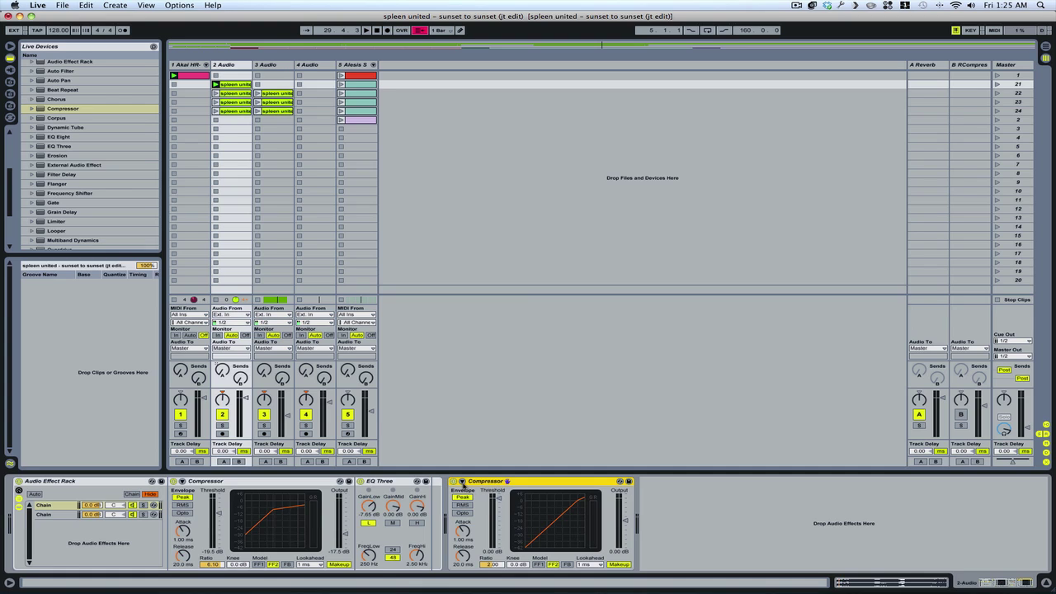
Enable sidechain on track 2's second Compressor with 1-Akai HR-16 as its source
left_click(462, 481)
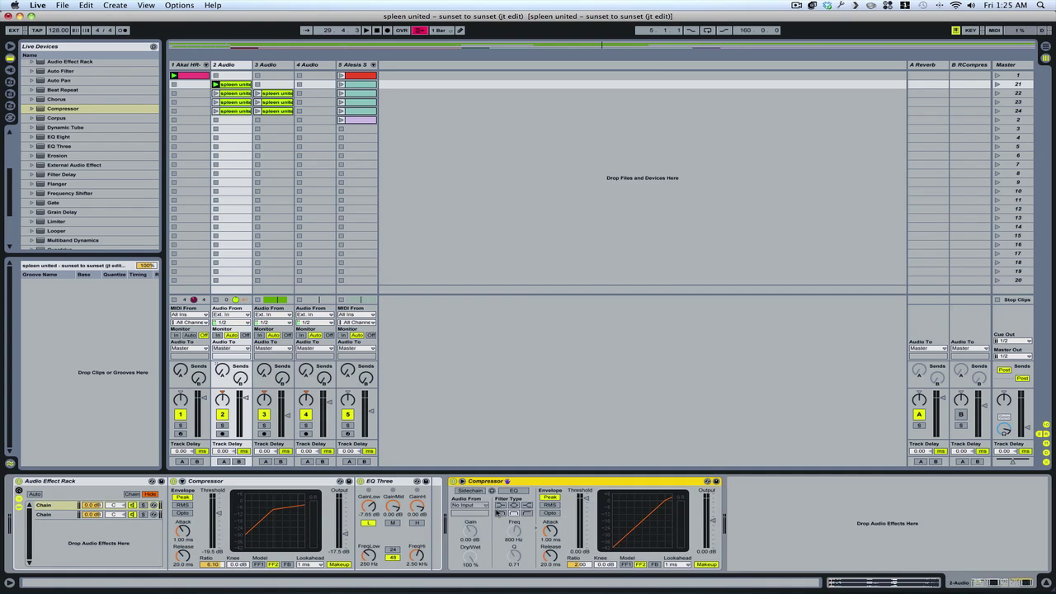
left_click(473, 492)
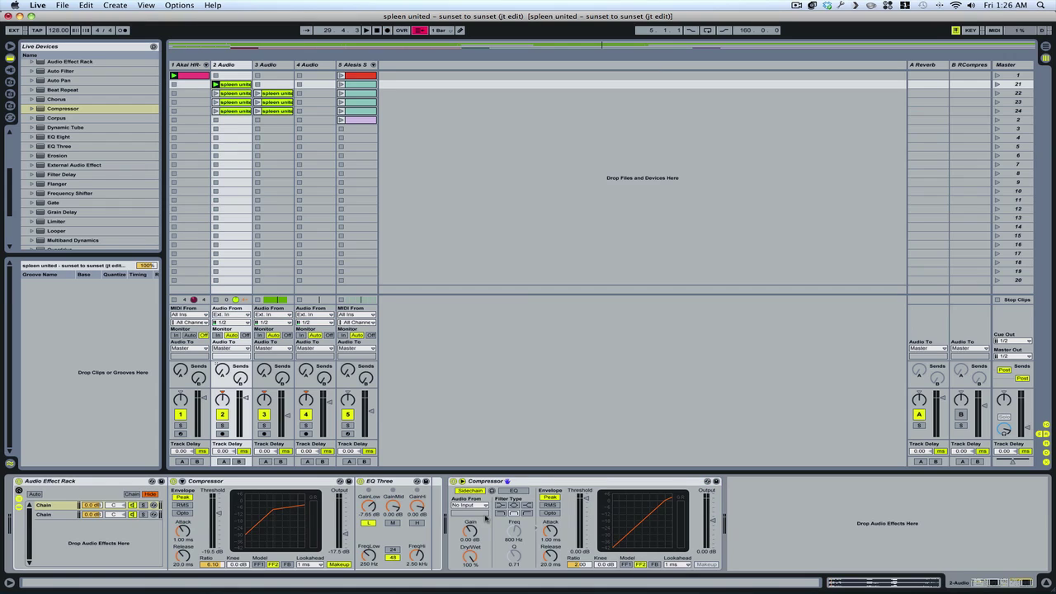
left_click(485, 505)
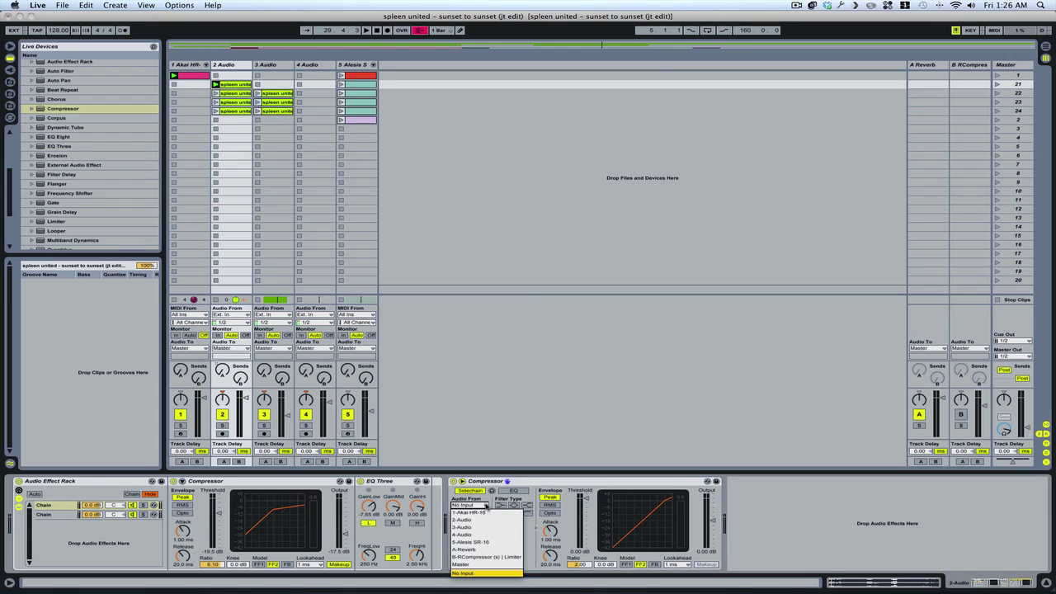
left_click(485, 513)
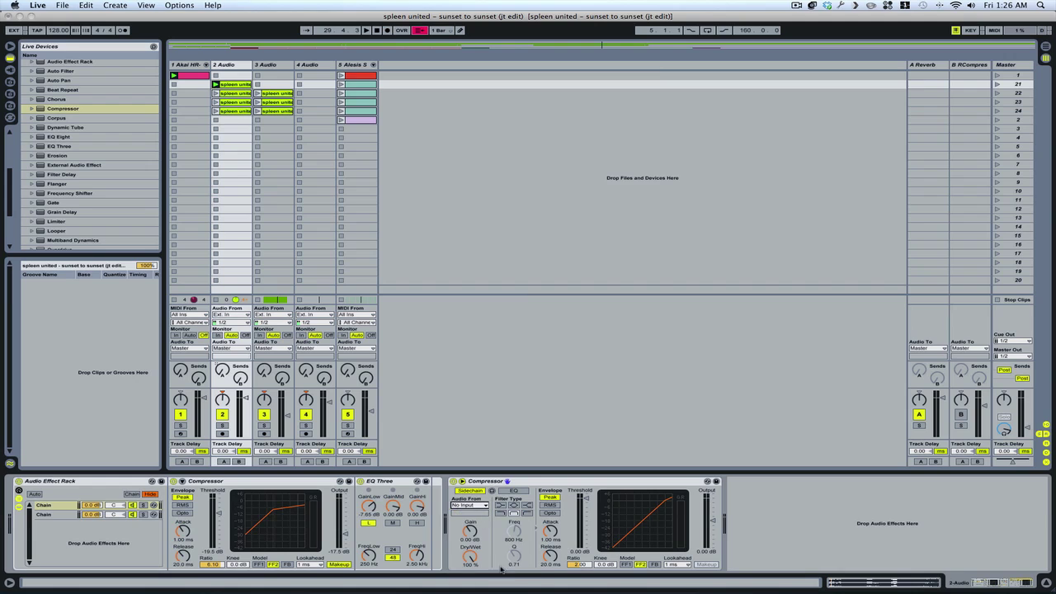
Play the Akai drum clip and drag the second Compressor's threshold down to -37.8 dB
left_click(184, 66)
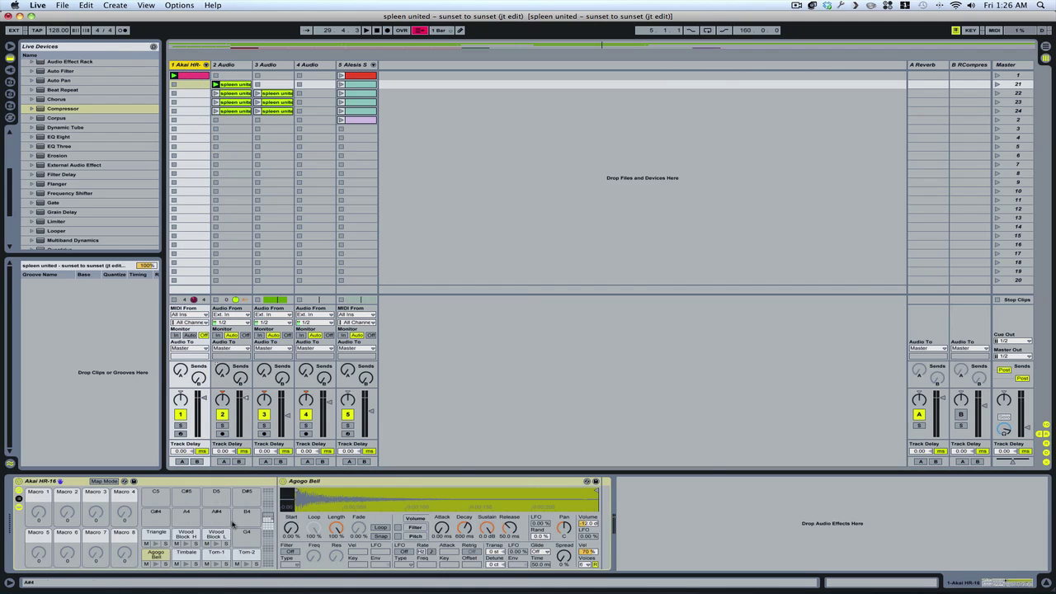
double_click(185, 75)
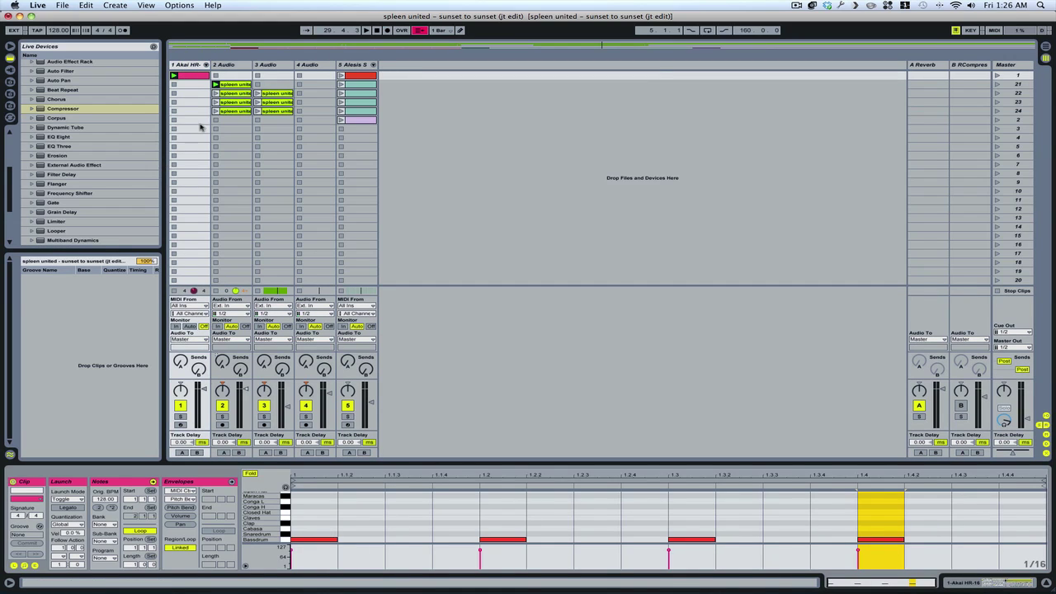
key("space")
left_click(235, 66)
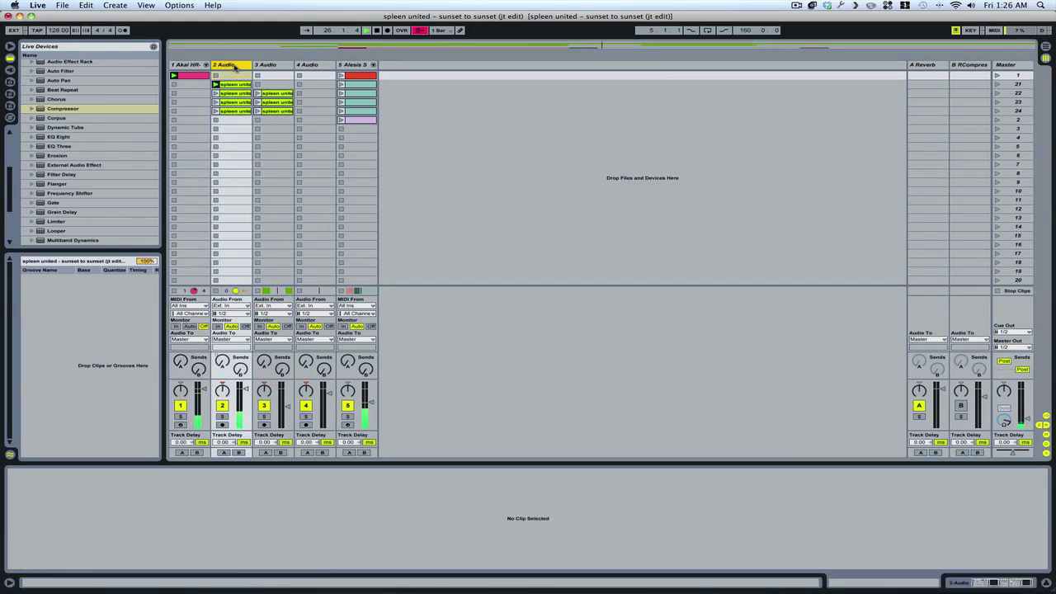
double_click(235, 66)
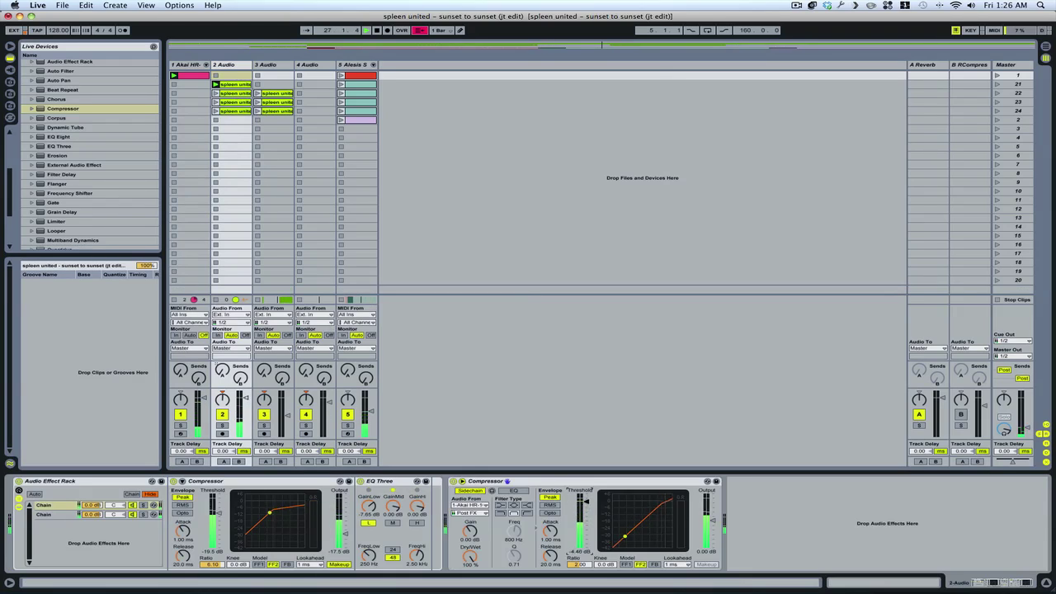
mouse_move(585, 502)
left_mouse_down()
mouse_move(585, 530)
mouse_move(548, 546)
mouse_move(578, 556)
mouse_move(578, 540)
left_mouse_up()
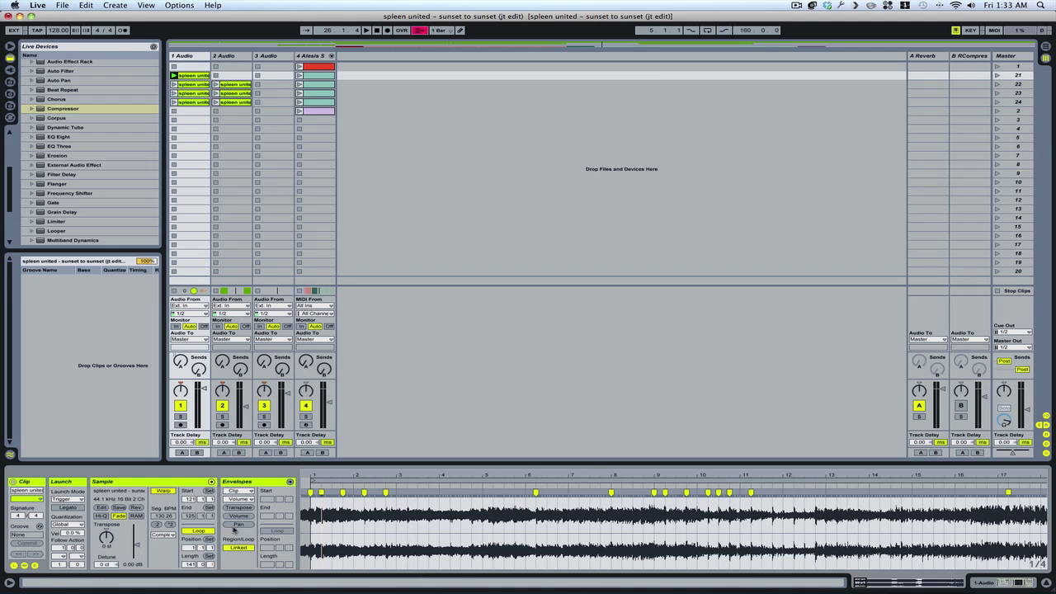
Show track 1 clip's Volume envelope, unlink it and shorten its loop to under one bar
left_click(239, 523)
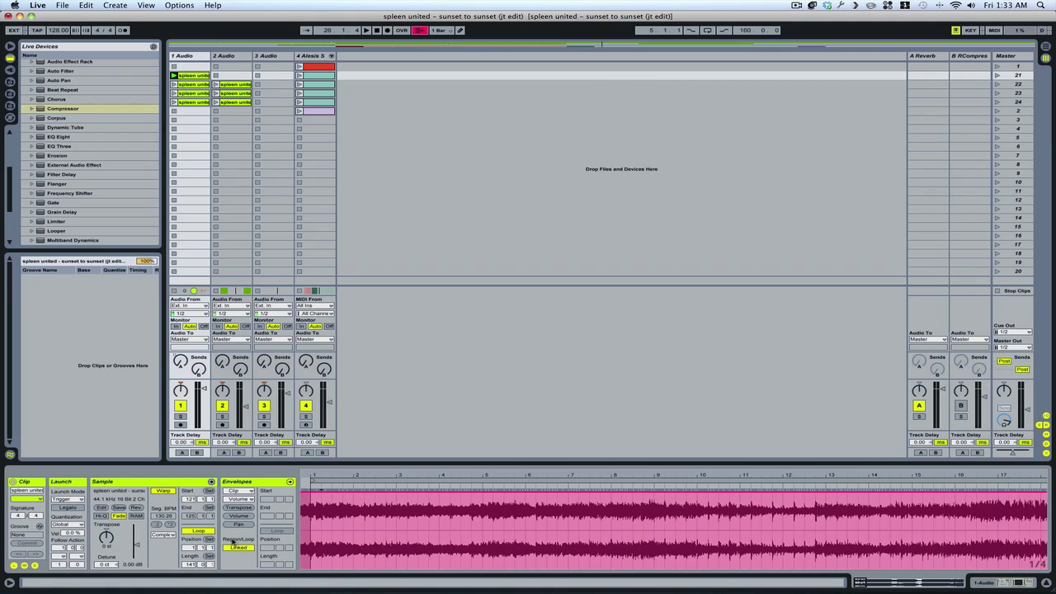
left_click(236, 547)
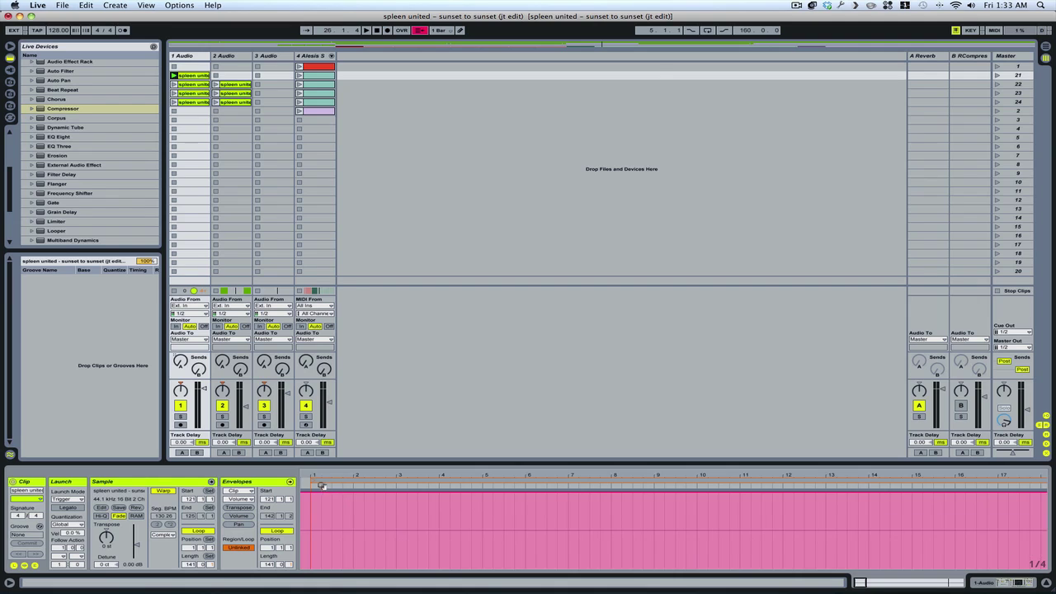
left_click_drag(320, 475, 320, 487)
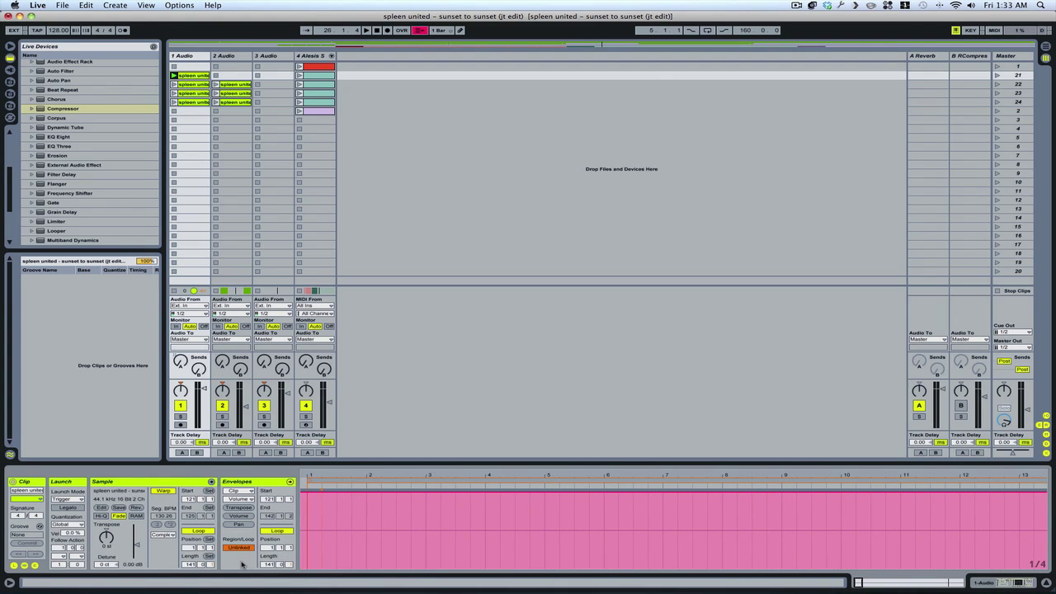
left_click_drag(388, 476, 389, 433)
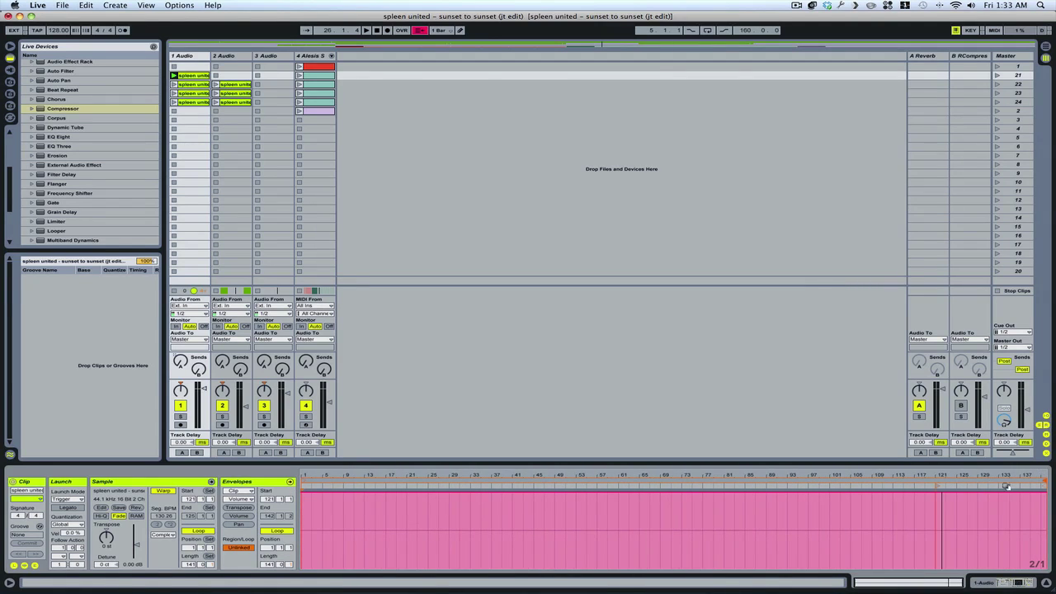
mouse_move(1042, 479)
left_mouse_down()
mouse_move(333, 481)
mouse_move(315, 495)
mouse_move(314, 516)
left_mouse_up()
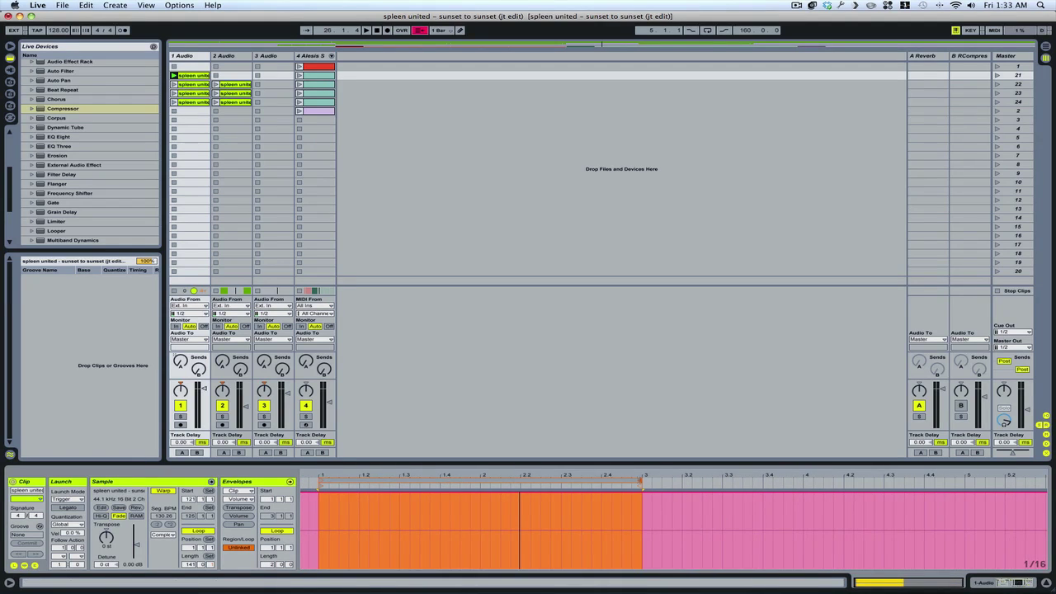
left_click_drag(642, 480, 358, 482)
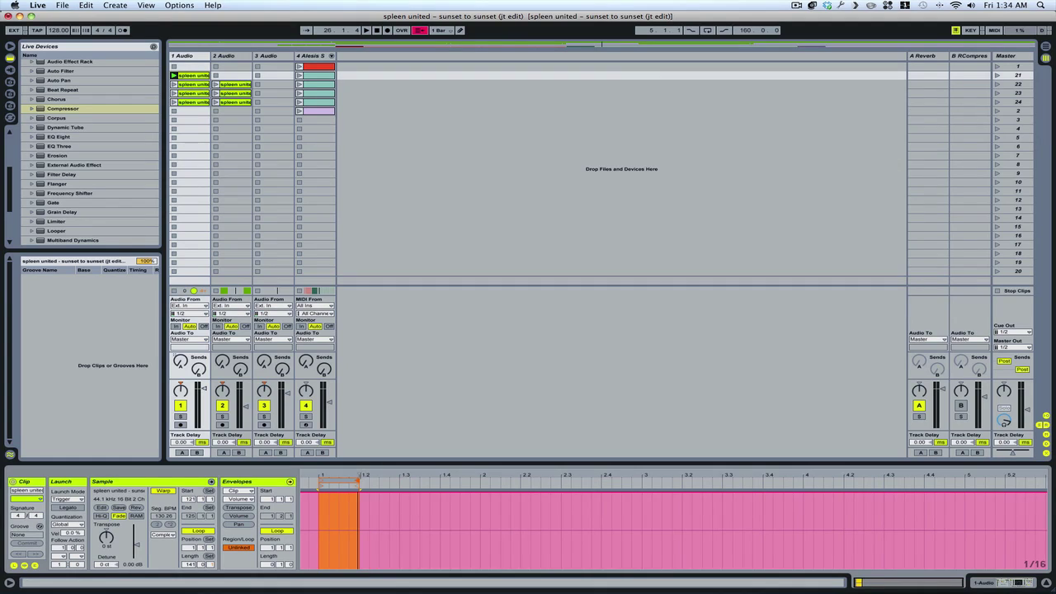
Drop the envelope's first breakpoint to 0 % for a fade-in, then launch the clip
left_click(358, 495)
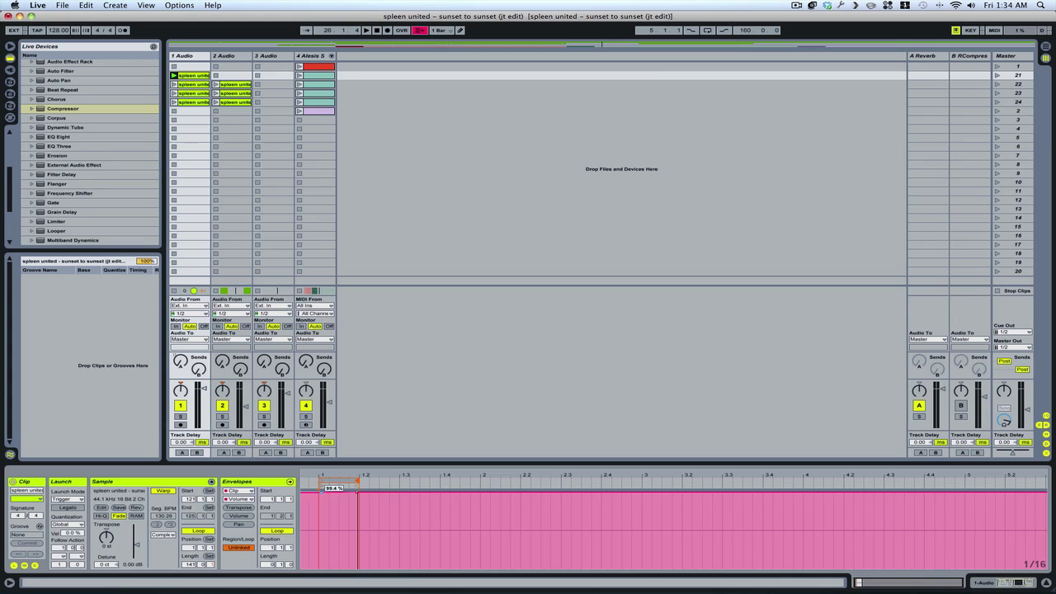
left_click_drag(320, 494, 320, 569)
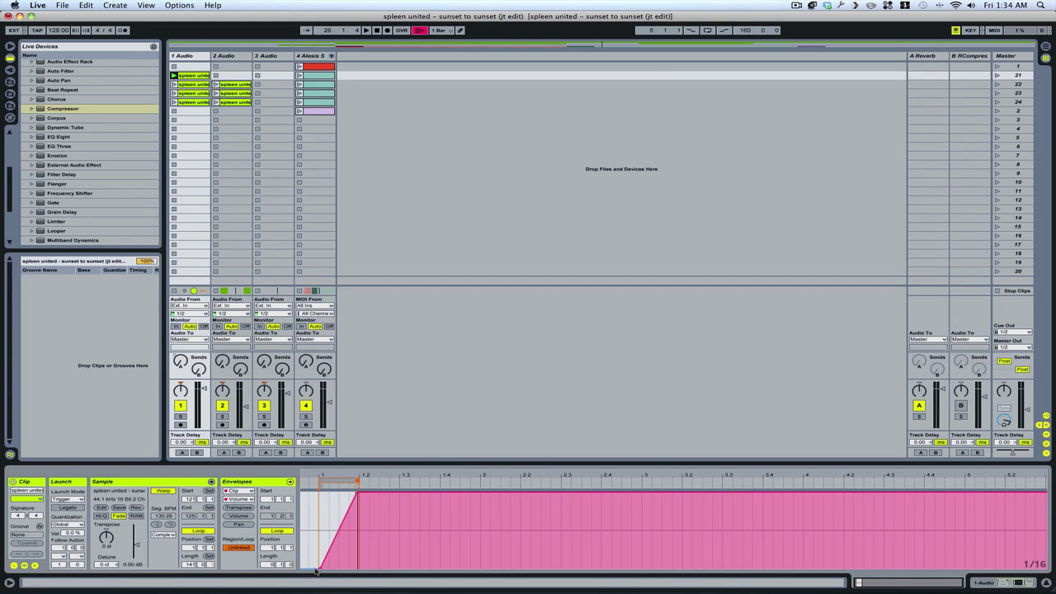
left_click_drag(315, 570, 321, 492)
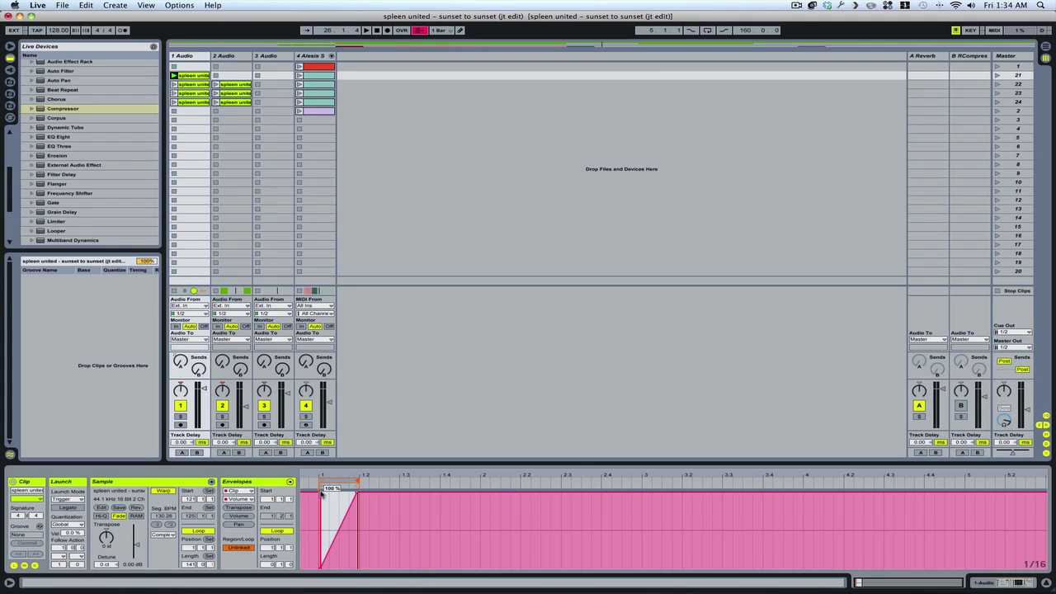
left_click_drag(321, 494, 320, 568)
left_click_drag(321, 570, 324, 568)
left_click(174, 75)
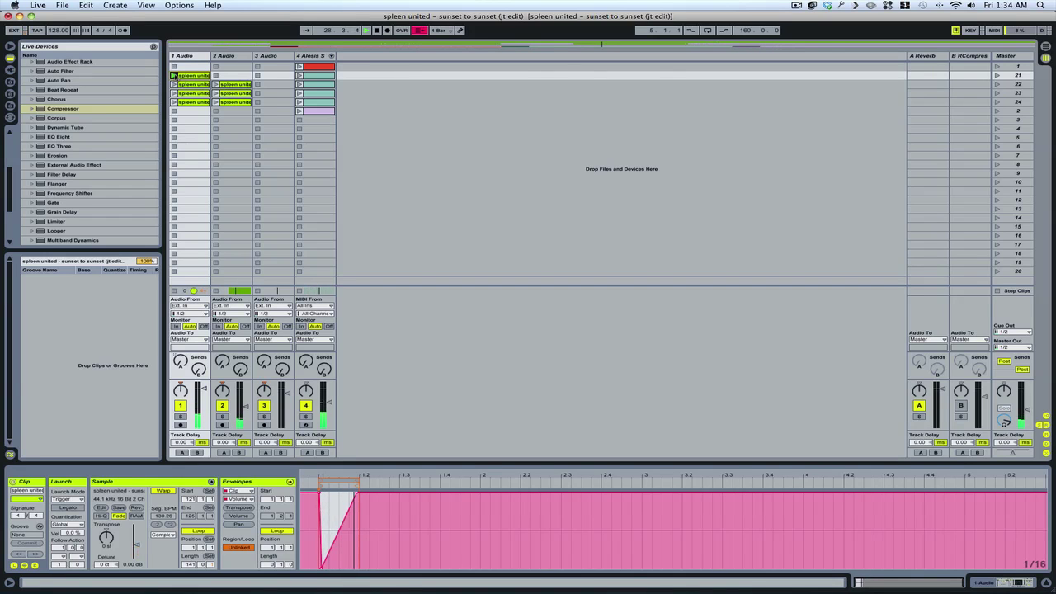
Freeze the 2 Audio track from the Arrangement View
key("Tab")
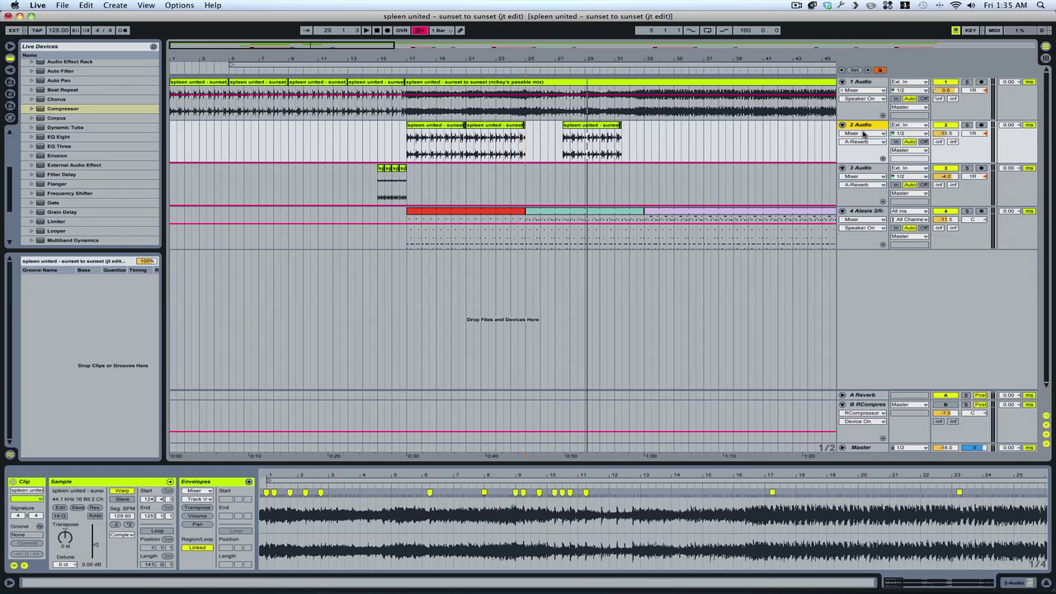
right_click(863, 126)
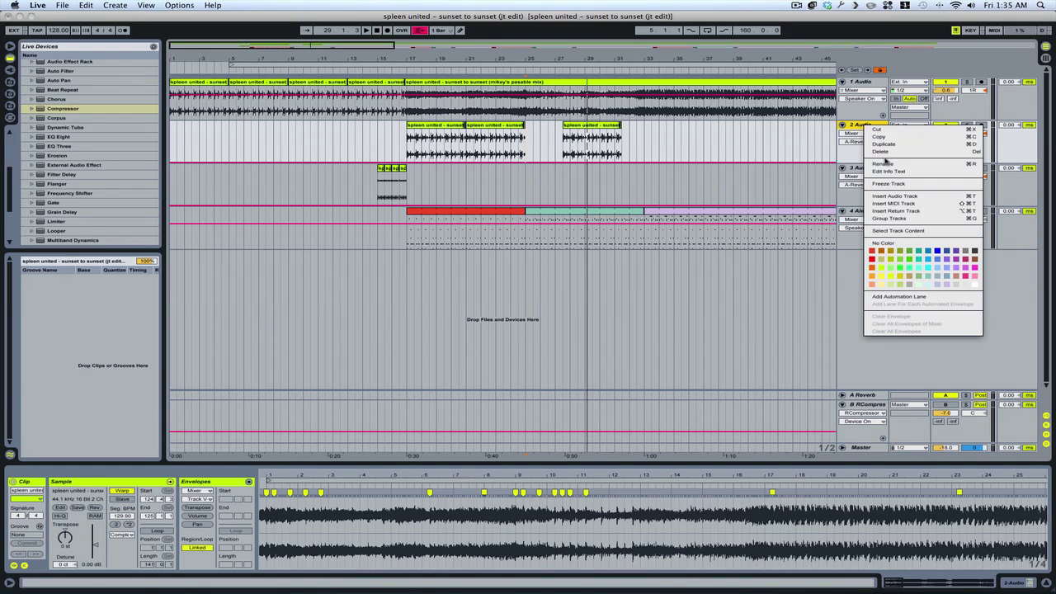
left_click(893, 184)
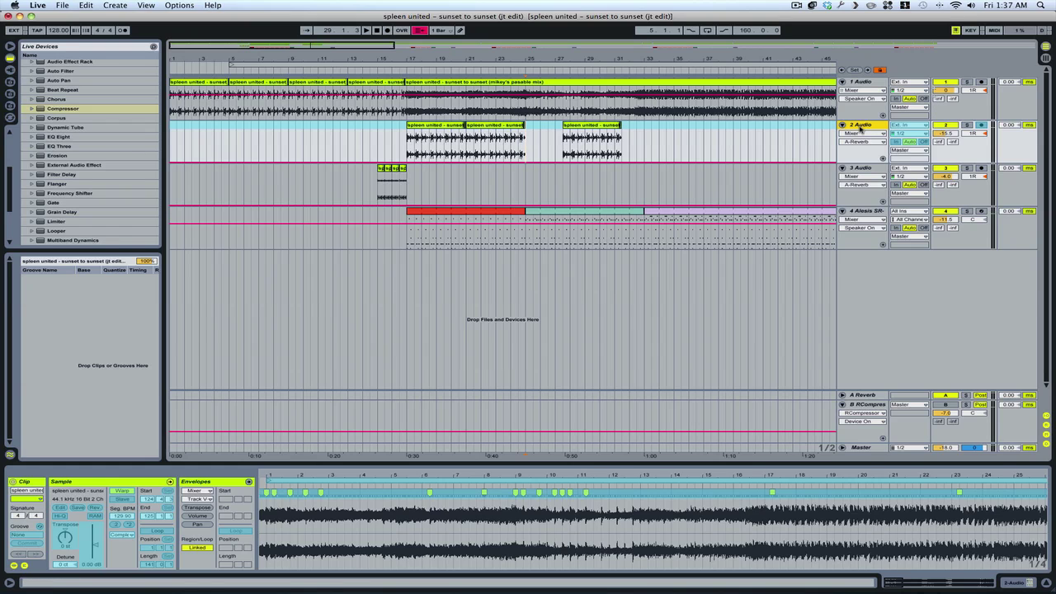
Back in Session View, freeze track 4 via its pink drum clip and select an empty track 3 slot
key("Tab")
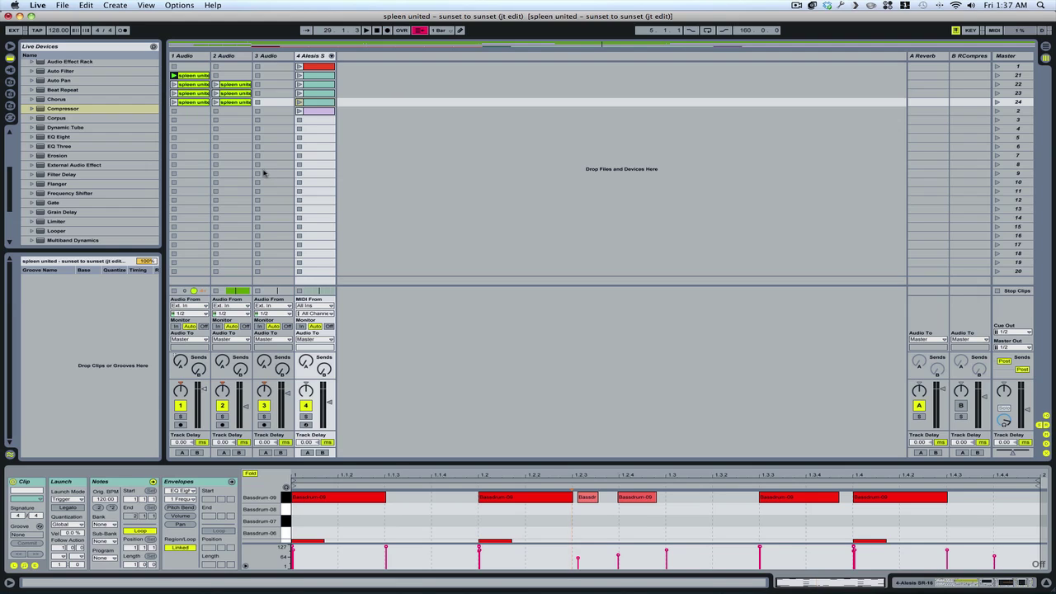
left_click(317, 111)
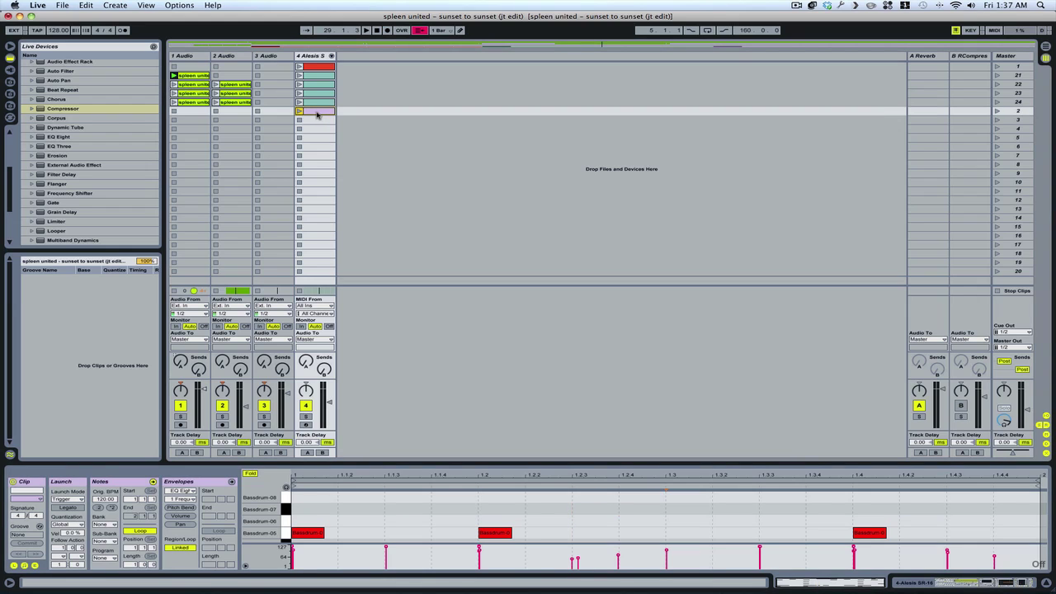
right_click(317, 114)
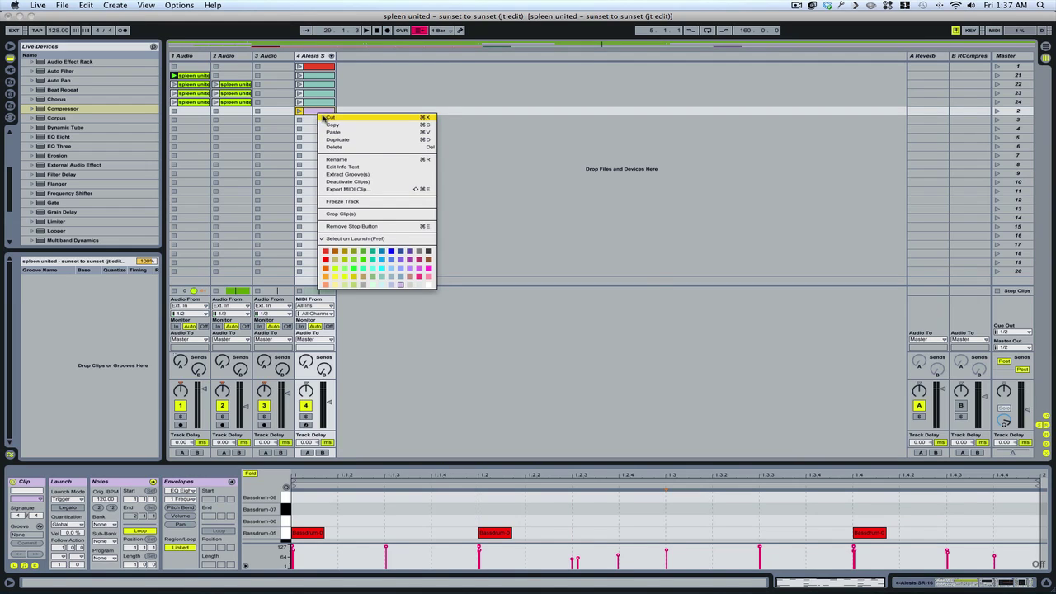
left_click(345, 203)
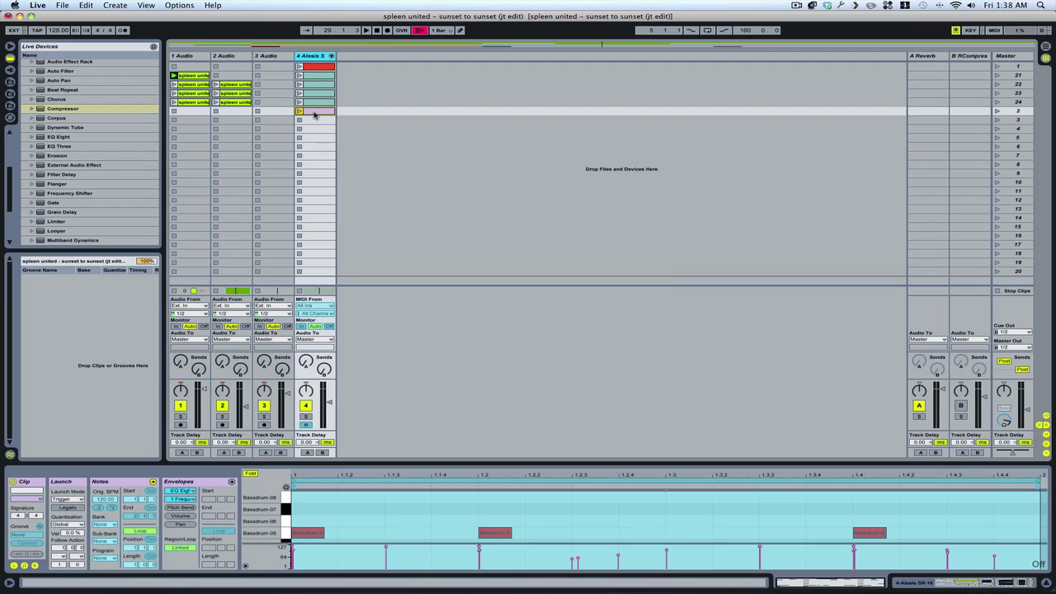
left_click(277, 113)
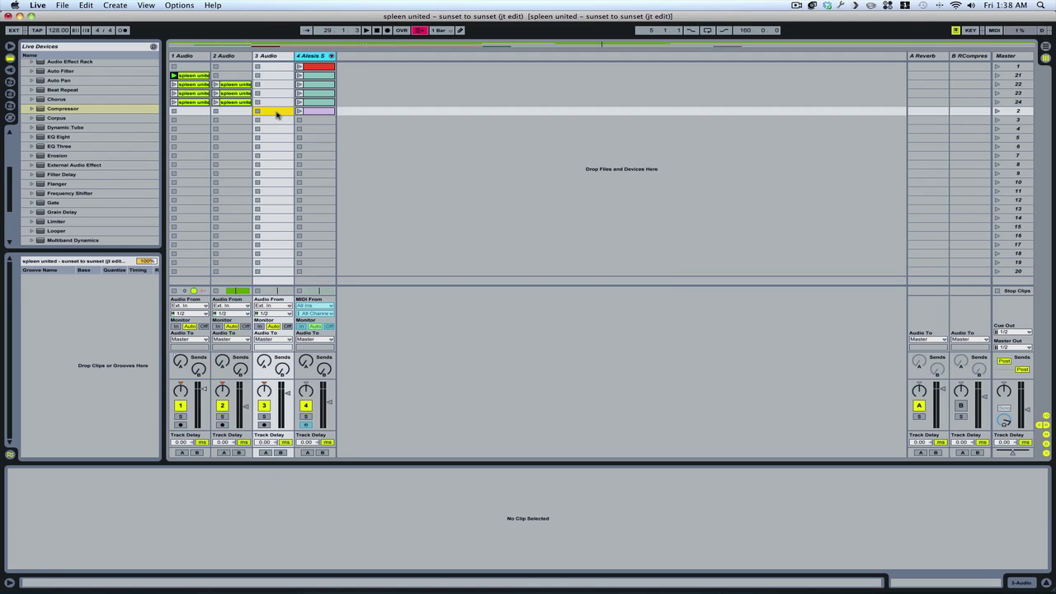
Paste the frozen drum clip into track 3, then cycle grid spacing with Cmd+1 to Cmd+4
key("super+v")
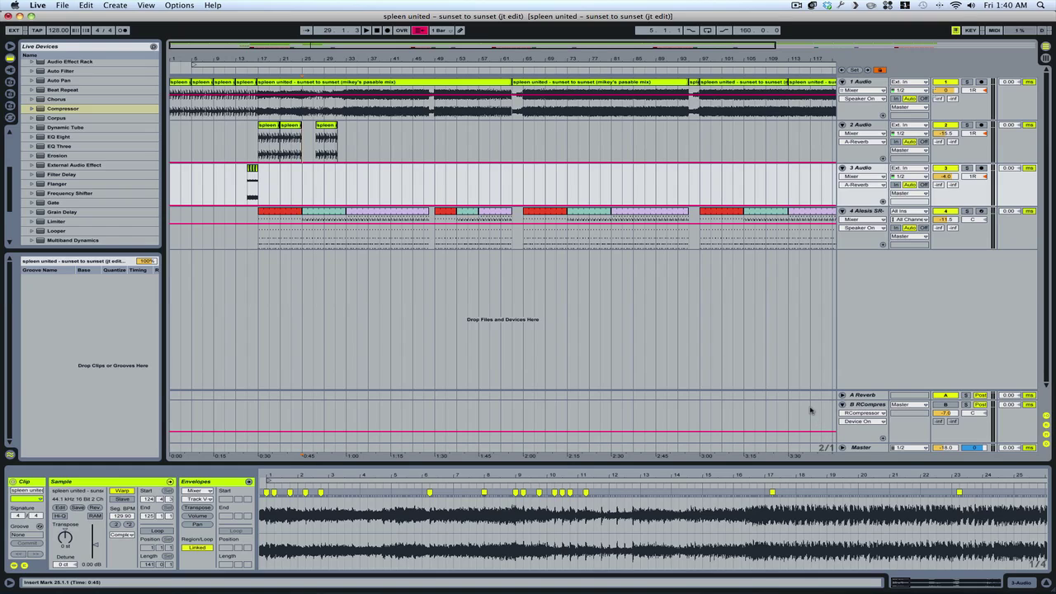
key("super+1")
key("super+1")
key("super+1")
key("super+1")
key("super+1")
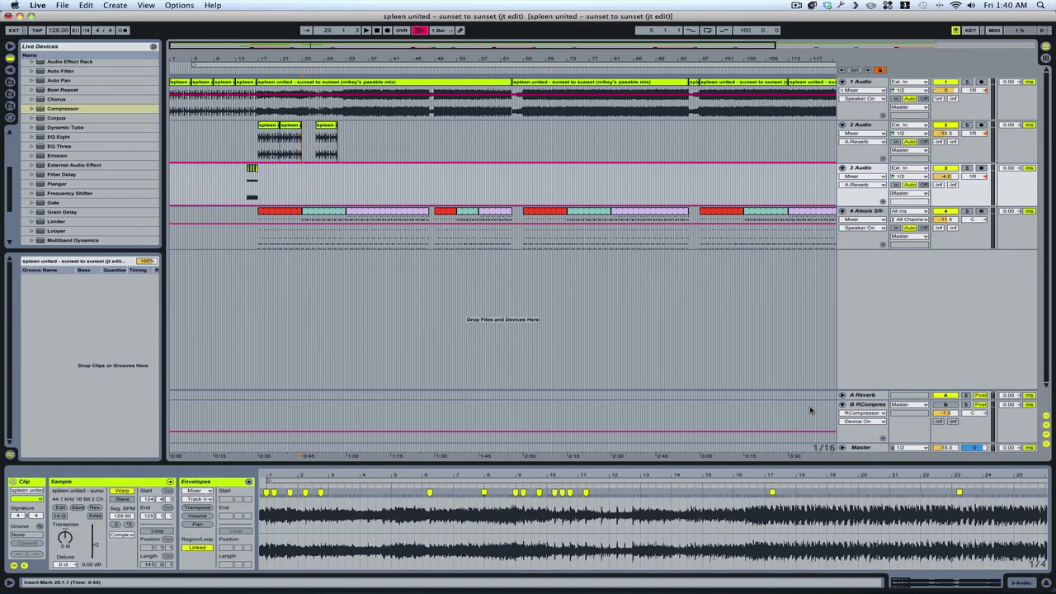
key("super+2")
key("super+2")
key("super+2")
key("super+2")
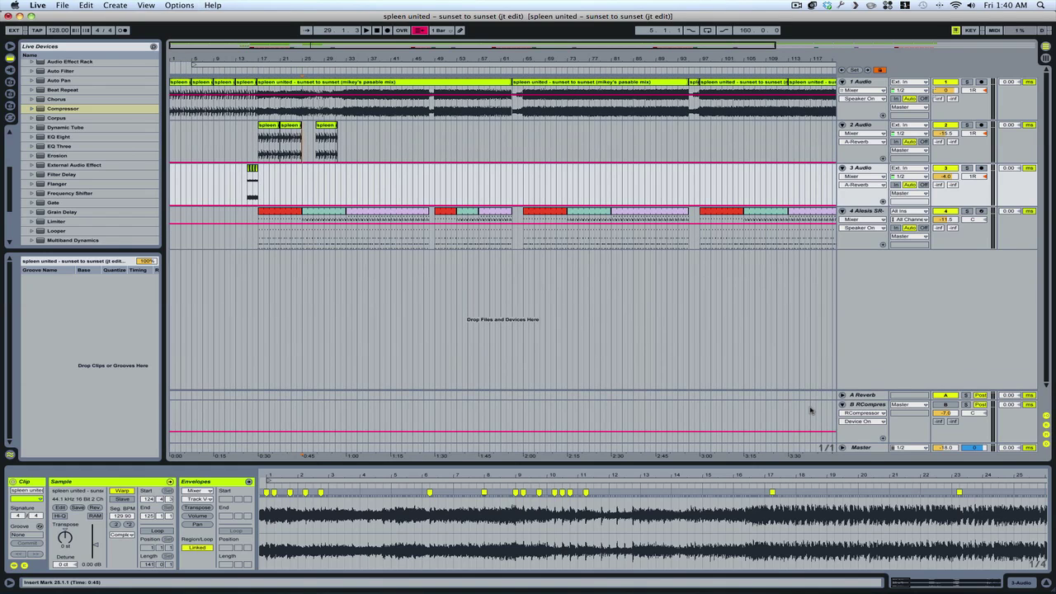
key("super+1")
key("super+1")
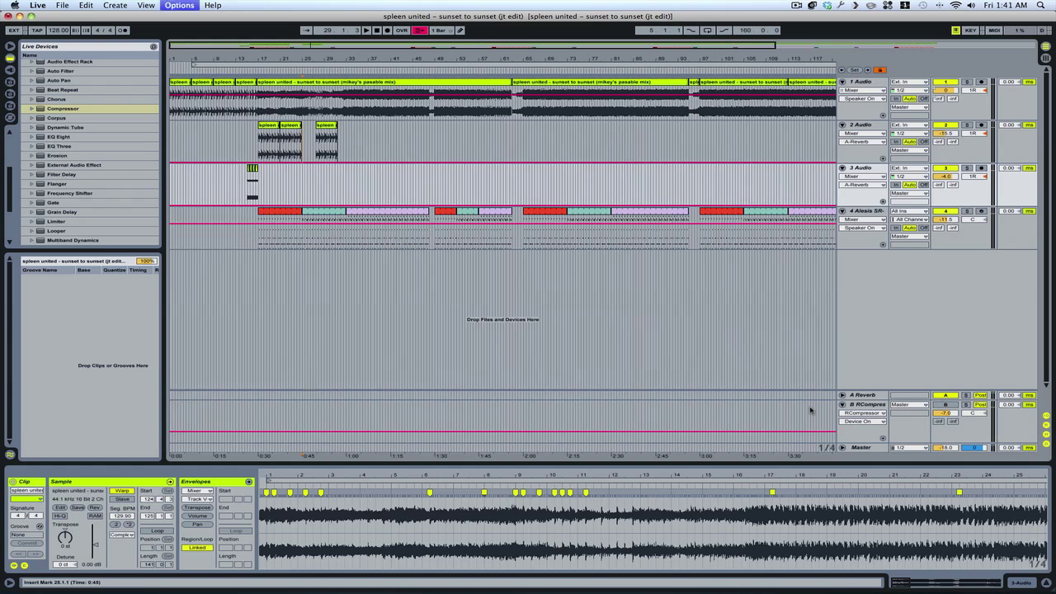
key("super+3")
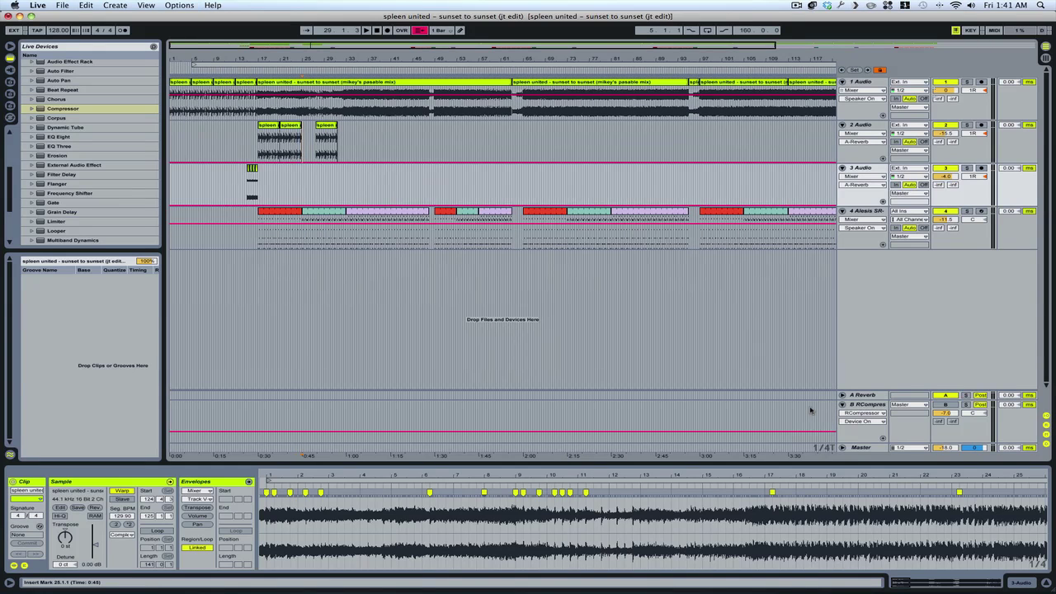
key("super+3")
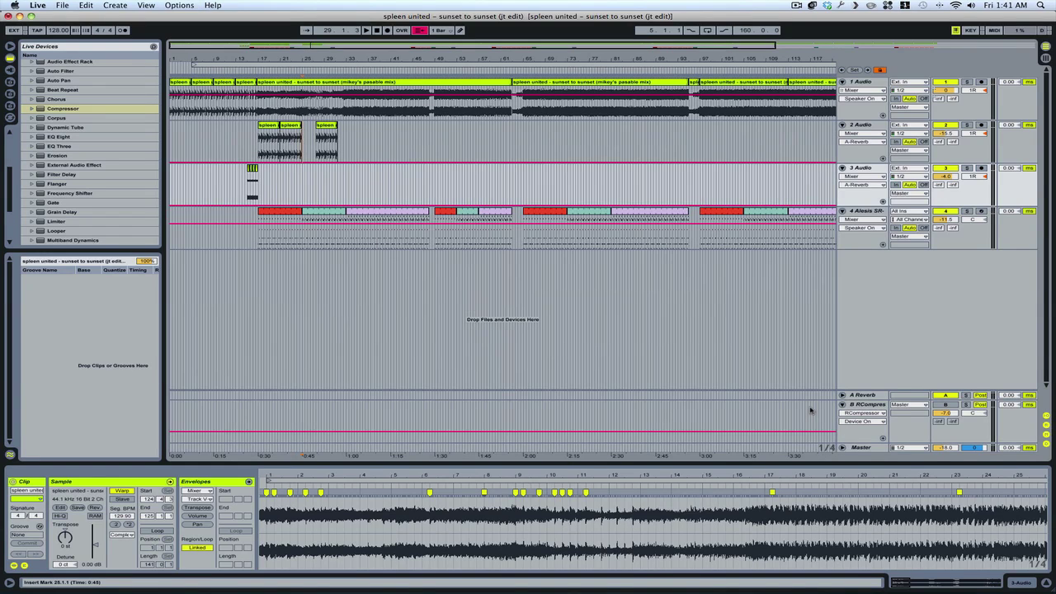
key("super+4")
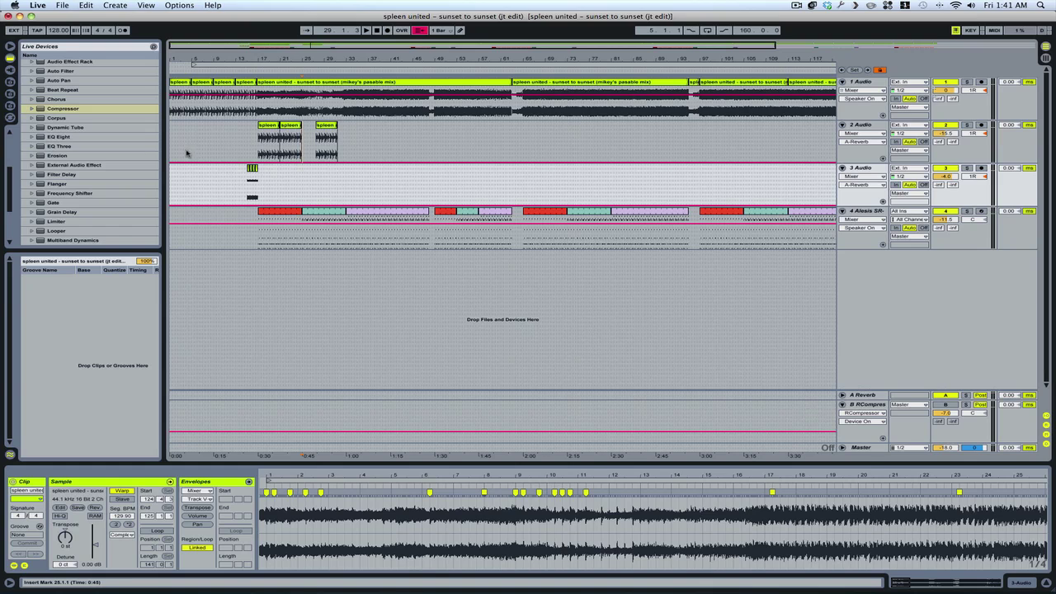
Restore the half-bar grid, zoom in, copy track 2's second clip to bar 26, enable Draw Mode
key("super+4")
key("plus")
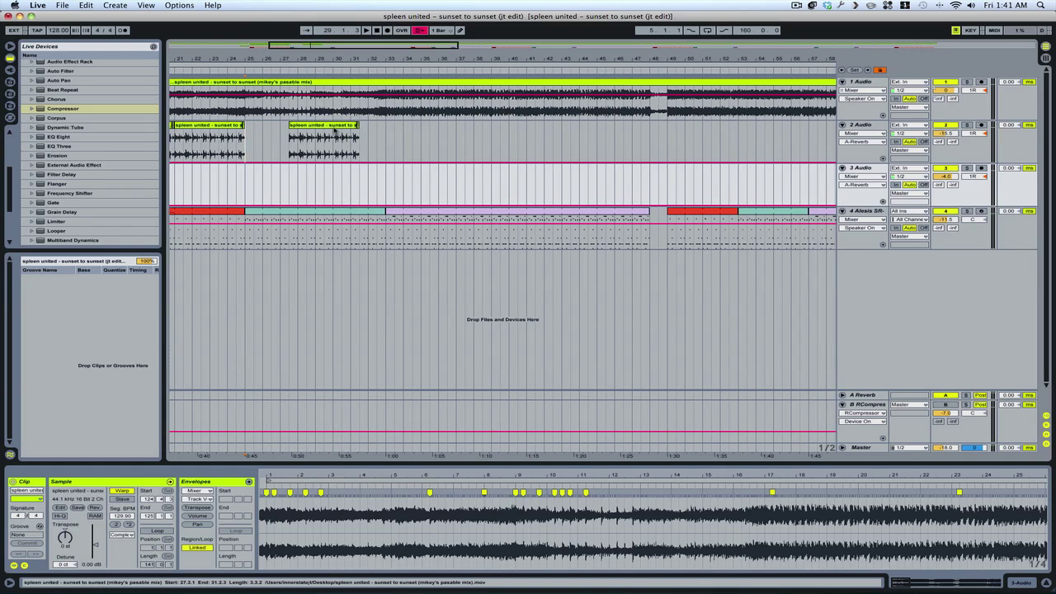
left_click_drag(335, 127, 319, 125)
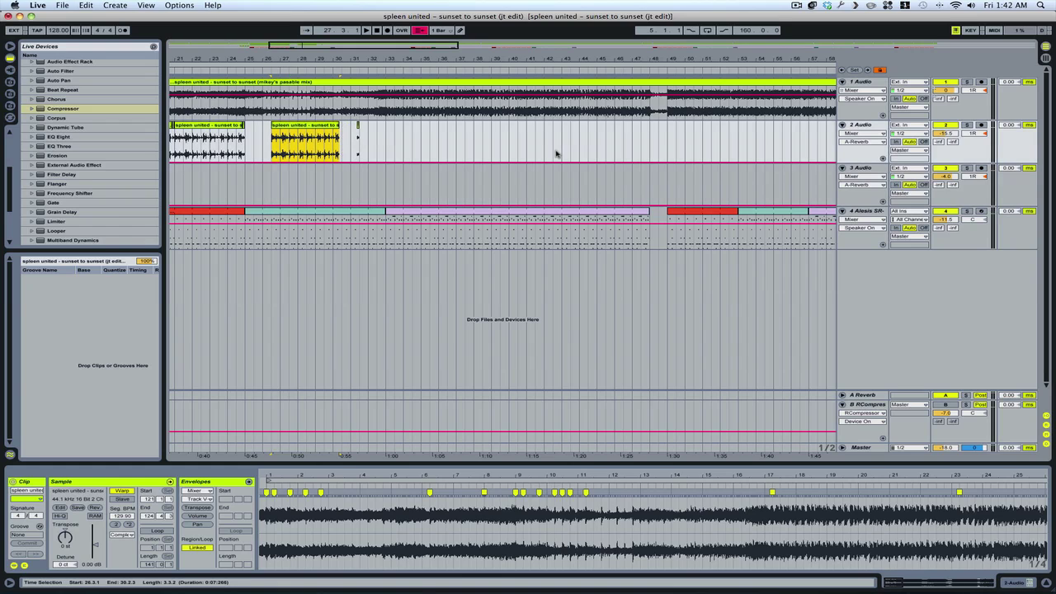
left_click(462, 31)
Browse the Desktop's audio samples, stepping through files like like a blind man getting site.wav
left_click(10, 81)
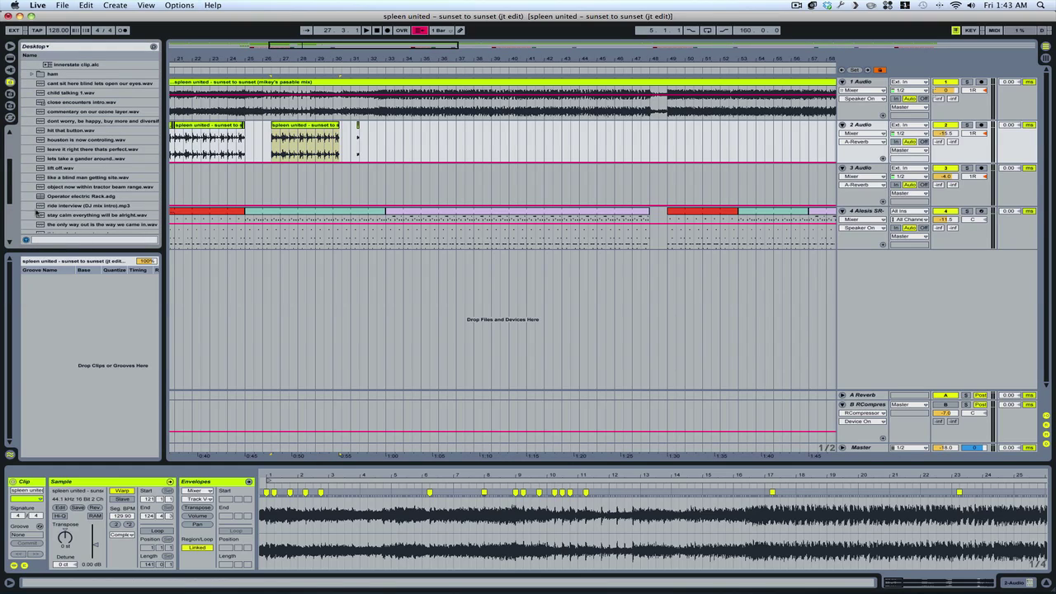
left_click(48, 177)
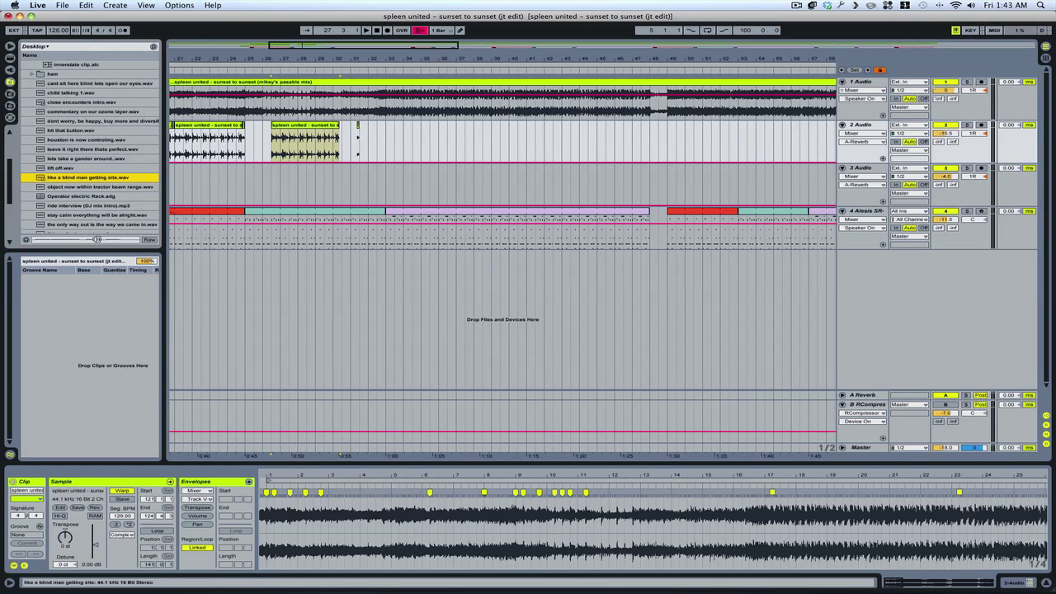
left_click(51, 159)
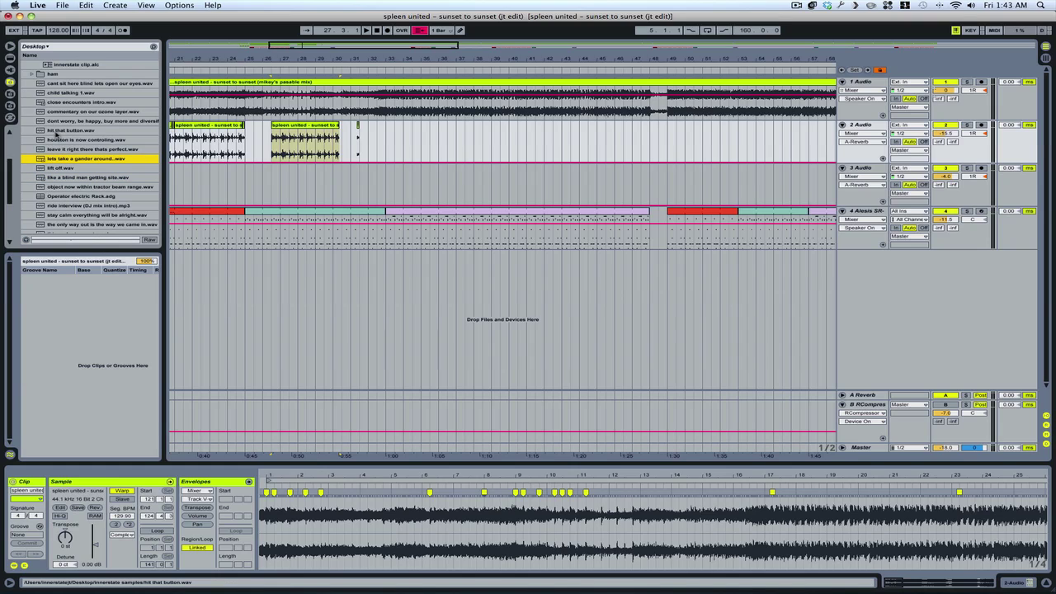
left_click(56, 131)
left_click(54, 112)
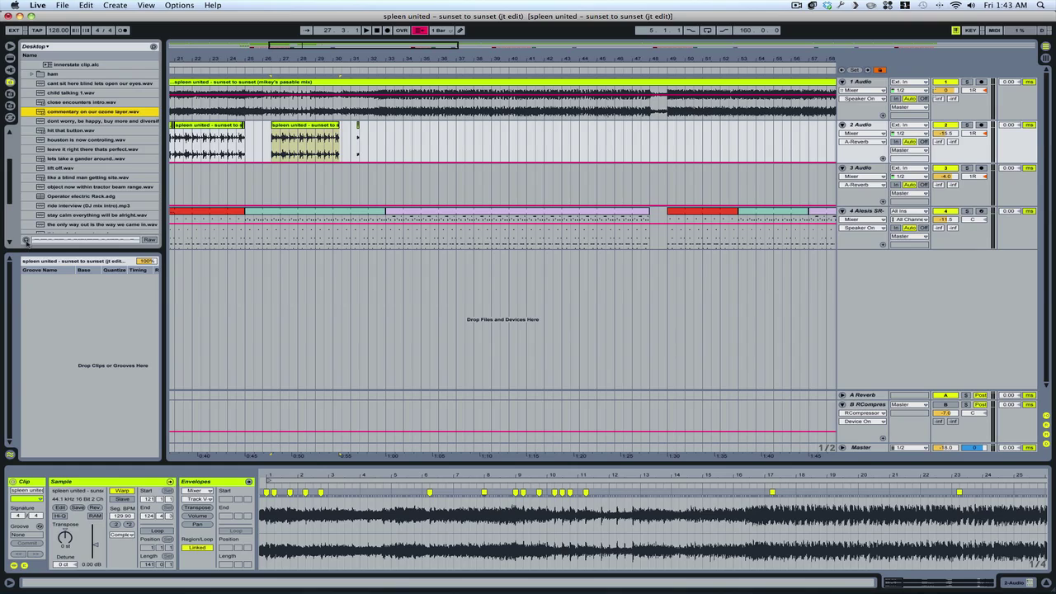
Turn browser Preview off and loop bars 49–53 of the arrangement
left_click(26, 240)
left_click(26, 241)
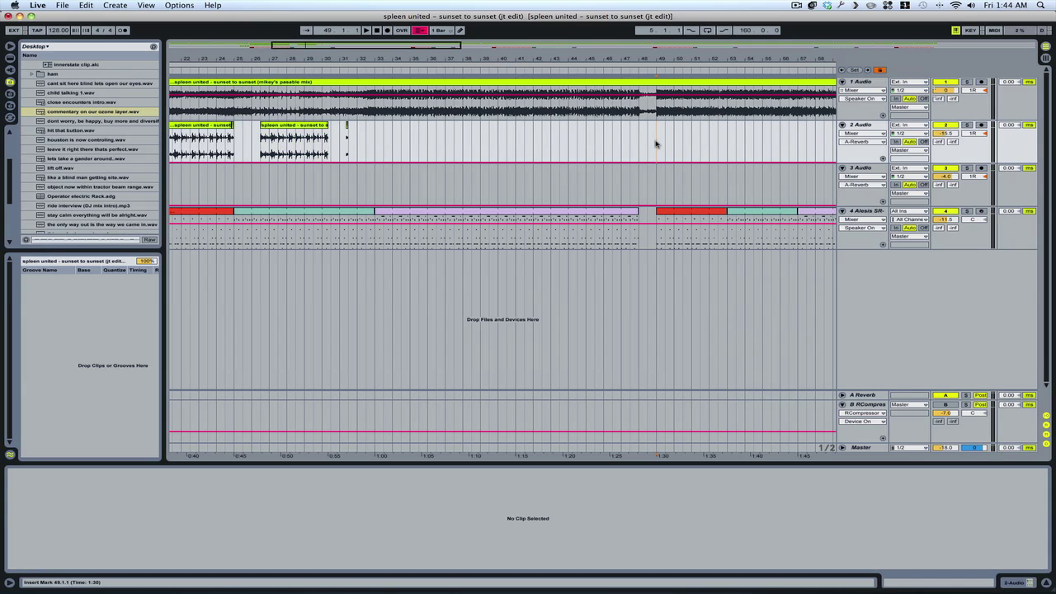
left_click_drag(655, 141, 730, 147)
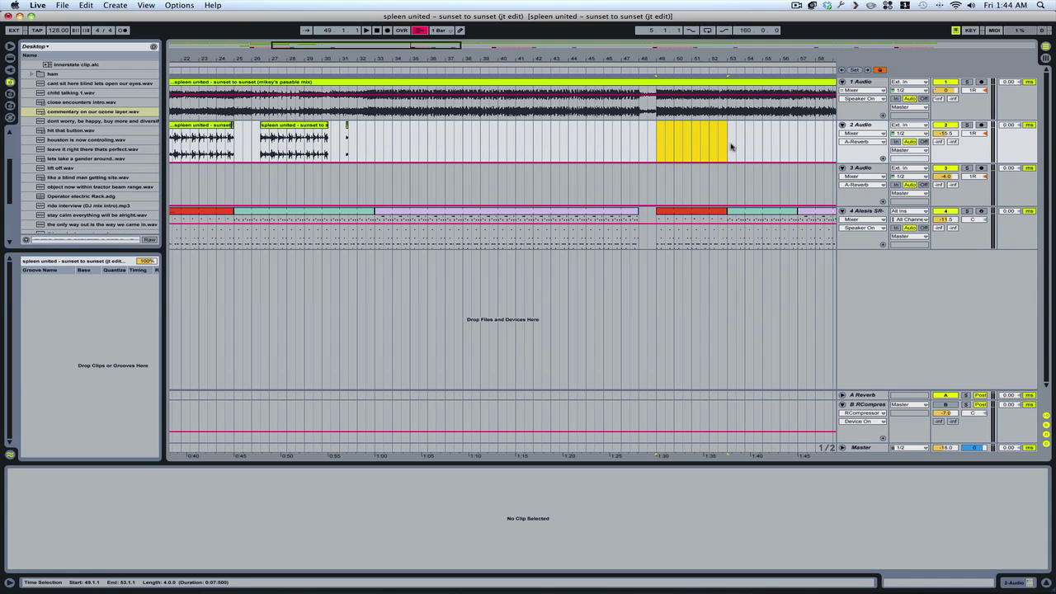
key("super+l")
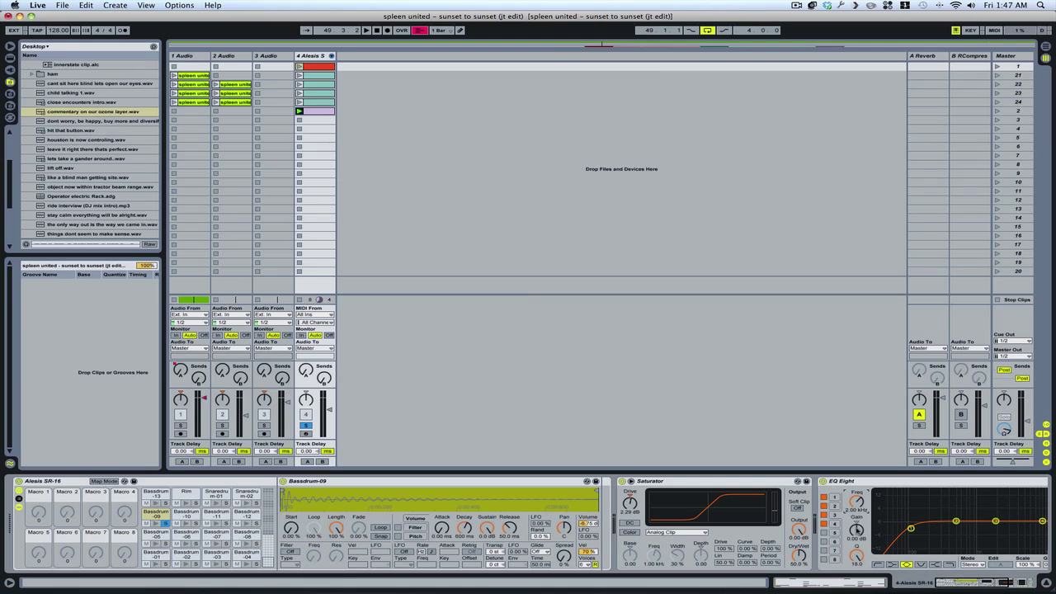
Boost EQ Eight band 3 by 15 dB with a narrow Q, centred near 961 Hz
left_click_drag(858, 533, 859, 493)
left_click_drag(858, 551, 857, 545)
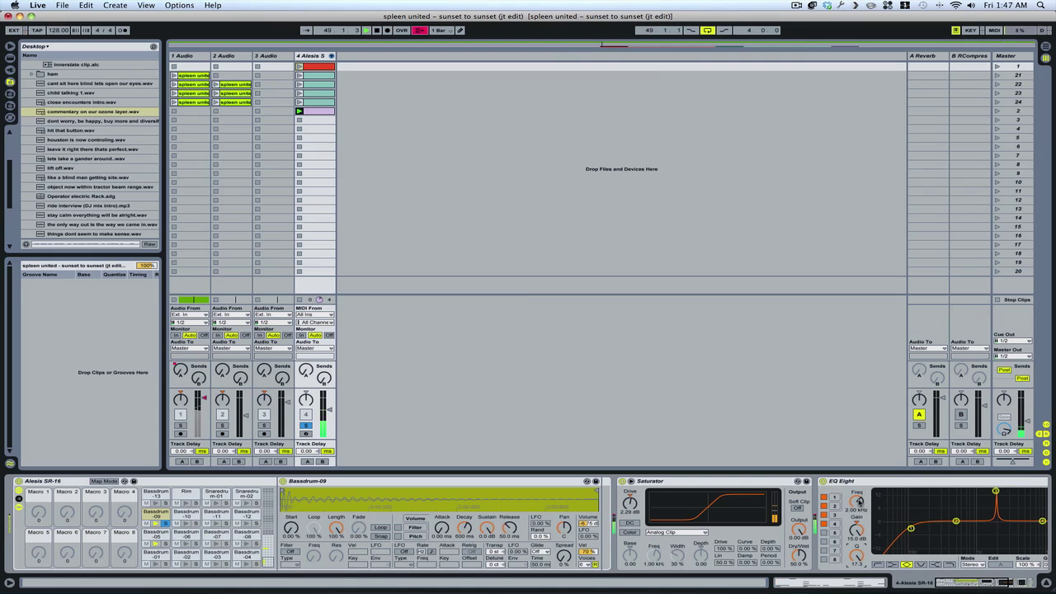
left_click_drag(859, 500, 859, 525)
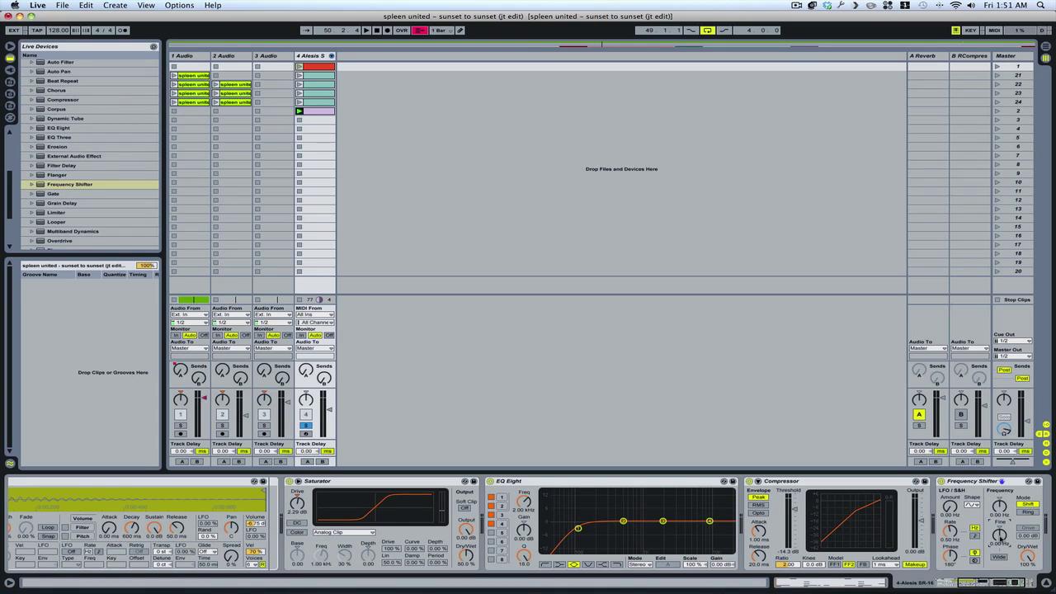
Play the drum track through EQ Eight, Compressor and Frequency Shifter, then stop playback
key("space")
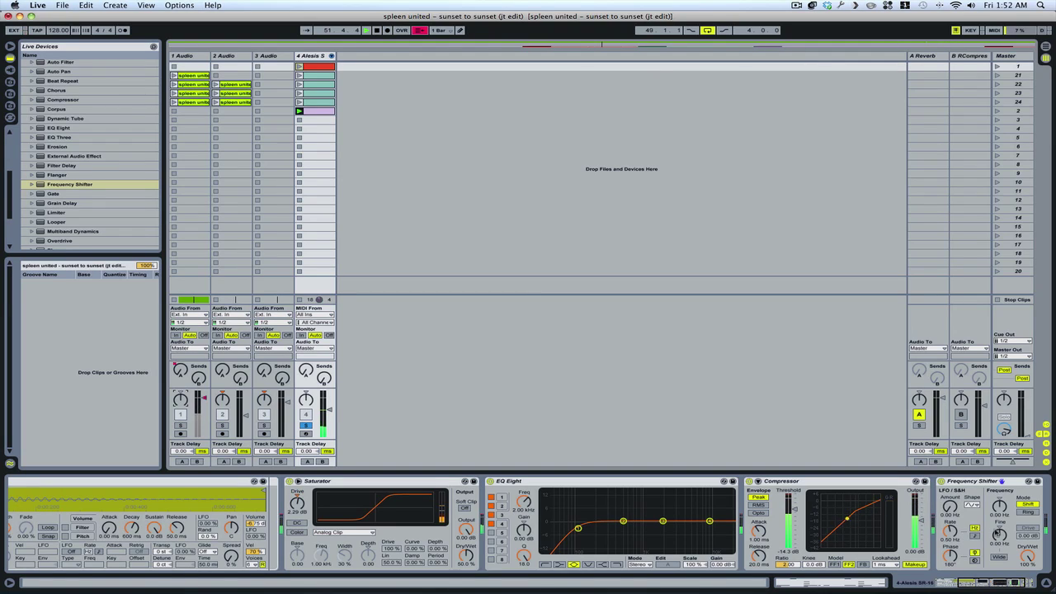
key("space")
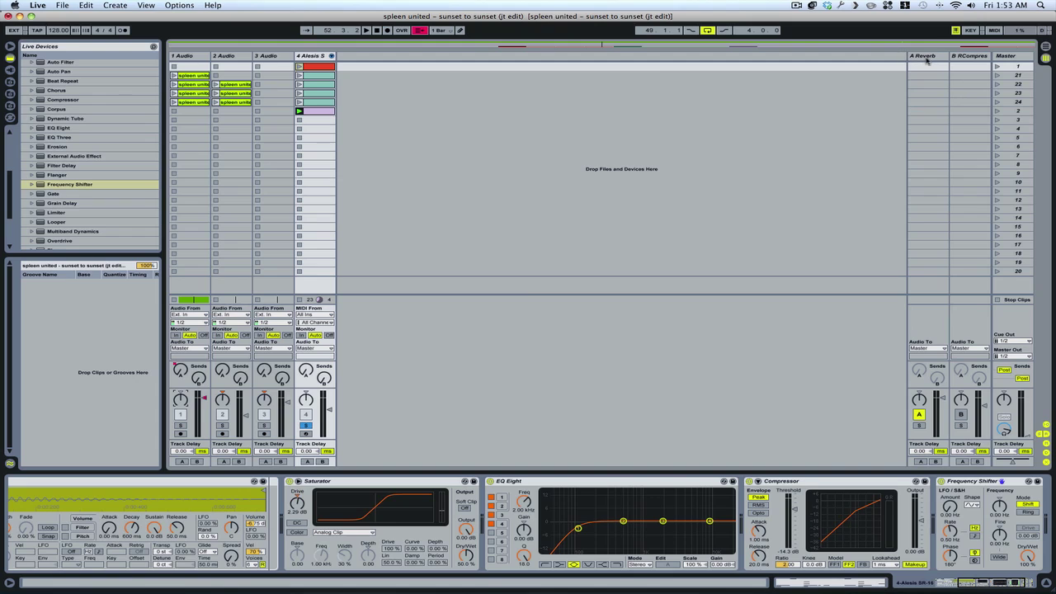
Hide, then show again, the mixer's send knobs and return tracks
left_click(1044, 432)
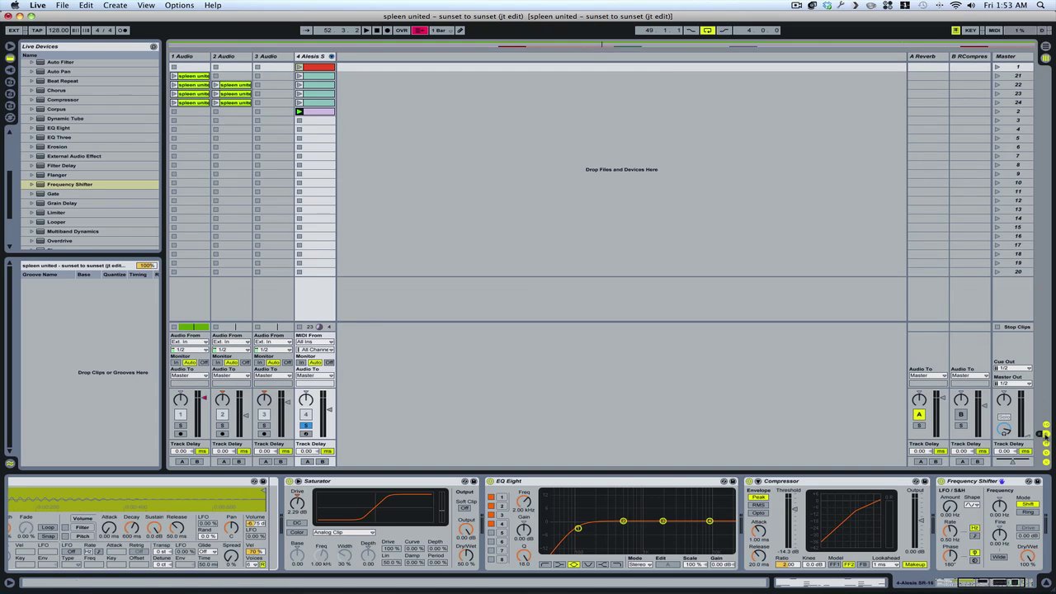
left_click(1044, 435)
left_click(1044, 434)
left_click(1042, 434)
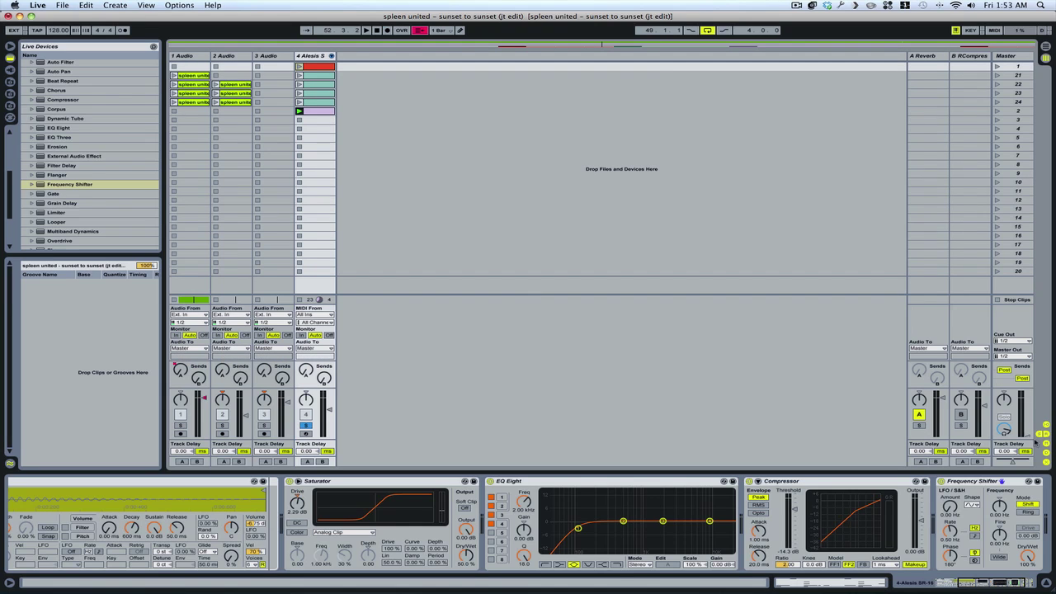
Insert a new C Return track after the B RCompres return
left_click(968, 56)
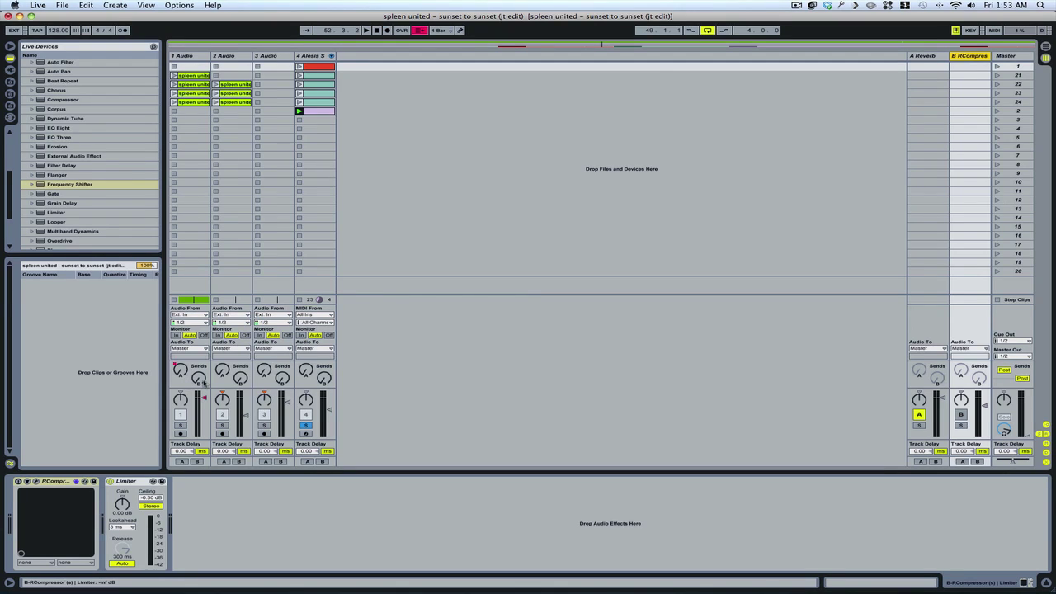
left_click(117, 5)
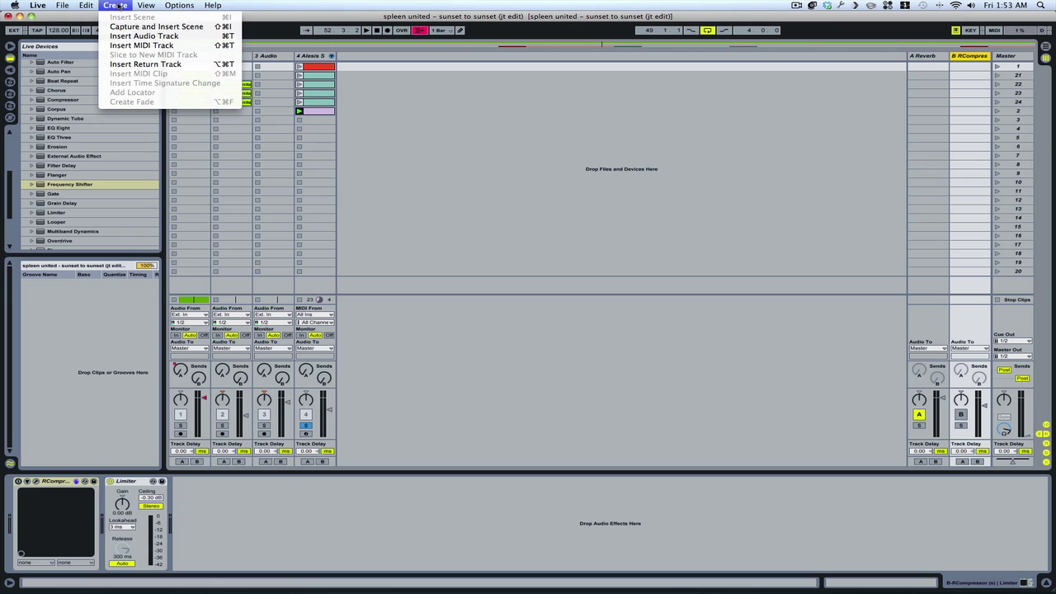
left_click(126, 64)
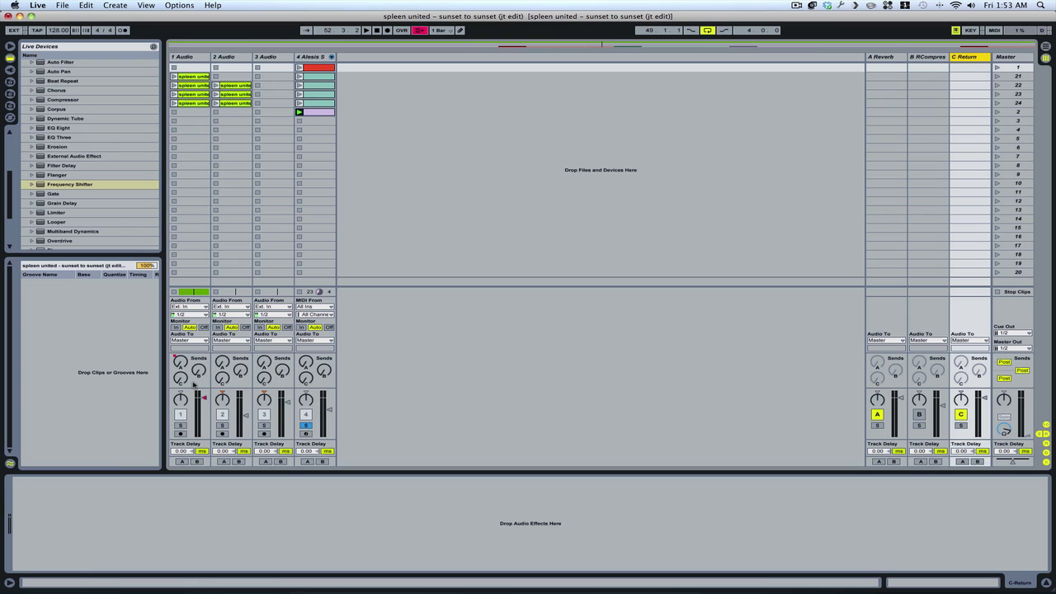
Raise track 1's Send B level
left_click_drag(199, 373, 199, 371)
left_click(981, 57)
left_click_drag(202, 373, 202, 363)
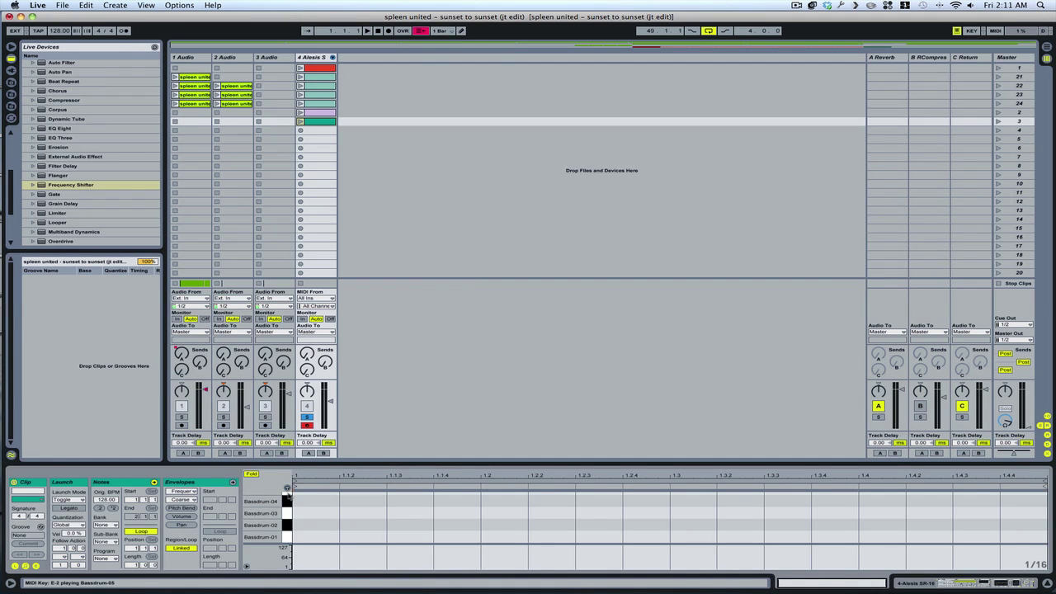
Step-enter Bassdrum-08 and Bassdrum-05 notes from the clip start, moving by sixteenths
left_click(298, 540)
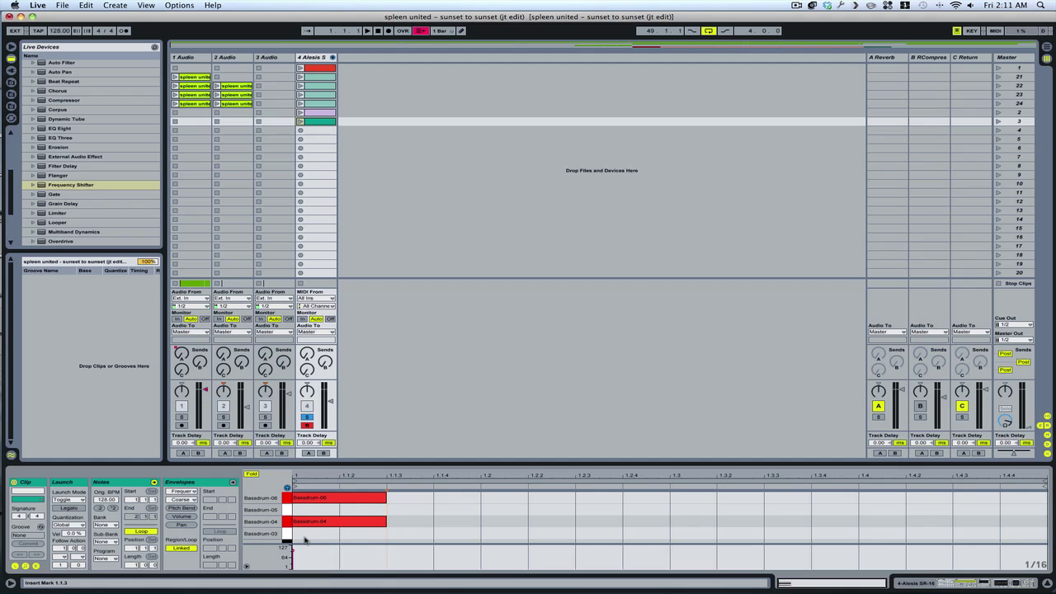
key("Left")
key("Left")
key("Left")
key("Left")
key("Left")
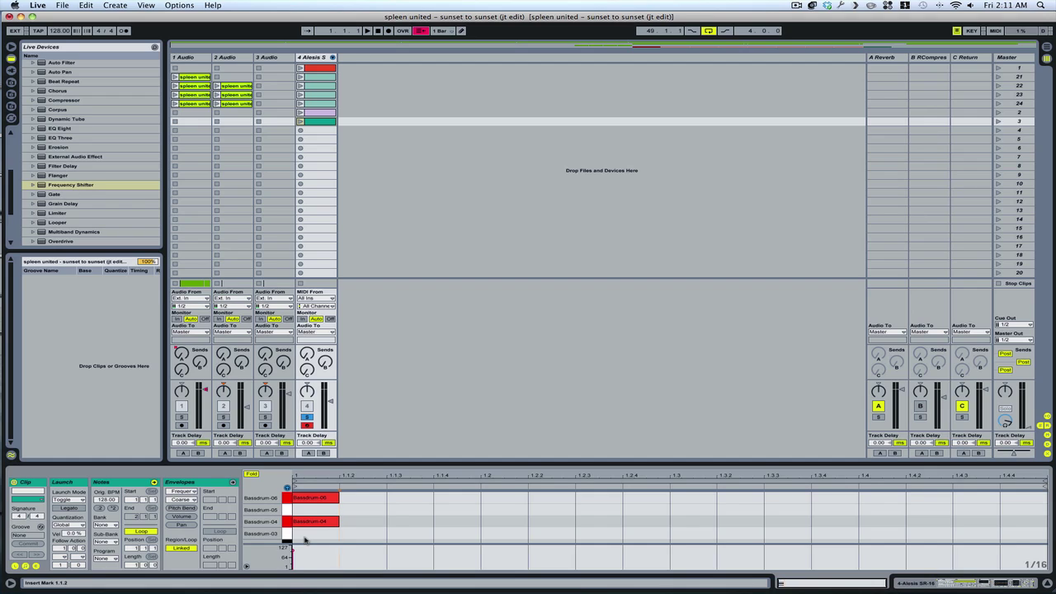
key("Right")
key("Right")
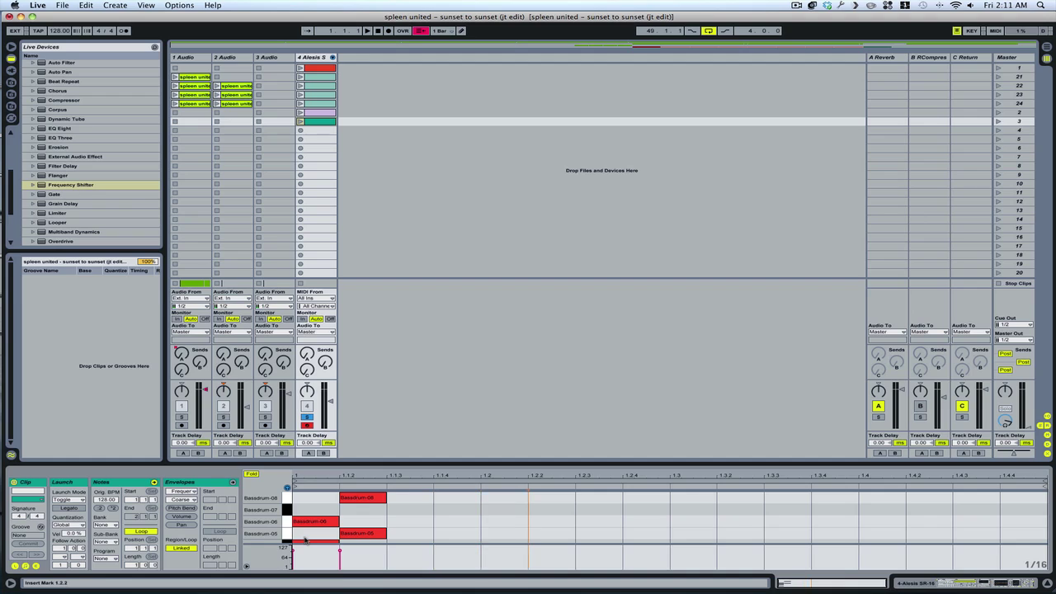
key("Left")
key("Right")
key("Right")
key("Right")
key("Left")
key("Right")
Paste copies of the two Bassdrum notes at 1.2 and 1.2.3, then undo them
key("Right")
key("Left")
key("Left")
key("ctrl+v")
key("Right")
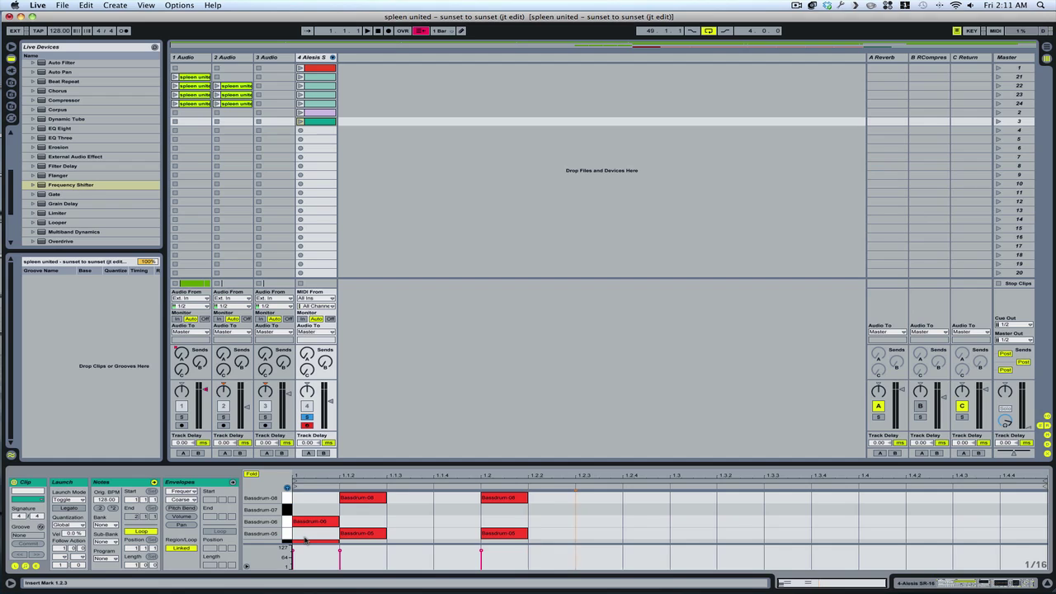
key("ctrl+v")
key("Right")
key("ctrl+z")
key("ctrl+z")
key("ctrl+z")
Keep only the Bassdrum-01 note on beat one and duplicate it with Cmd+D
left_click(318, 538)
key("ctrl+z")
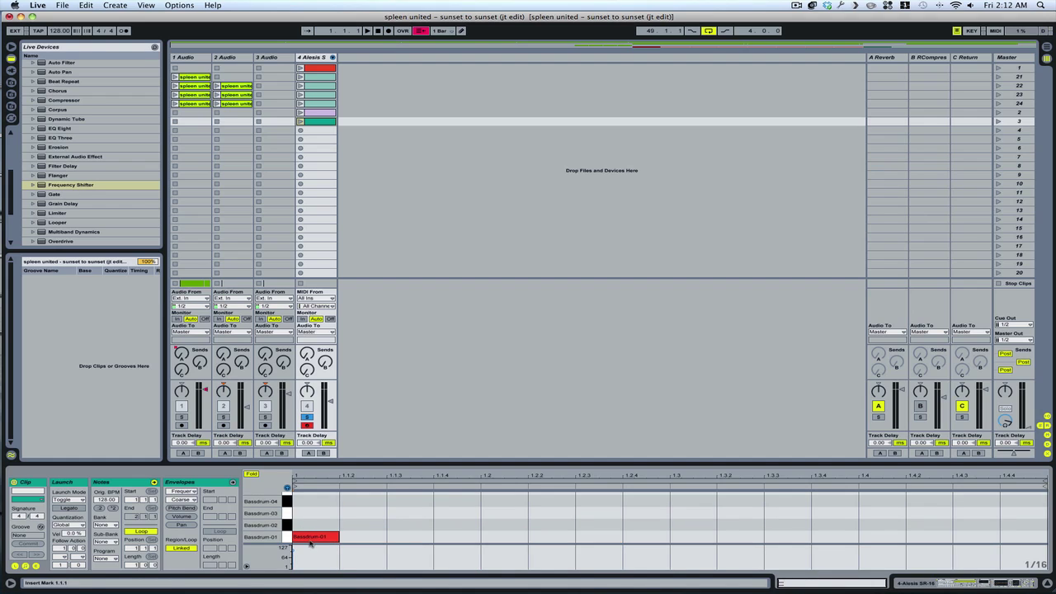
left_click(312, 538)
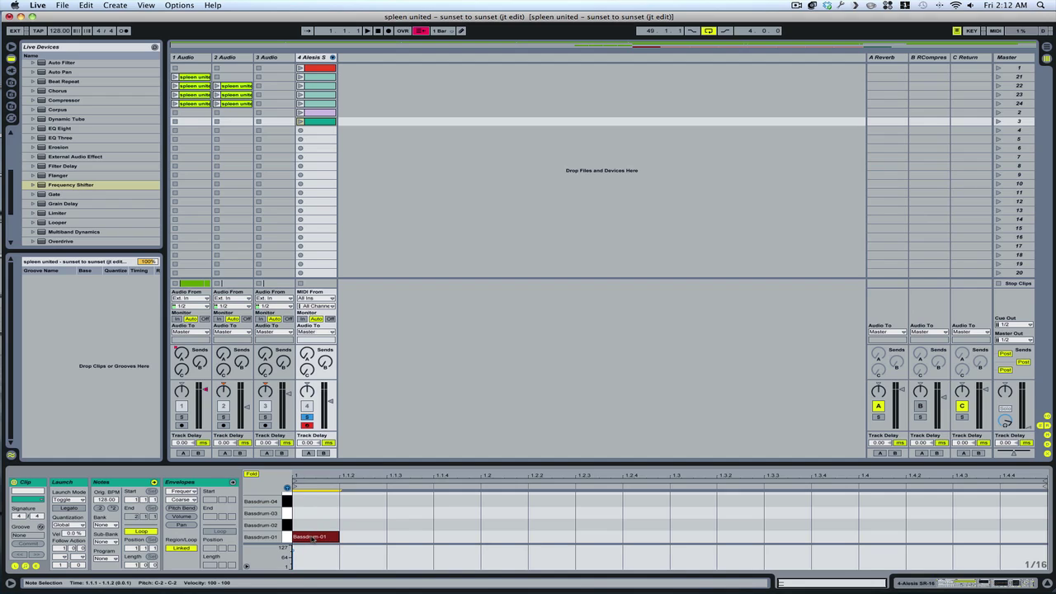
left_click(311, 537)
key("super+d")
key("super+d")
key("super+d")
key("super+d")
key("super+d")
key("super+d")
key("super+d")
key("super+d")
key("super+d")
key("super+d")
key("super+d")
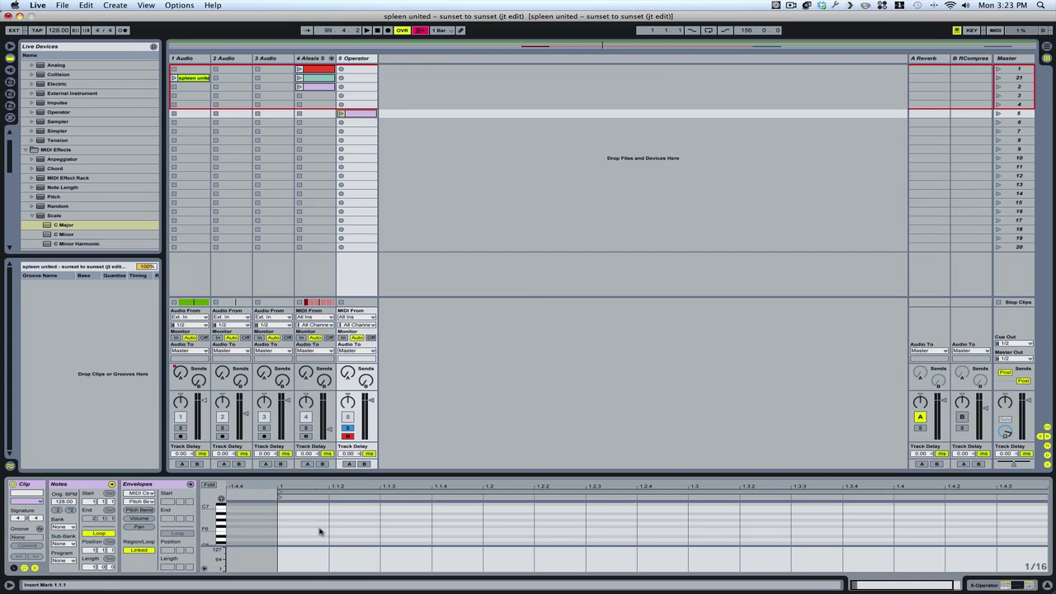
Draw a four-note chord at bar 1 of the Operator clip, raising one note to B5
scroll(302, 538, "down", 5)
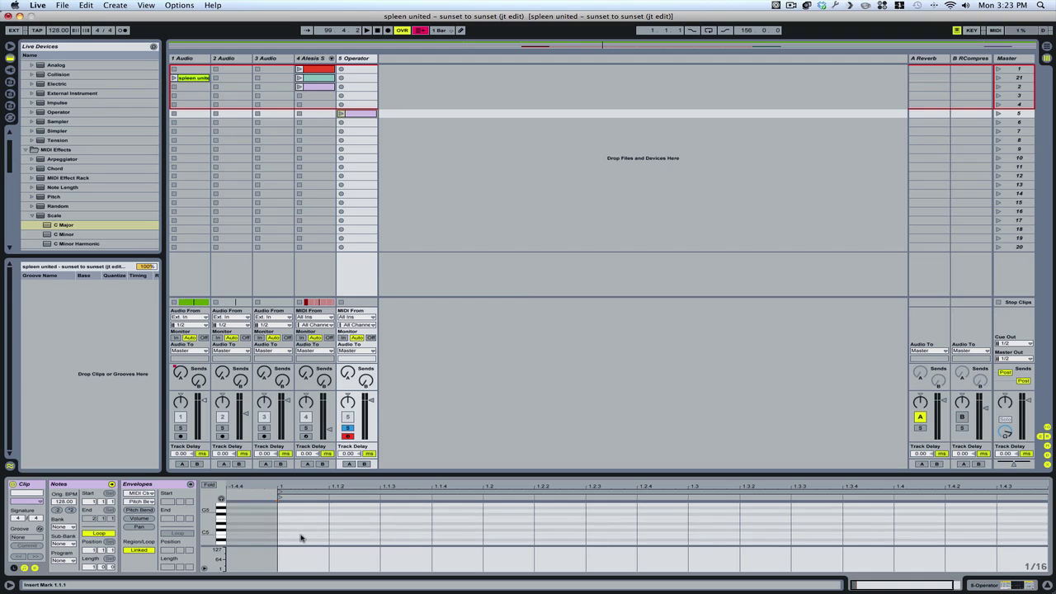
double_click(301, 540)
double_click(299, 530)
double_click(302, 520)
double_click(303, 508)
left_click_drag(303, 506, 297, 510)
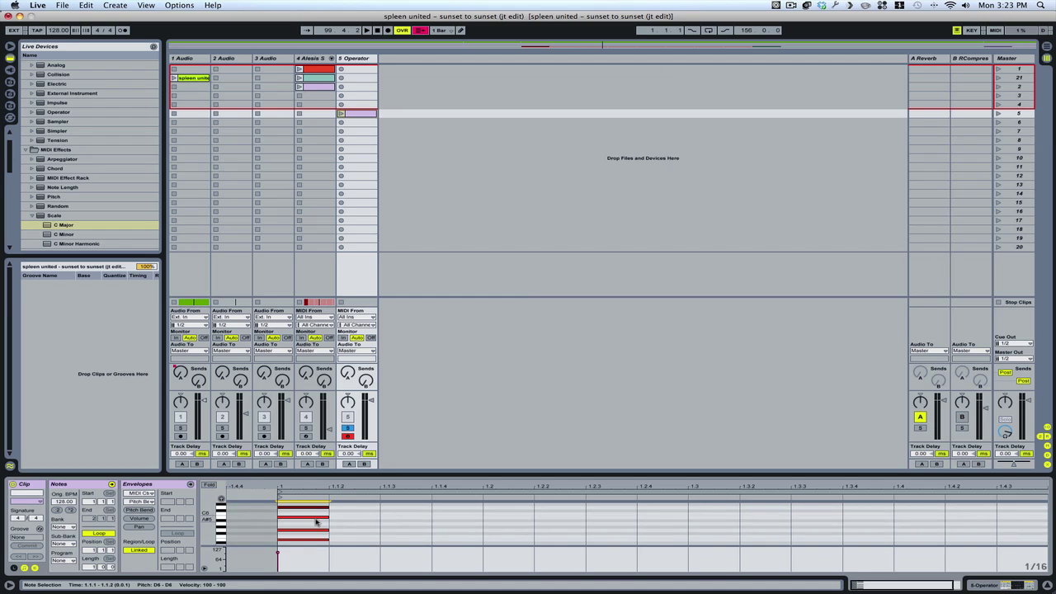
Nudge the whole chord one sixteenth earlier and fold the piano roll to its pitches
key("super+a")
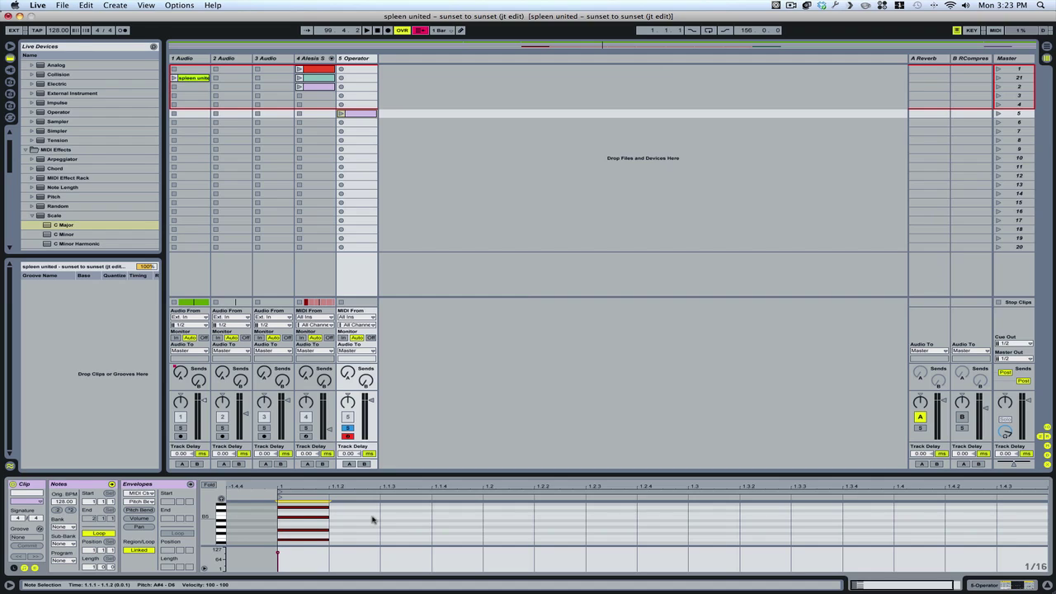
key("Left")
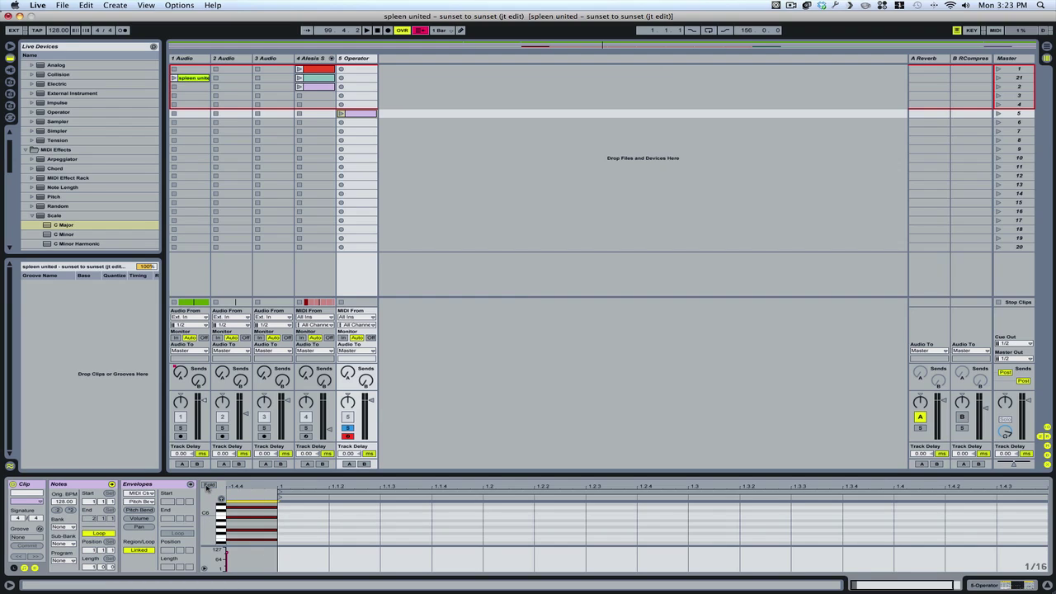
left_click(209, 486)
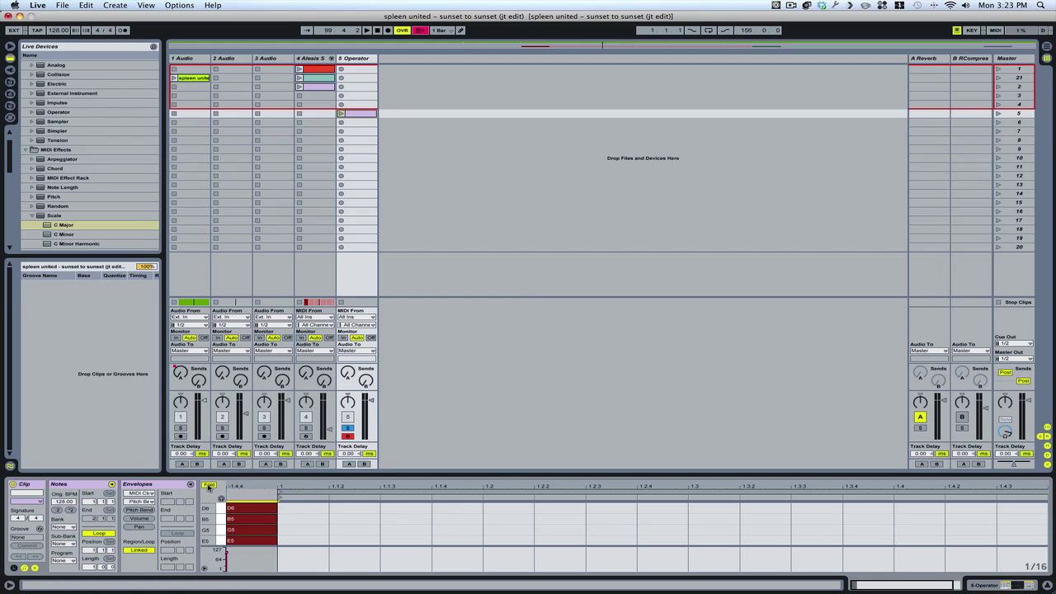
scroll(354, 531, "down", 2)
scroll(355, 531, "down", 1)
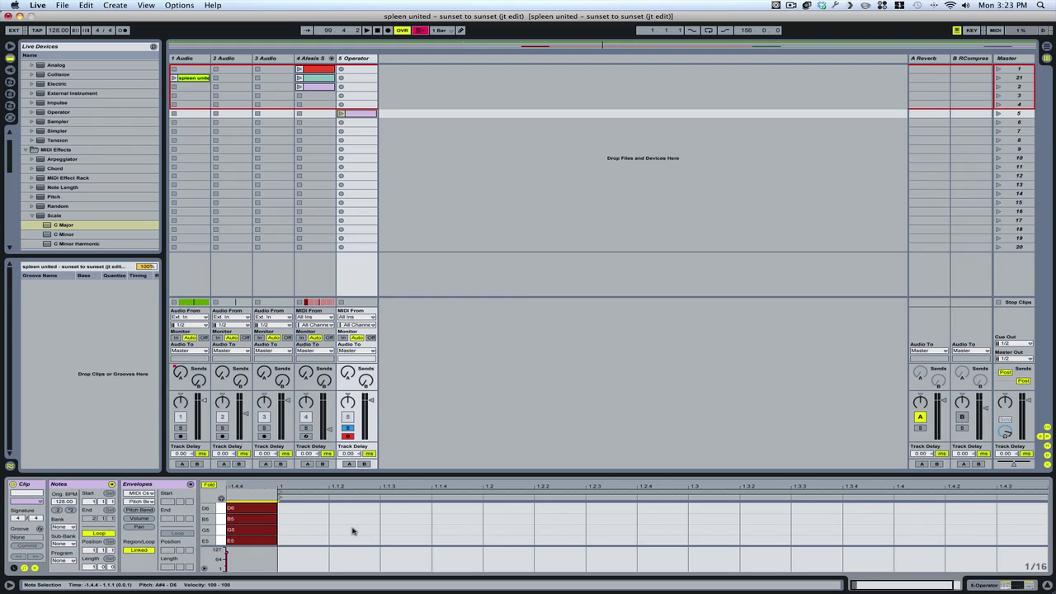
scroll(326, 529, "up", 1)
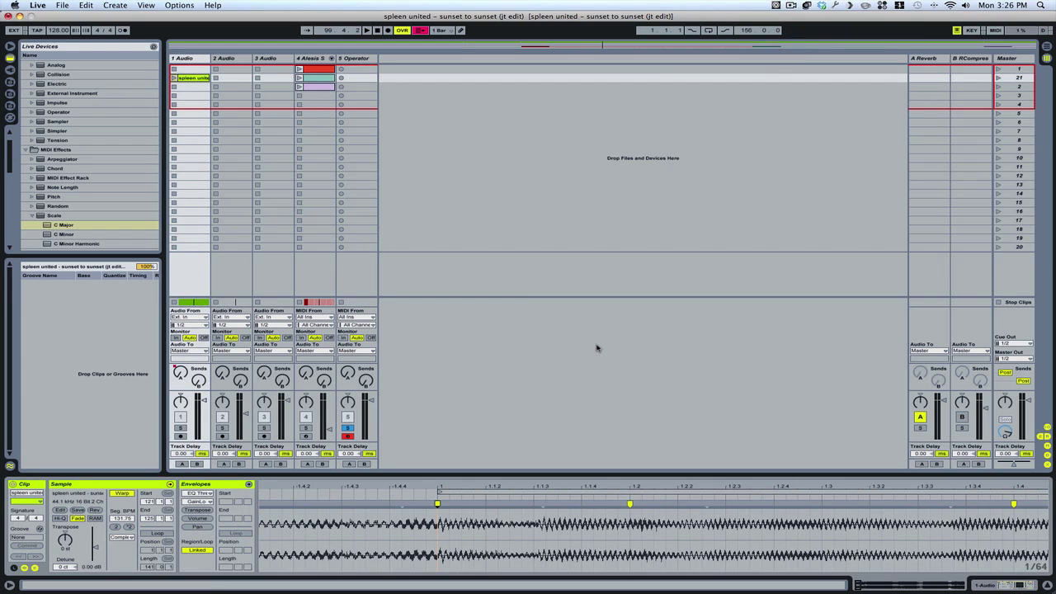
left_click(415, 552)
mouse_move(438, 503)
left_mouse_down()
mouse_move(413, 503)
mouse_move(435, 505)
left_mouse_up()
left_click_drag(438, 503, 438, 503)
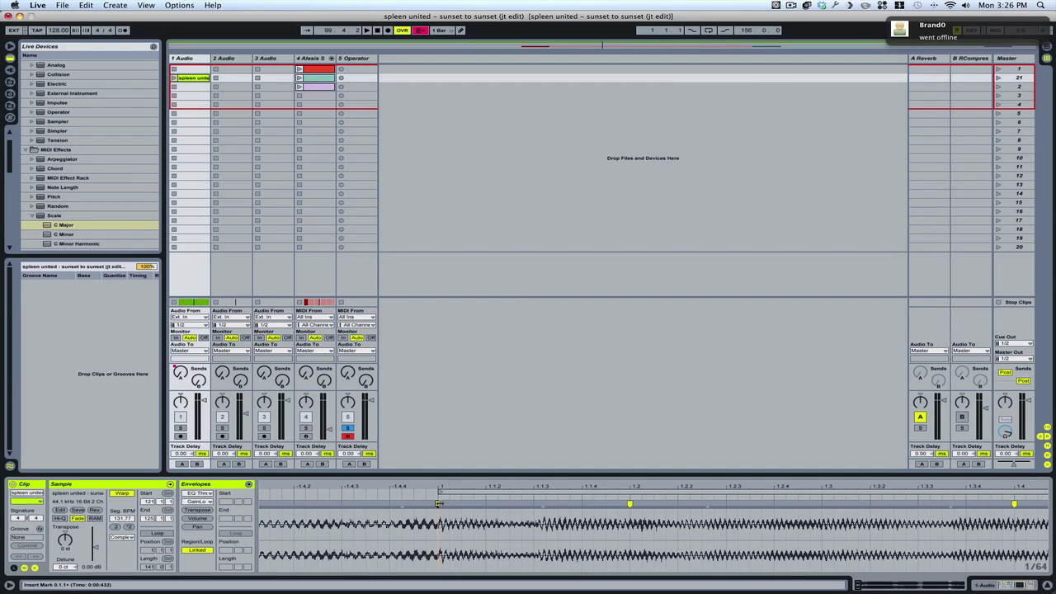
left_click_drag(439, 503, 439, 486)
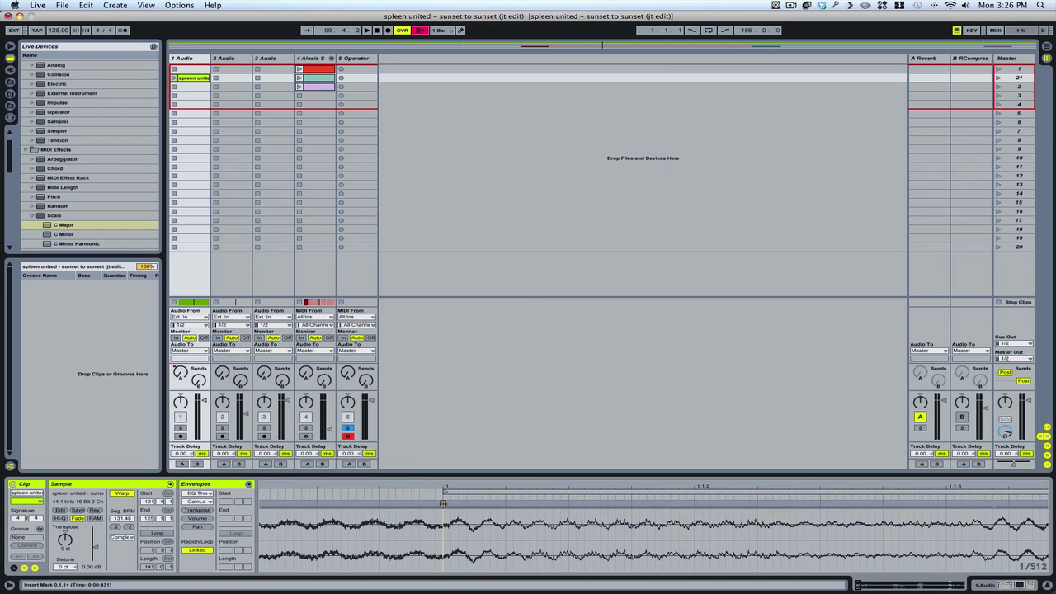
mouse_move(444, 486)
left_mouse_down()
mouse_move(391, 486)
mouse_move(350, 513)
left_mouse_up()
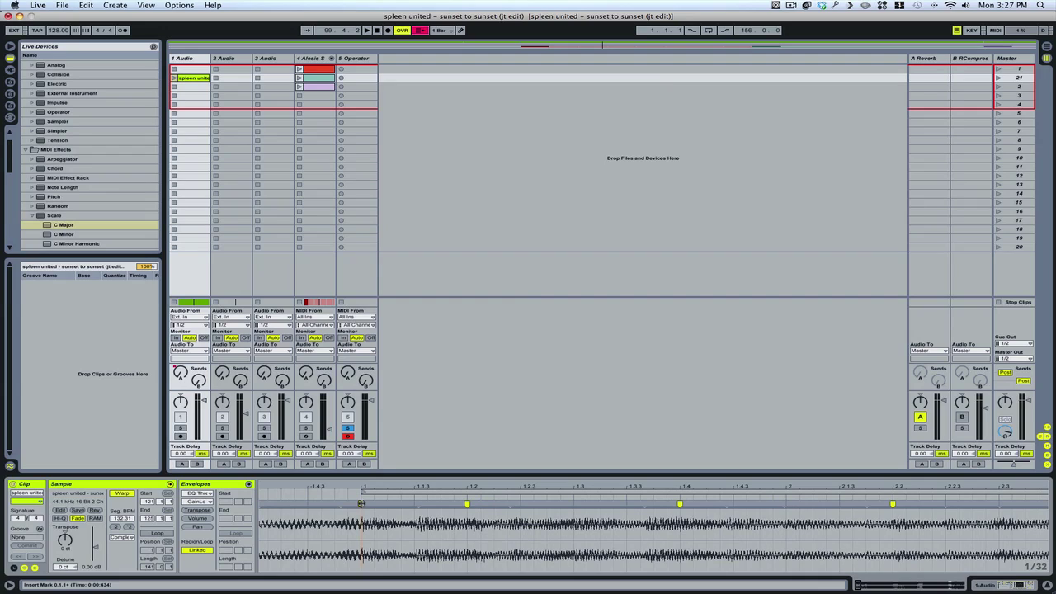
double_click(361, 504)
left_click(893, 504, "shift")
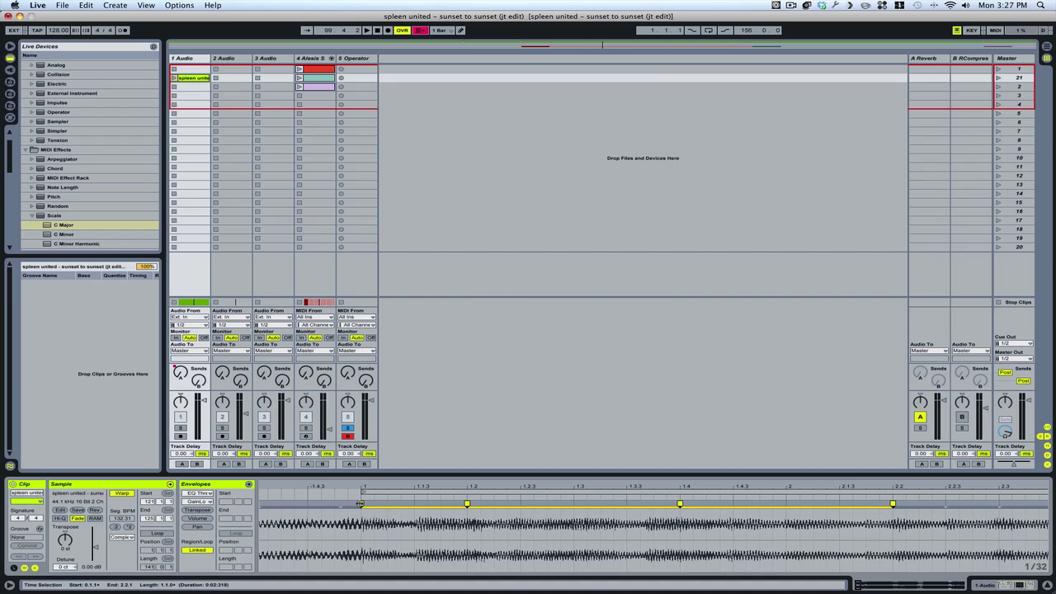
left_click_drag(361, 503, 361, 503)
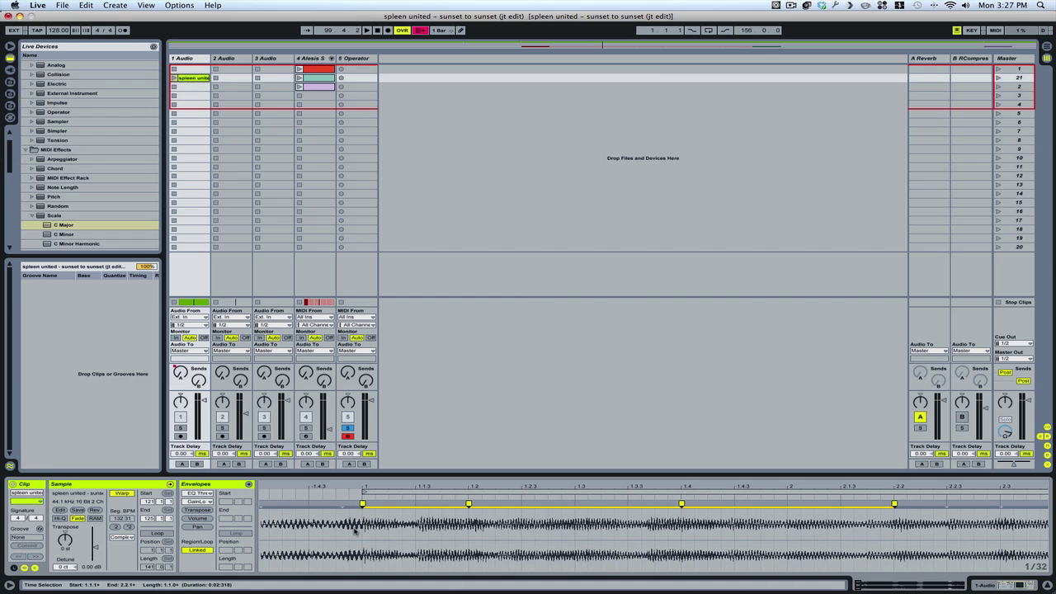
key("super+a")
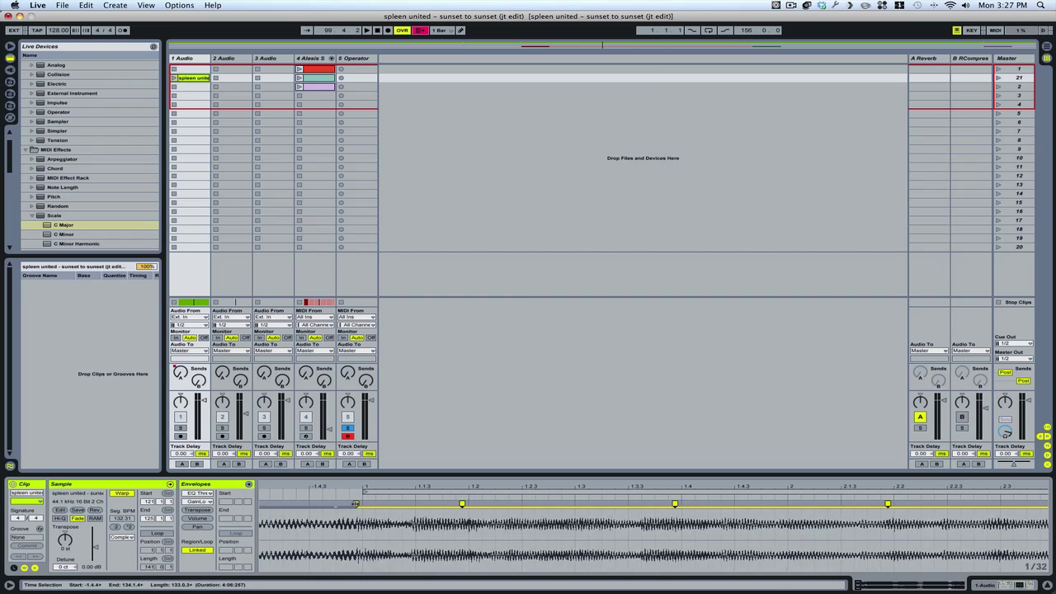
left_click(799, 38)
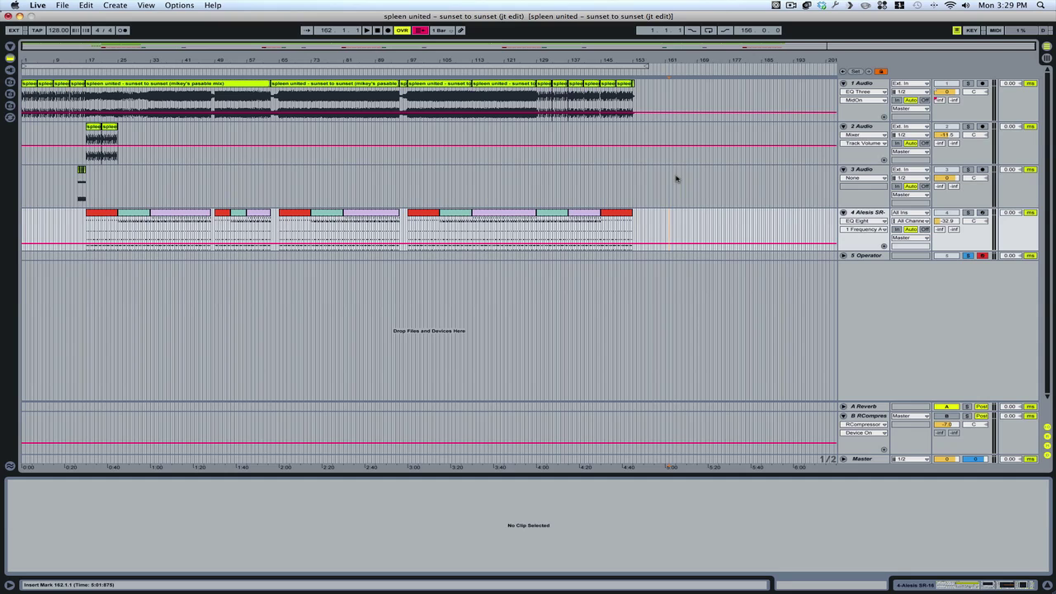
left_click_drag(652, 231, 10, 81)
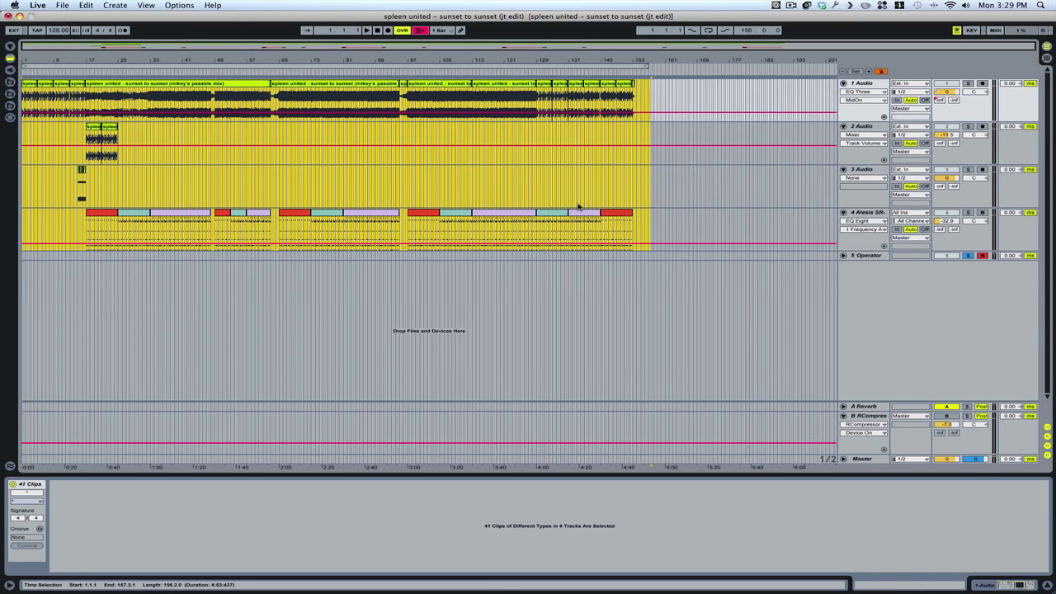
key("Tab")
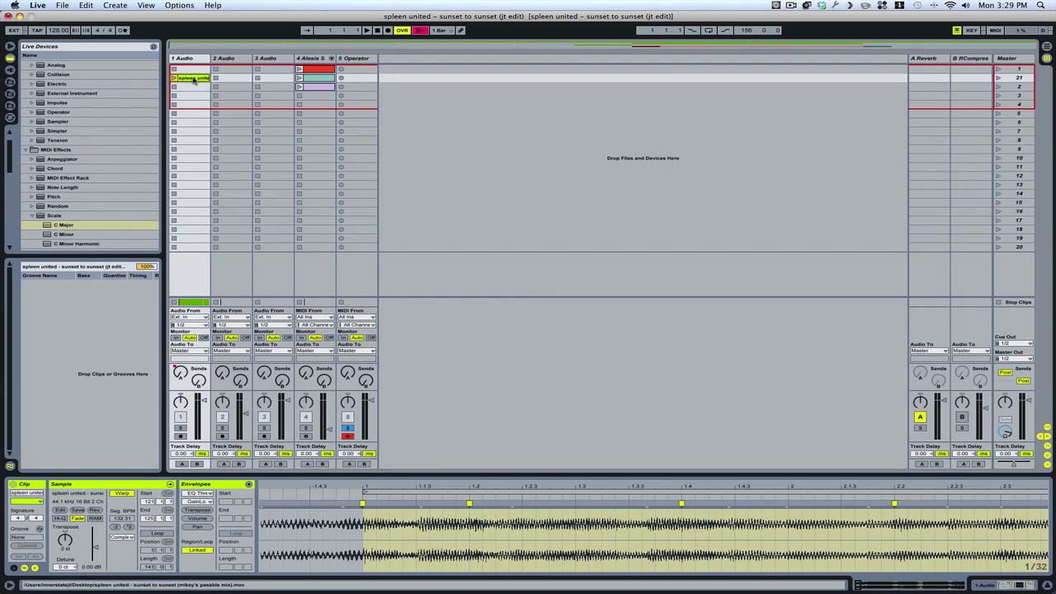
Duplicate the spleen united clip into the next slot and select both clips
key("super+d")
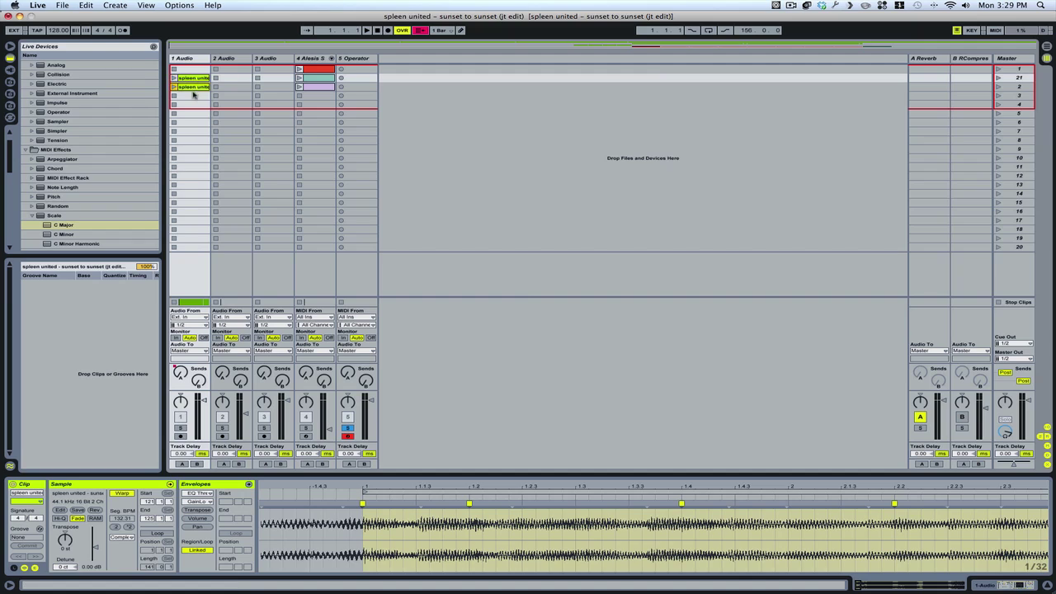
left_click(190, 97)
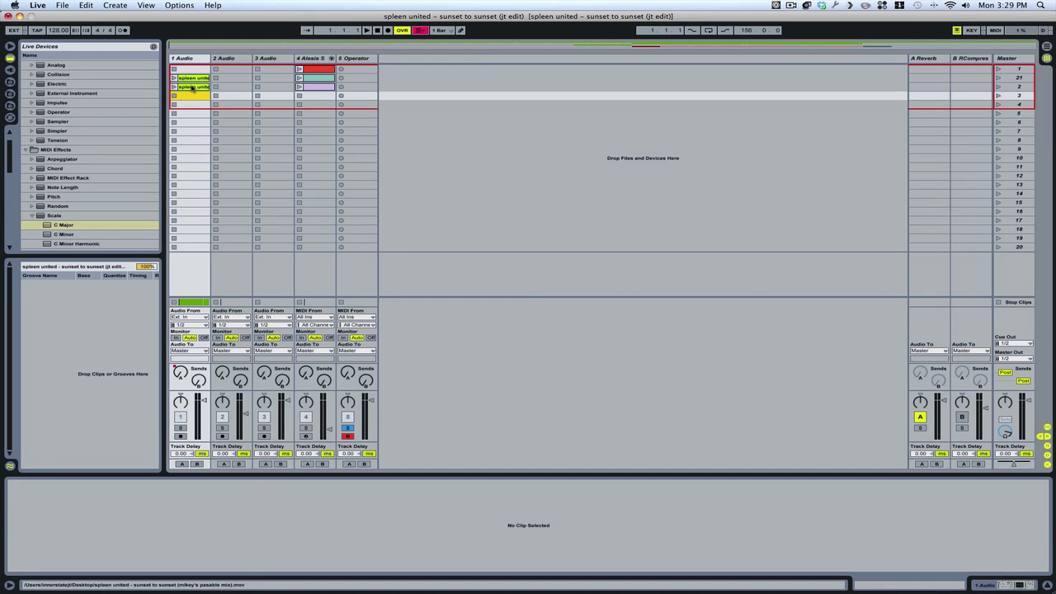
left_click(193, 88)
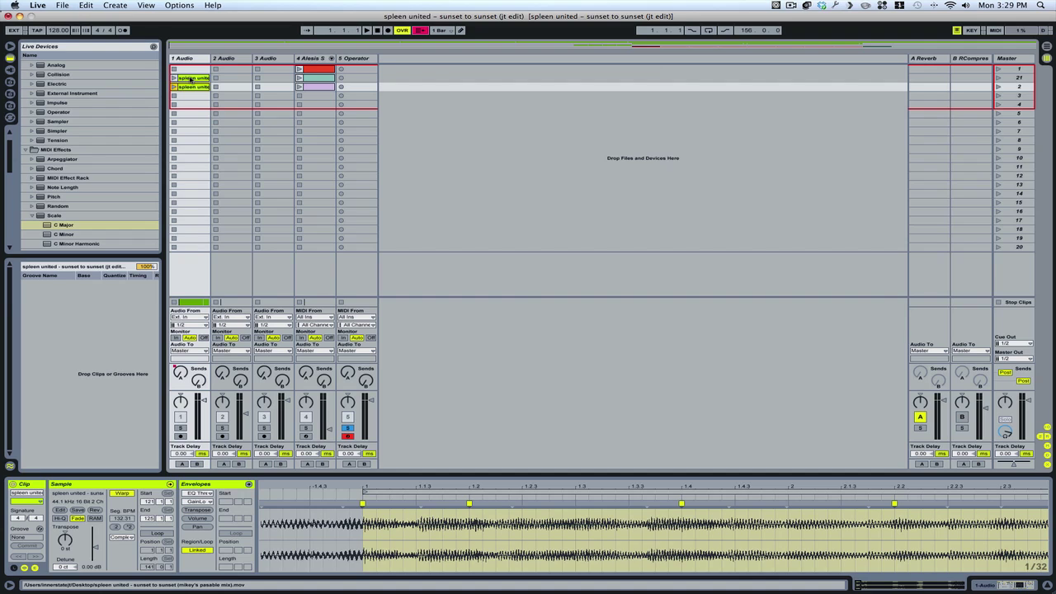
left_click(191, 78, "shift")
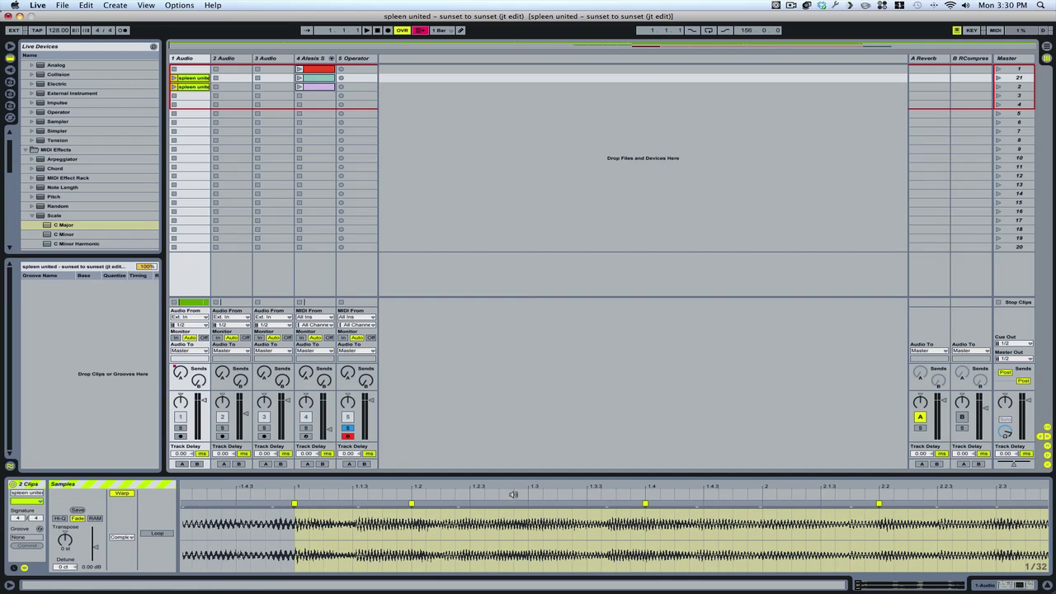
Select both clips' whole sample, view the warp grid options, then reselect the upper clip
double_click(515, 487)
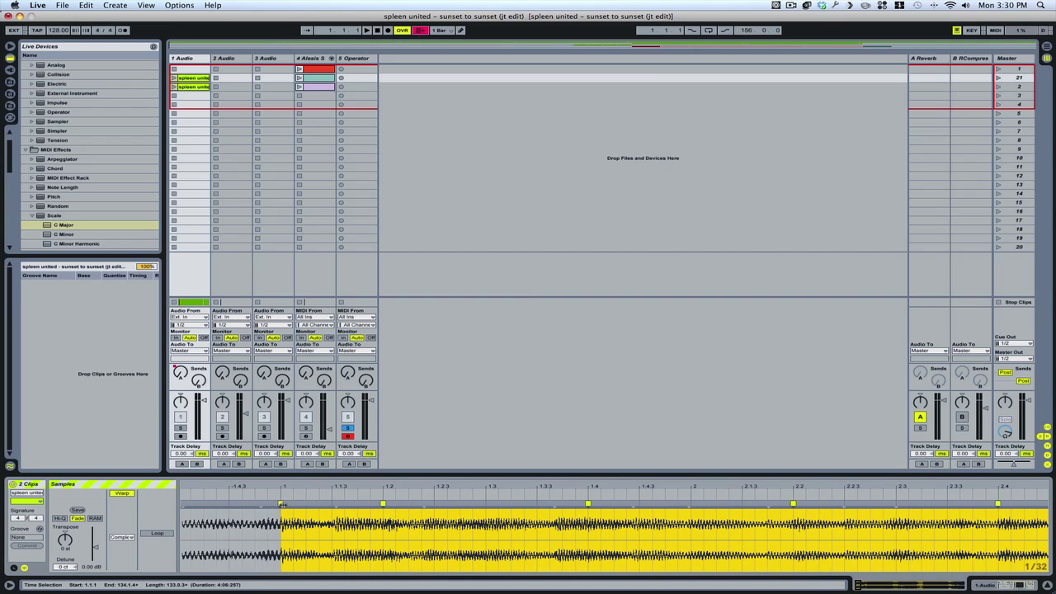
right_click(281, 503)
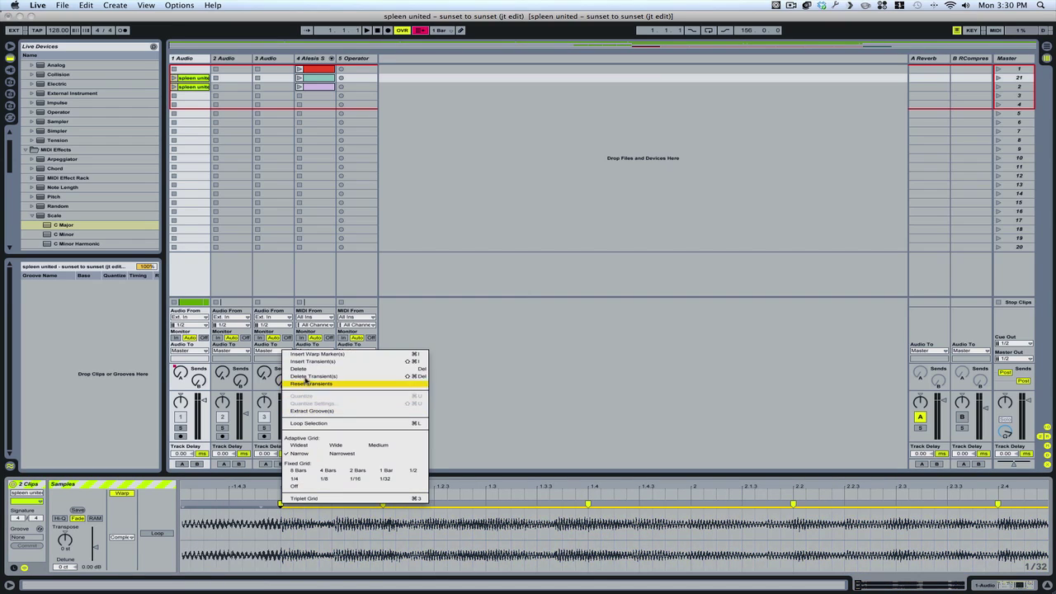
left_click(498, 483)
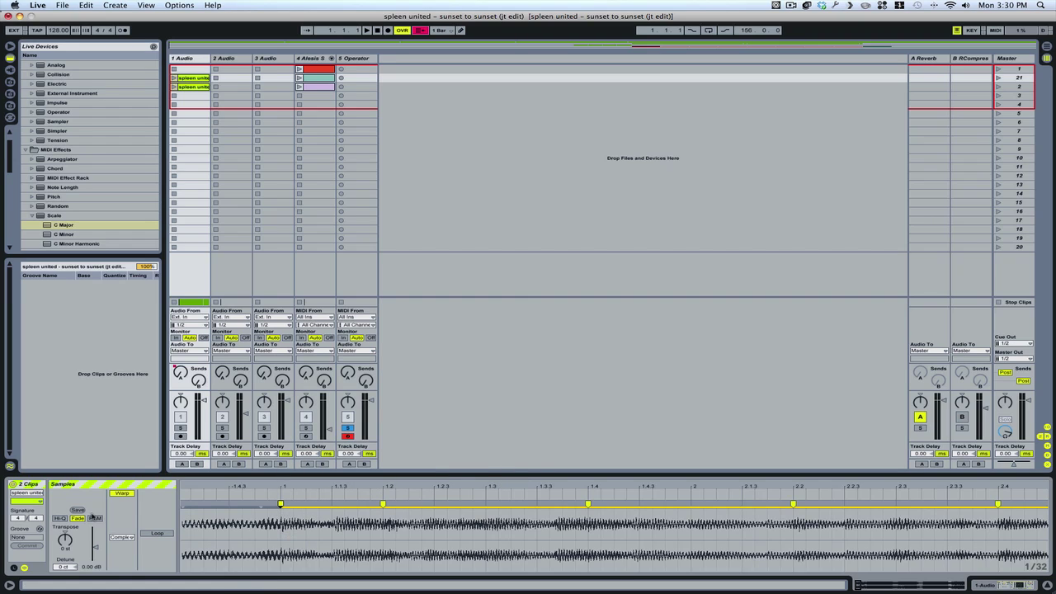
left_click(190, 91)
Route Master Out to output 1 and Cue Out to output 2
left_click(791, 5)
left_click(797, 37)
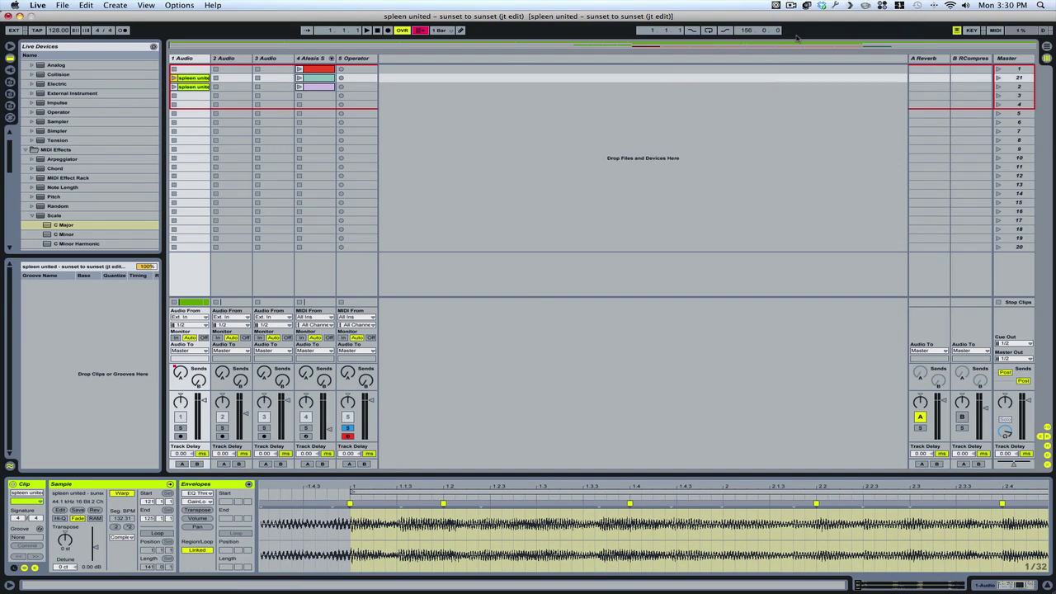
left_click(1029, 360)
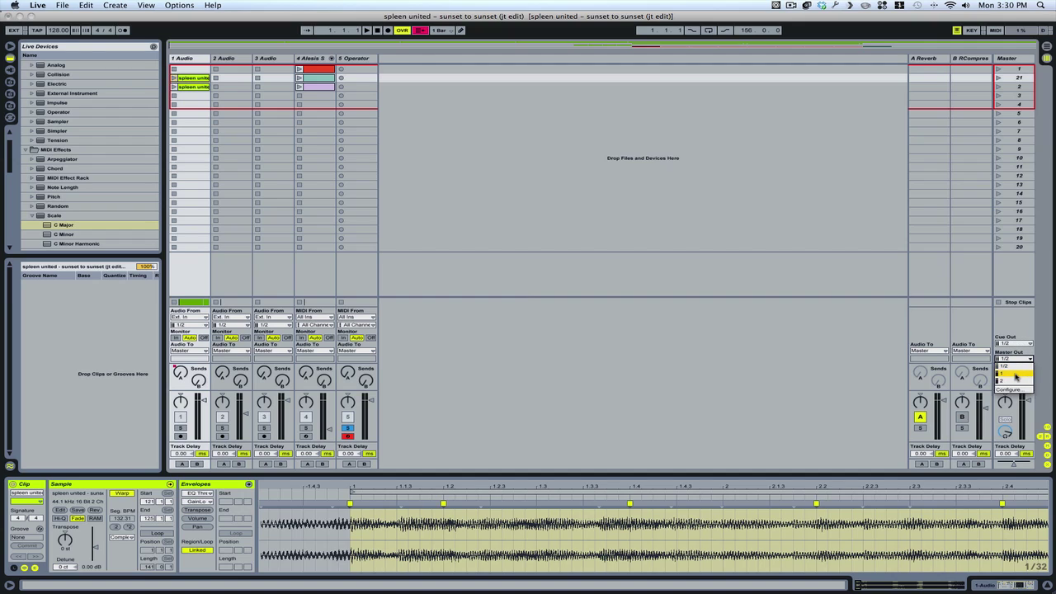
left_click(1016, 375)
left_click(1027, 344)
left_click(1017, 365)
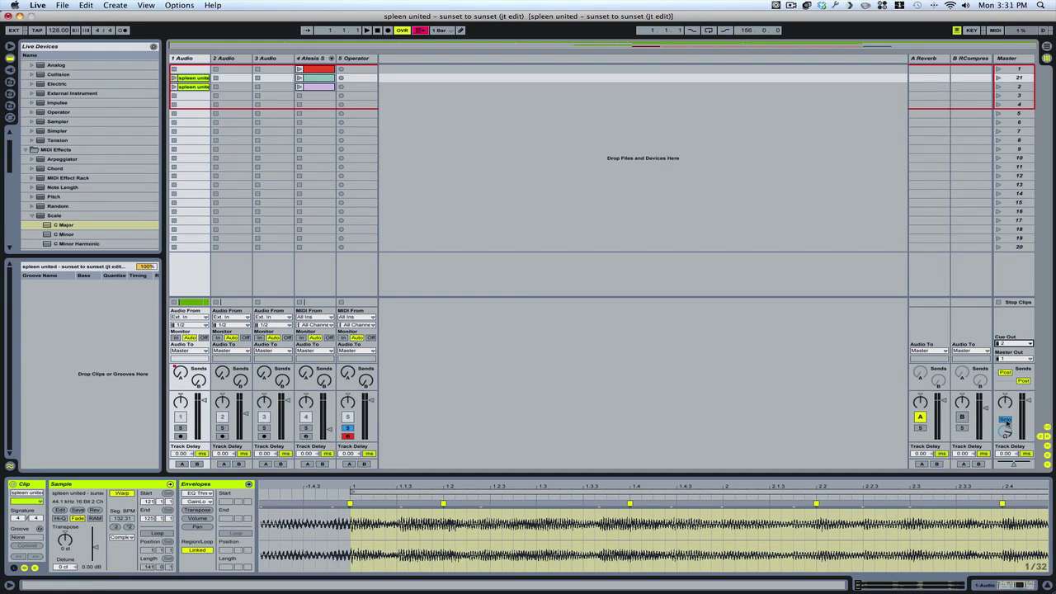
Switch Solo to Cue mode and pre-listen to tracks 1, 3 and 2 in turn
left_click(1006, 421)
left_click(180, 427)
left_click(264, 427)
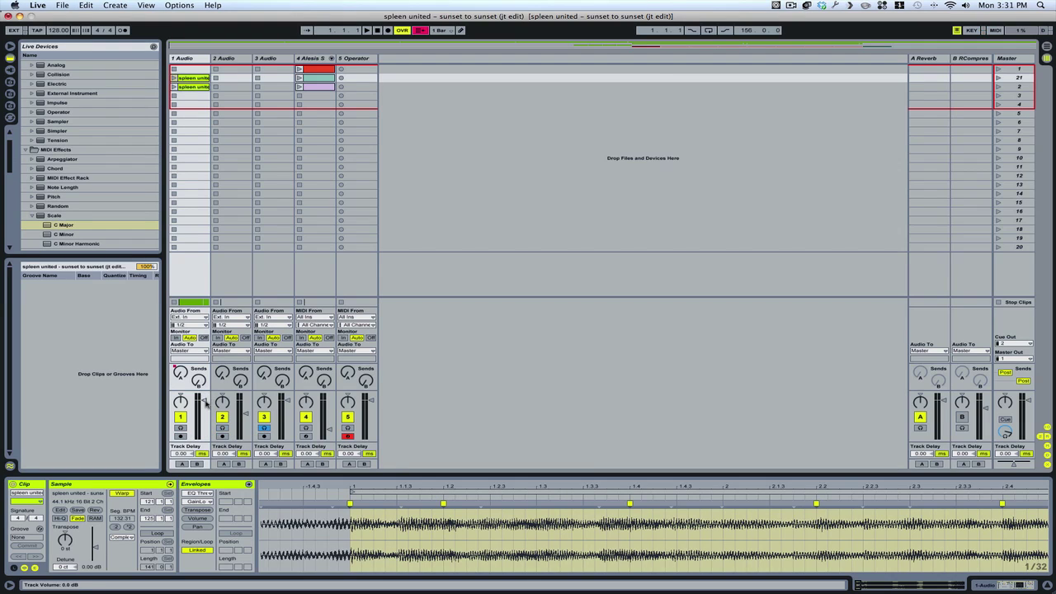
left_click(180, 428)
left_click(222, 429)
left_click(266, 430)
left_click(791, 5)
left_click(799, 33)
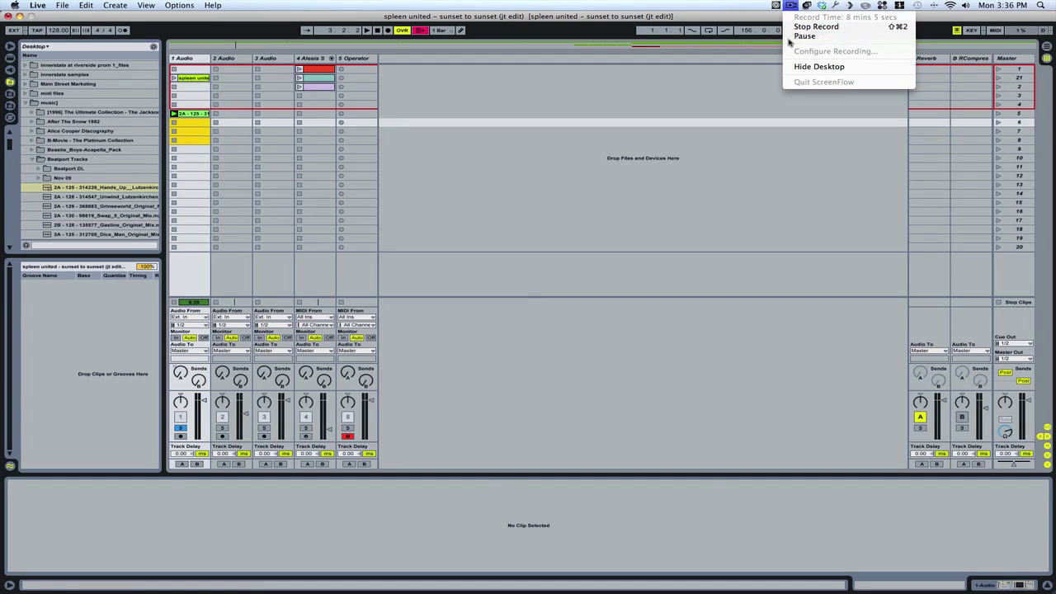
Duplicate the Hands Up remix clip and launch the first copy
left_click(800, 38)
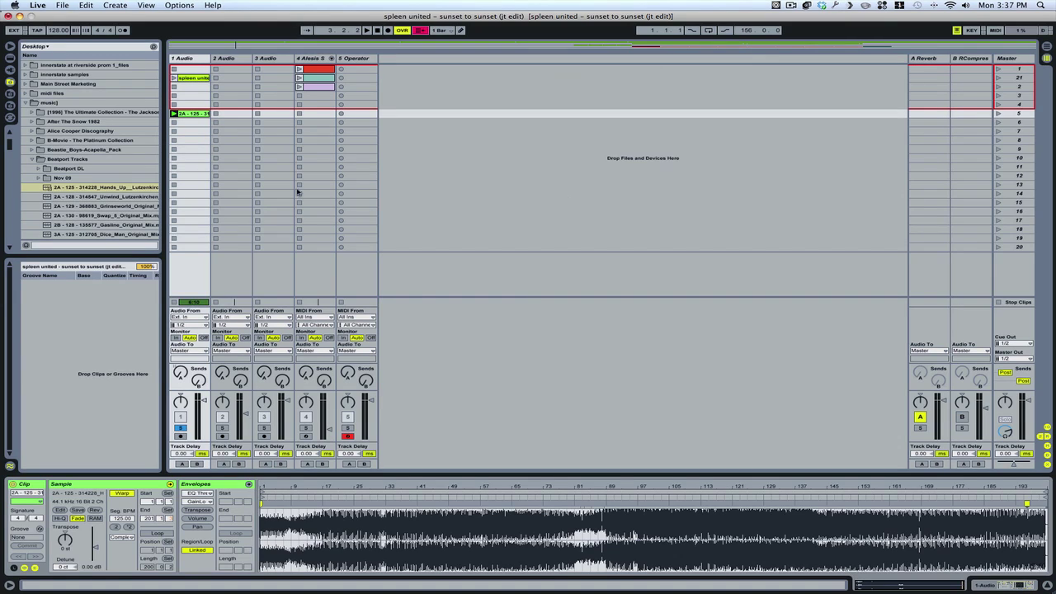
key("super+d")
key("super+d")
key("super+d")
left_click(188, 115)
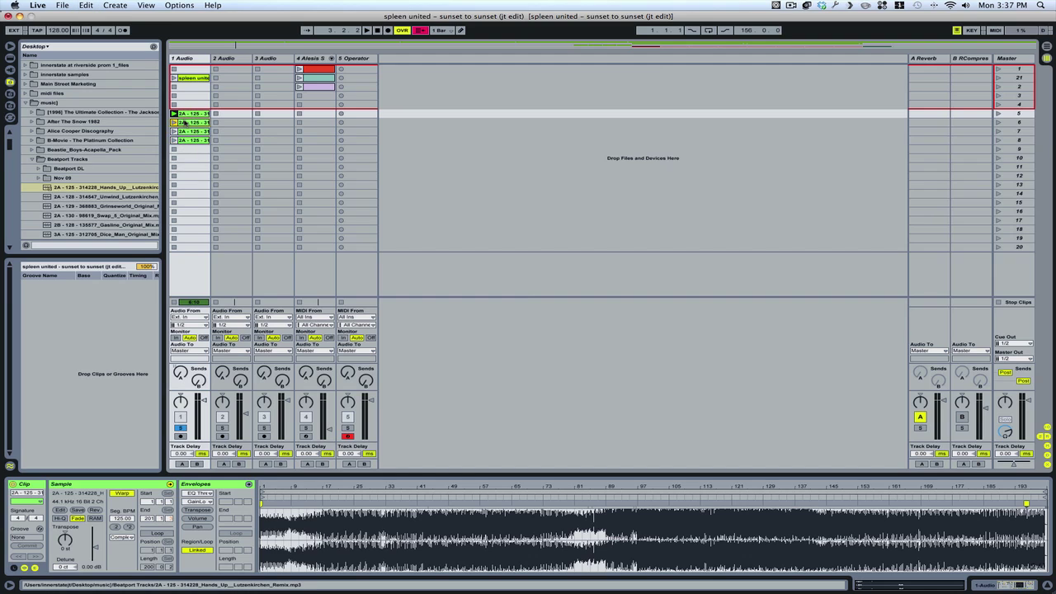
key("Return")
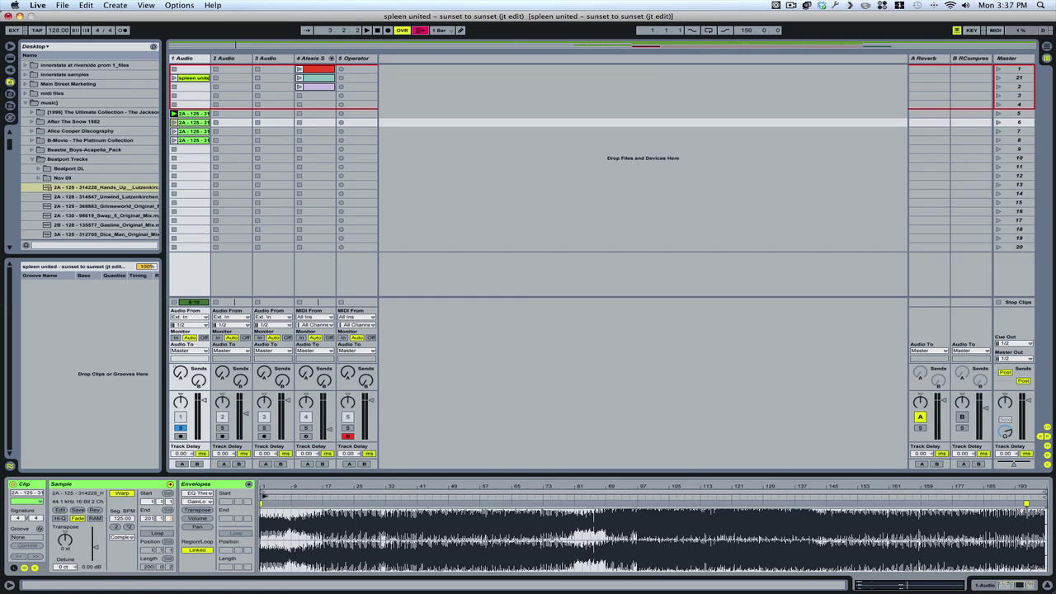
Move the copies' start markers to bars 9, 17 and 73
left_click_drag(263, 499, 292, 498)
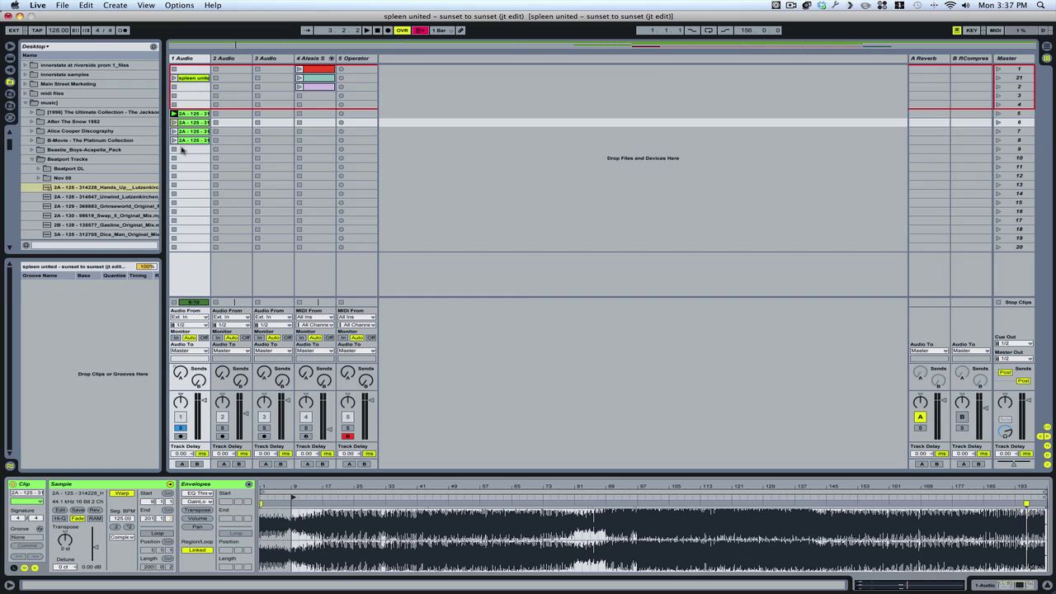
left_click(186, 131)
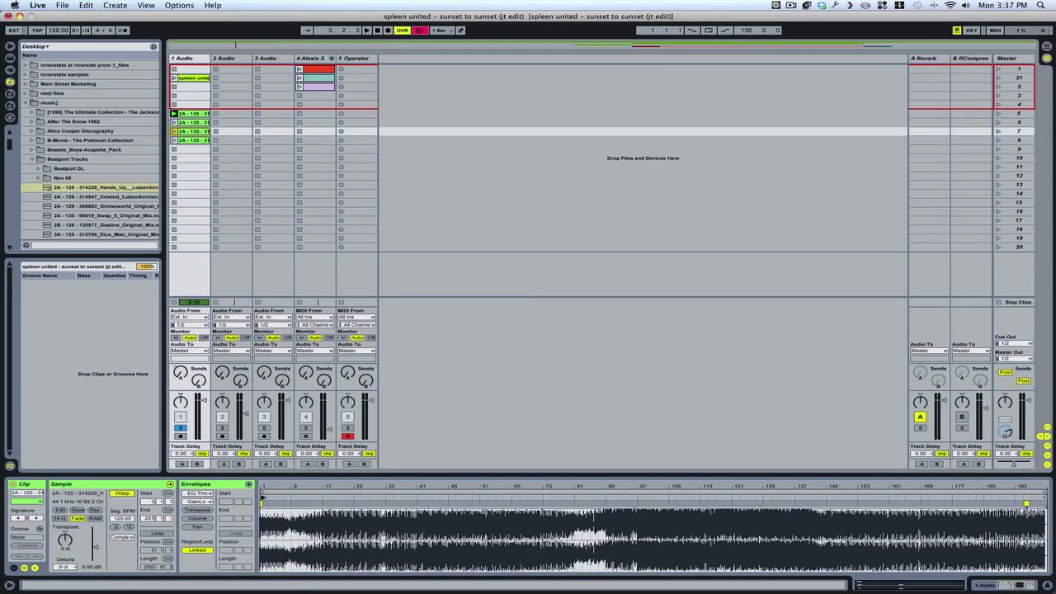
left_click_drag(263, 498, 326, 499)
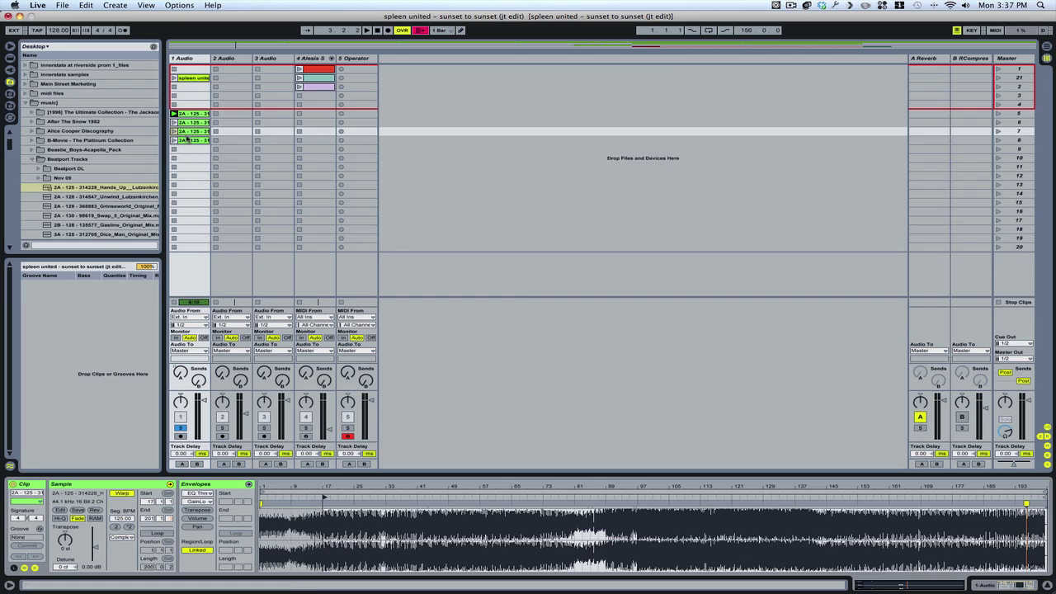
left_click(186, 141)
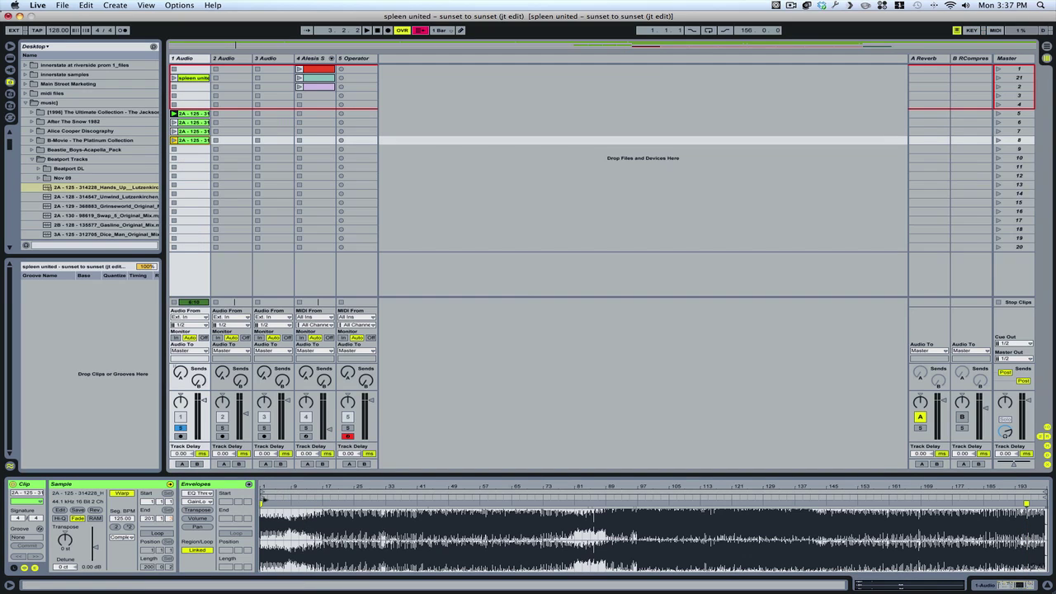
left_click_drag(263, 498, 545, 497)
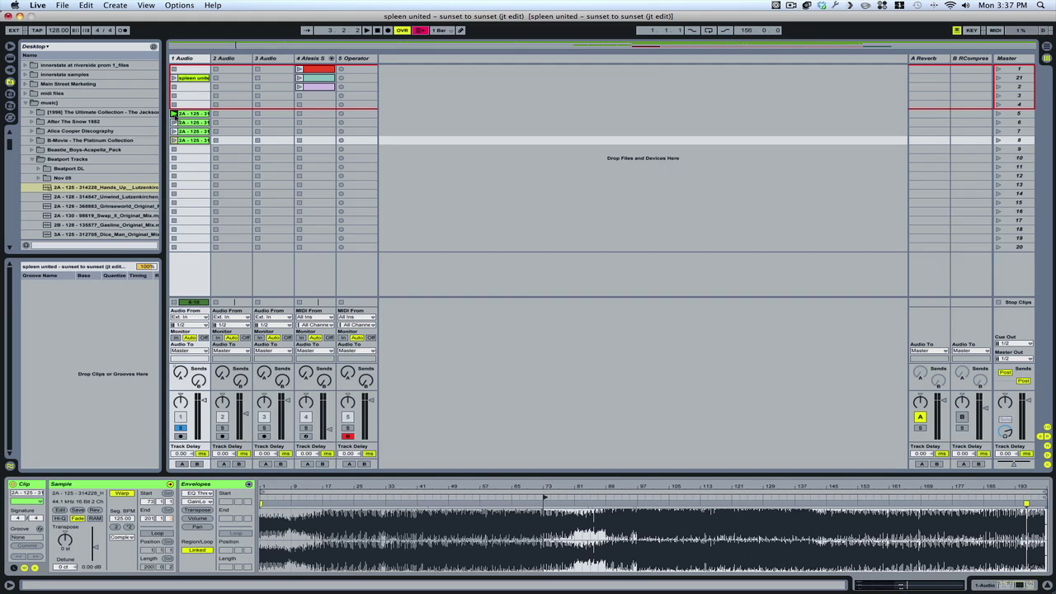
Launch the remix clips in rows 5 to 8 one after another
left_click(173, 113)
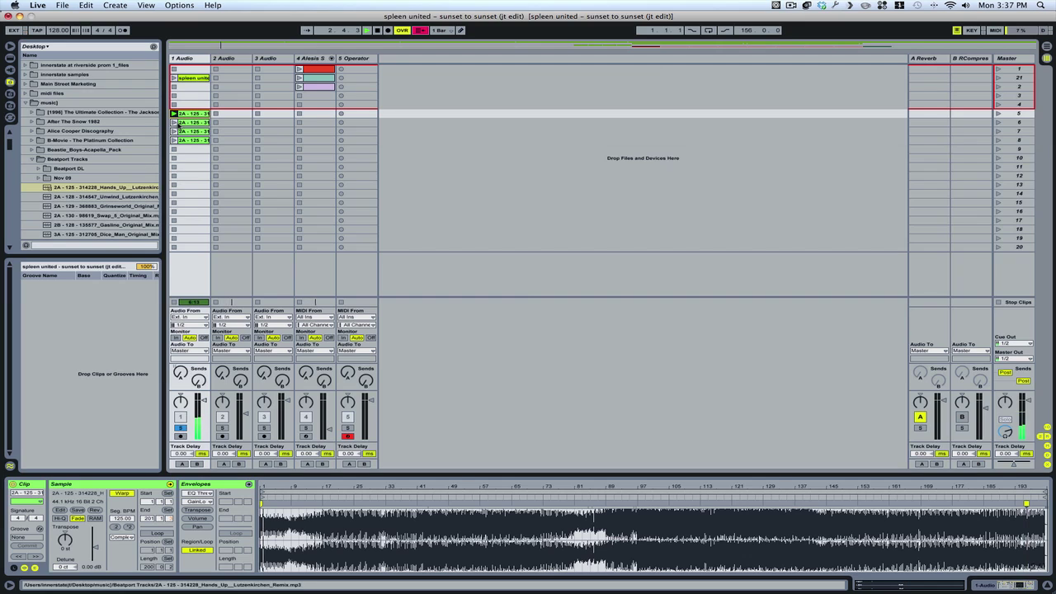
left_click(173, 122)
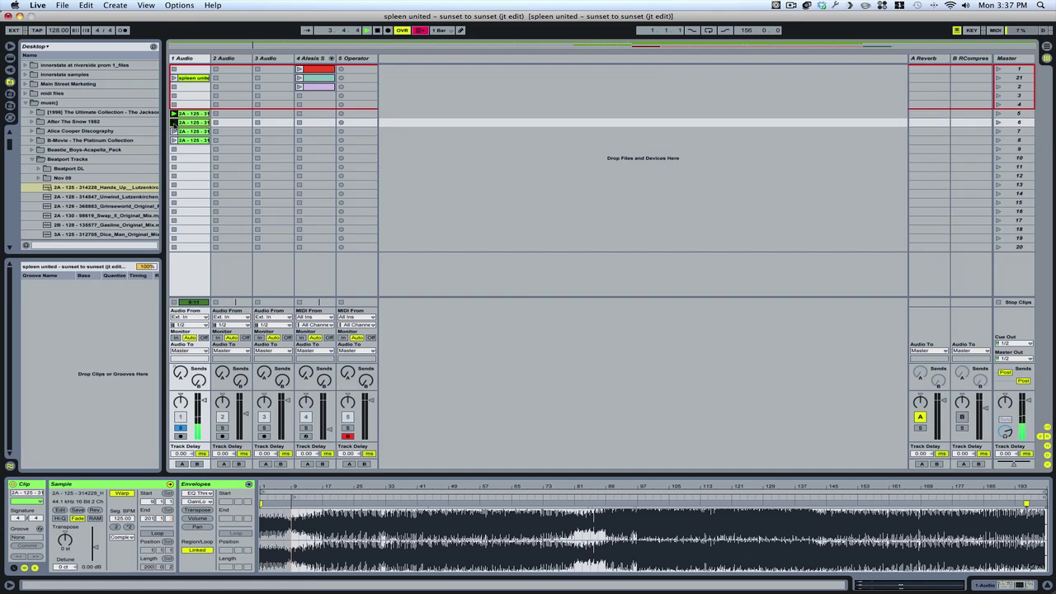
left_click(174, 131)
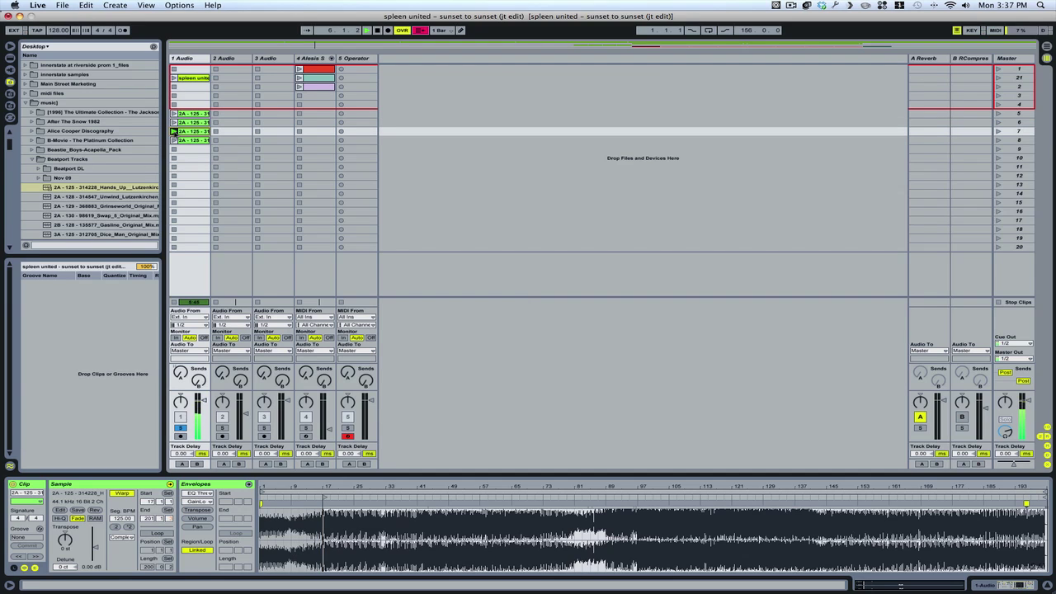
left_click(174, 141)
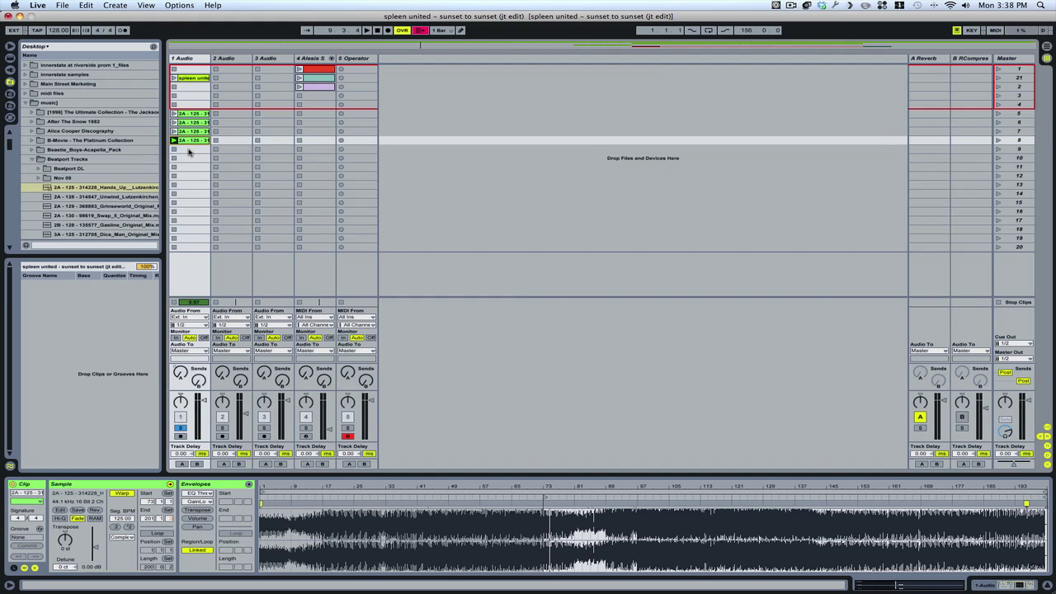
Save the rows 5–8 remix clips into Beatport Tracks as 'song', cancelling a reload into track 1
left_click(189, 150)
left_click(190, 117, "shift")
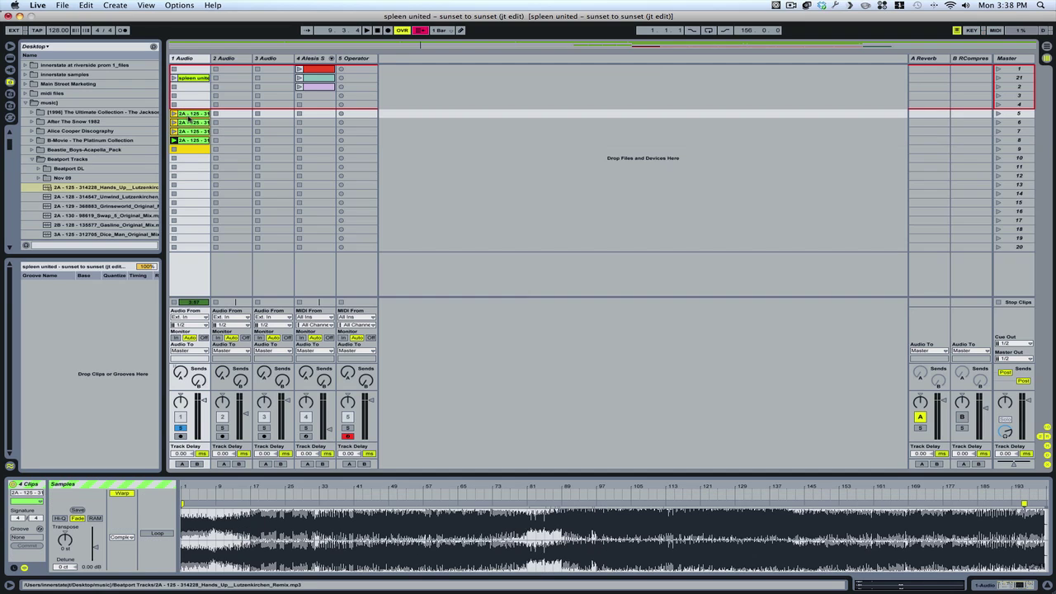
left_click(71, 161)
left_click_drag(73, 163, 72, 162)
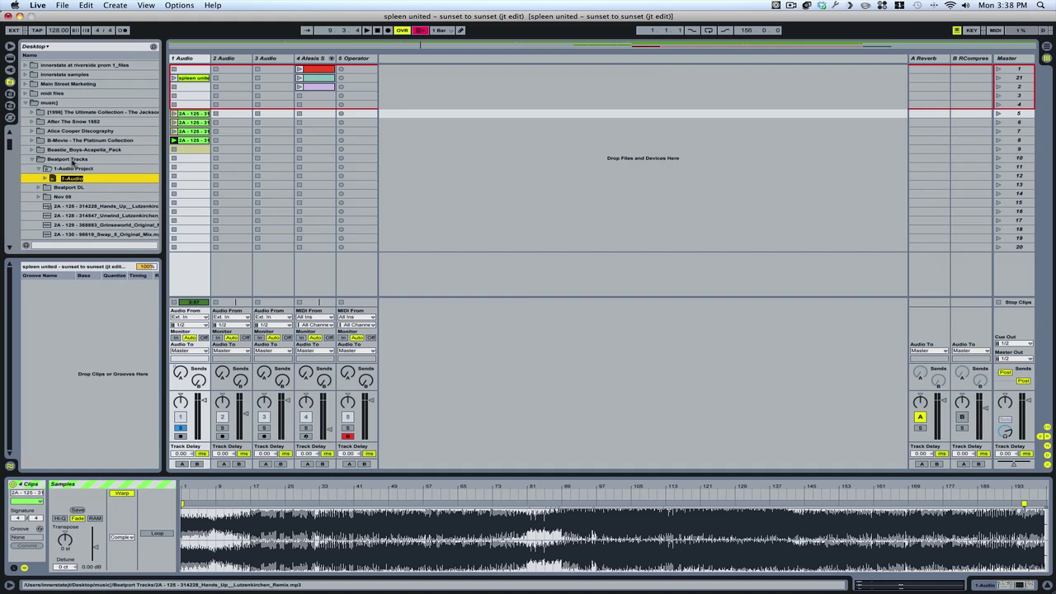
type("song")
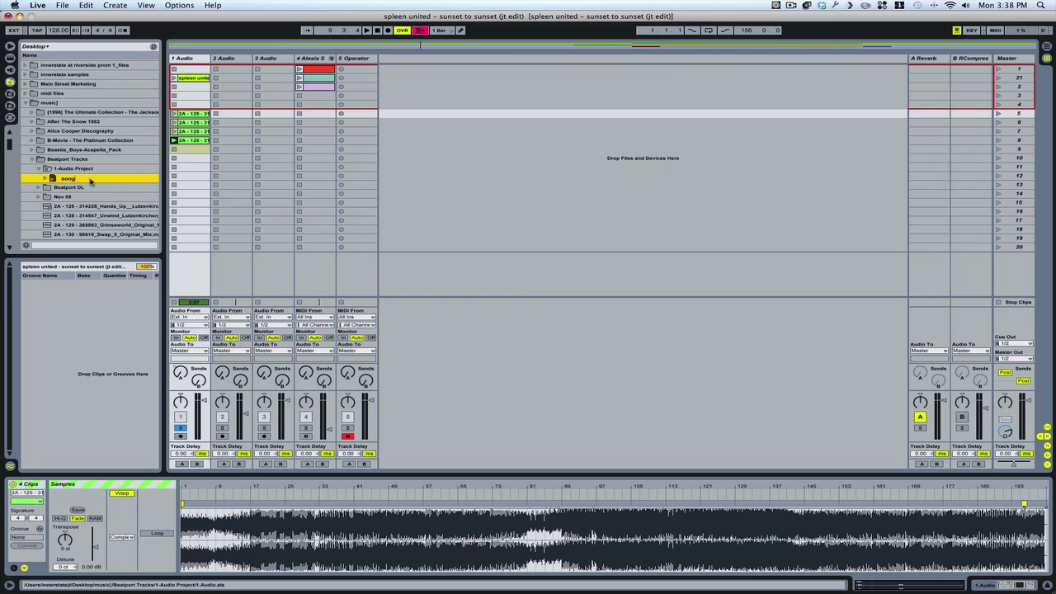
key("Return")
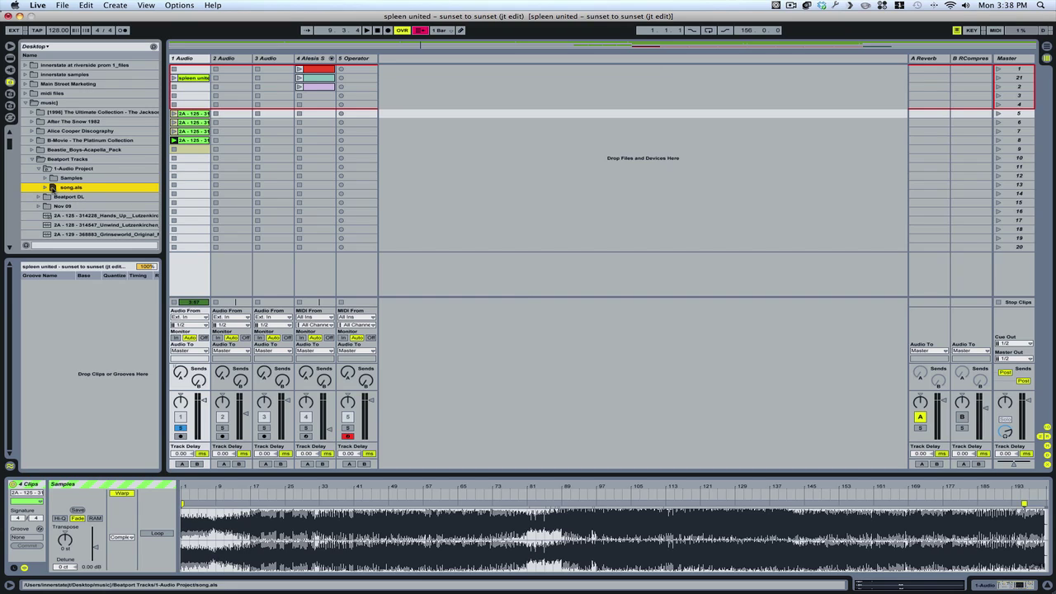
left_click_drag(52, 188, 187, 169)
key("Tab")
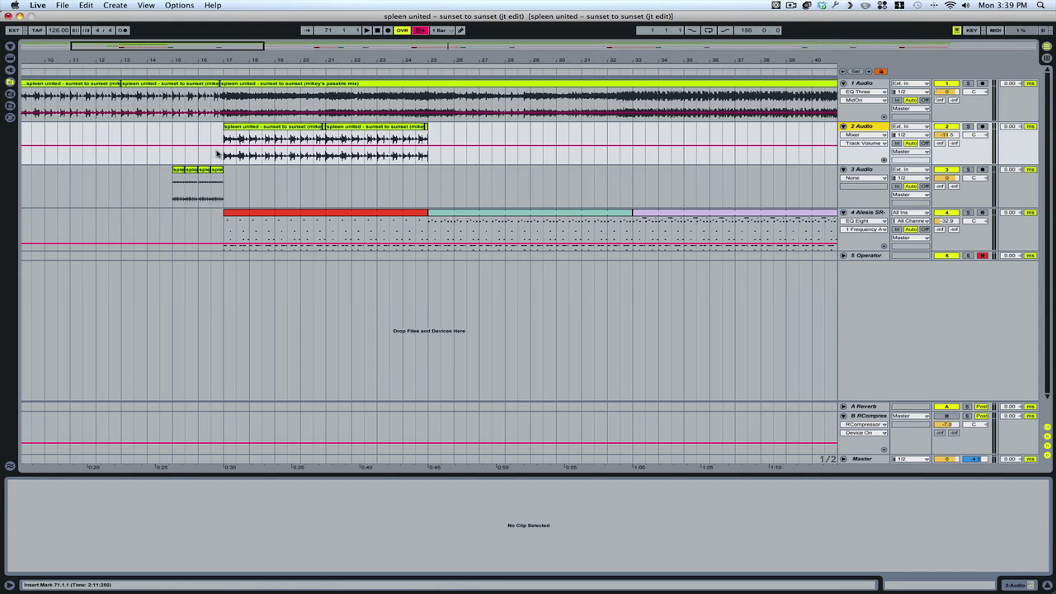
Consolidate track 2's two clips spanning bars 17–25 into a single clip
left_click_drag(223, 155, 430, 153)
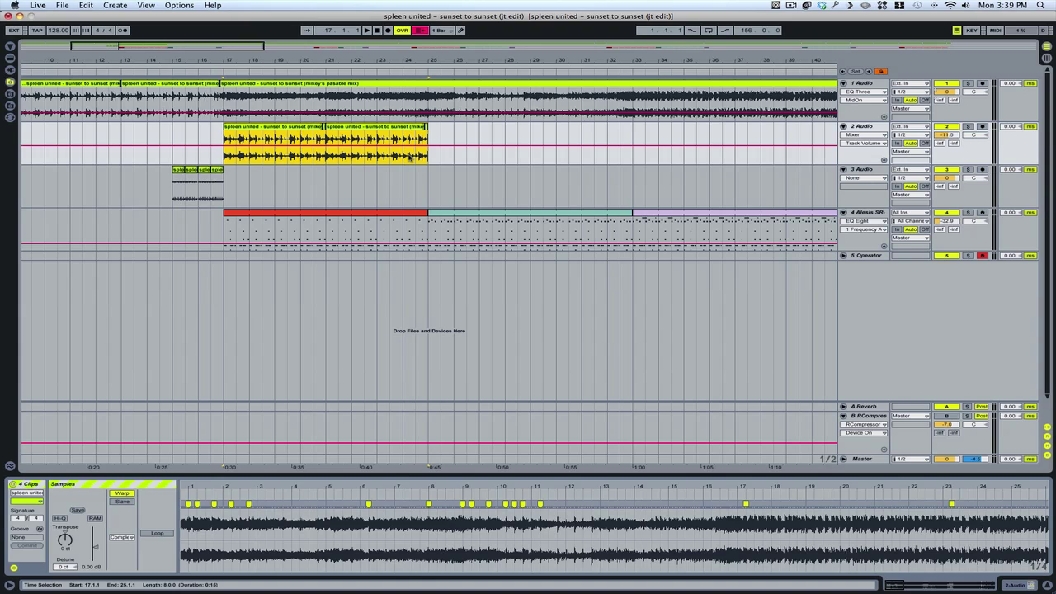
key("super+j")
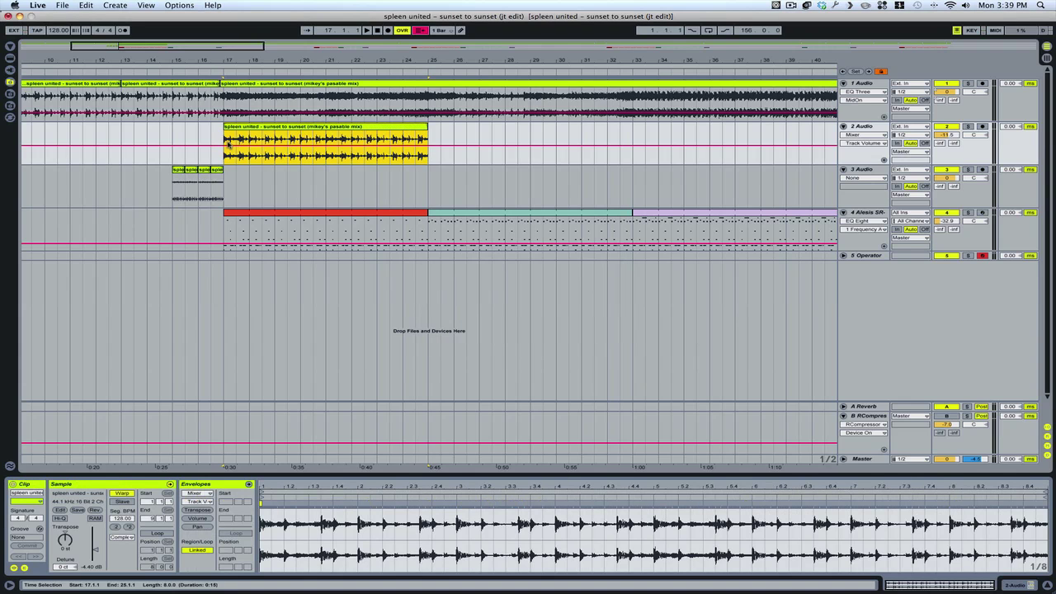
left_click(783, 5)
left_click(793, 37)
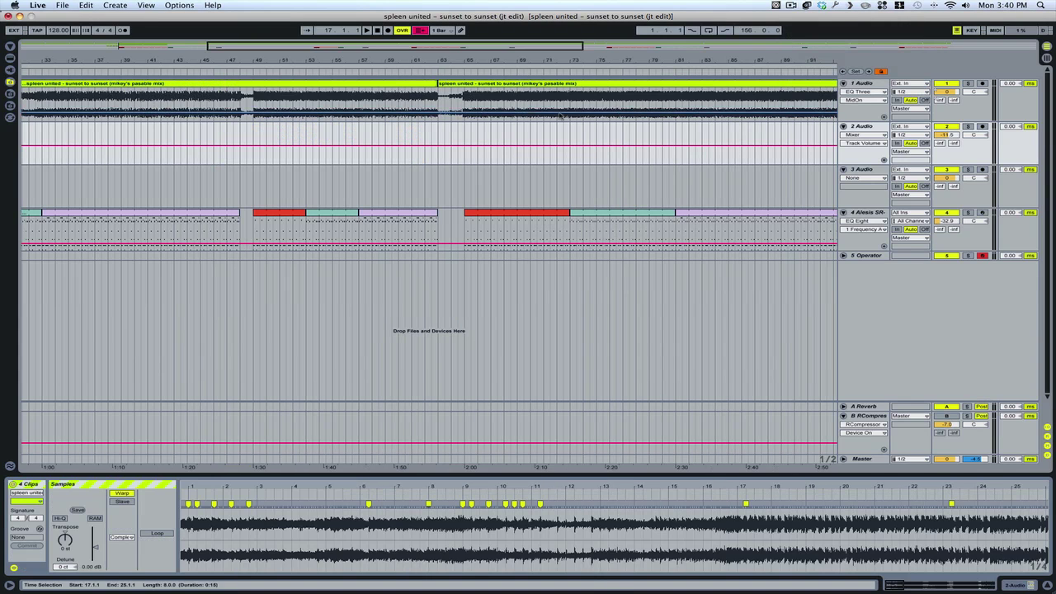
Select a two-bar stretch on track 1 starting at bar 63
left_click(452, 99)
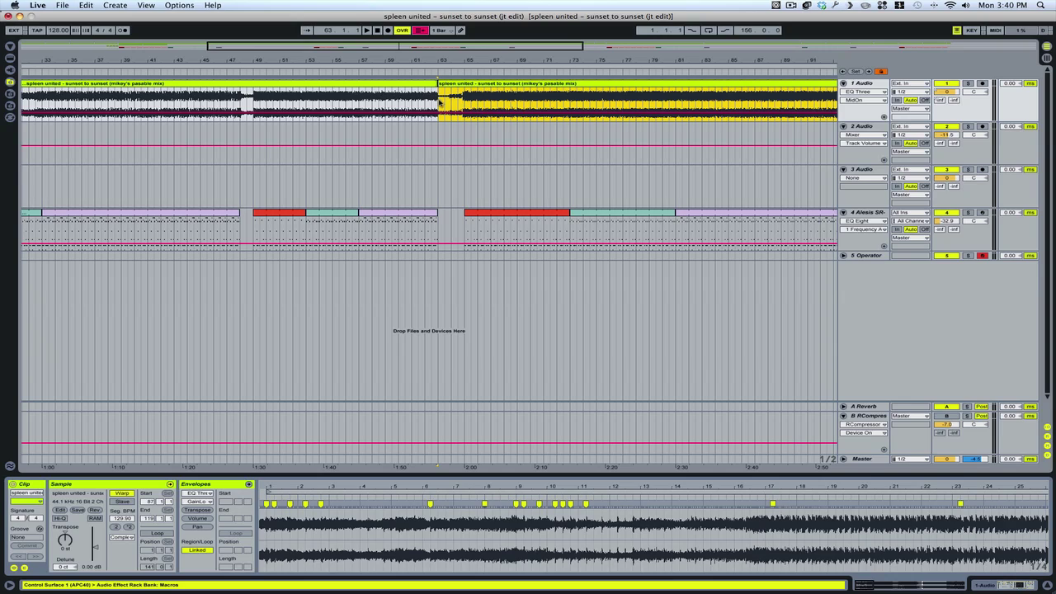
left_click(440, 101)
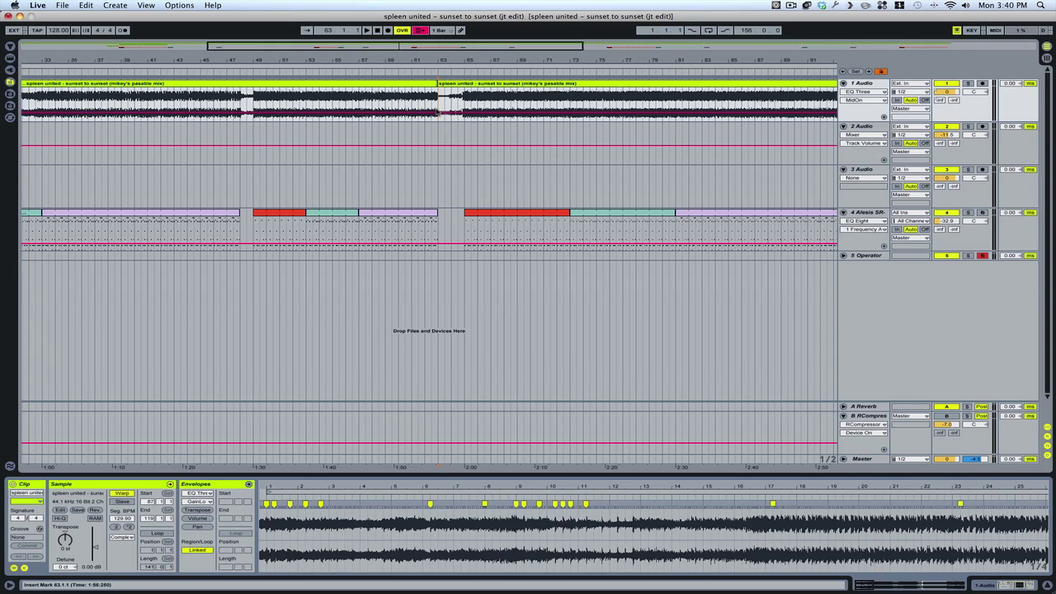
left_click_drag(437, 103, 464, 103)
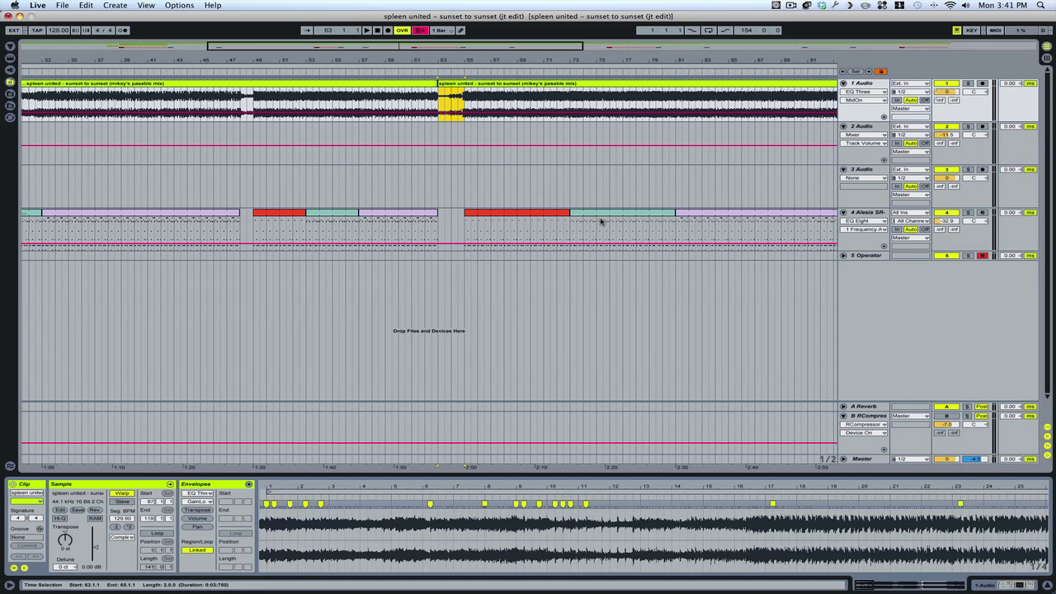
Duplicate the bar-63 selection twice, then delete and paste back time at bars 97–99
key("super+d")
key("super+d")
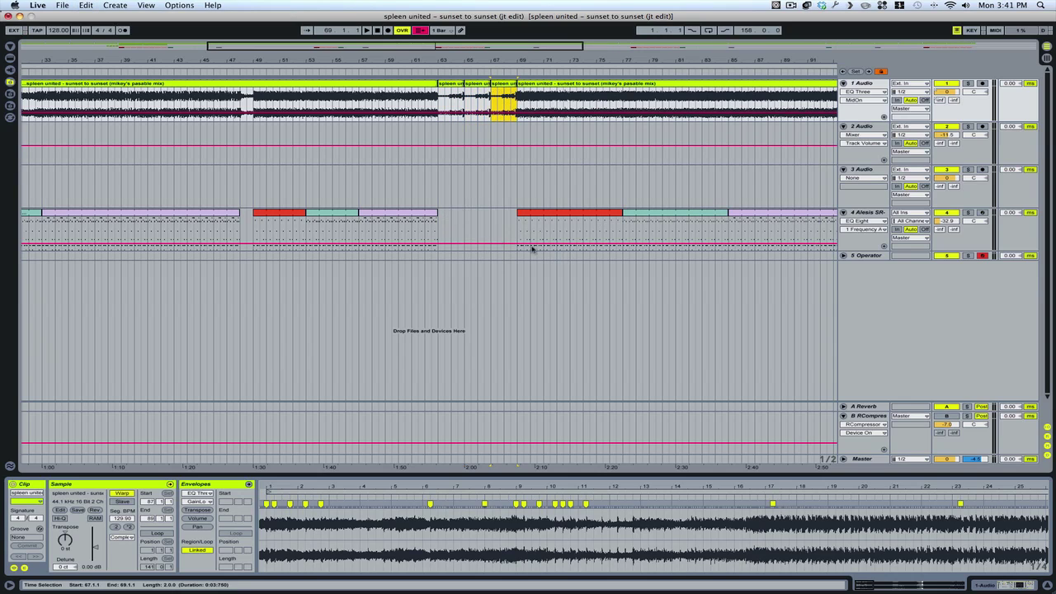
left_click(801, 37)
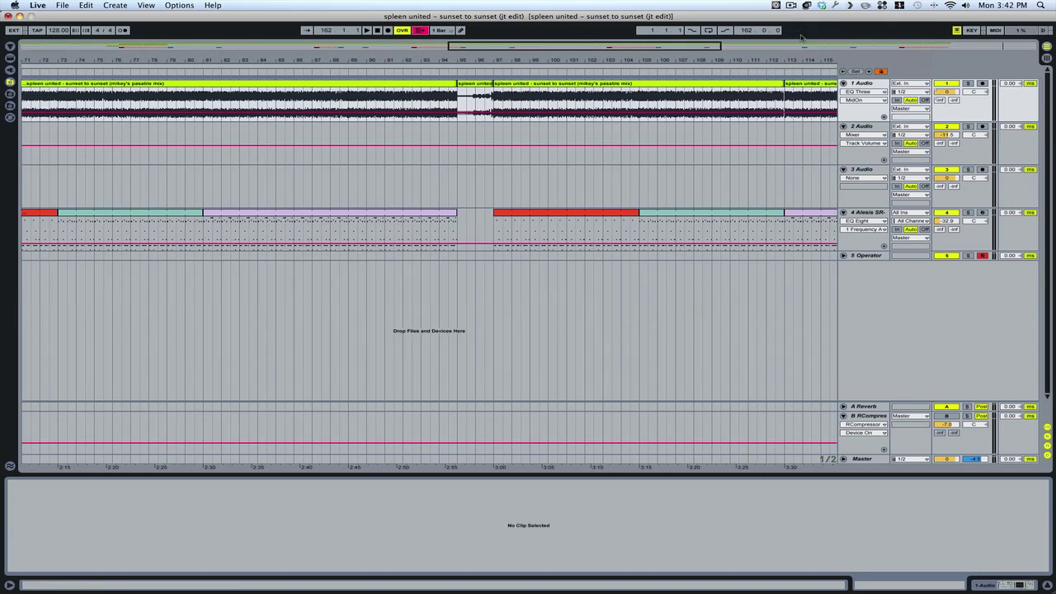
left_click(493, 102)
left_click_drag(493, 101, 530, 104)
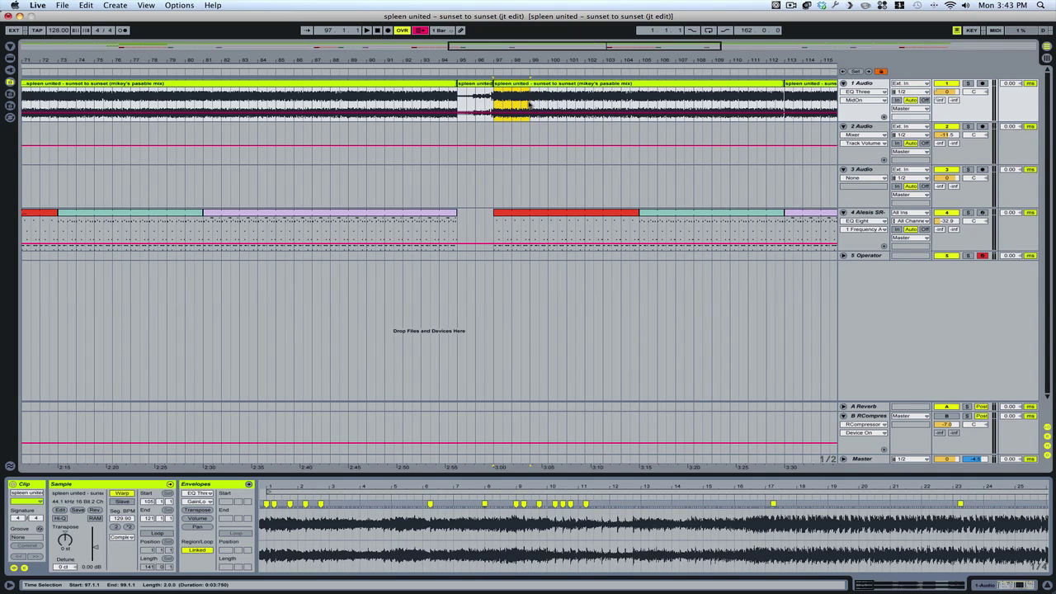
key("super+c")
key("super+shift+x")
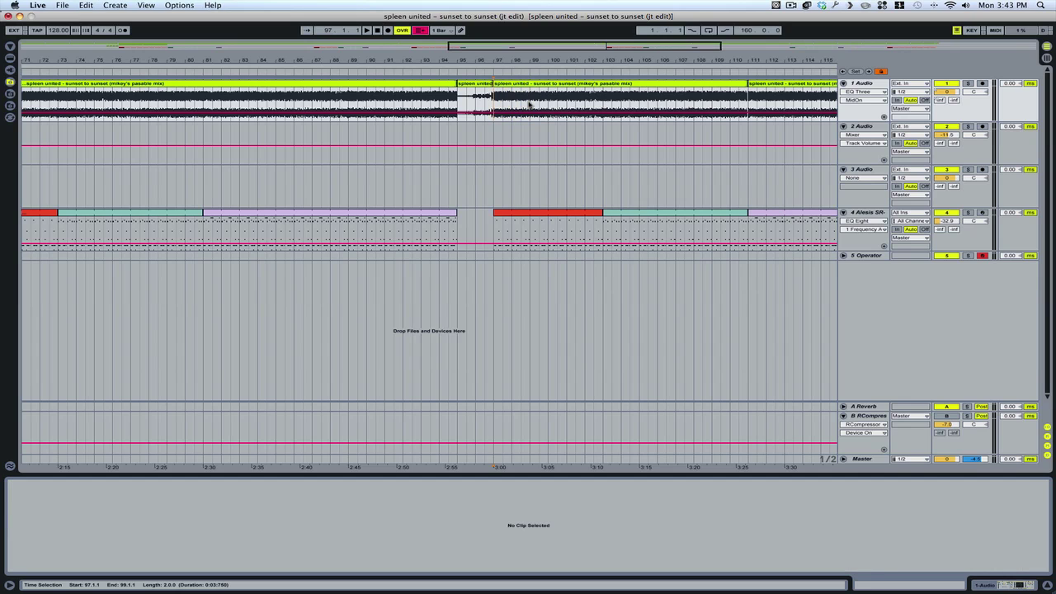
key("super+shift+v")
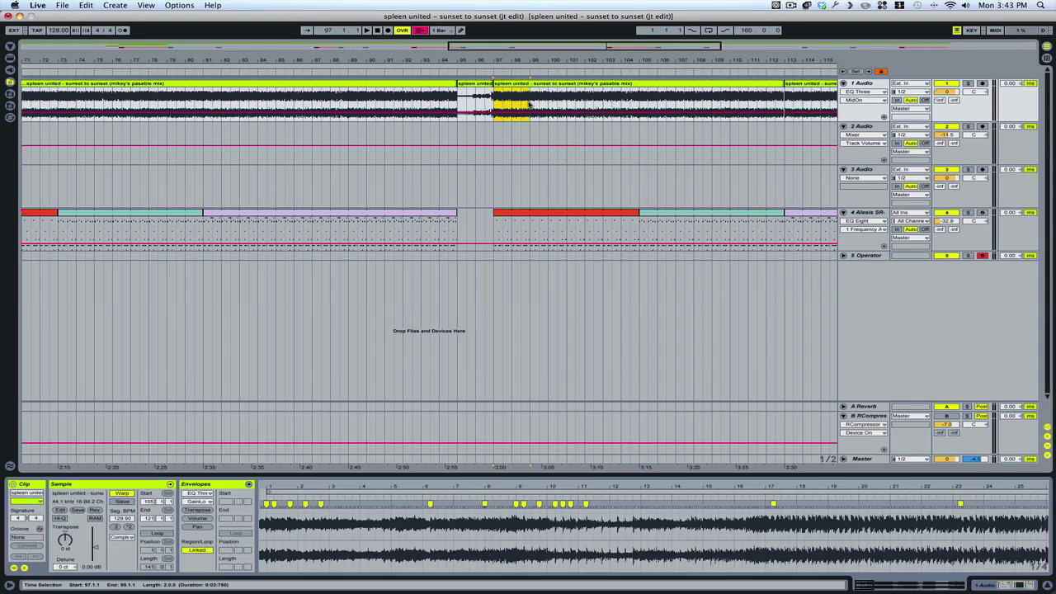
Paste the two bars after the song's end, then undo that paste
left_click_drag(566, 59, 569, 41)
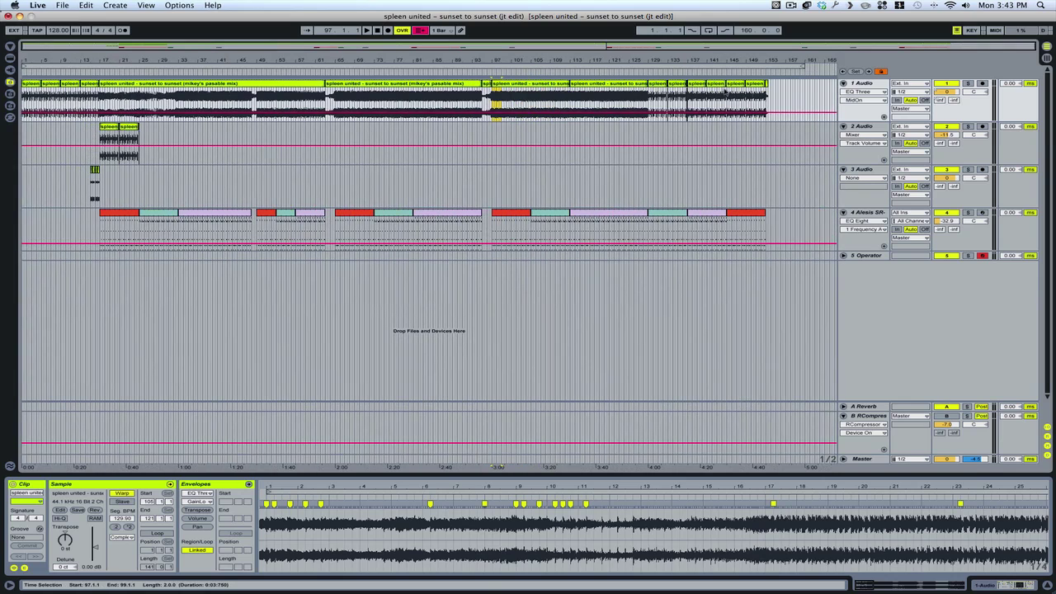
left_click(783, 99)
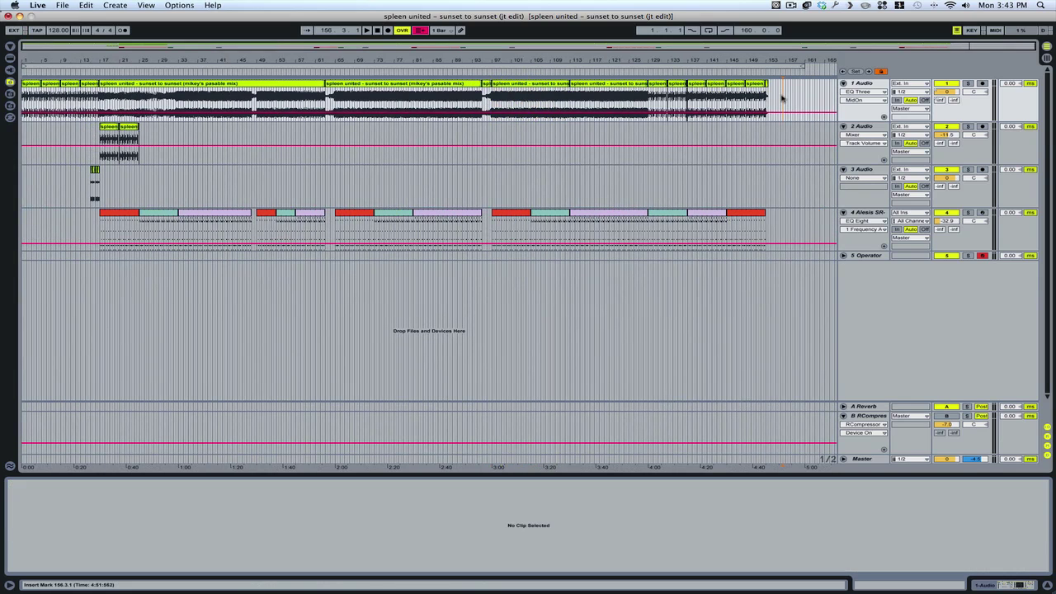
key("super+shift+v")
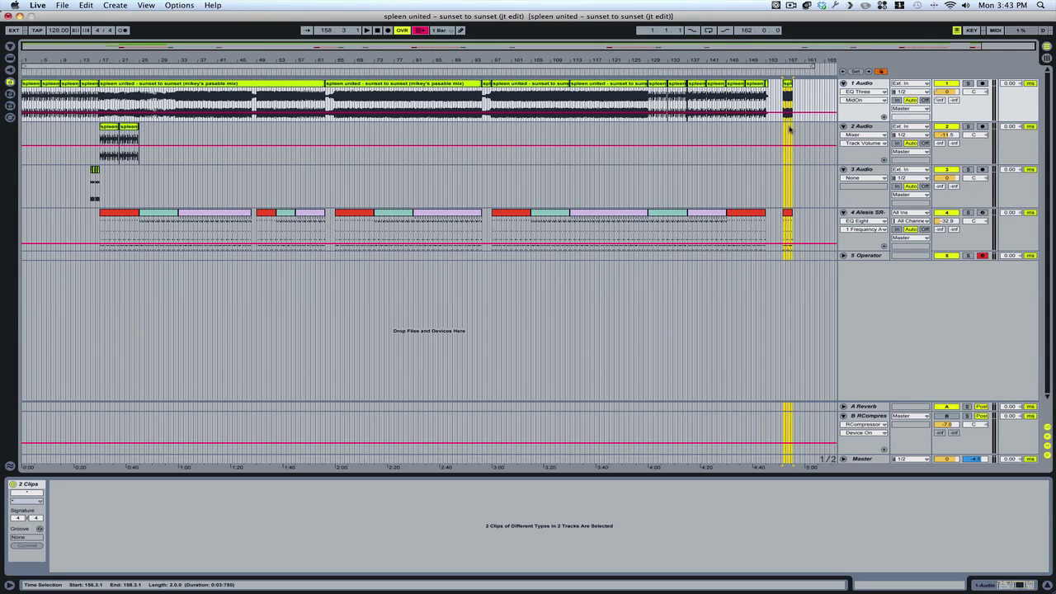
key("super+z")
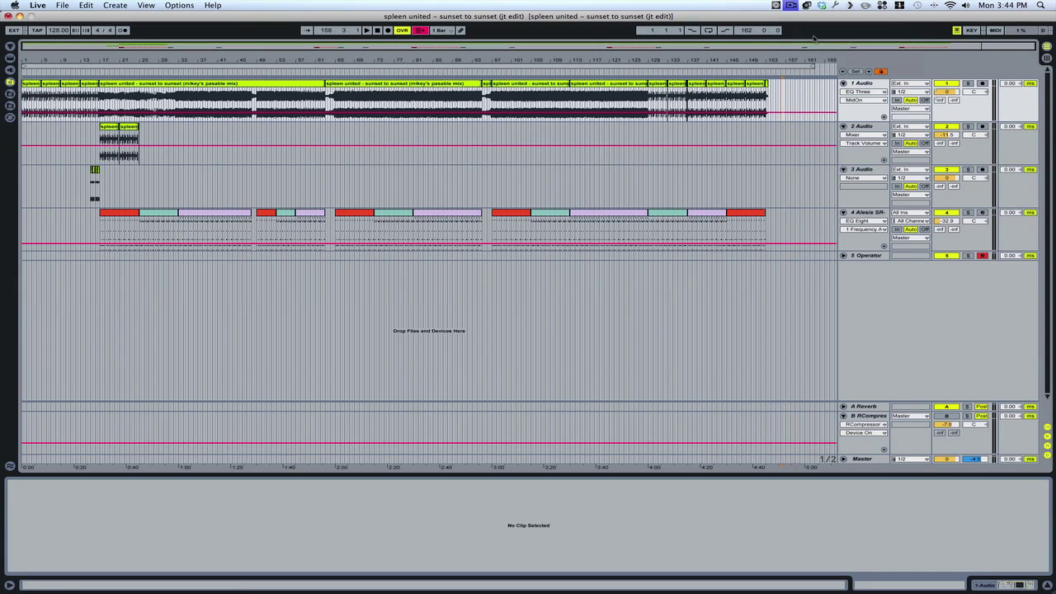
Group the 1 Audio through Alesis drum tracks into a new Group track and show Session View
left_click(862, 83)
left_click(869, 214)
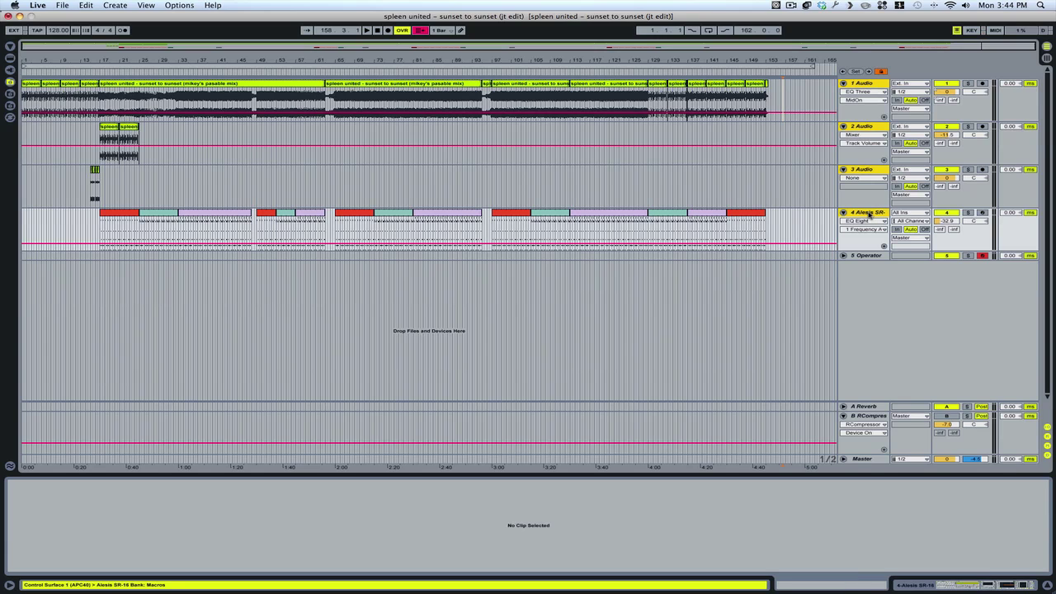
left_click(866, 84)
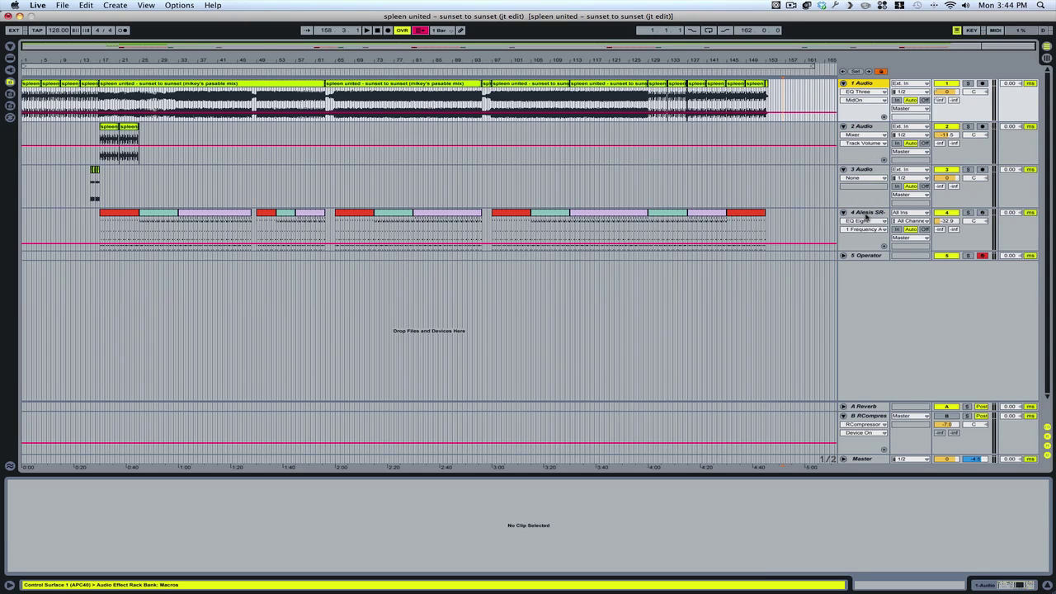
left_click(867, 215)
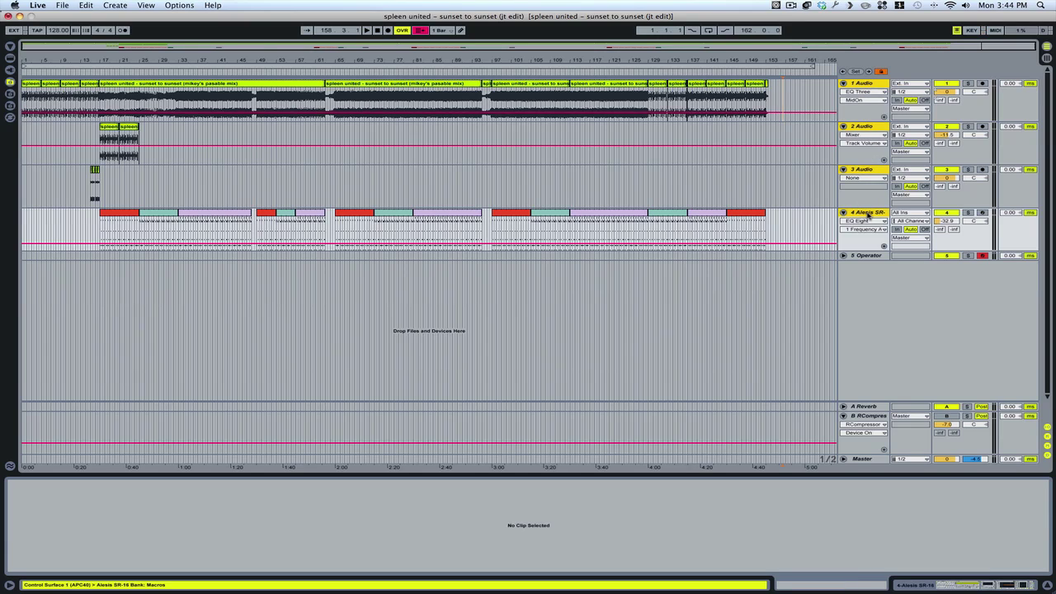
key("super+g")
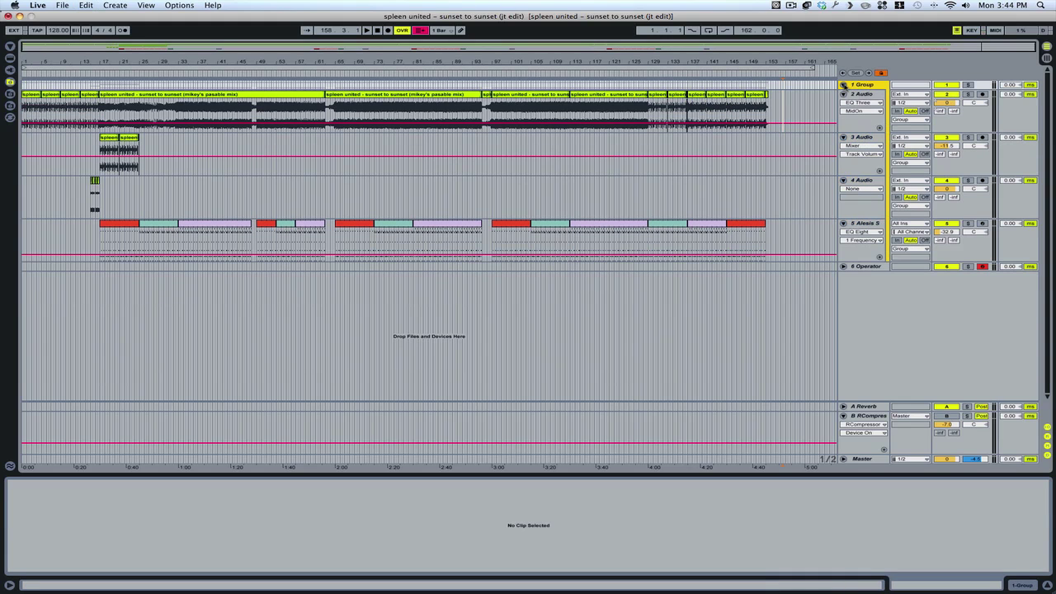
key("Tab")
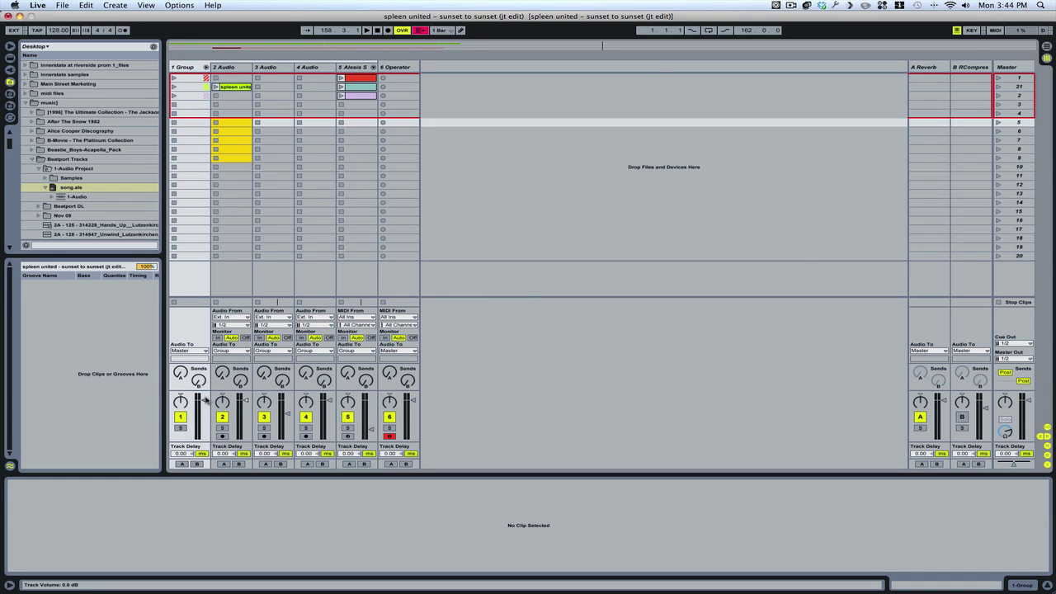
Lower the group's volume to -35 dB and select the Group track to remove it
mouse_move(204, 399)
left_mouse_down()
mouse_move(204, 432)
mouse_move(204, 403)
left_mouse_up()
left_click(183, 70)
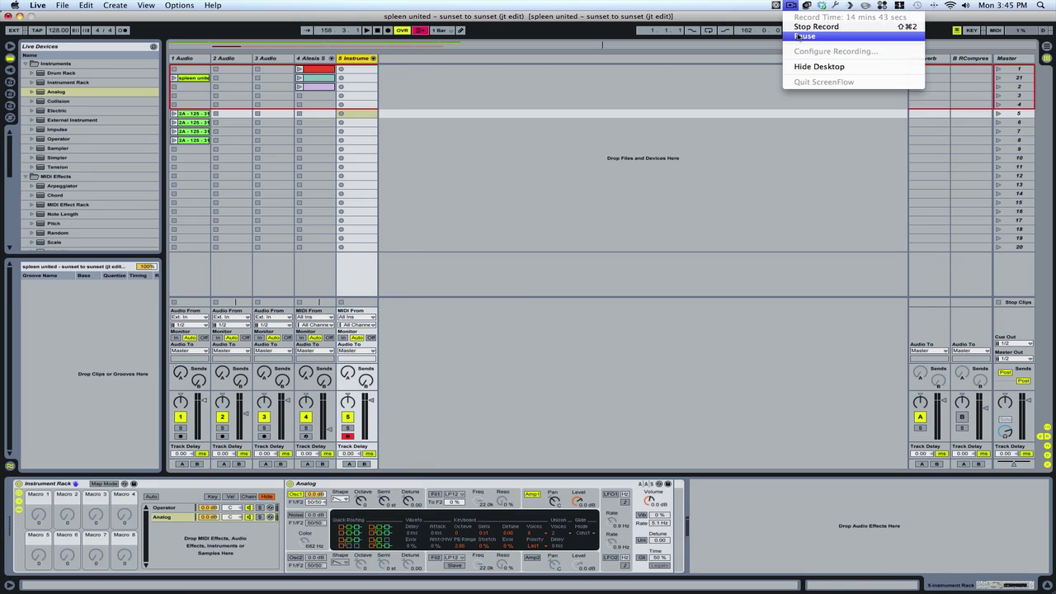
left_click(801, 41)
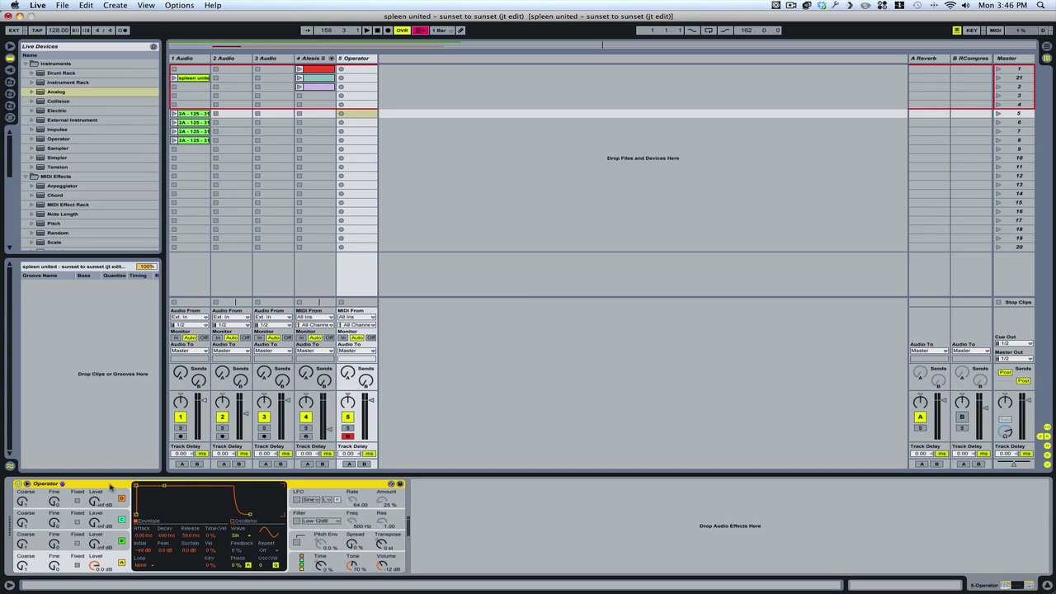
Wrap Operator in an Instrument Rack and add Analog from the browser as a second chain
key("super+g")
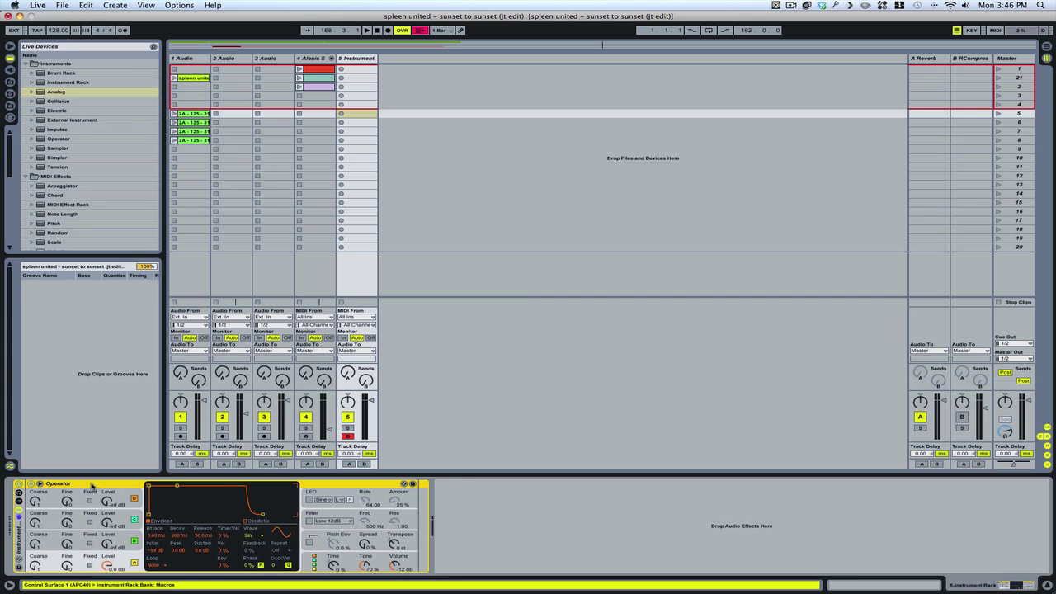
left_click(19, 502)
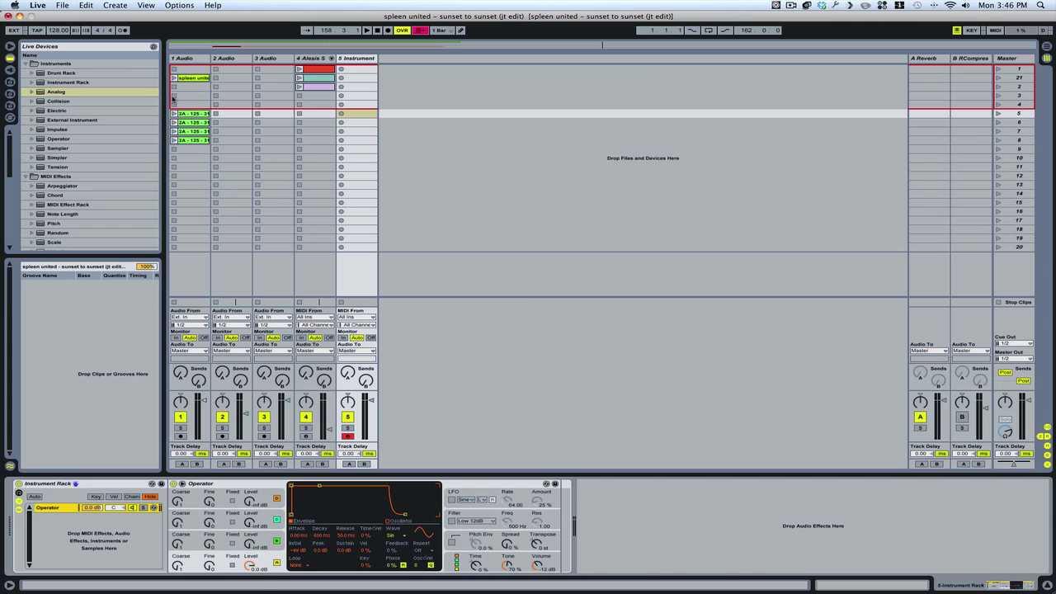
left_click_drag(45, 92, 60, 520)
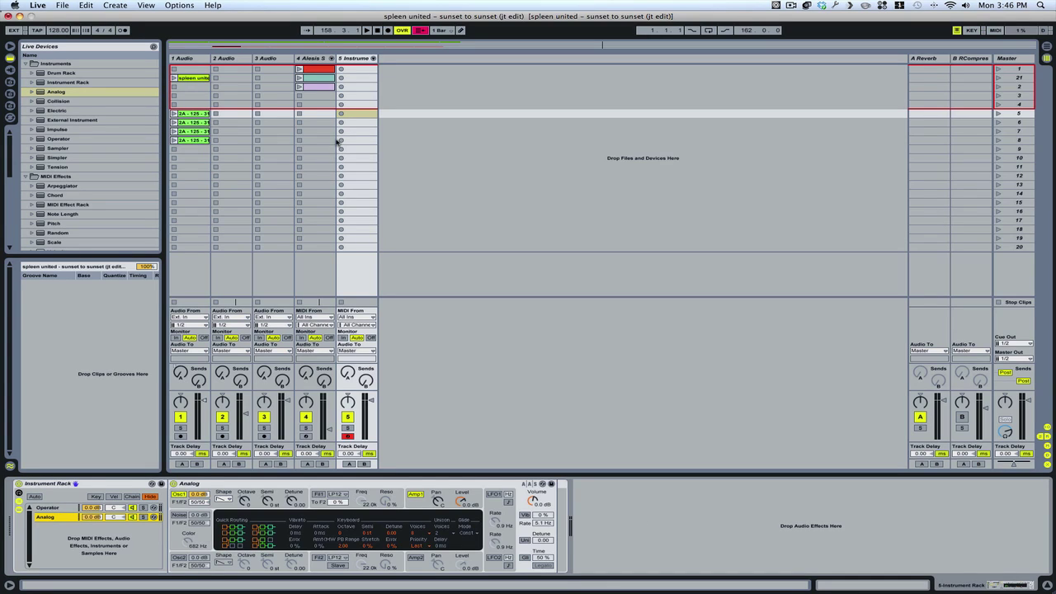
Create a MIDI clip in track 5's scene 5 slot with notes F#3, G#3, A#3 and F#3
double_click(366, 114)
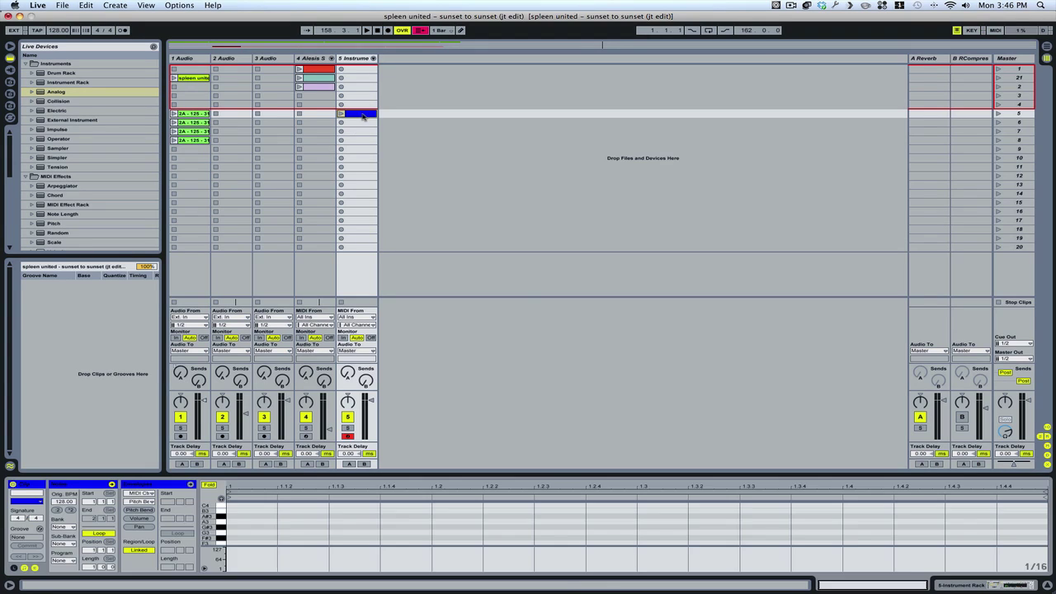
double_click(259, 538)
double_click(401, 528)
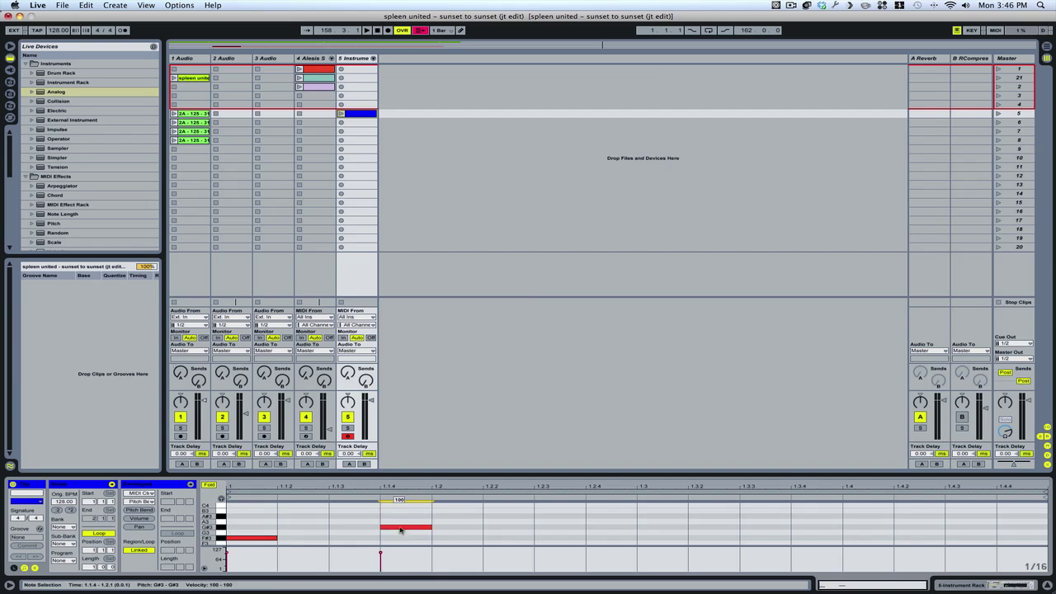
double_click(547, 517)
double_click(640, 538)
Launch the new clip and stop soloing the Analog chain in the Instrument Rack
left_click(339, 113)
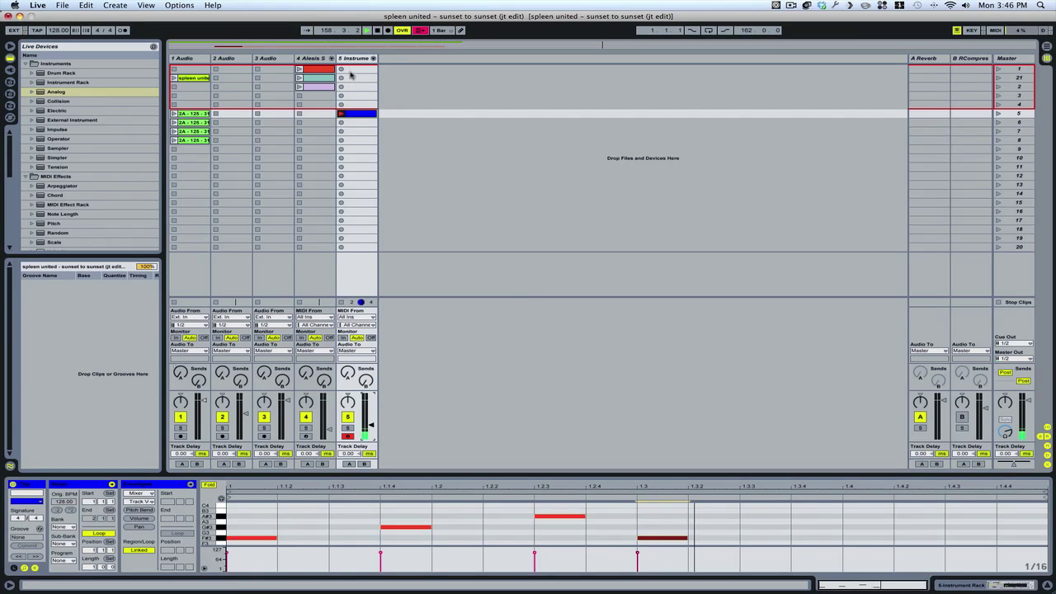
key("shift+Tab")
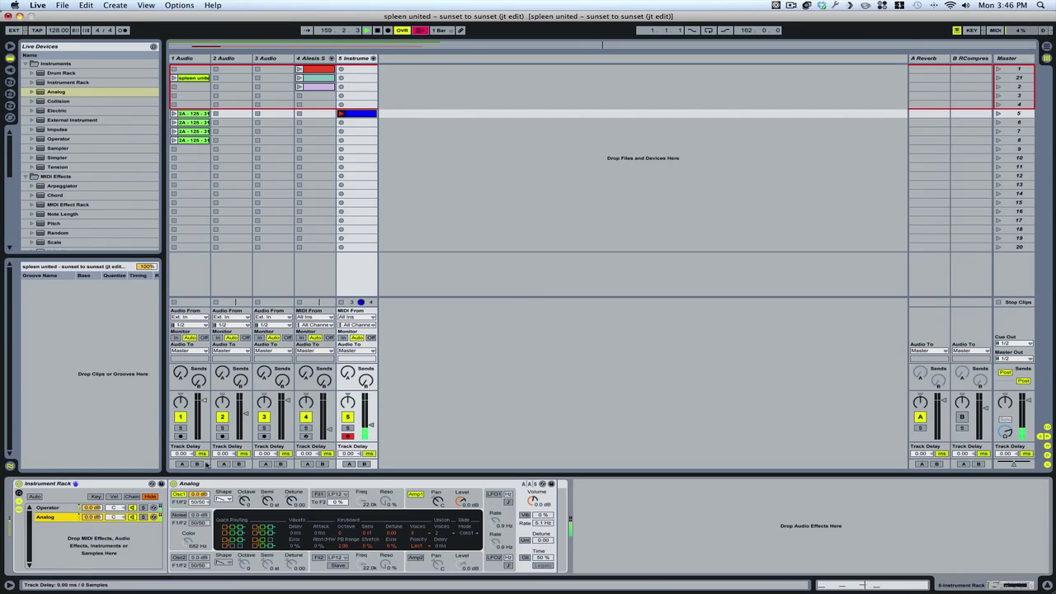
left_click(55, 508)
left_click(56, 519)
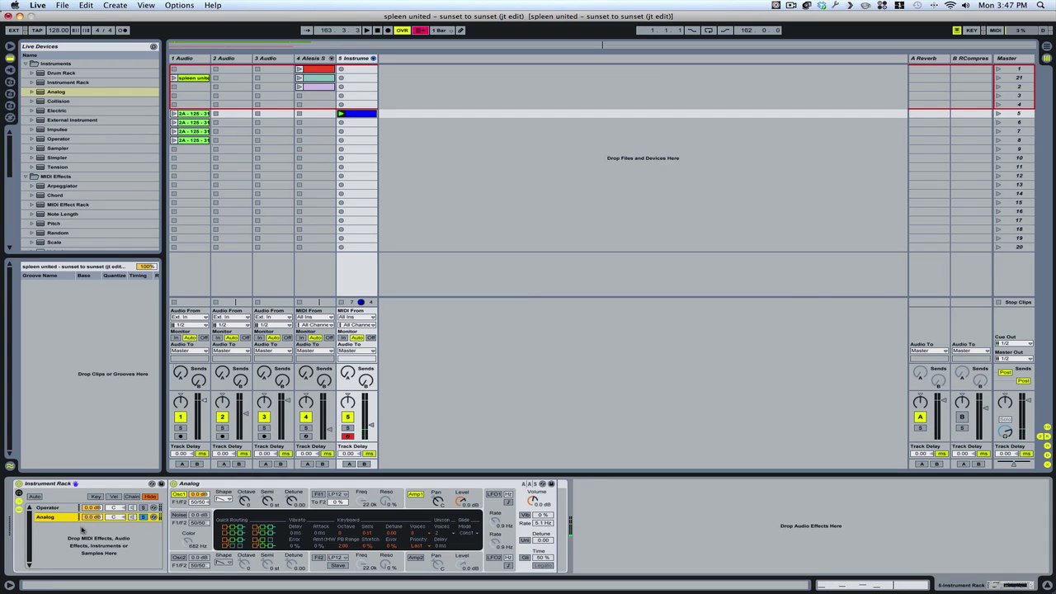
left_click(142, 517)
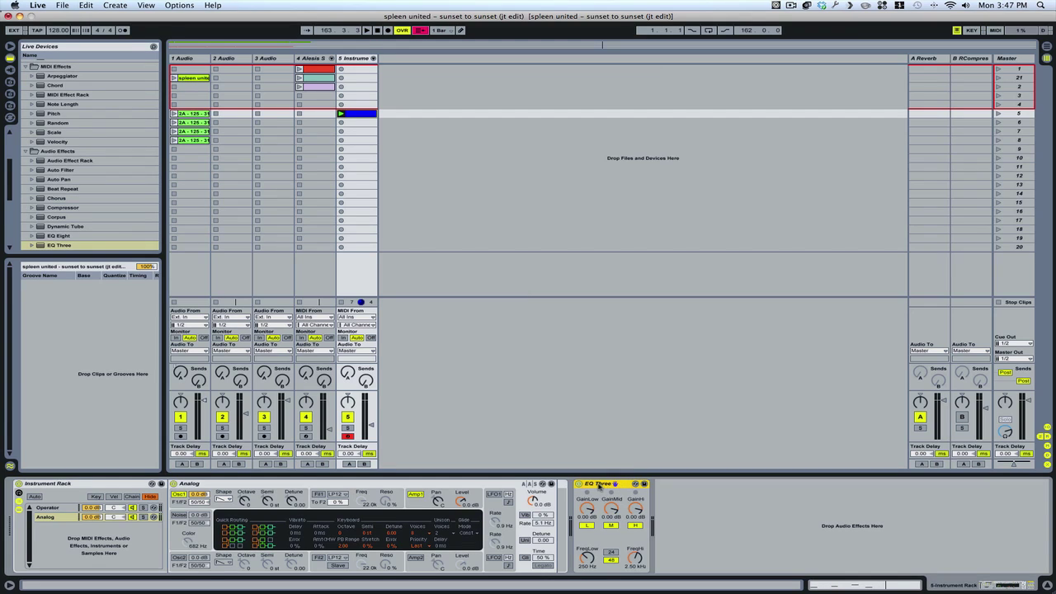
Wrap EQ Three in an Audio Effect Rack and duplicate its chain to make three chains
key("super+g")
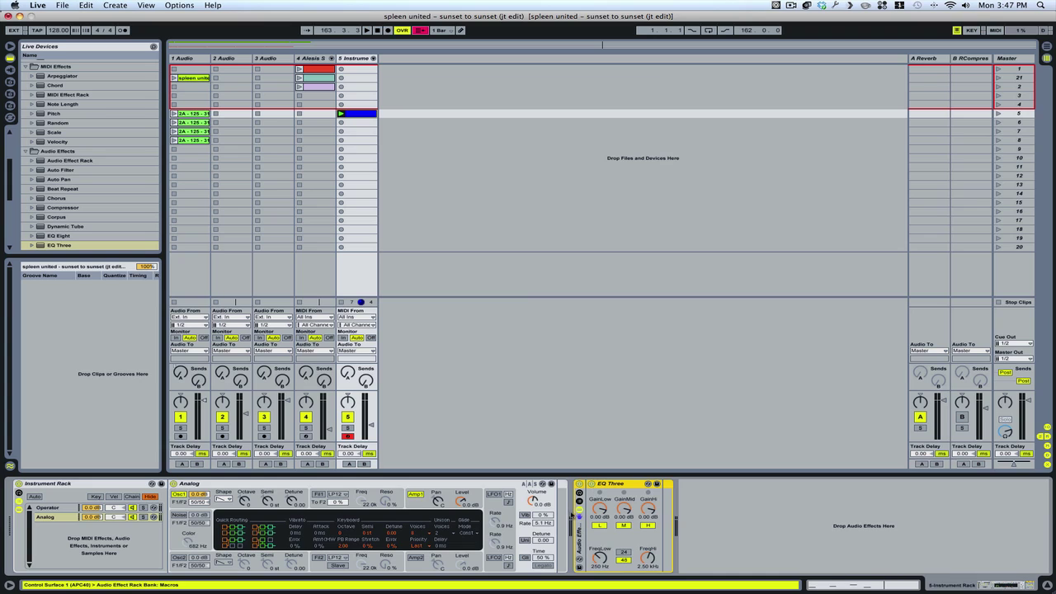
left_click(580, 502)
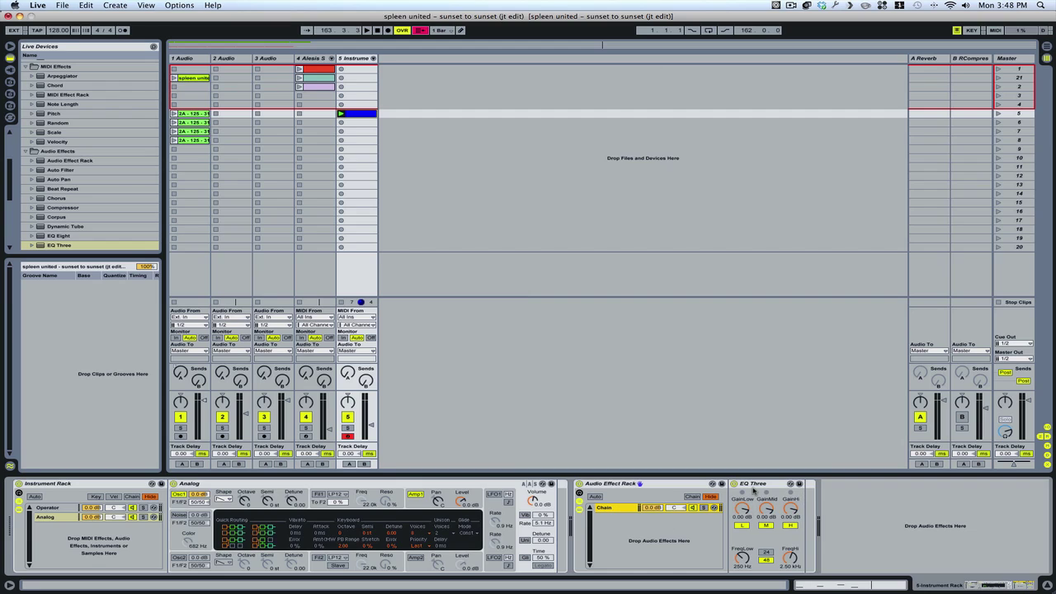
key("super+d")
key("super+d")
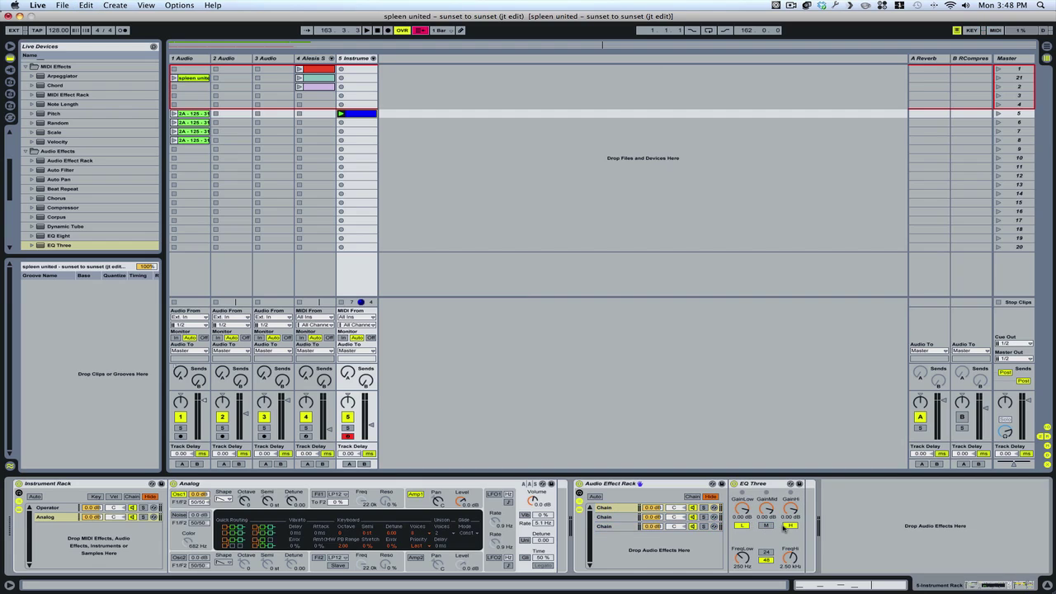
On the third chain, turn off EQ Three's low and mid bands so only highs pass
left_click(790, 526)
left_click(619, 530)
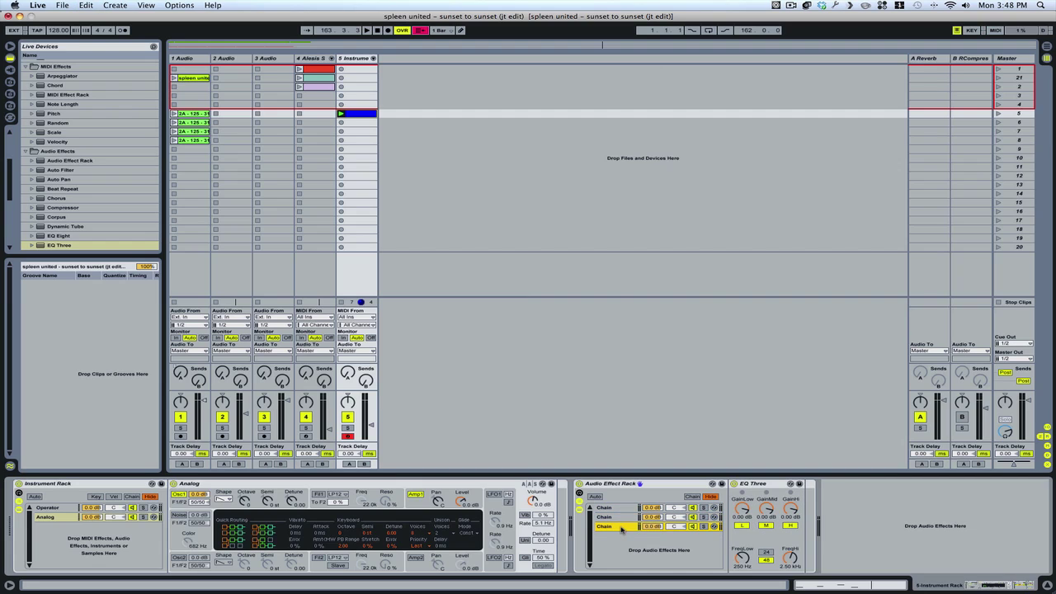
left_click(747, 527)
left_click(766, 526)
Check that chain 1 keeps only lows, chain 2 only mids, and chain 3 only highs
left_click(624, 508)
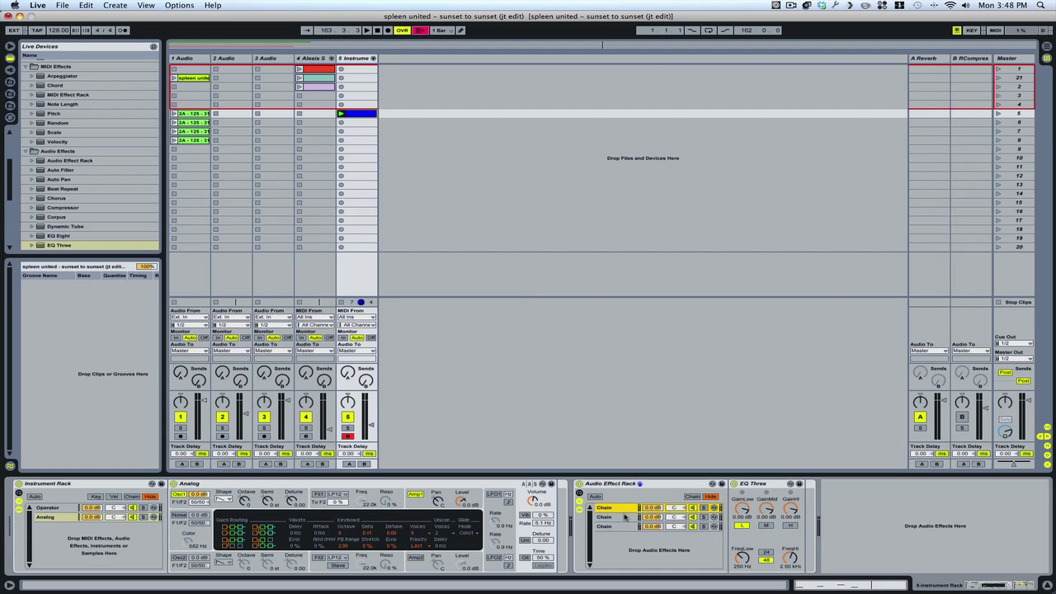
left_click(625, 517)
left_click(624, 528)
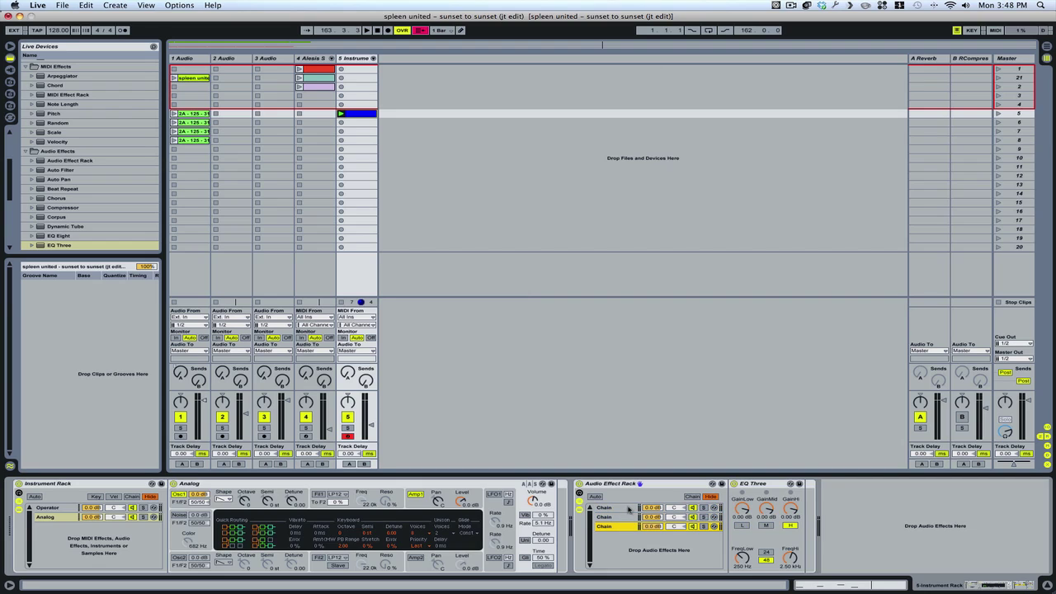
left_click(628, 509)
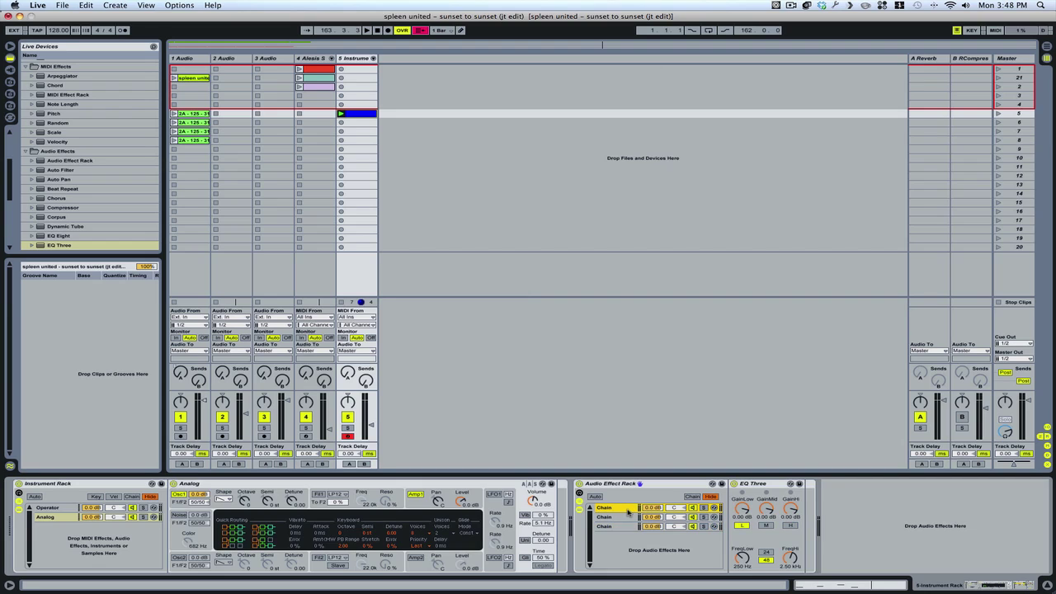
left_click(624, 517)
left_click(621, 527)
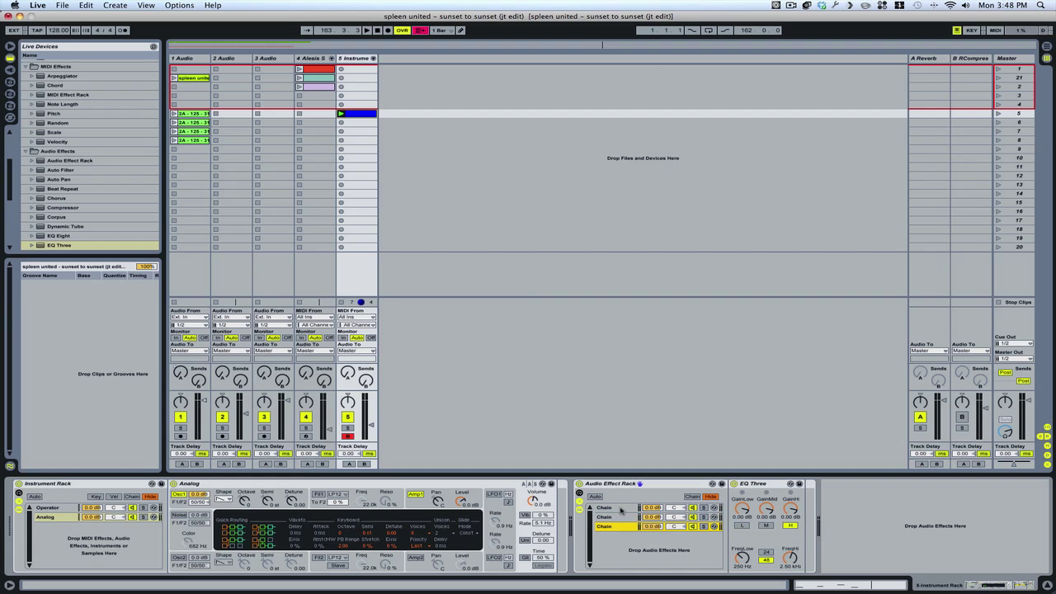
Add a Saturator after EQ Three on the first, lows-only chain
left_click(621, 509)
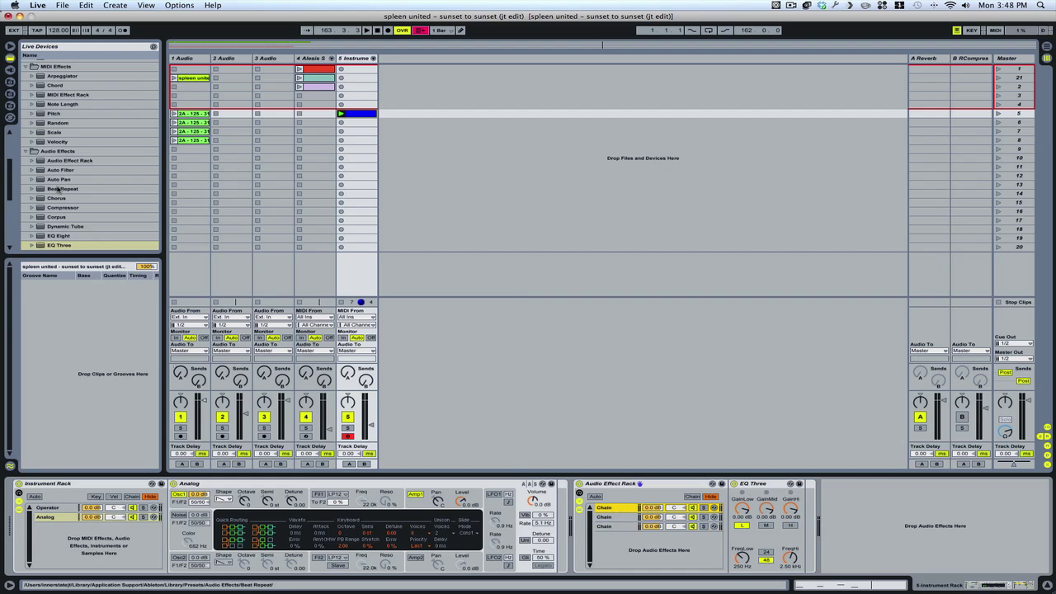
scroll(64, 239, "down", 6)
left_click(60, 227)
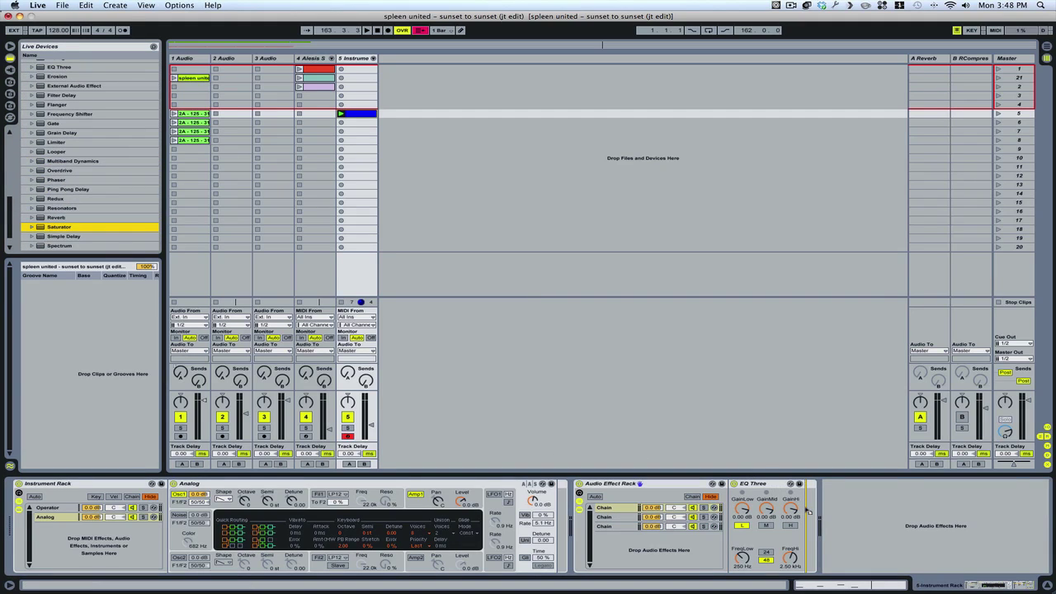
left_click_drag(807, 512, 809, 513)
Add a Reverb after EQ Three on the third, highs-only chain
left_click(627, 517)
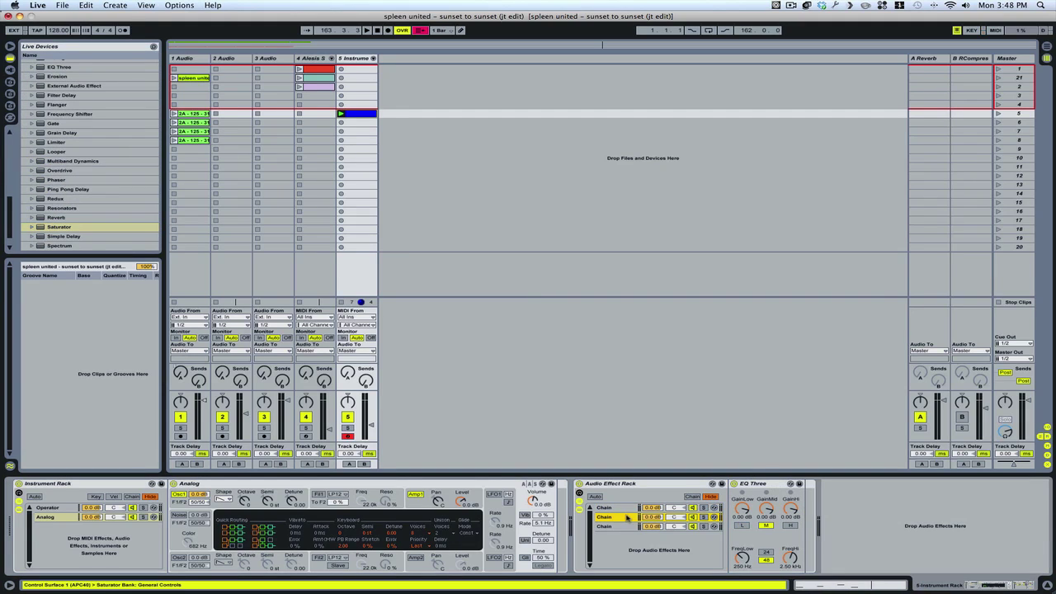
scroll(80, 231, "down", 3)
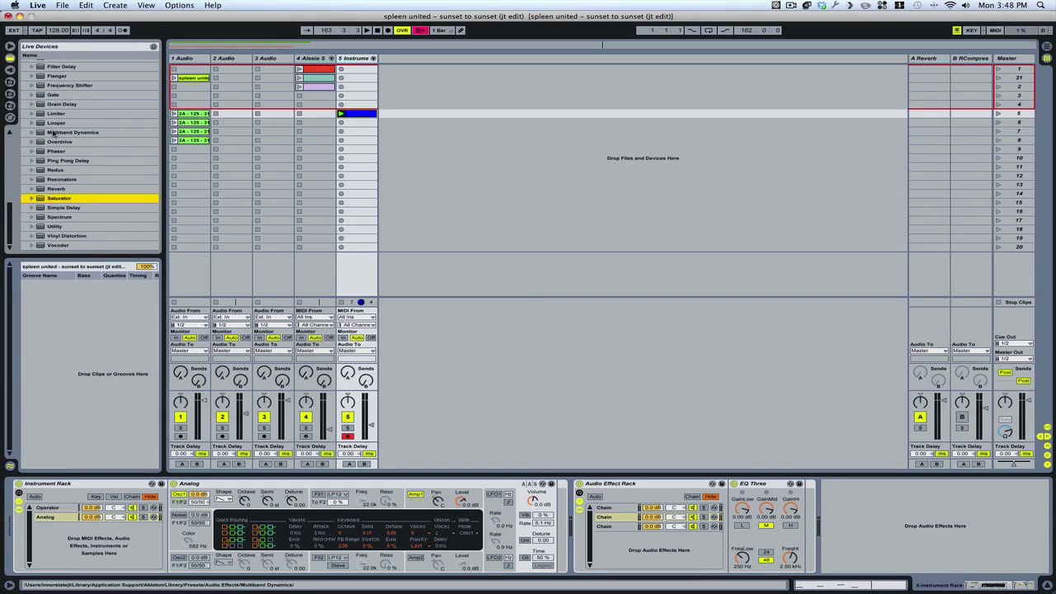
scroll(58, 139, "up", 5)
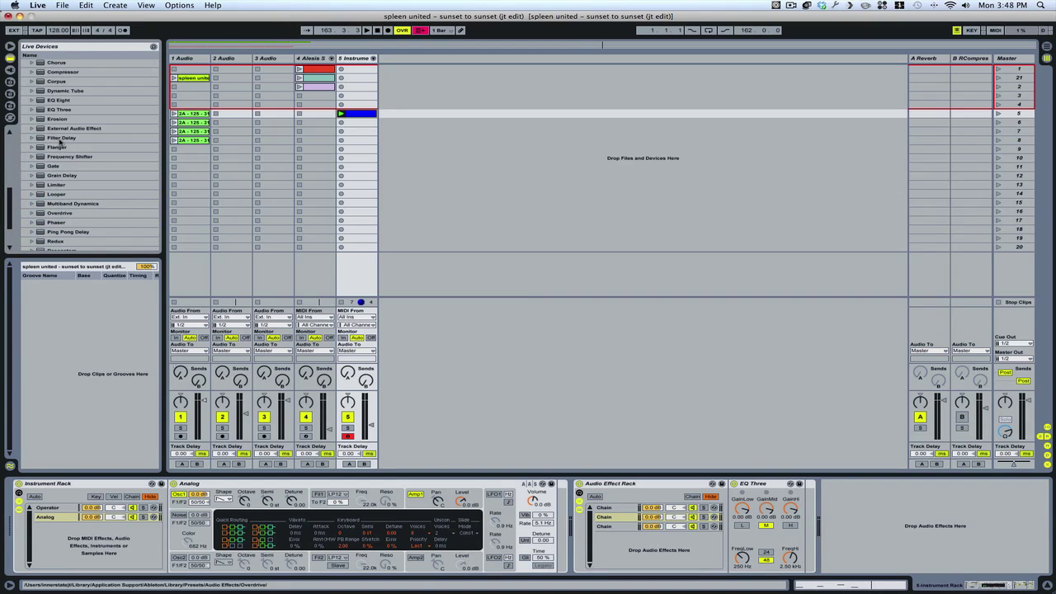
left_click(618, 529)
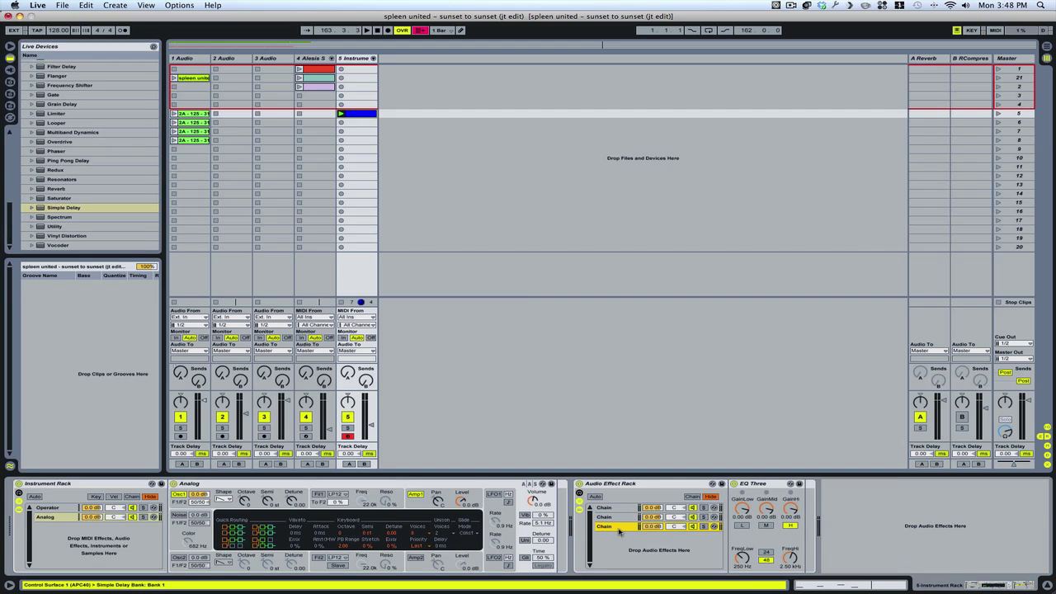
left_click_drag(53, 189, 801, 538)
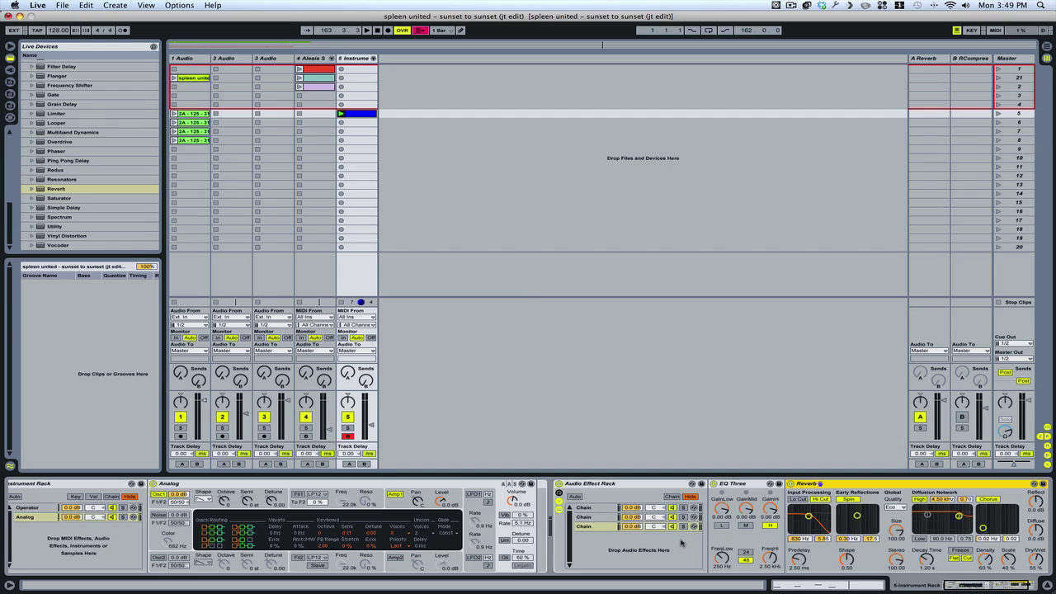
Remove the Audio Effect Rack and duplicate the Analog chain four times
key("super+z")
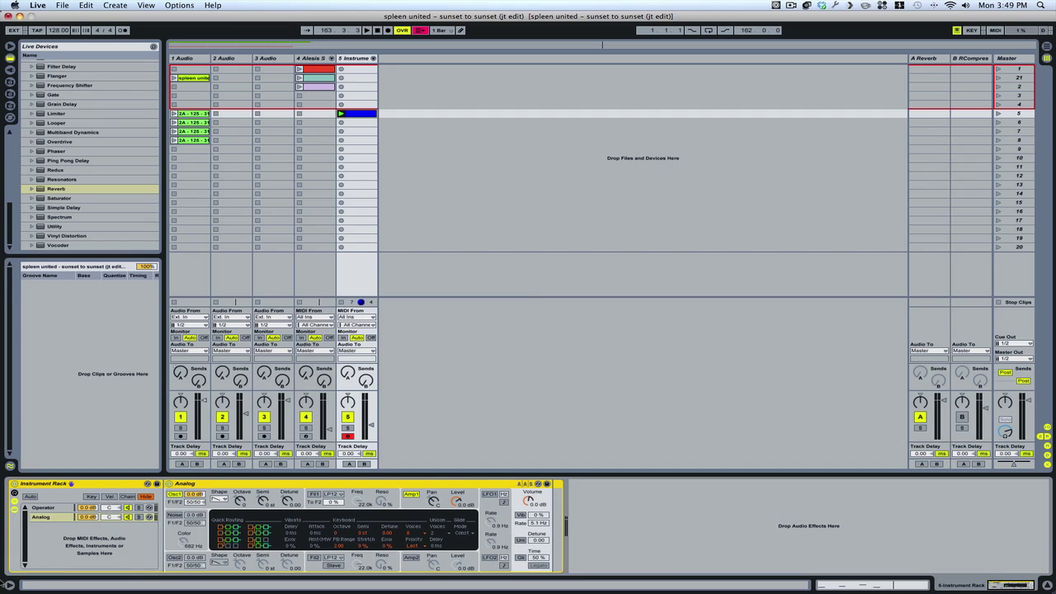
left_click(50, 510)
left_click(51, 518)
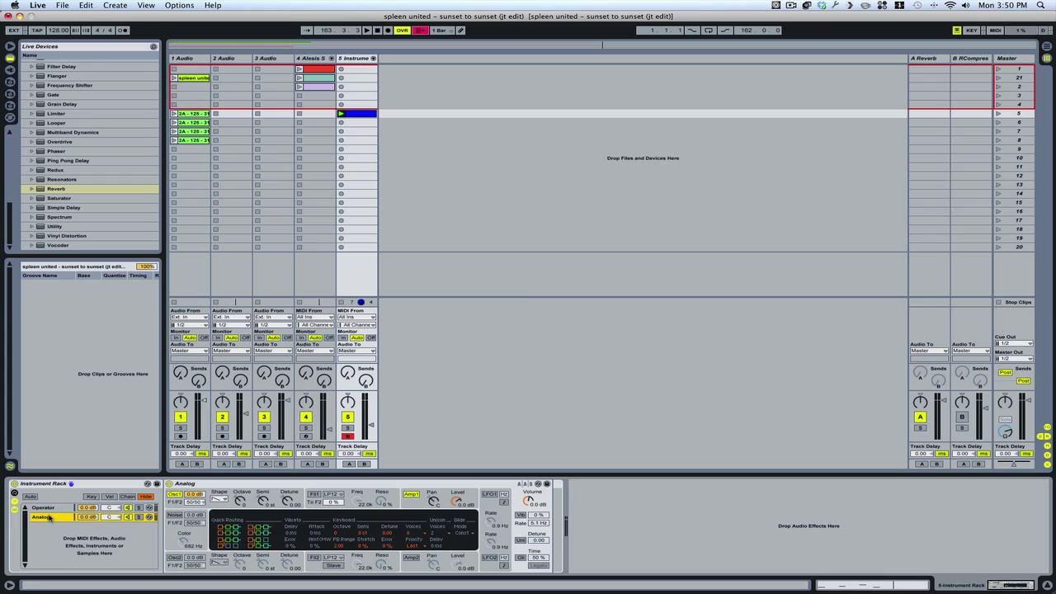
key("super+d")
key("super+d")
key("super+d")
key("super+d")
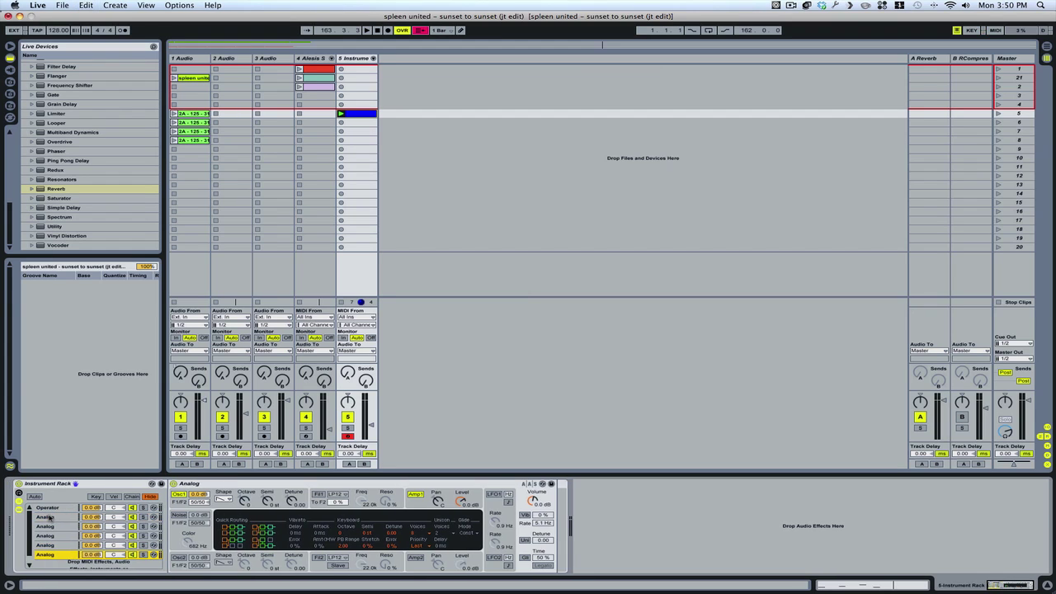
Load Bleep-Puffy into the third chain and Short Saw into the fourth chain
left_click(50, 526)
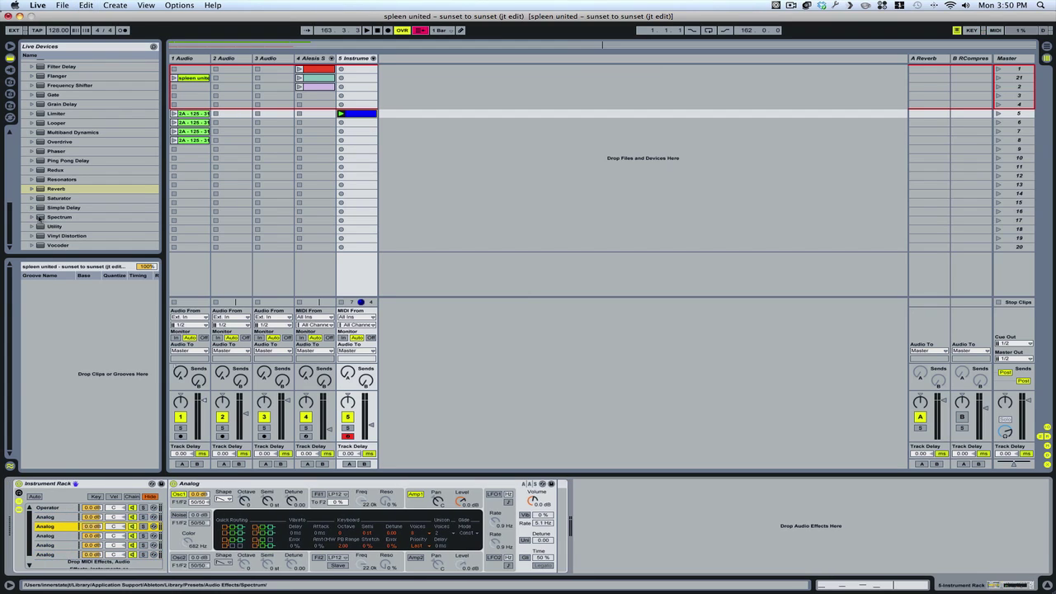
scroll(95, 101, "up", 10)
left_click(38, 149)
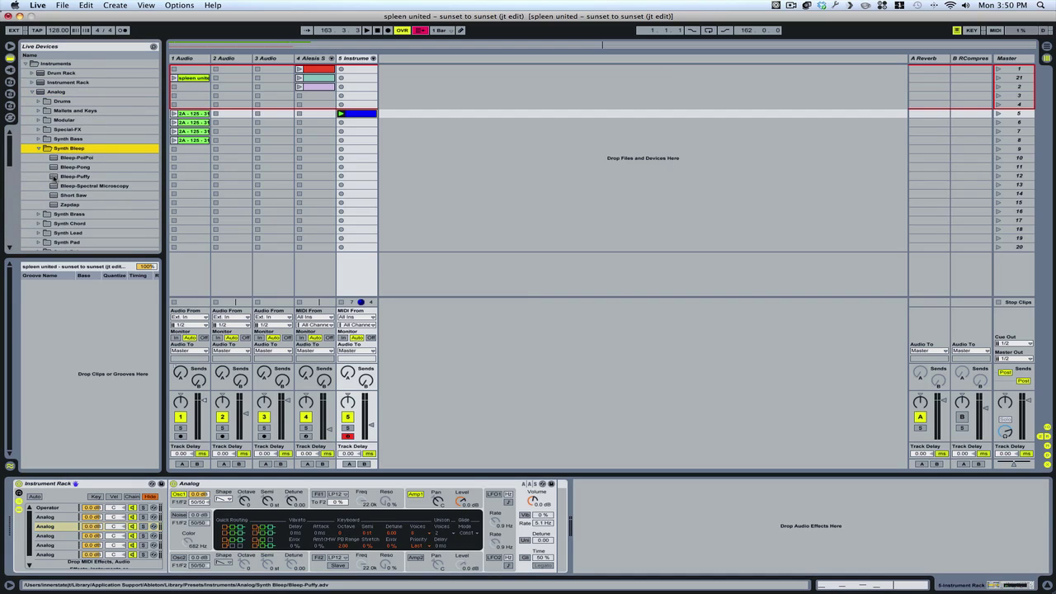
left_click_drag(56, 178, 45, 527)
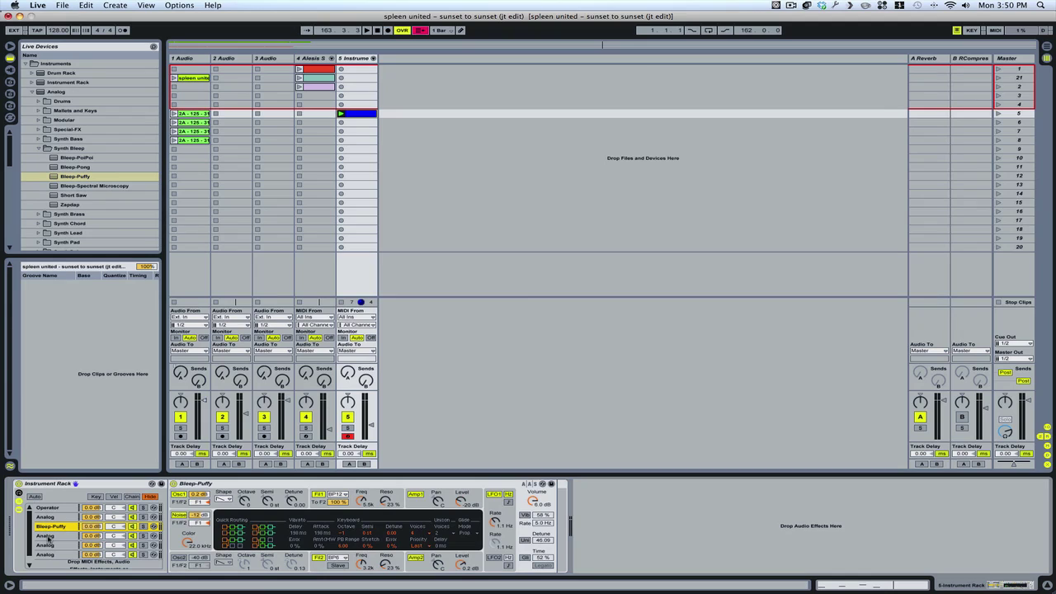
left_click(48, 536)
double_click(97, 194)
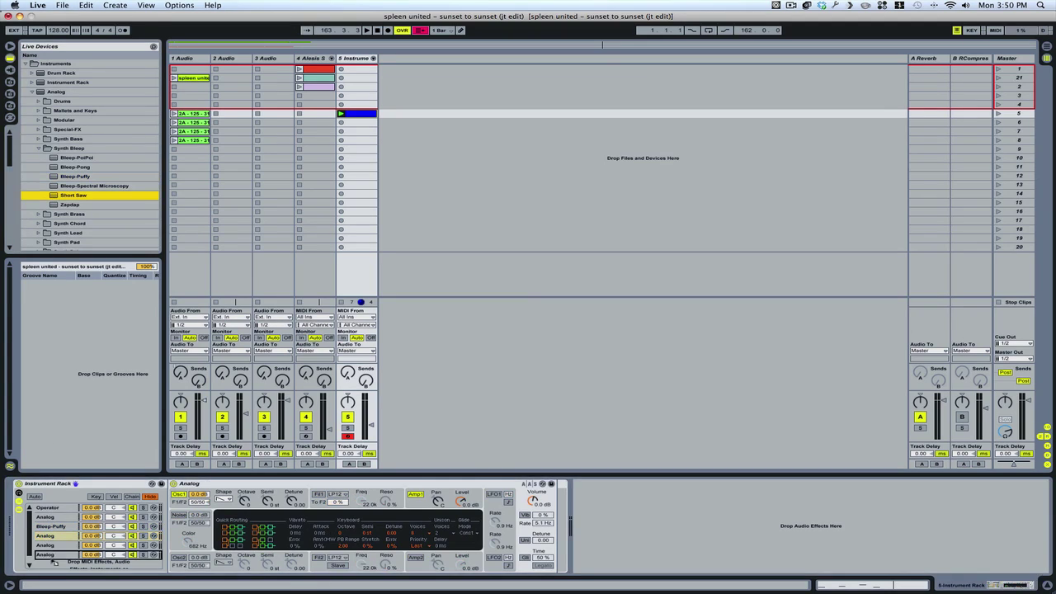
Load Strings-Stringmelody into the fifth chain and Strings-Stringotron into the sixth chain
left_click(46, 148)
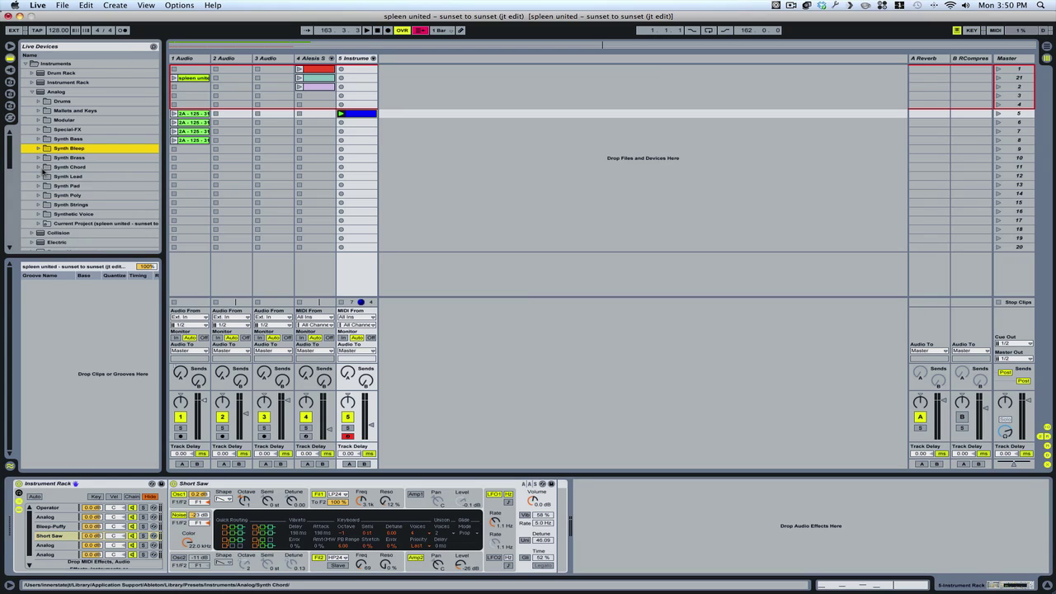
left_click(38, 205)
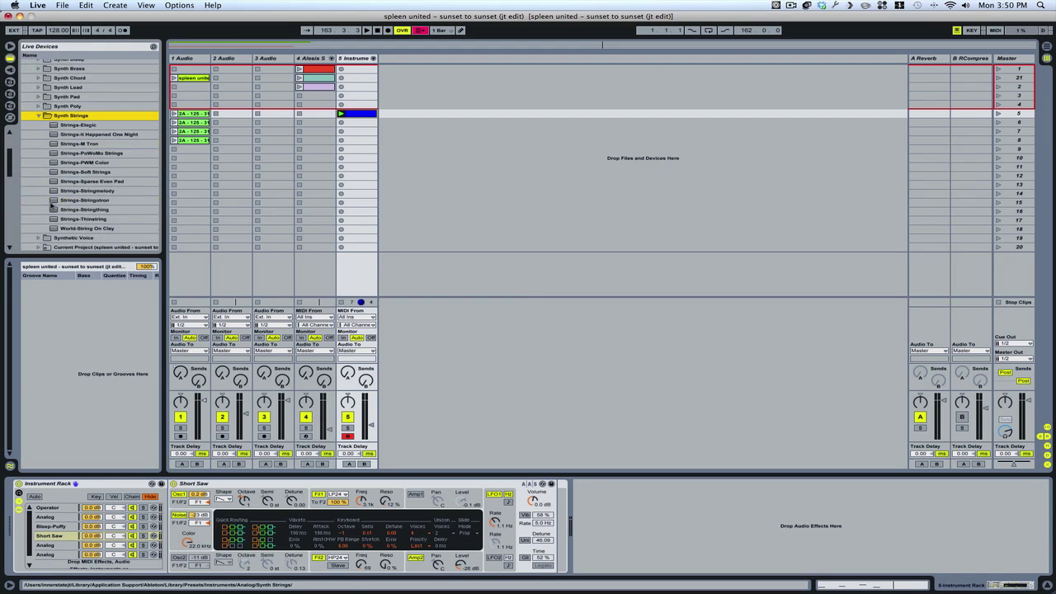
left_click_drag(82, 191, 48, 546)
left_click_drag(82, 200, 51, 553)
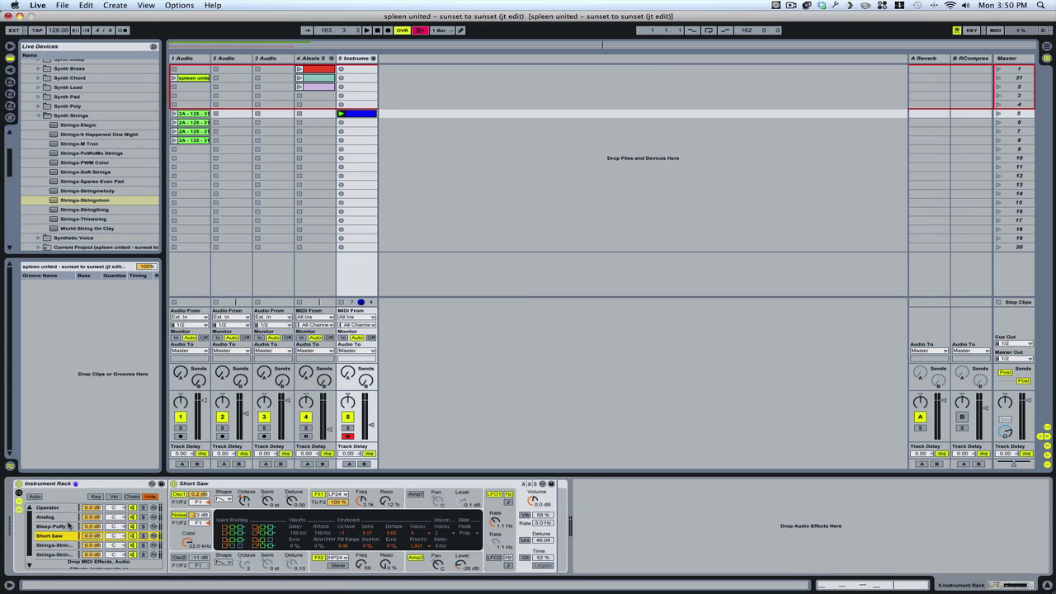
left_click(132, 497)
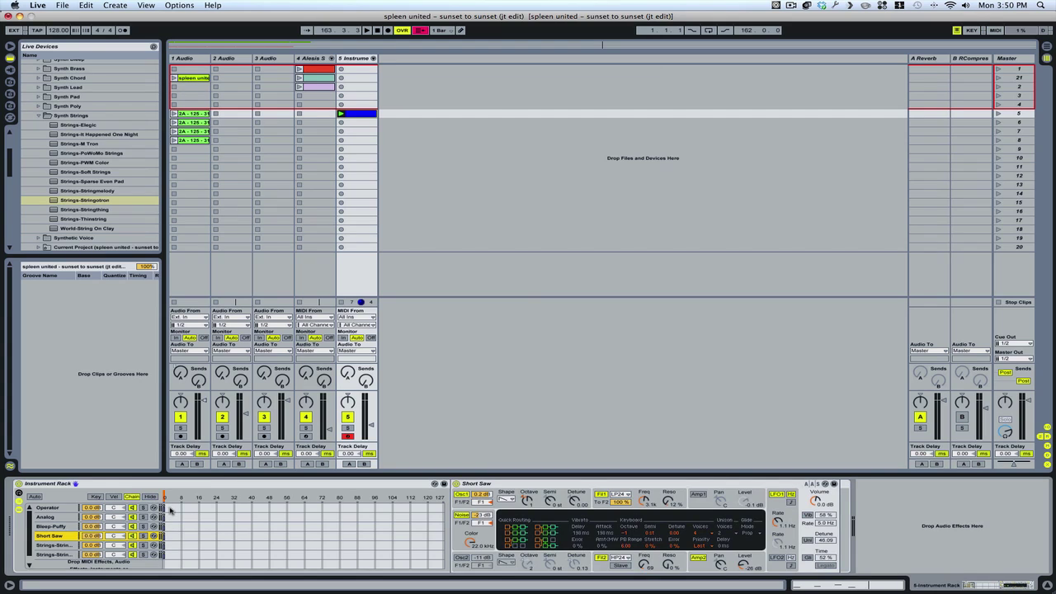
Select all six chains, distribute their select zones equally across 0–127, and enter MIDI Map mode
left_click(170, 509)
left_click(166, 556)
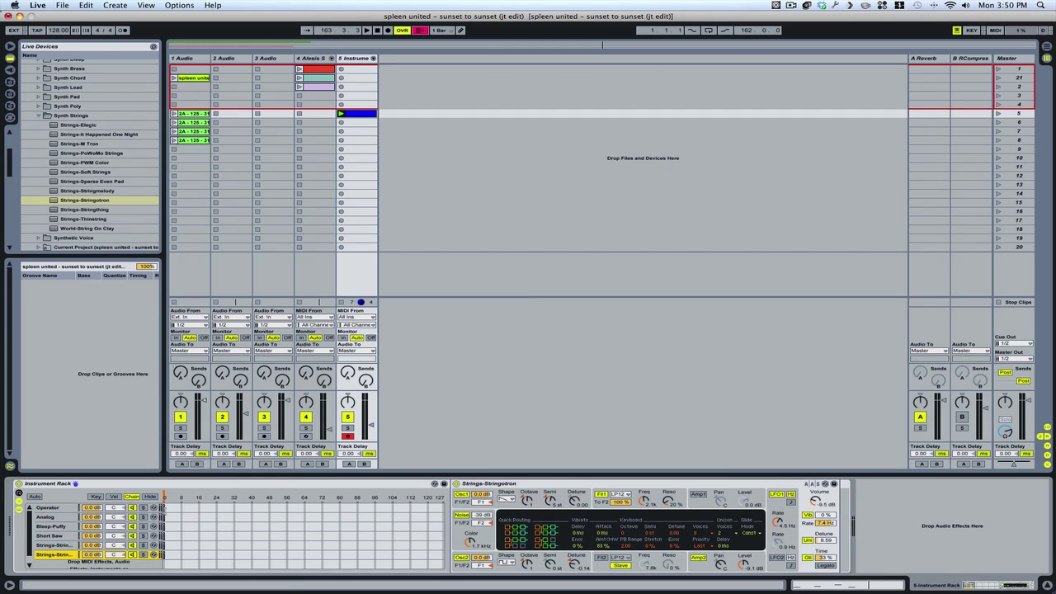
key("super+a")
left_click_drag(163, 520, 446, 516)
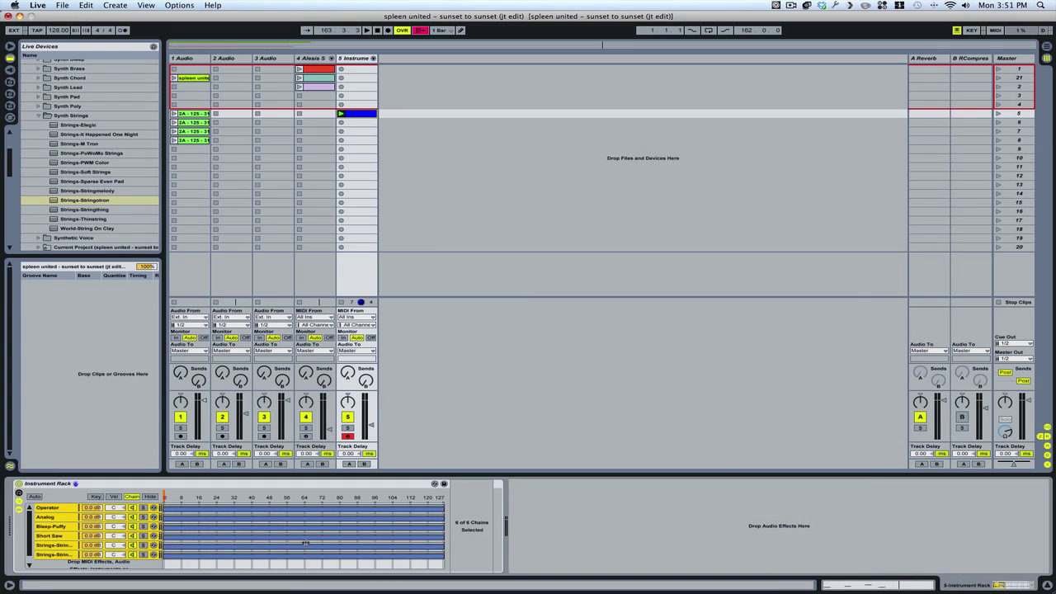
right_click(281, 515)
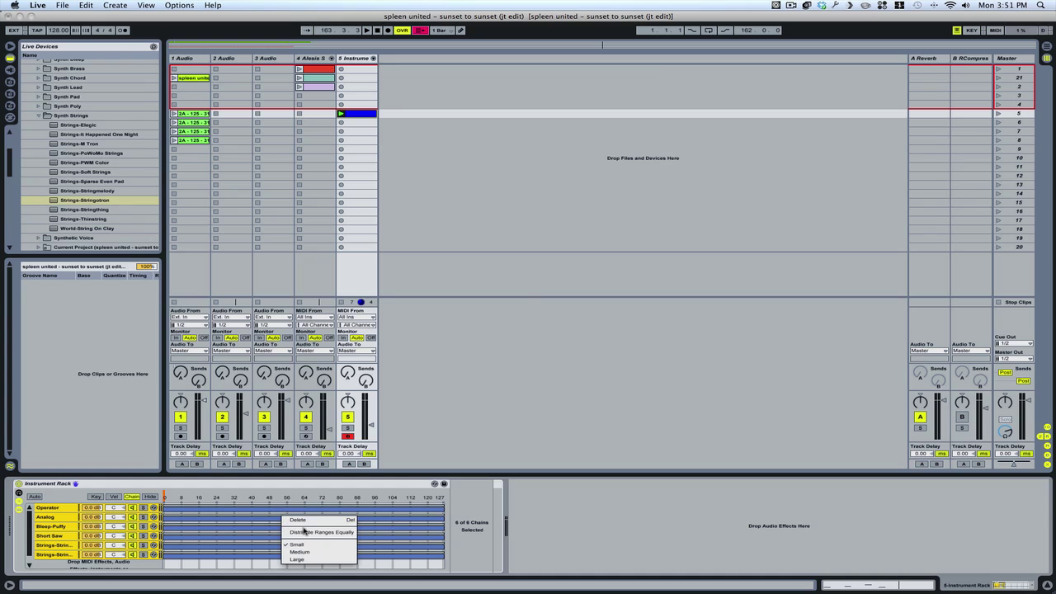
left_click(311, 534)
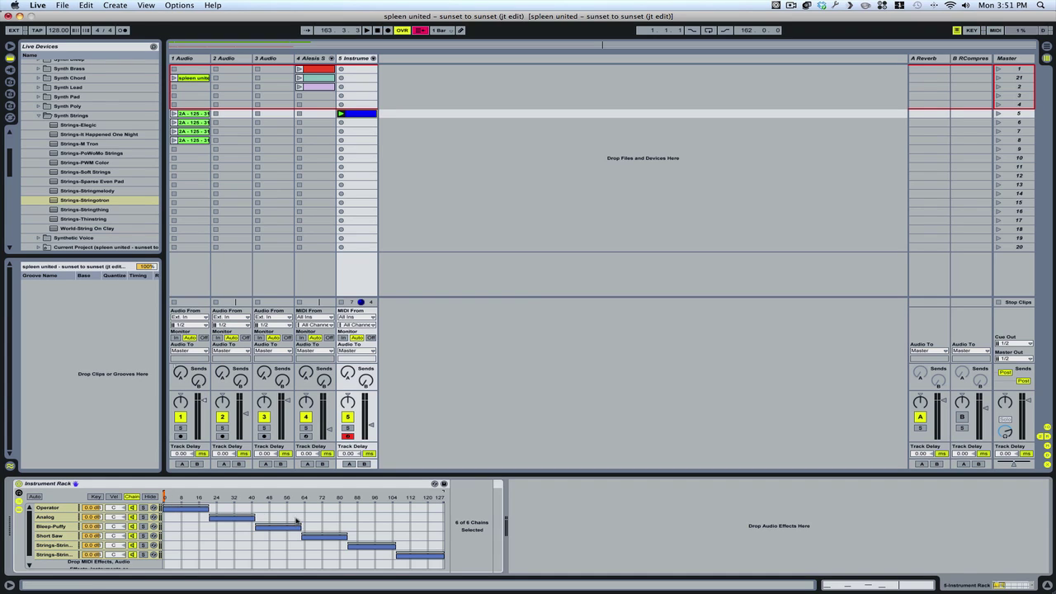
left_click(996, 30)
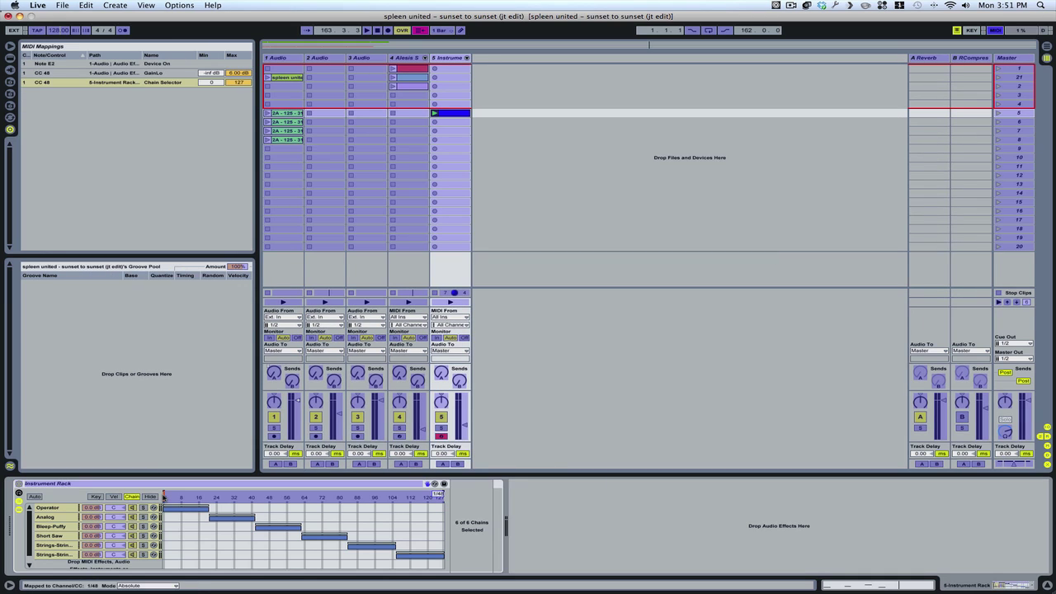
Exit MIDI Map mode, launch track 5's clip, and select the Instrument Rack's chains
left_click(997, 31)
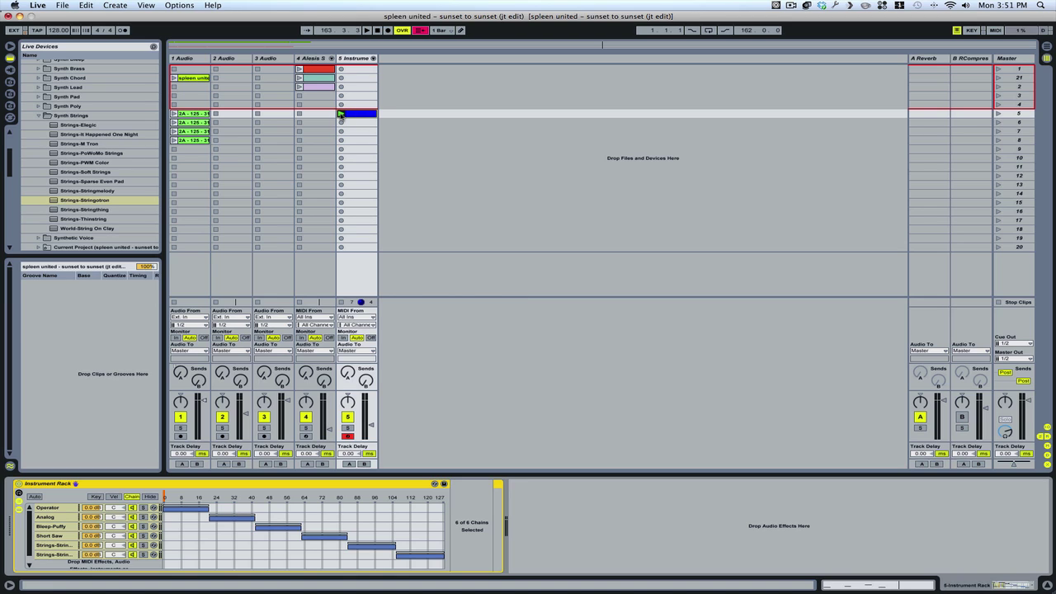
left_click(340, 114)
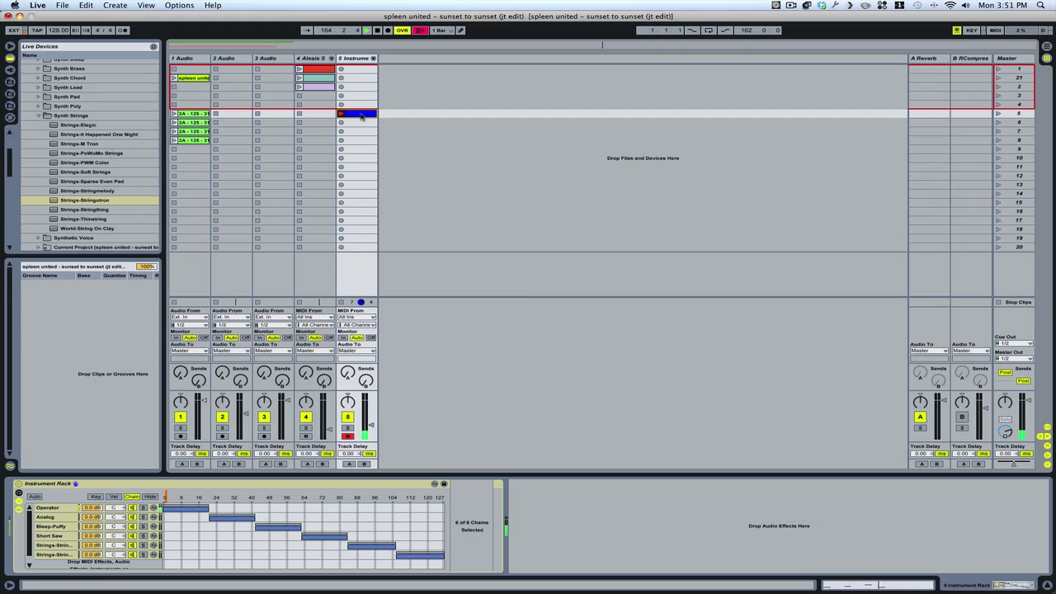
left_click(53, 509)
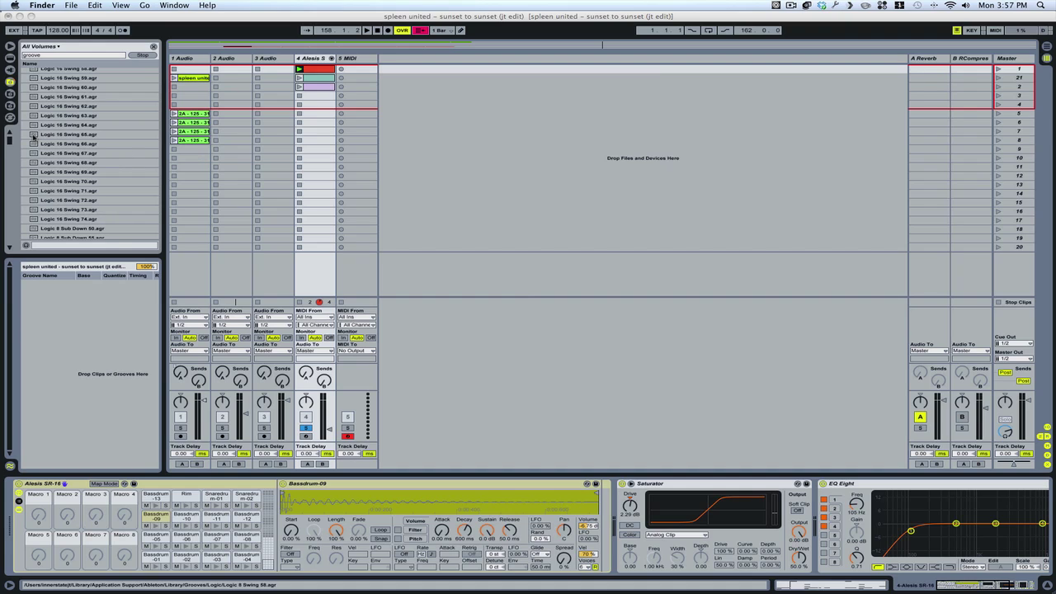
Add the Logic 8 Swing 53 groove to the Groove Pool with Timing and Velocity at 0%
left_click(50, 298)
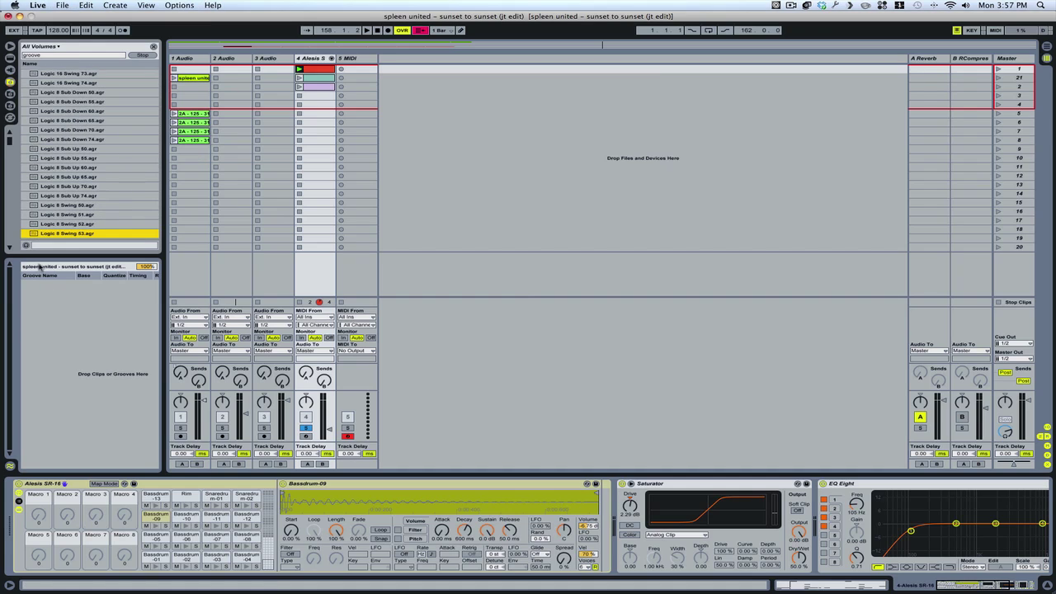
left_click_drag(34, 235, 82, 367)
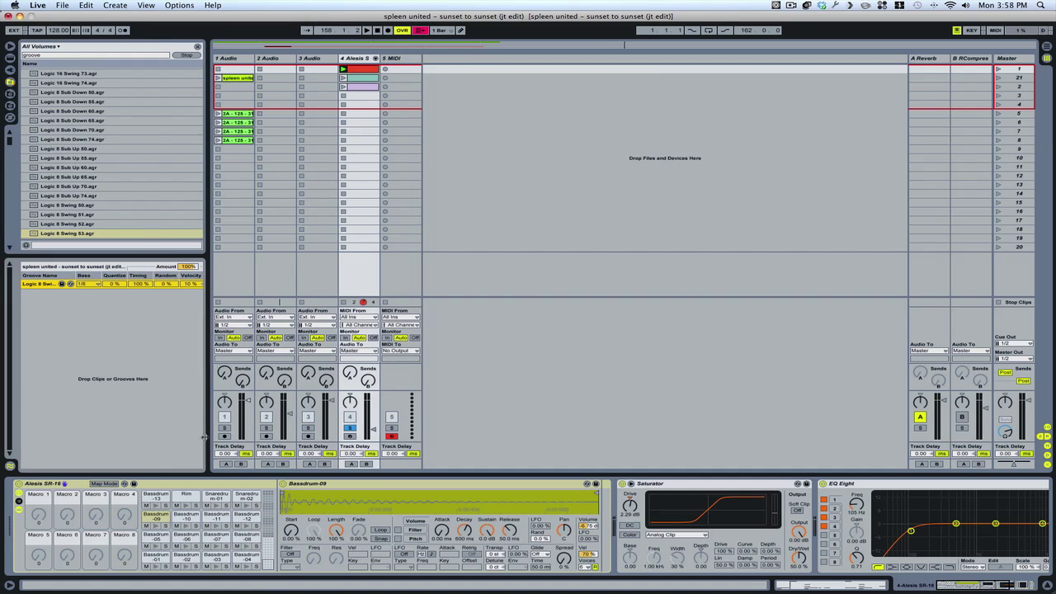
left_click_drag(140, 285, 141, 326)
left_click_drag(192, 285, 192, 322)
left_click(166, 284)
Launch the clips on track 1 row 6 and track 4, and raise the groove's Random amount
left_click(218, 114)
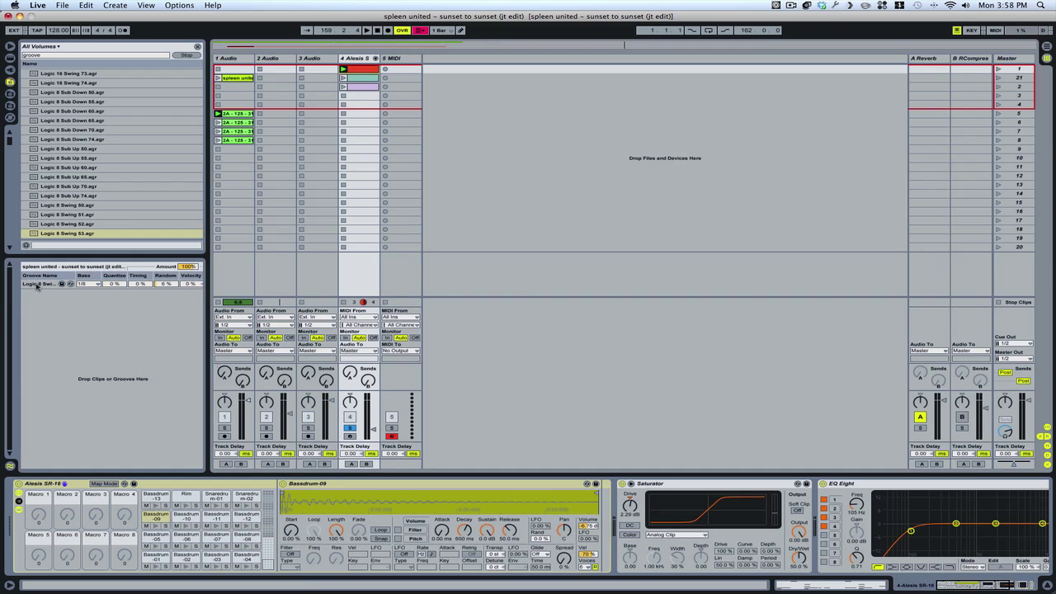
left_click(36, 286)
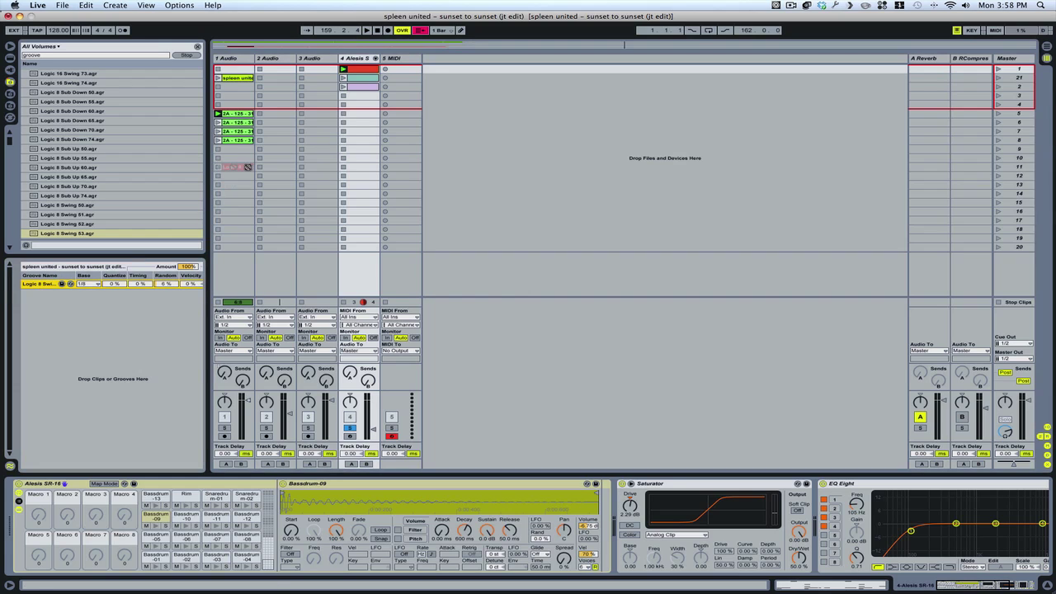
left_click(362, 72)
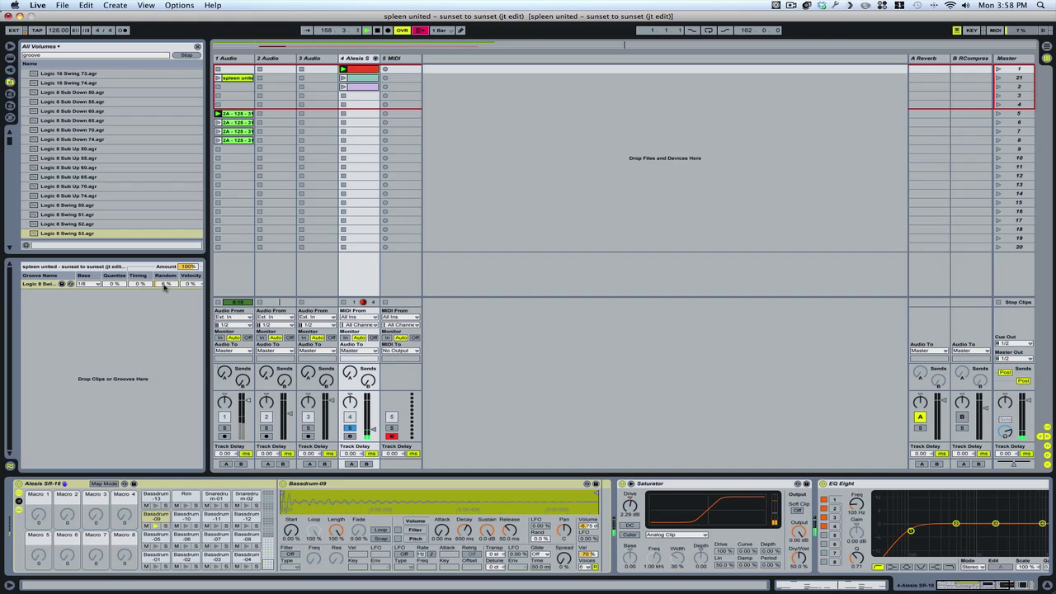
mouse_move(164, 287)
left_mouse_down()
mouse_move(165, 273)
mouse_move(161, 300)
left_mouse_up()
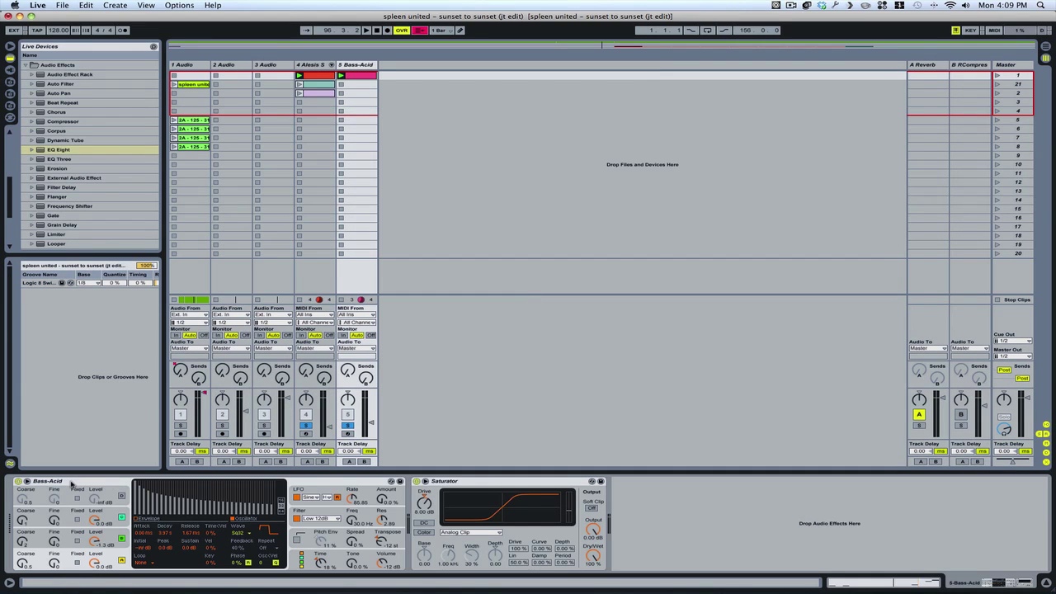
Group Bass-Acid and Saturator into an Instrument Rack and duplicate the Bass-Acid chain
left_click(71, 484)
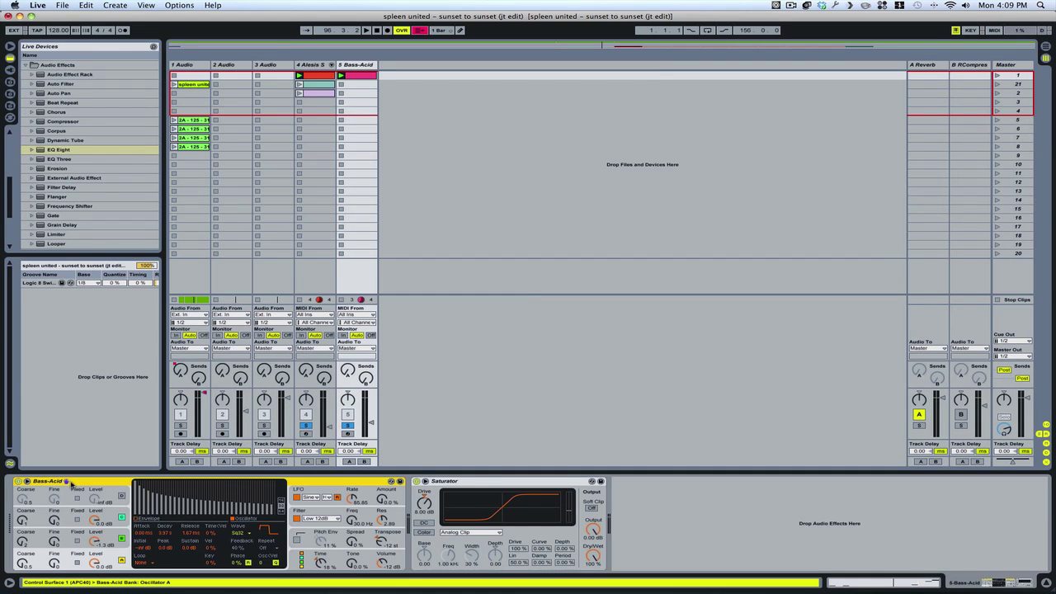
left_click(483, 485)
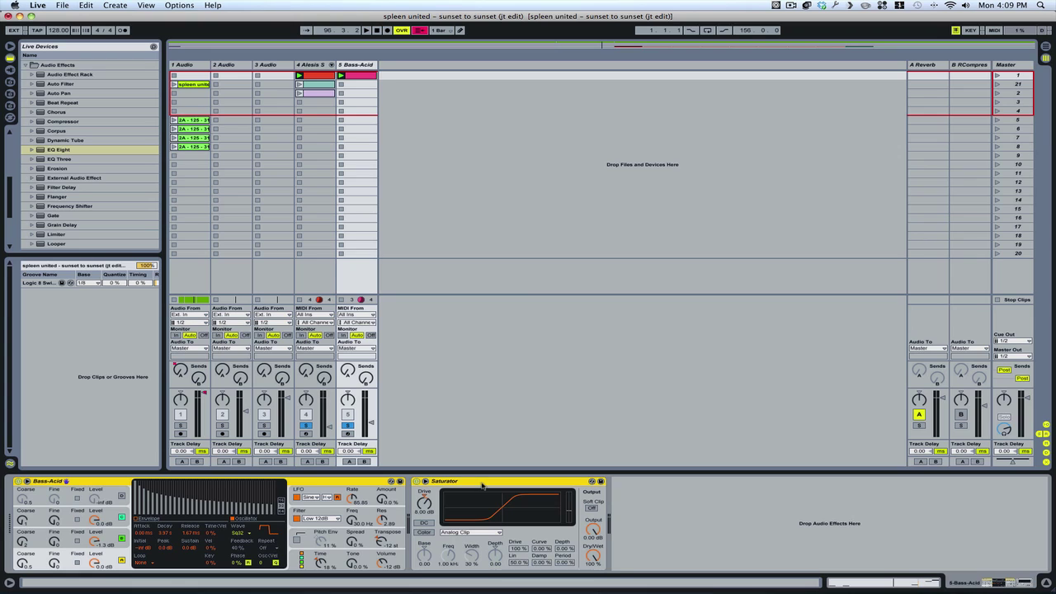
key("super+g")
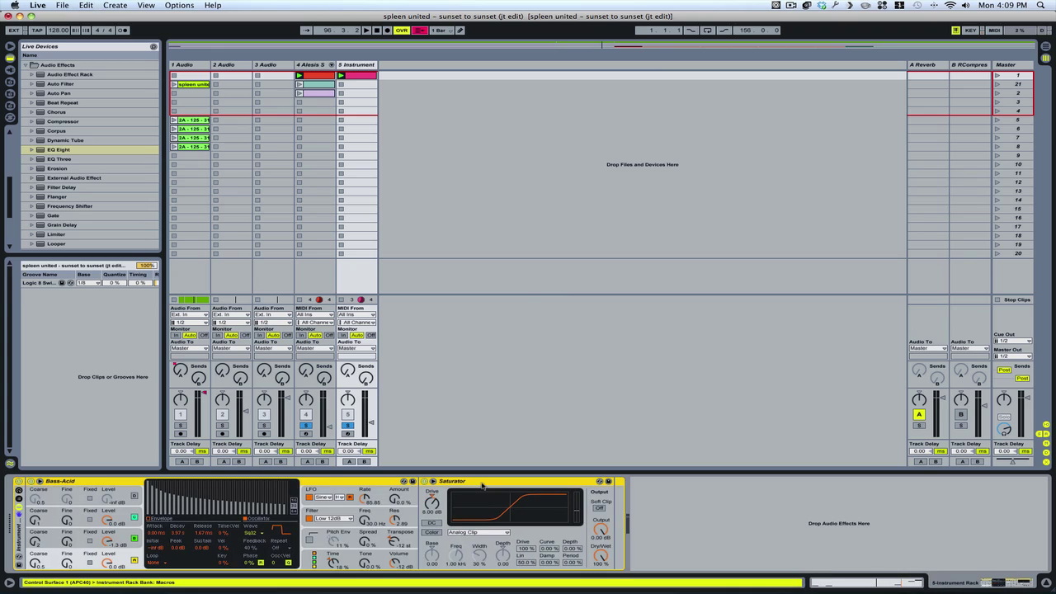
left_click(20, 501)
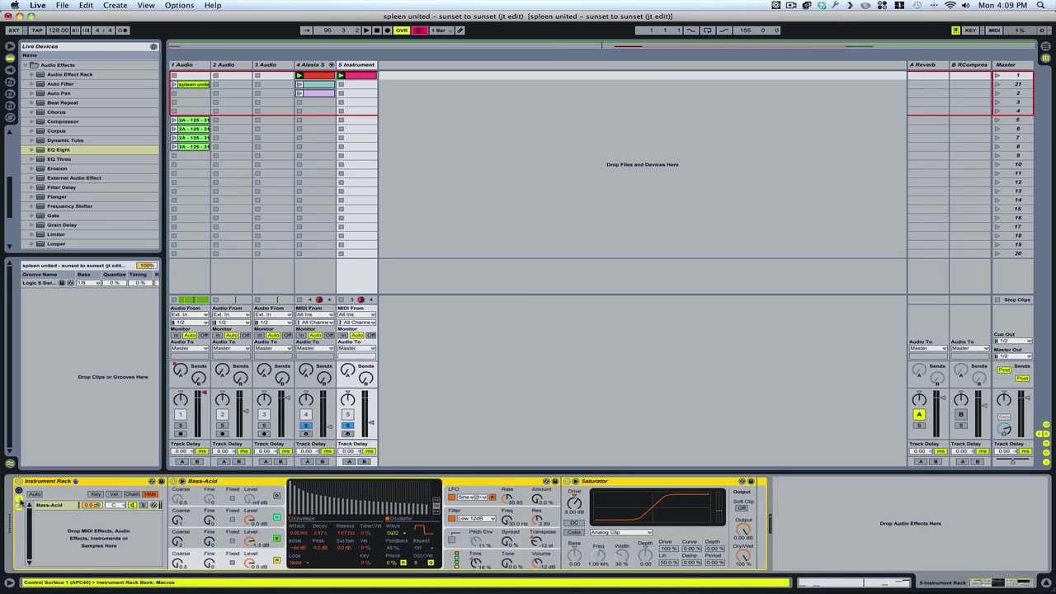
left_click(58, 507)
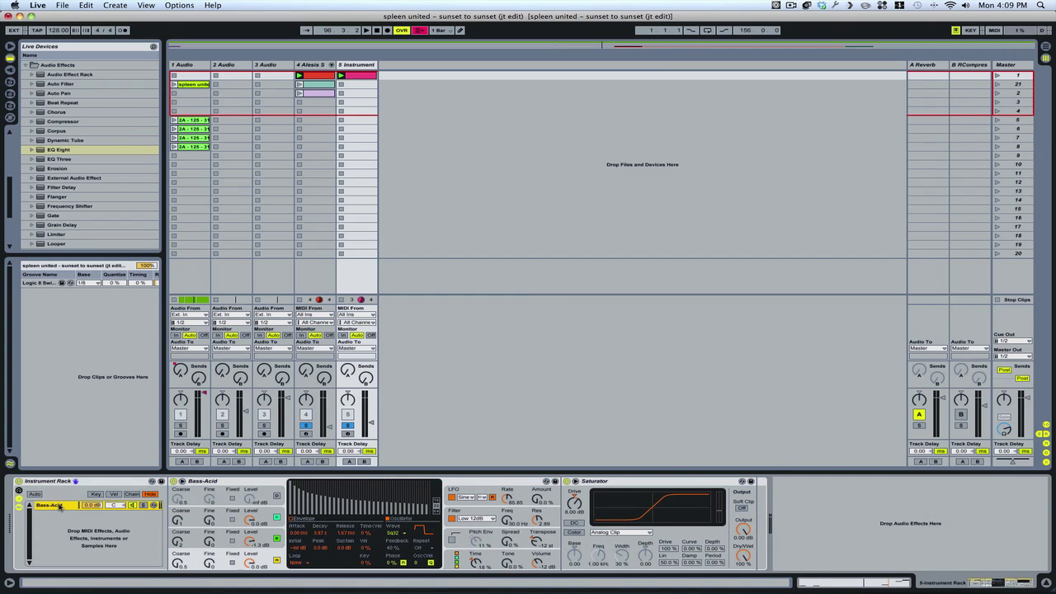
key("super+d")
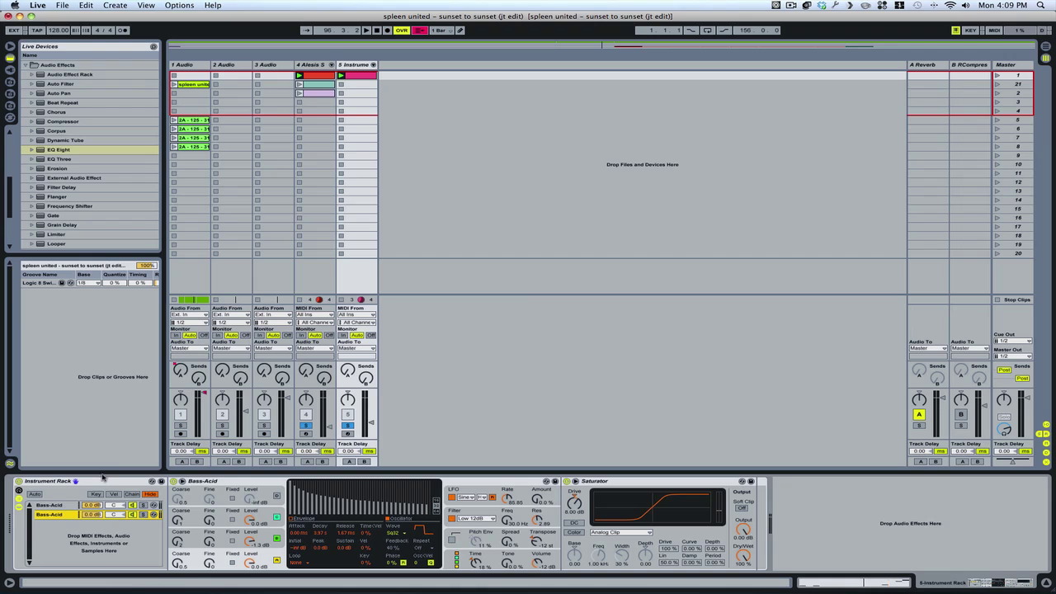
Add EQ Three after the Saturator in the first Bass-Acid chain
left_click(70, 505)
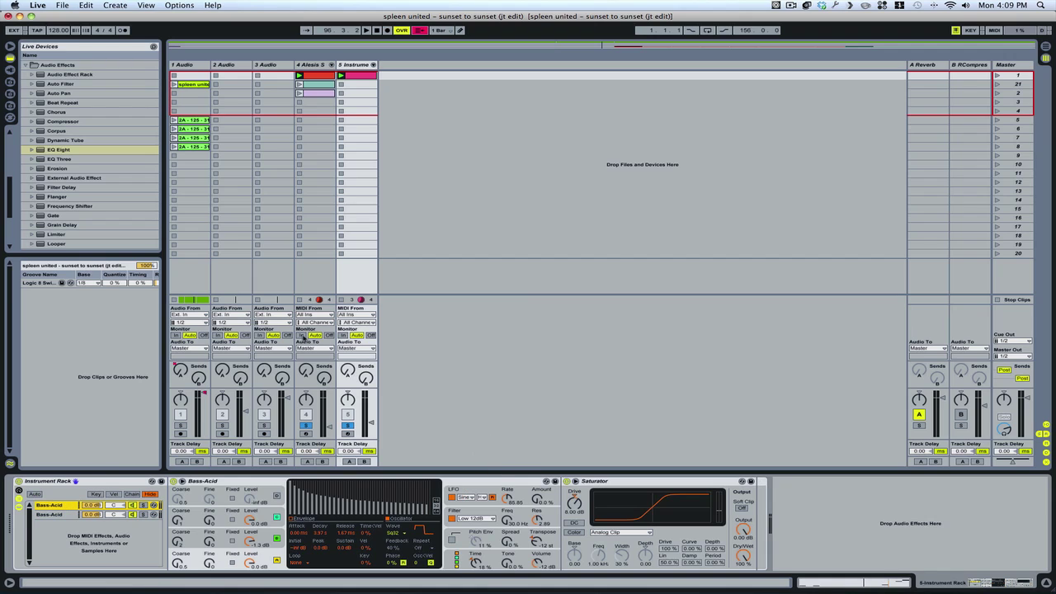
left_click(38, 161)
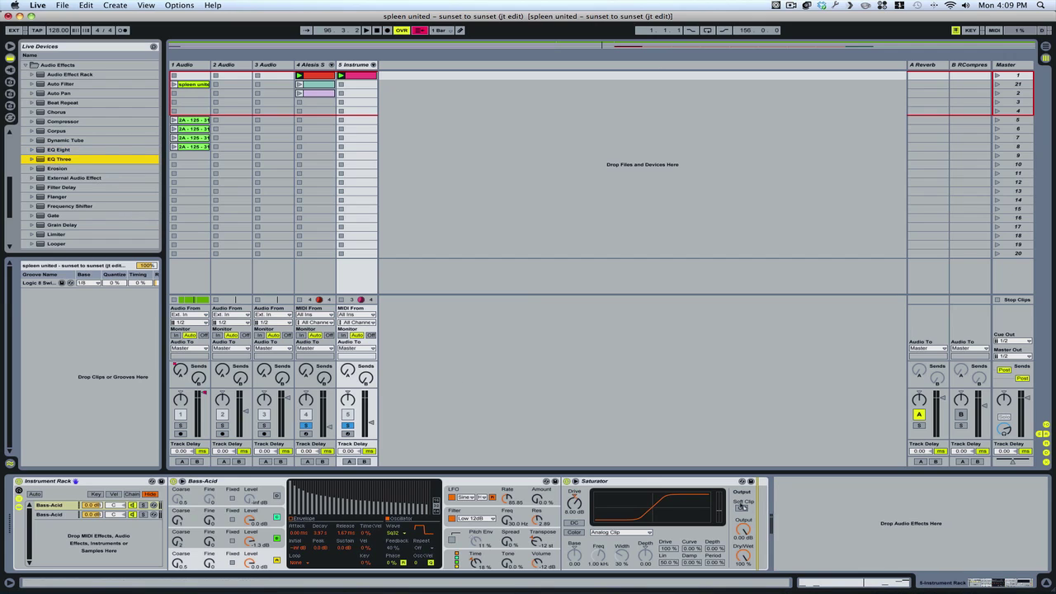
left_click_drag(746, 508, 748, 508)
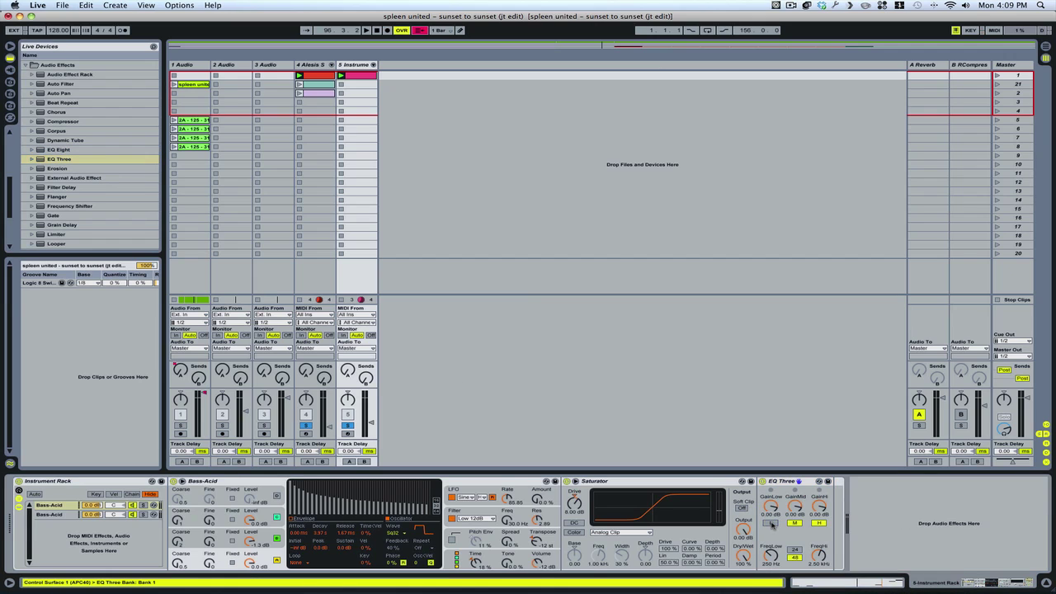
In the second chain, add EQ Three with its high band off and remove the Saturator
left_click(49, 515)
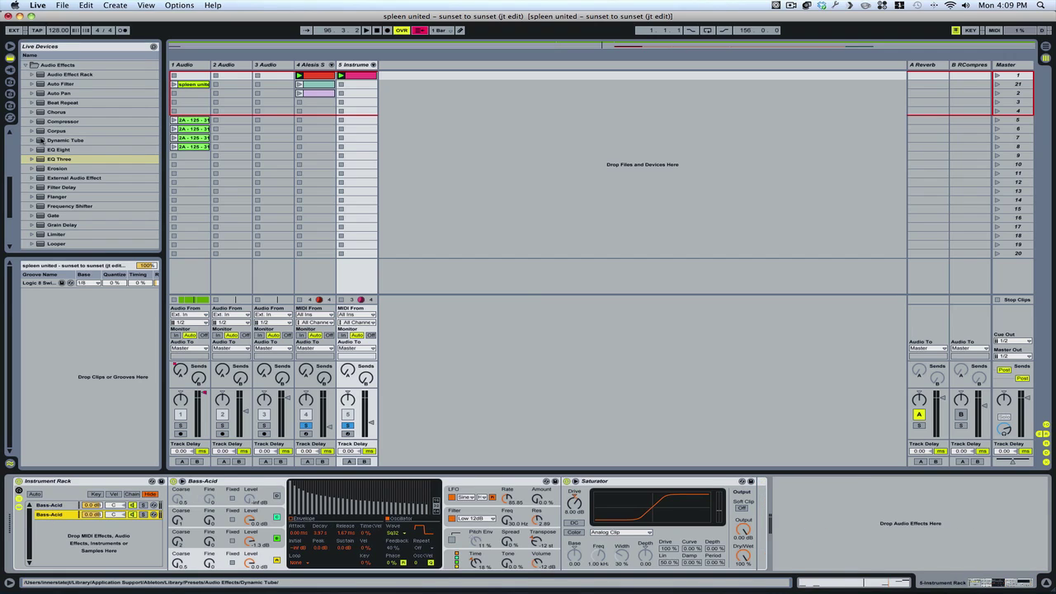
mouse_move(40, 159)
left_mouse_down()
mouse_move(465, 377)
mouse_move(757, 498)
left_mouse_up()
left_click(821, 523)
left_click(667, 484)
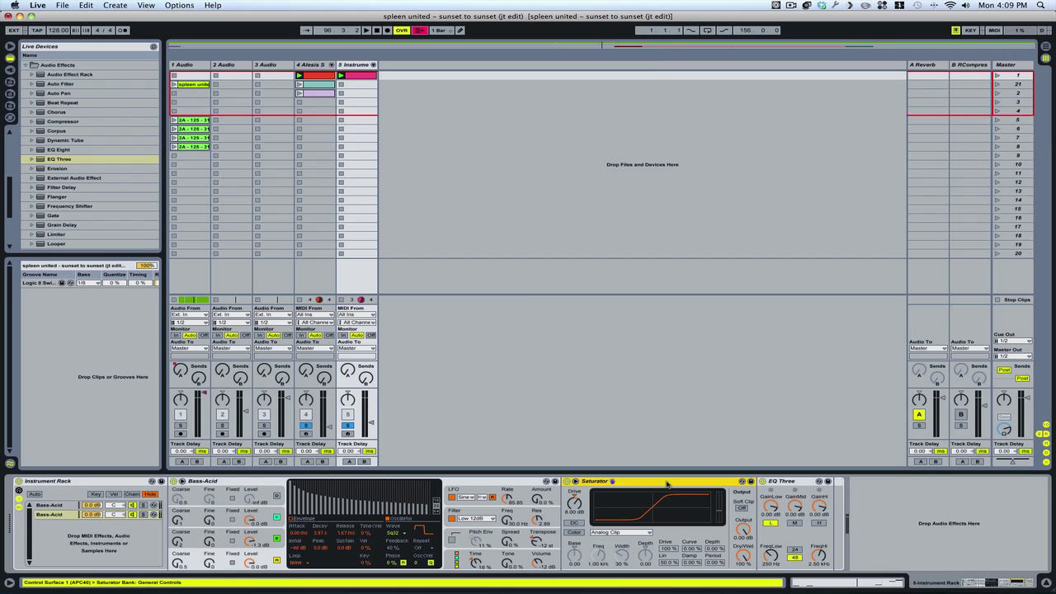
key("Delete")
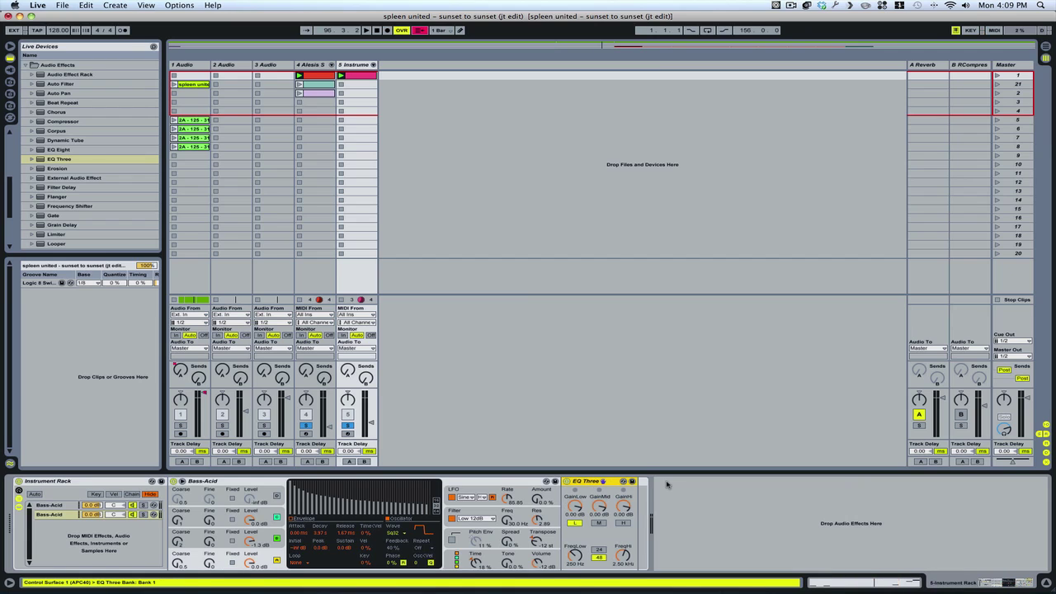
Set the second chain's Bass-Acid oscillator 4 wave to Sine
left_click(51, 515)
left_click(51, 515)
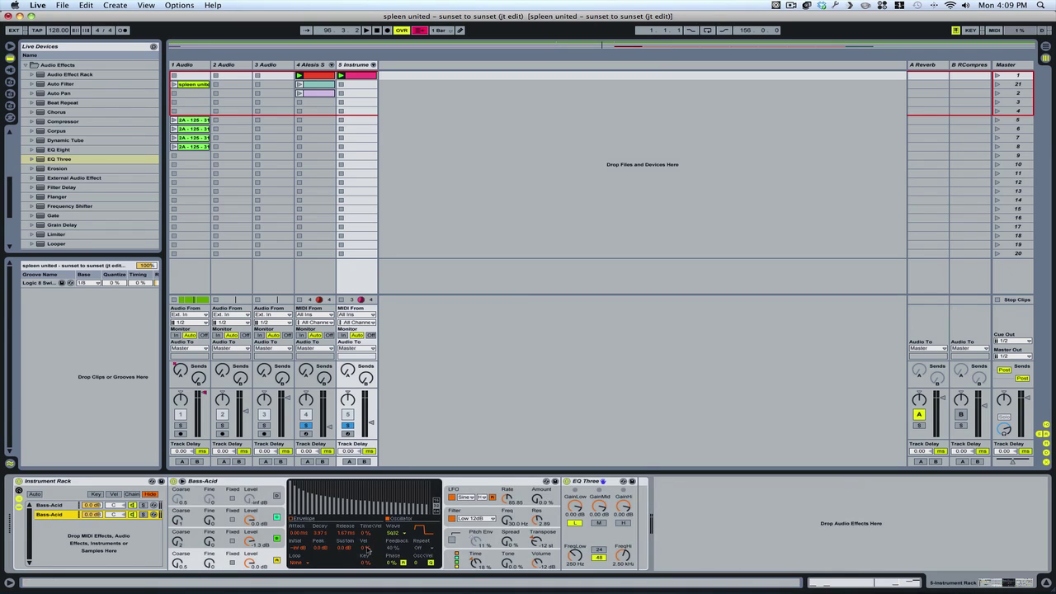
left_click(278, 520)
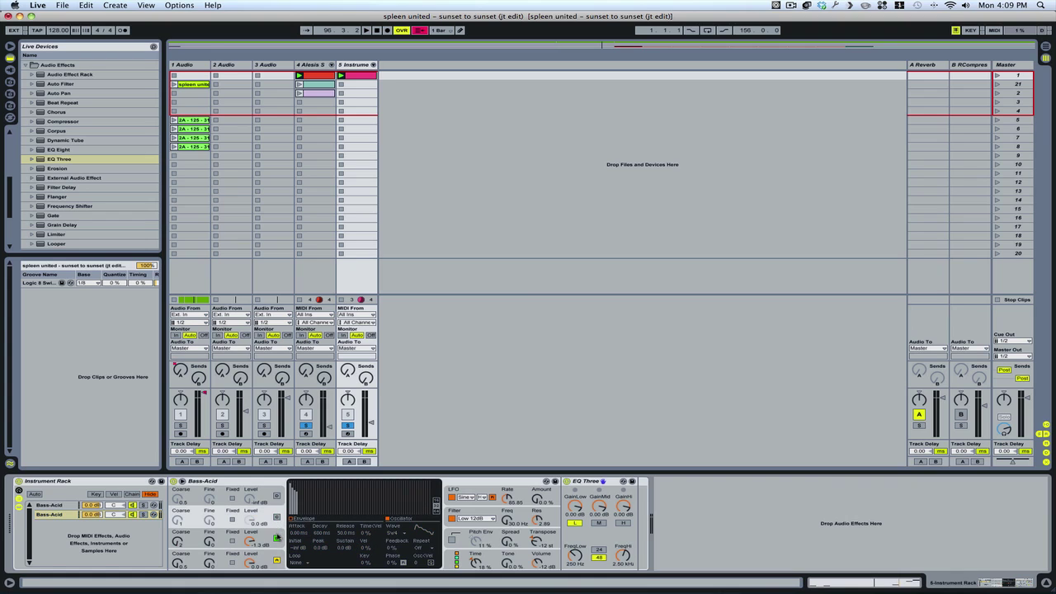
left_click(277, 542)
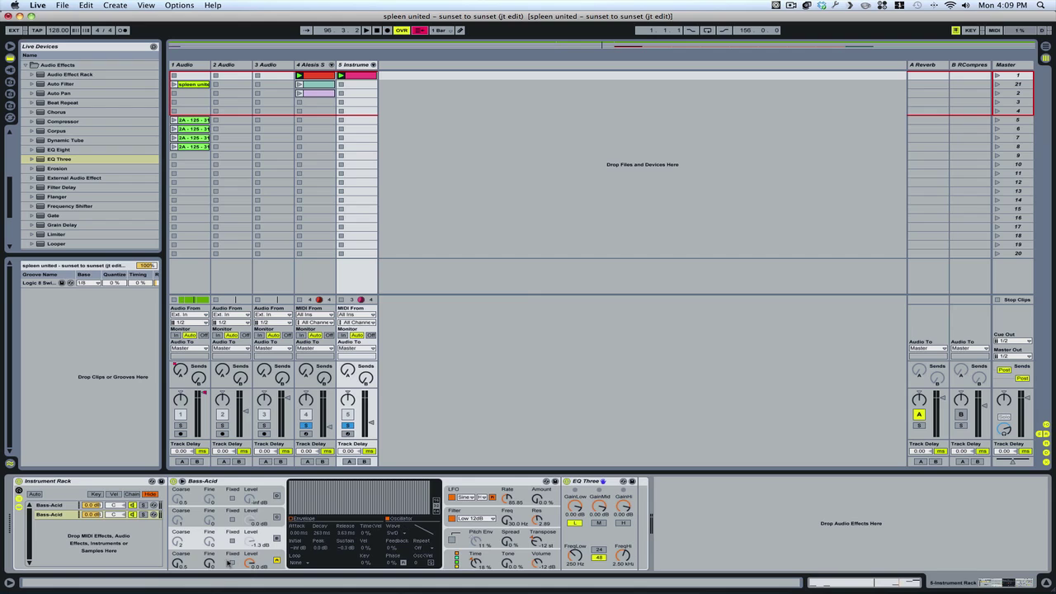
left_click(227, 564)
left_click(403, 534)
left_click(404, 363)
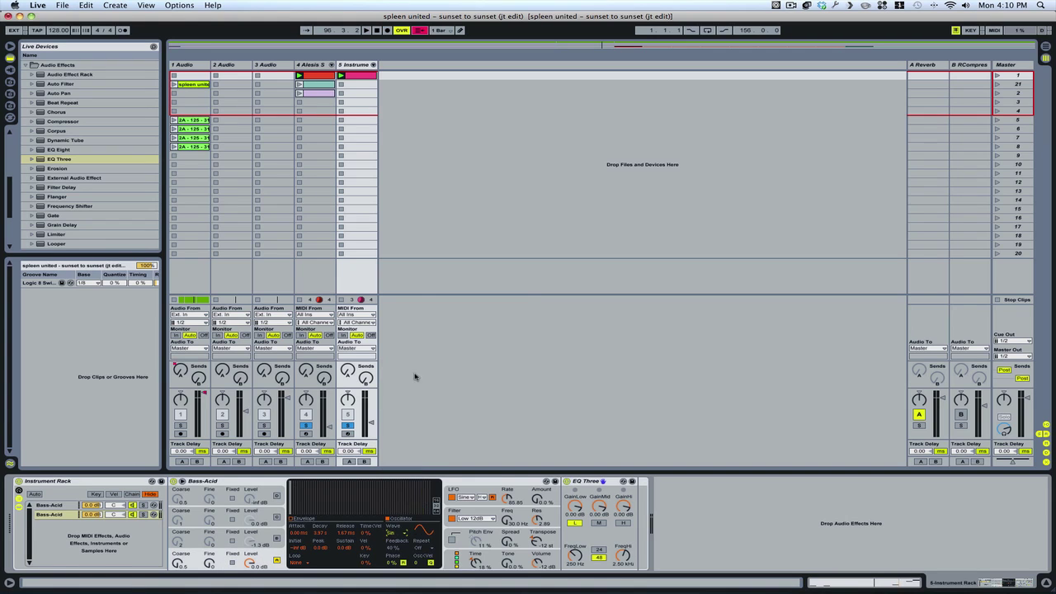
Solo the second chain, raise track 5 to about -10.7 dB and the first chain to about -45 dB
left_click(142, 515)
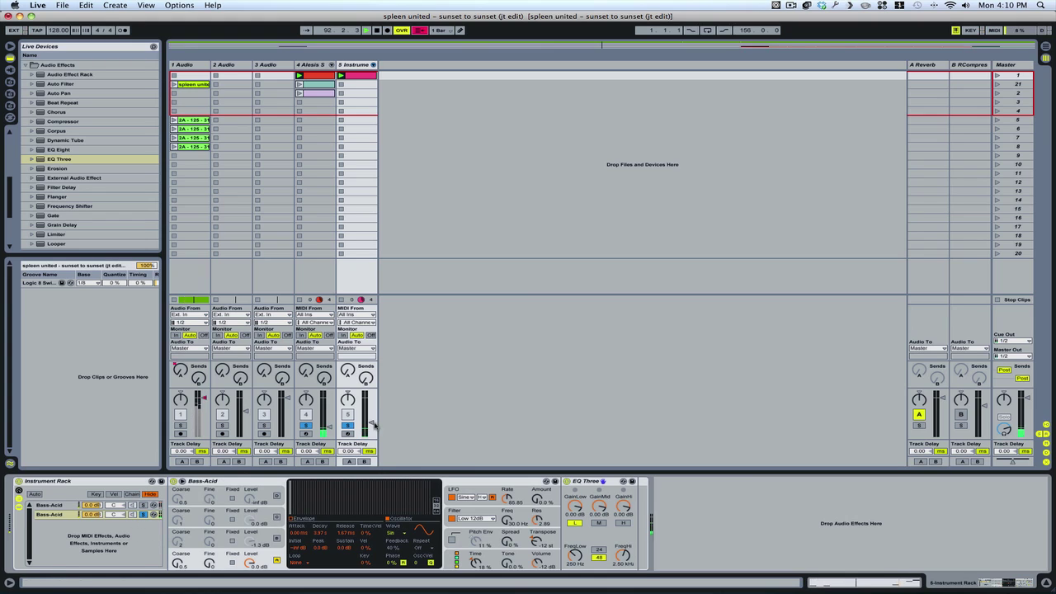
left_click_drag(370, 417, 372, 411)
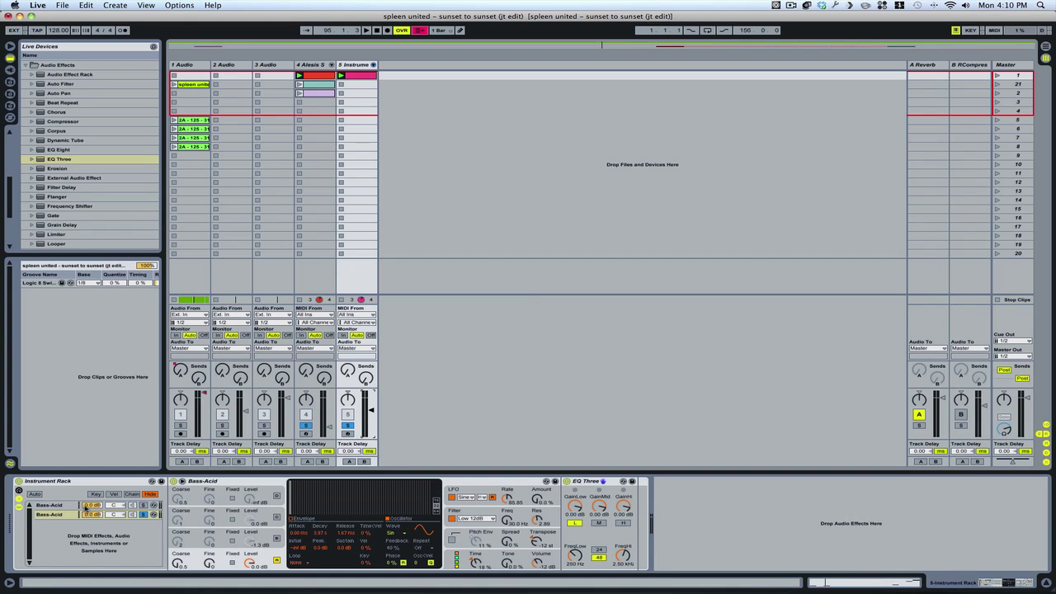
left_click(90, 505)
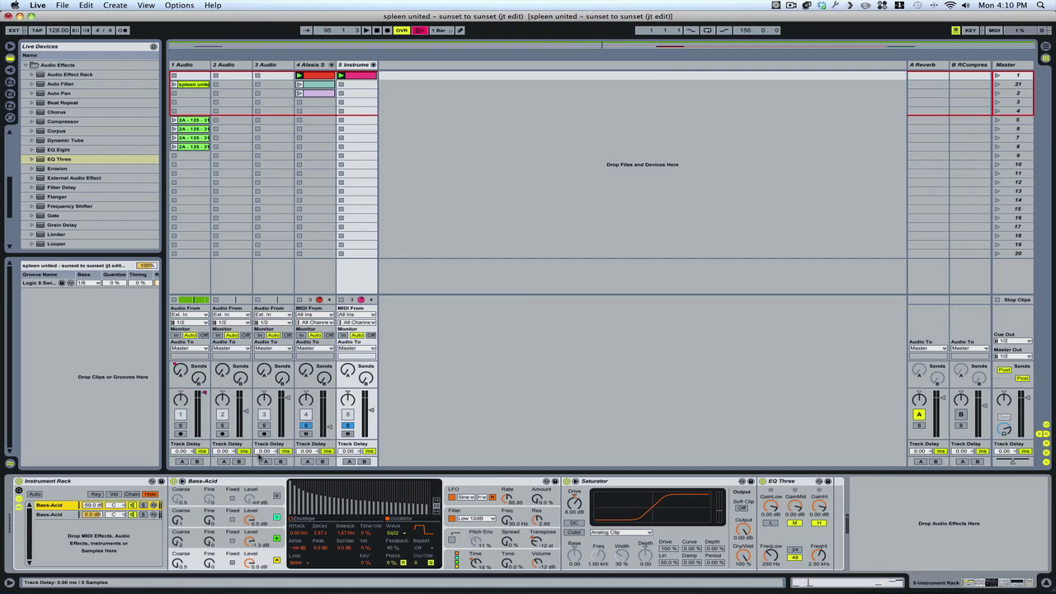
key("space")
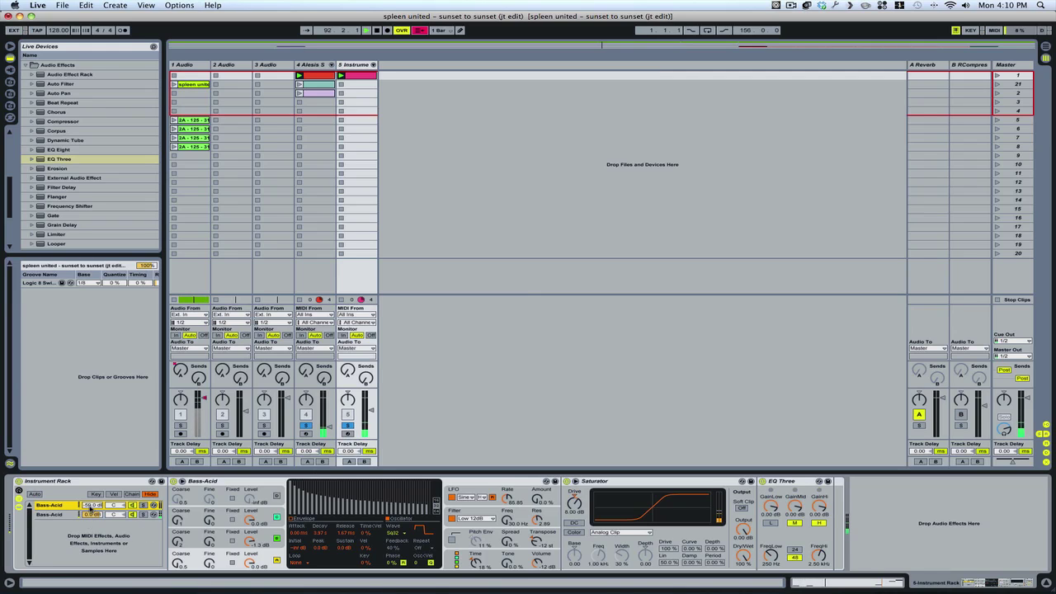
left_click_drag(93, 504, 92, 473)
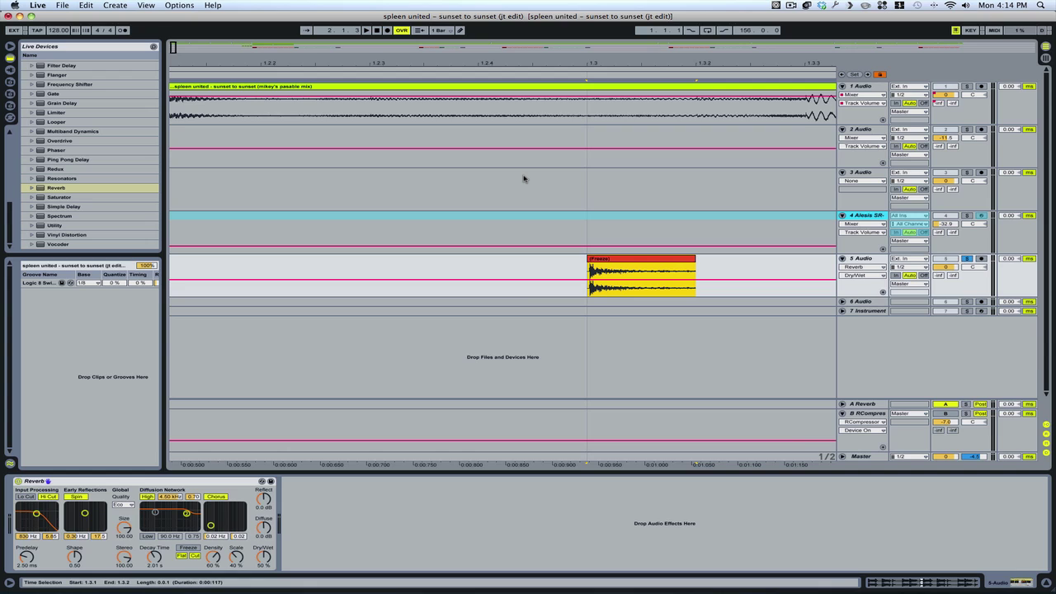
Play from bar 1.3.1 and inspect the Freeze clip and track 5's Reverb device
left_click(589, 275)
key("space")
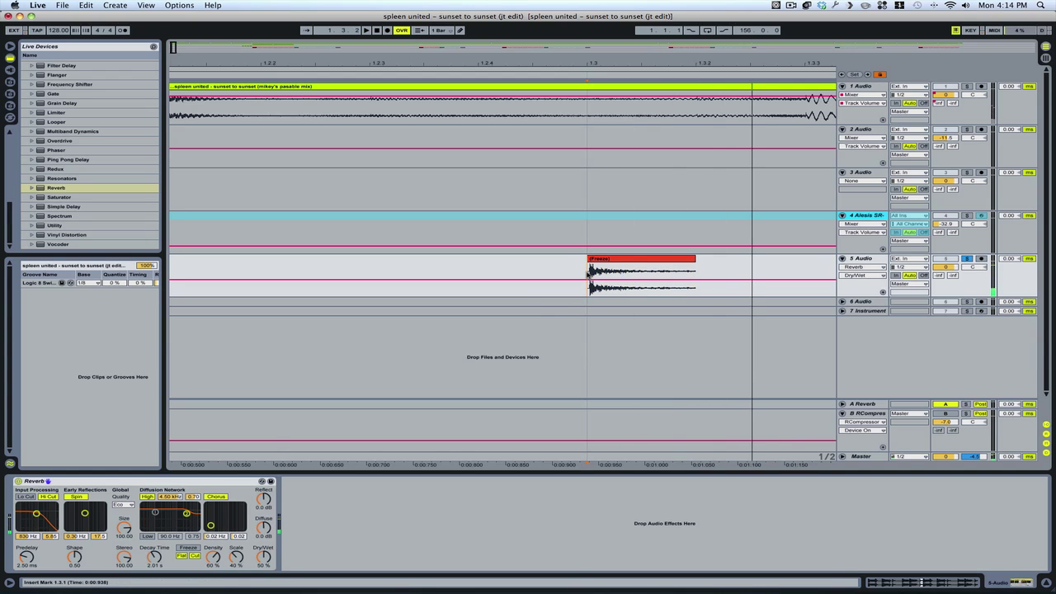
left_click(631, 259)
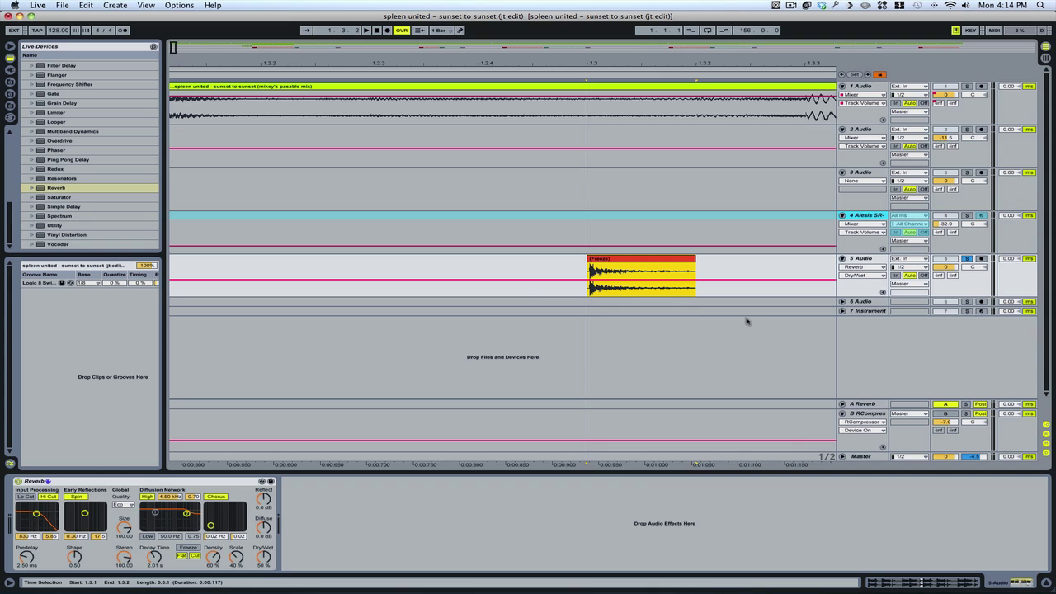
double_click(650, 260)
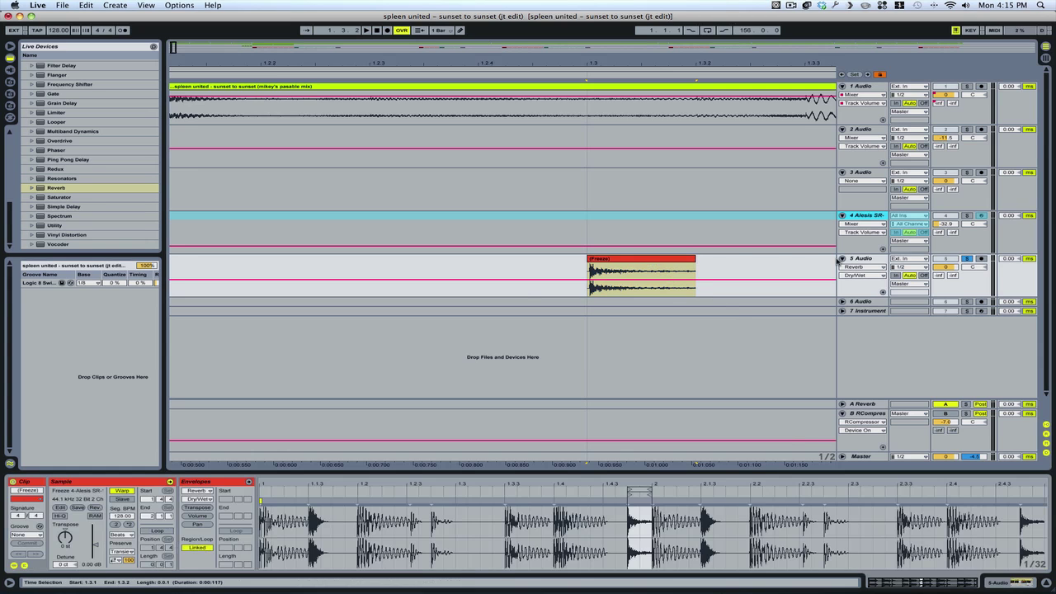
left_click(861, 261)
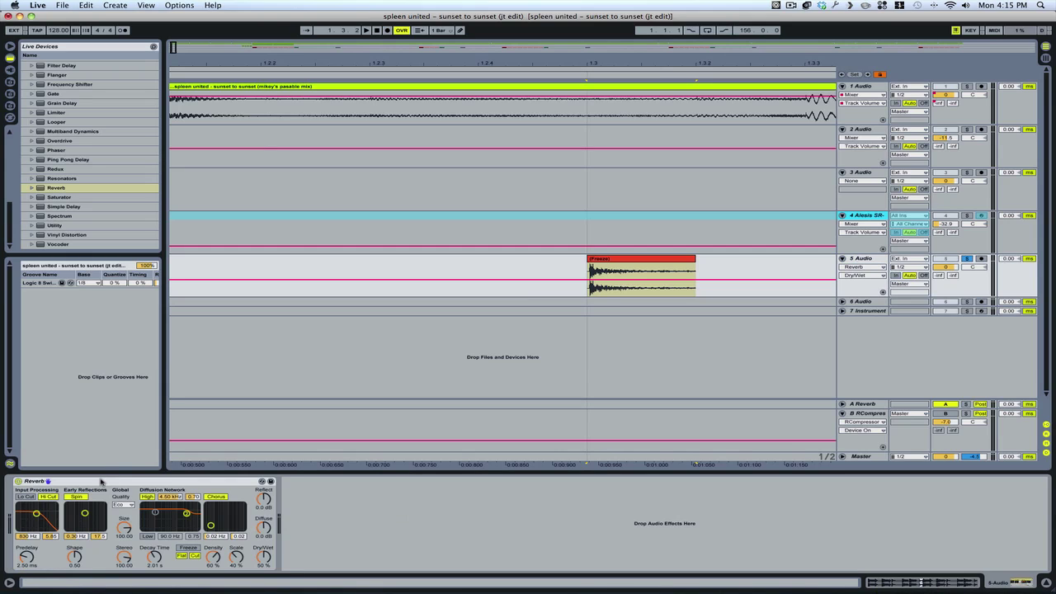
left_click(101, 484)
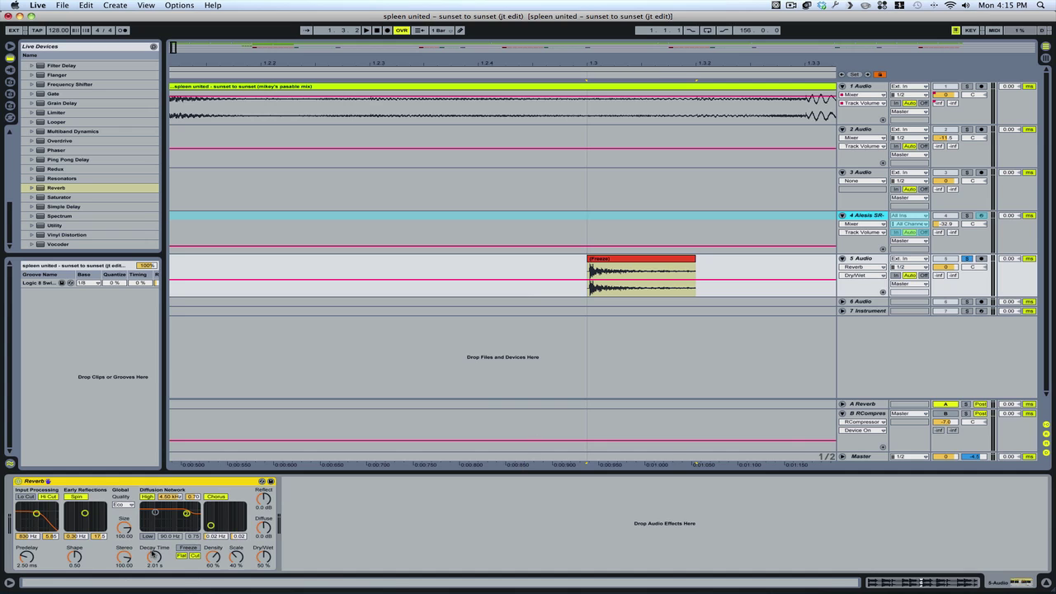
Consolidate the Freeze clip into one sample, reverse it, and play it back
left_click(636, 273)
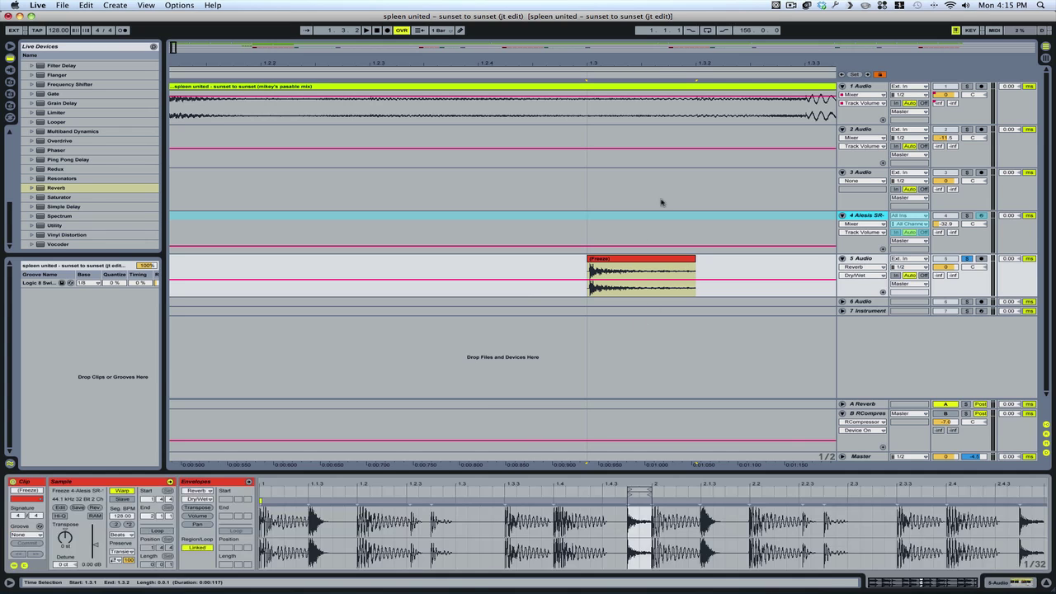
right_click(635, 262)
left_click(673, 337)
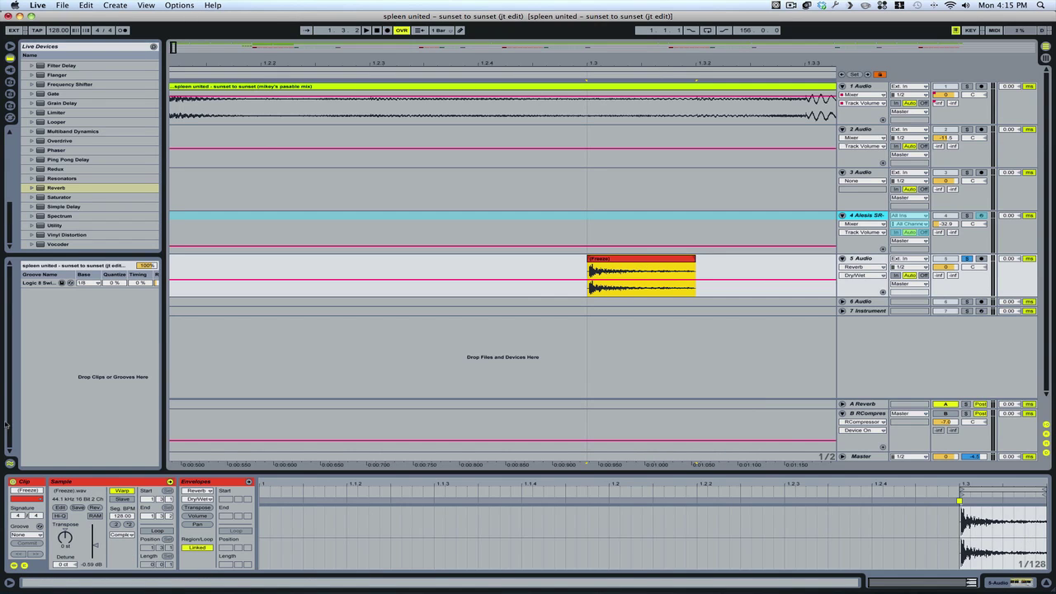
left_click(94, 510)
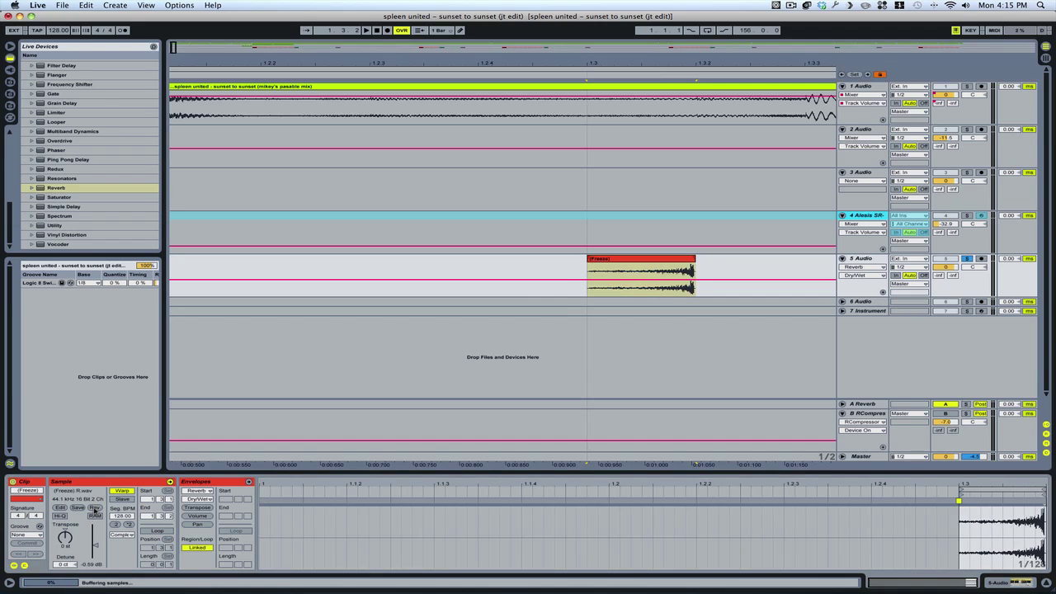
left_click(593, 260)
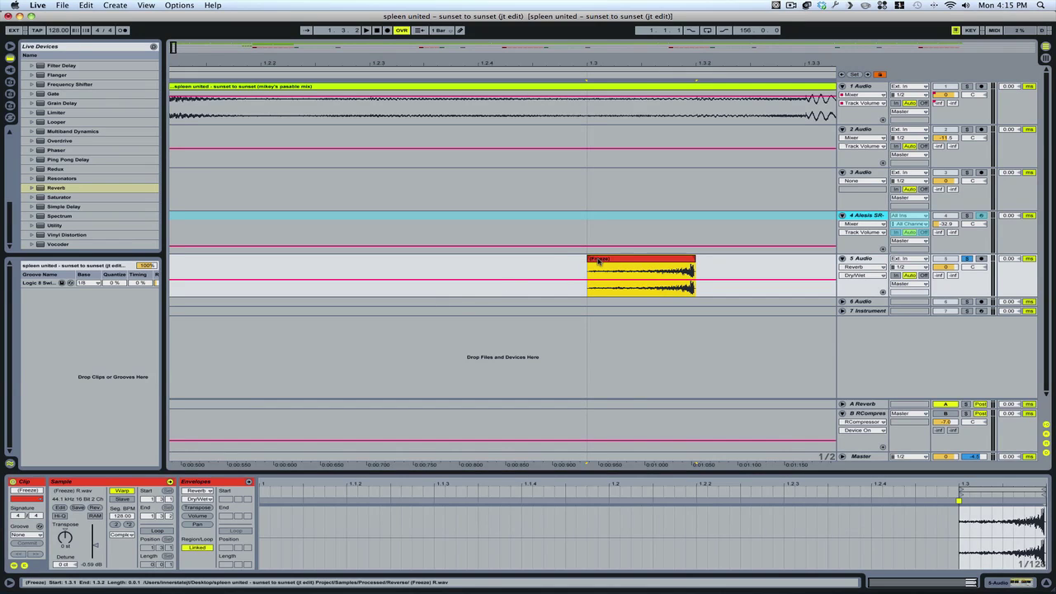
key("space")
key("space")
left_click(925, 304)
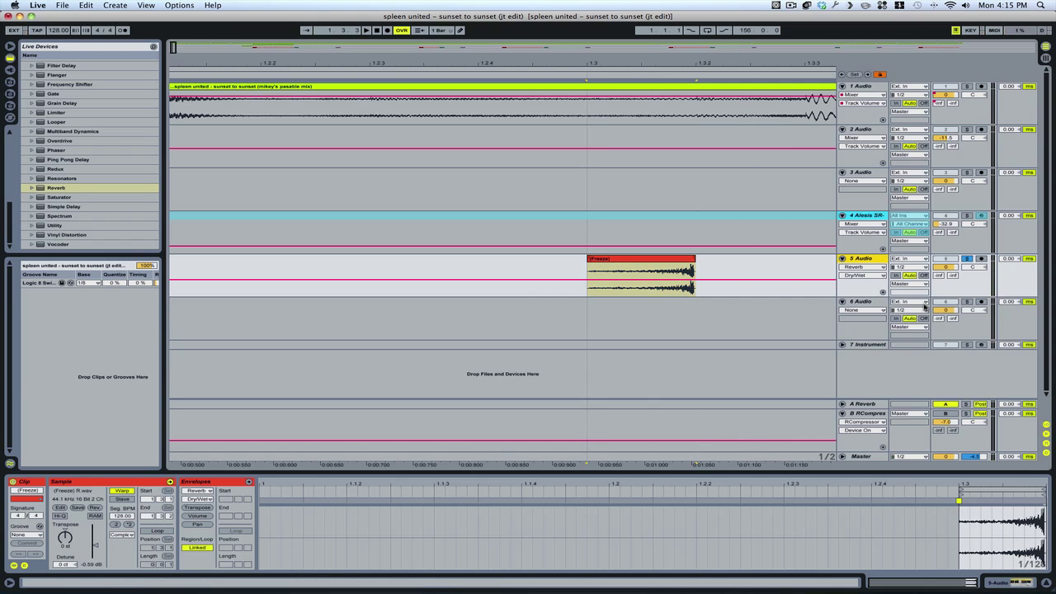
Set track 6's input to 5-Audio, Monitor to In, and arm it for recording
left_click(860, 305)
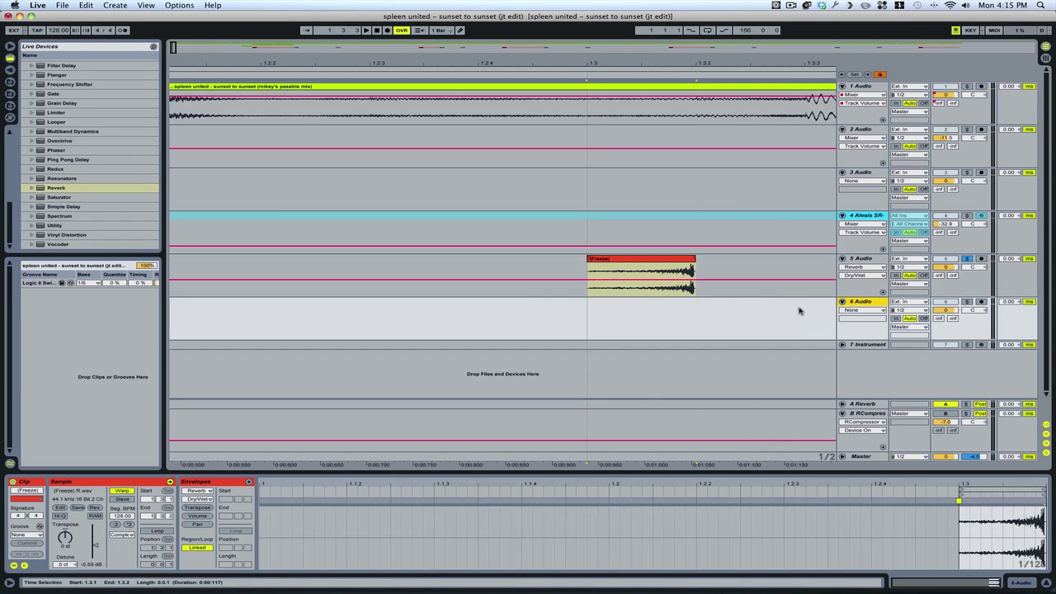
left_click(918, 303)
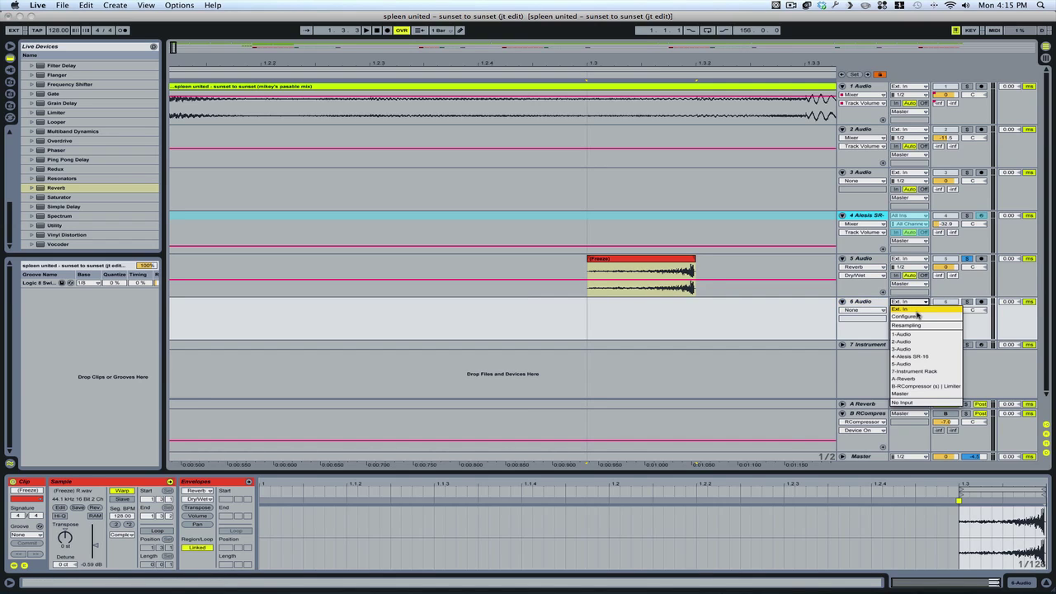
left_click(904, 364)
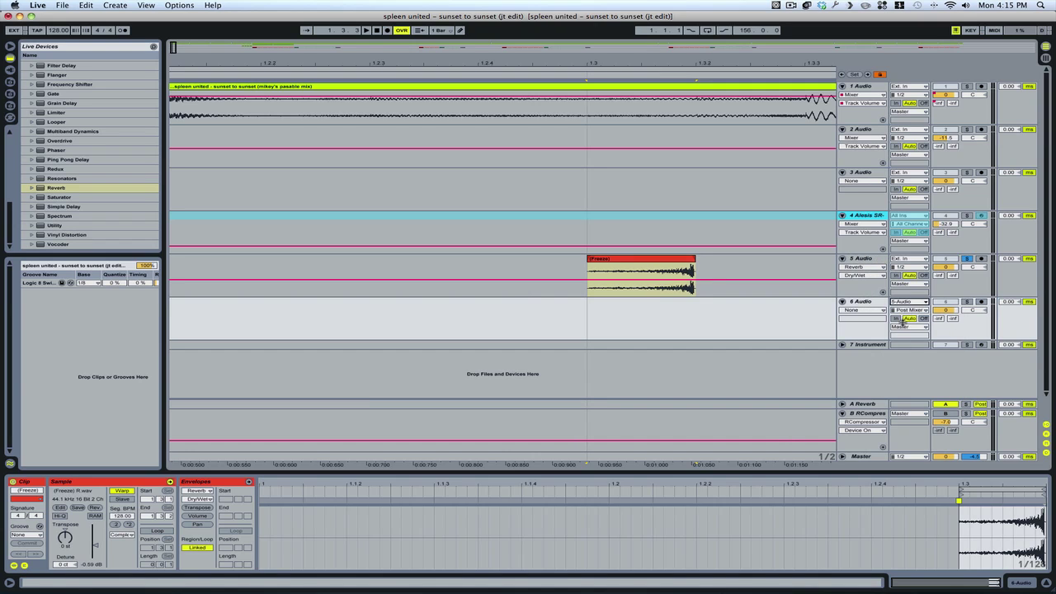
left_click(896, 319)
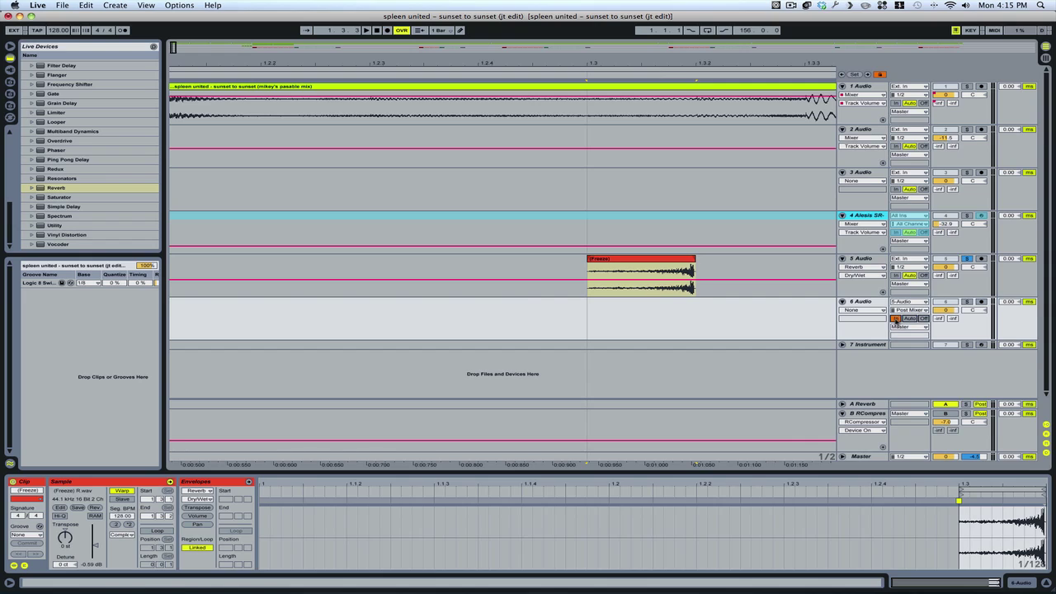
left_click(981, 301)
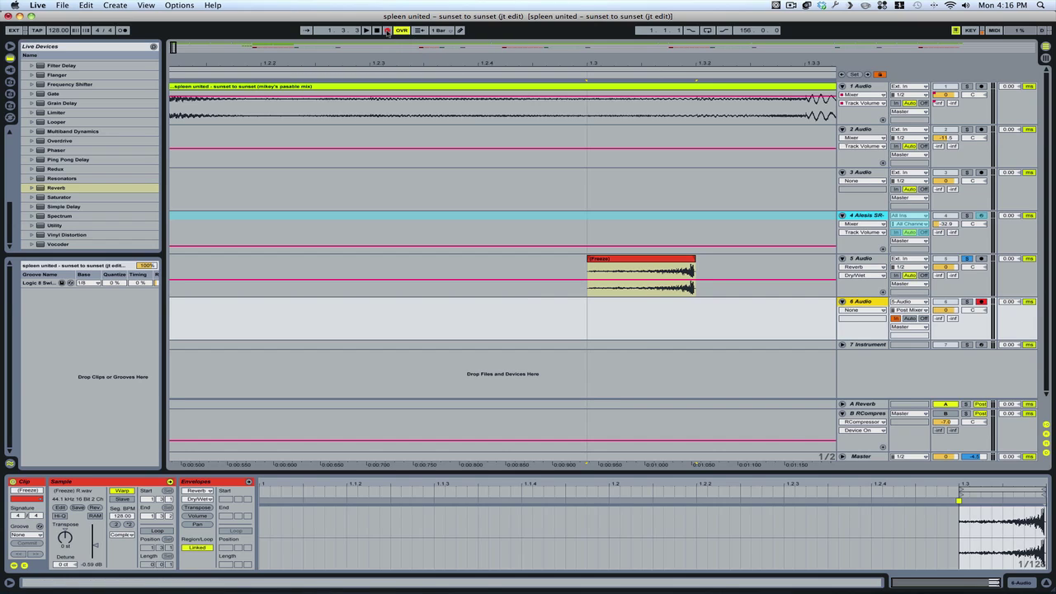
Record track 5's reversed audio onto track 6 as a new 6-Audio clip from bar 1.3
left_click(366, 30)
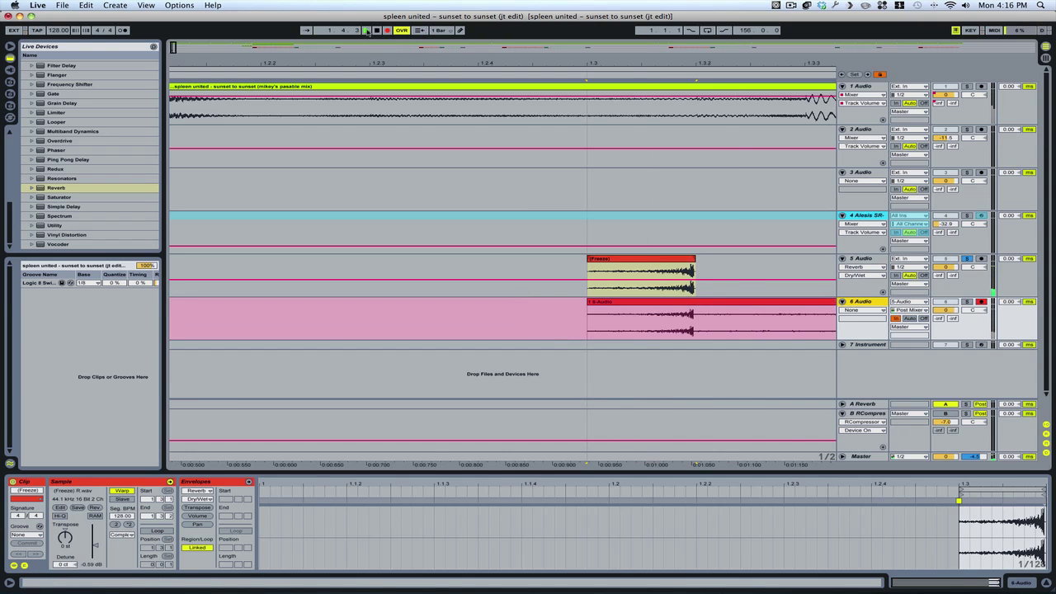
left_click(376, 31)
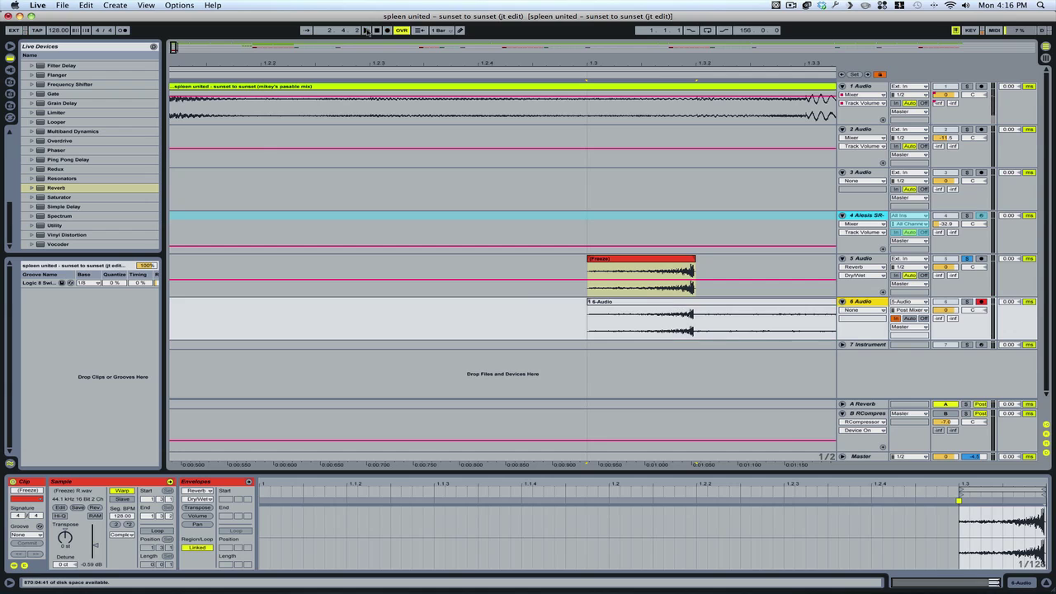
left_click(628, 304)
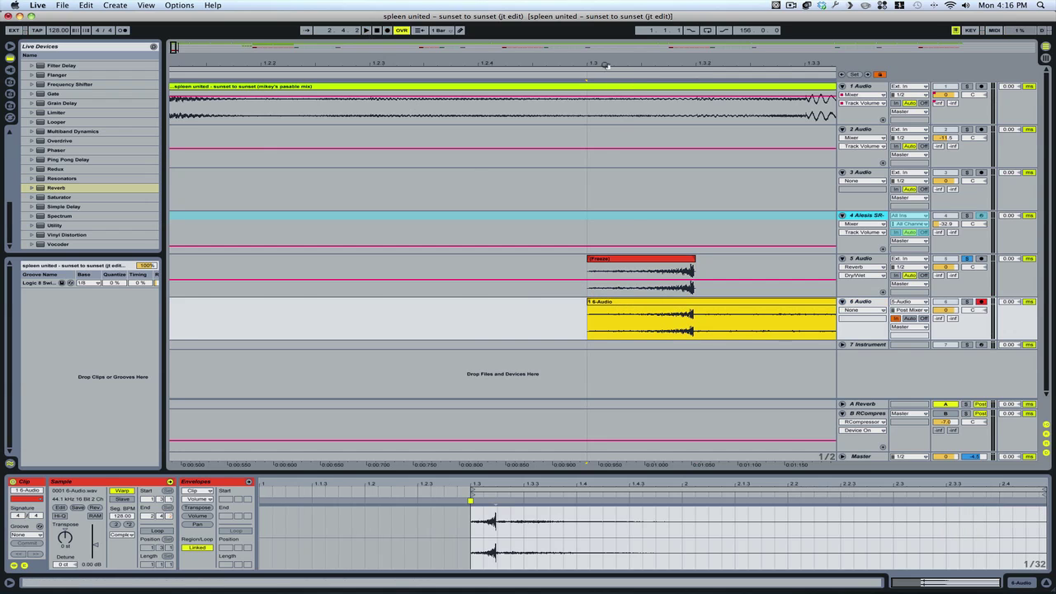
left_click_drag(606, 65, 606, 108)
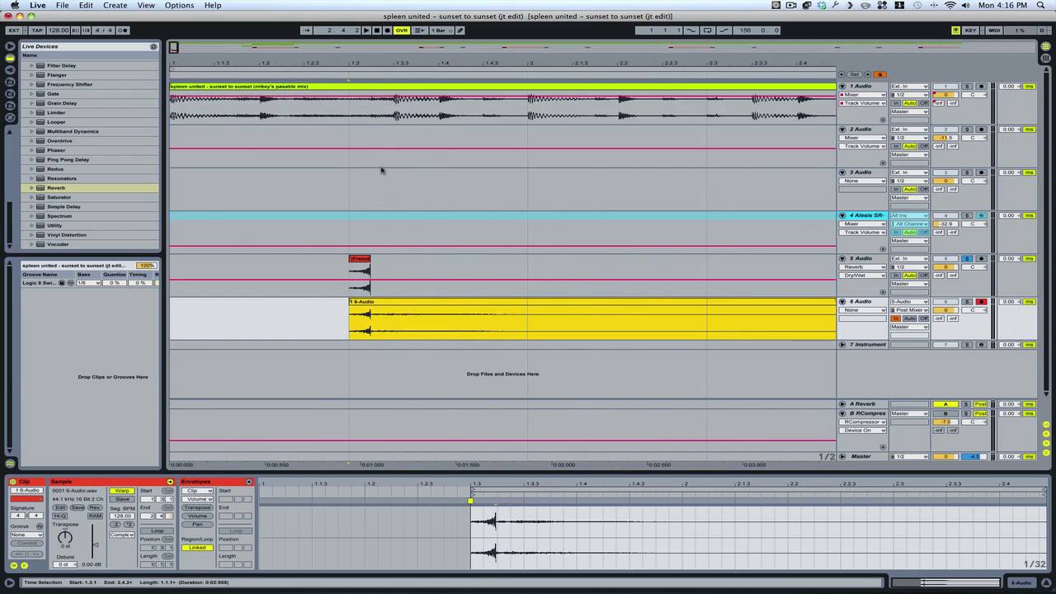
Reverse the 6-Audio clip and return the Freeze clip to forward playback
left_click(475, 304)
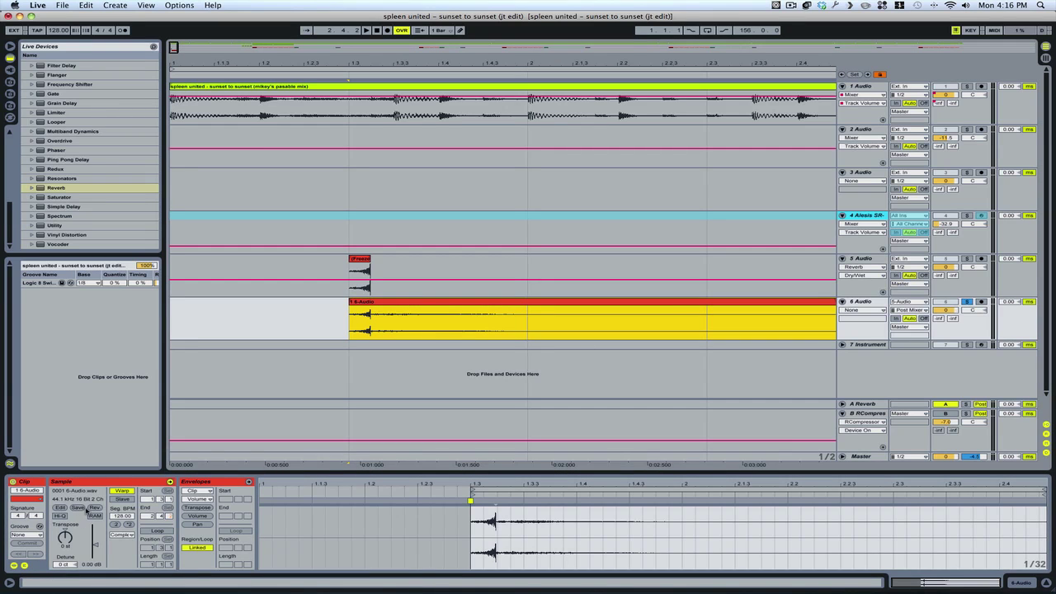
left_click(94, 508)
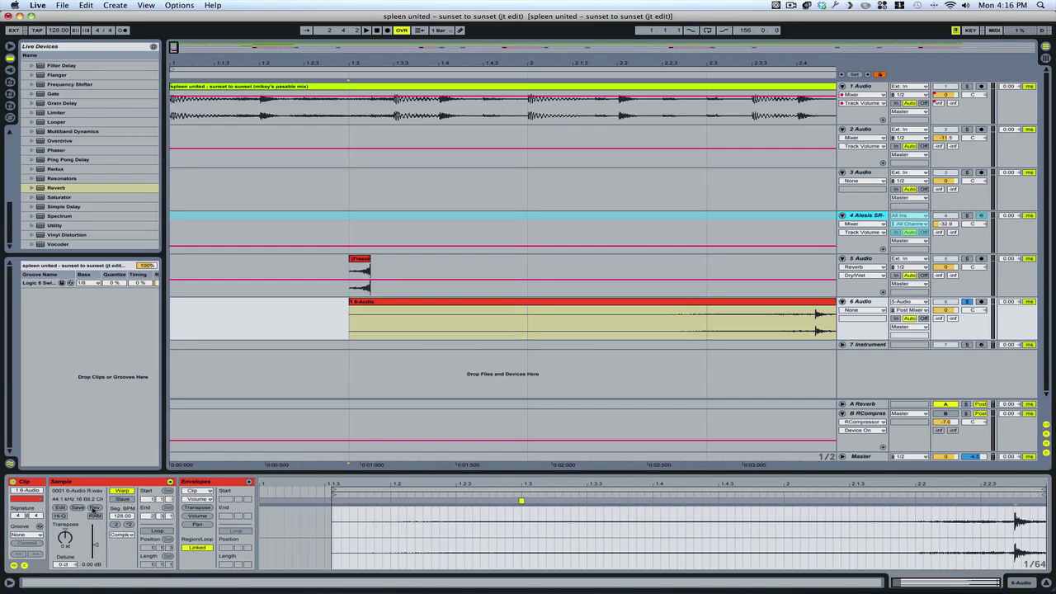
left_click(361, 263)
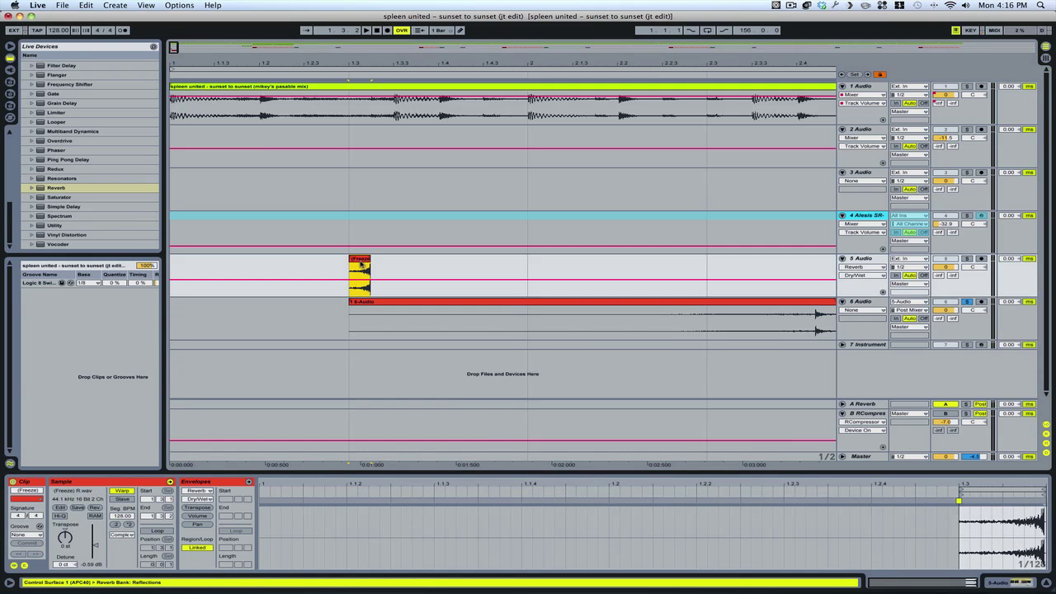
left_click(94, 507)
Move the Freeze clip to bar 2.3, shift 6-Audio one beat later, and play back
left_click_drag(361, 263, 644, 268)
left_click(635, 308)
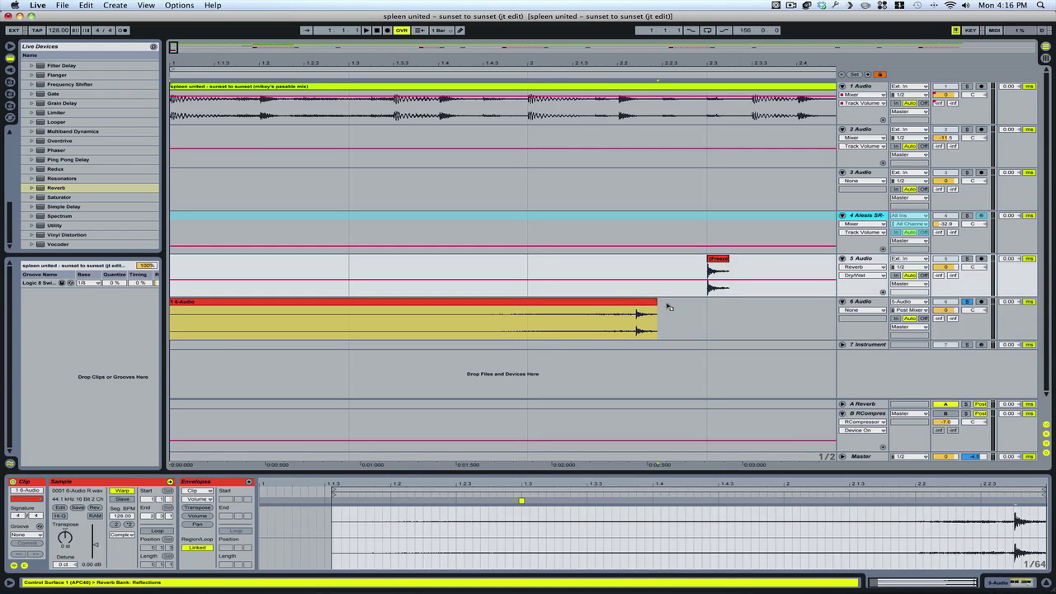
left_click(716, 309)
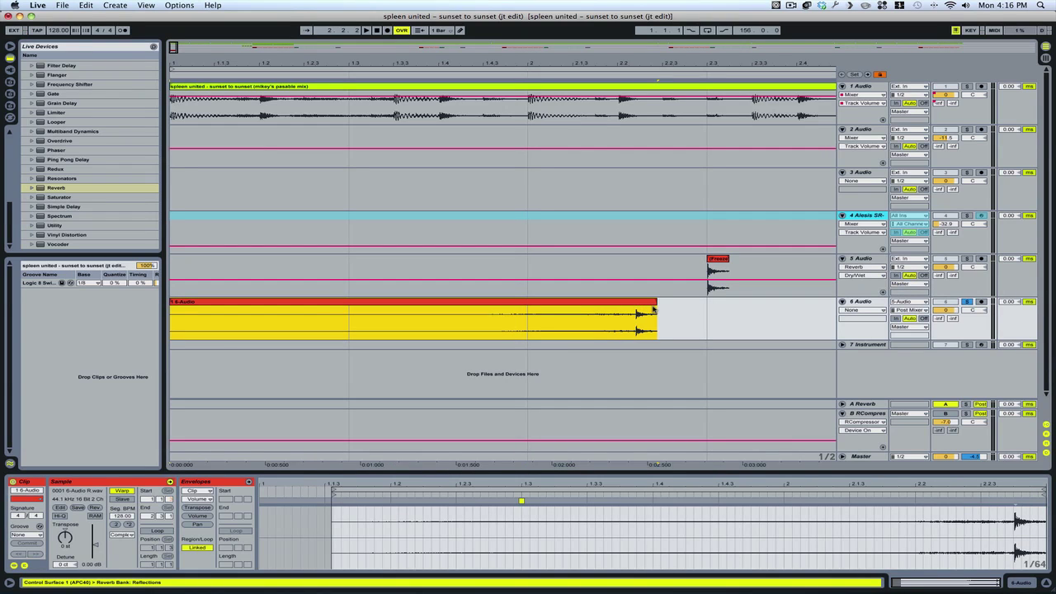
left_click_drag(631, 308, 702, 305)
key("space")
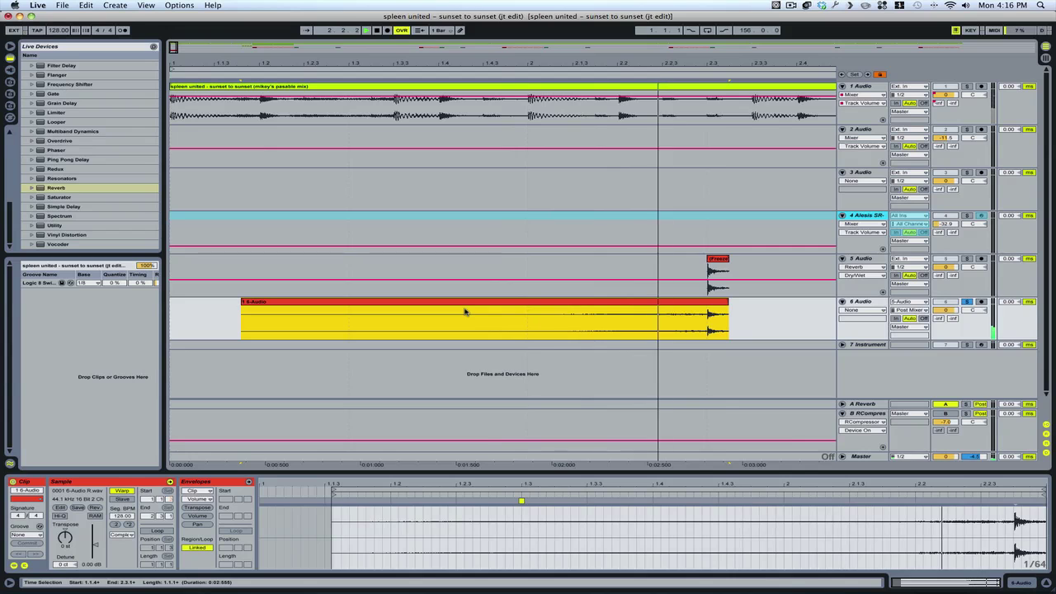
key("space")
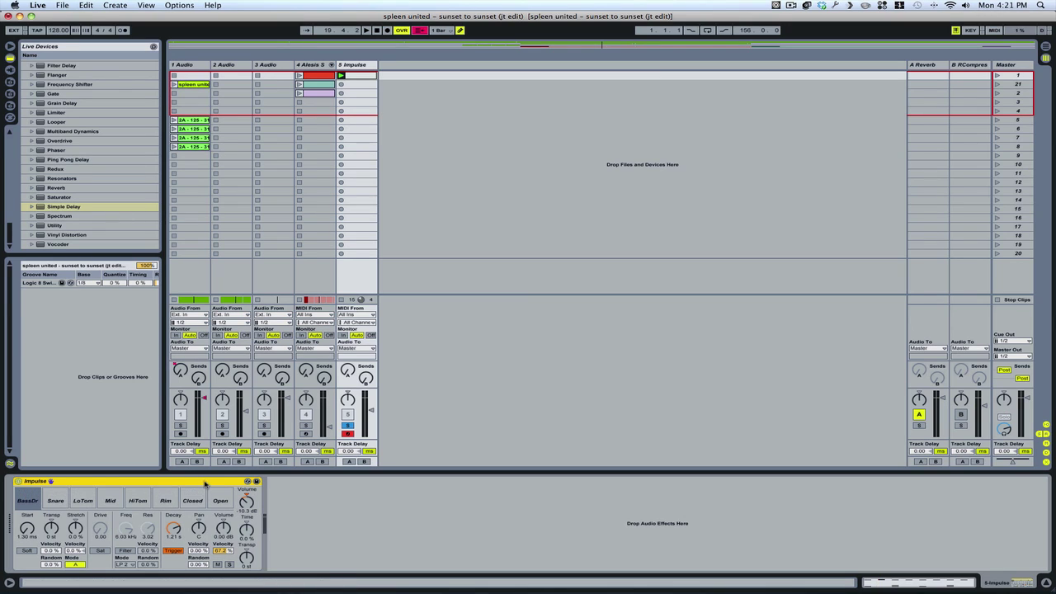
Insert two audio tracks after 5 Impulse and feed track 6 from Impulse's Snare channel
left_click(359, 66)
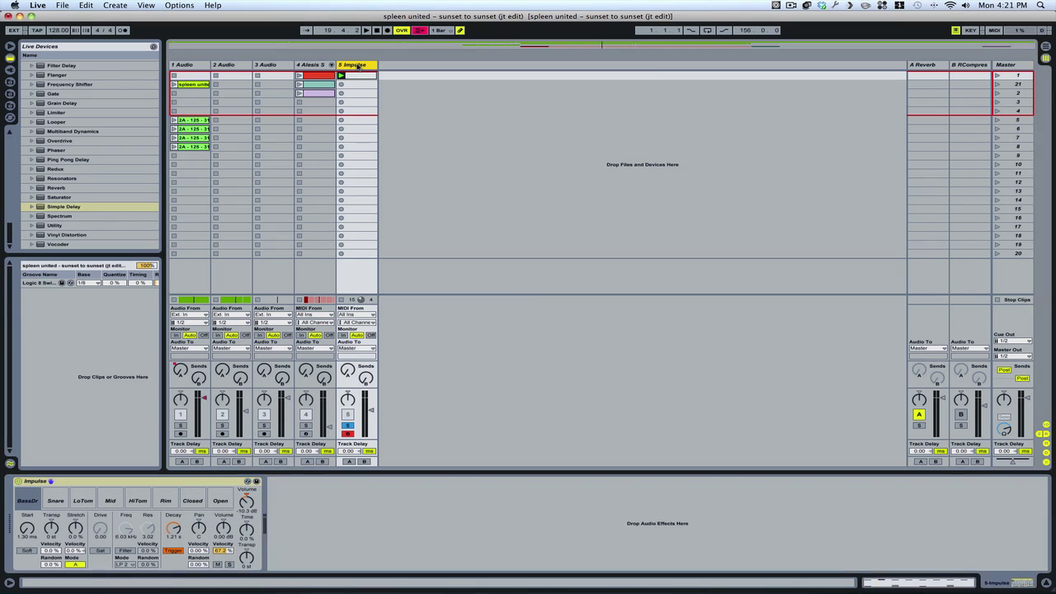
key("super+t")
key("super+t")
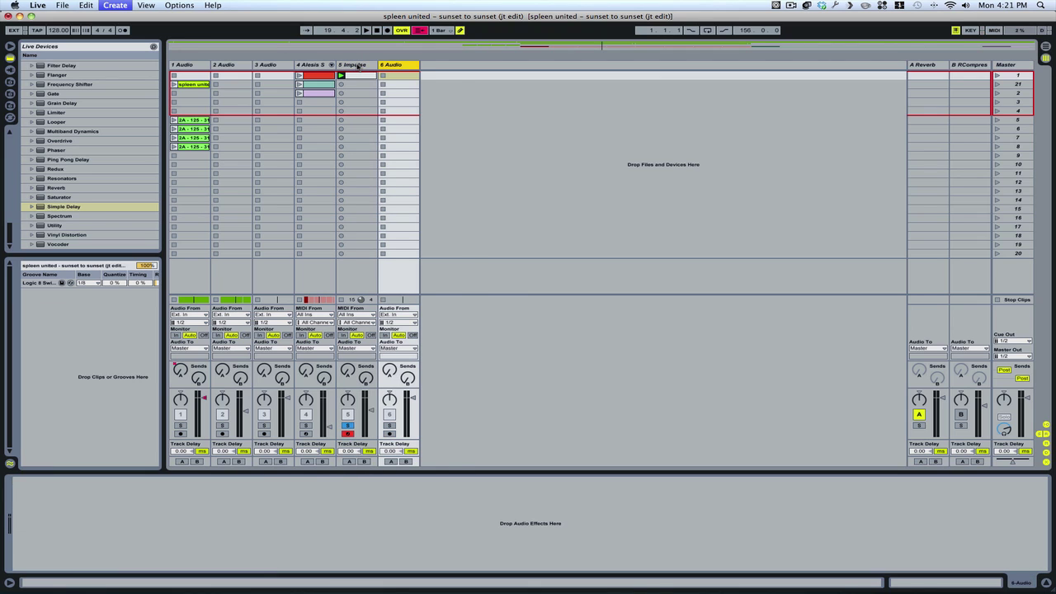
left_click(390, 66)
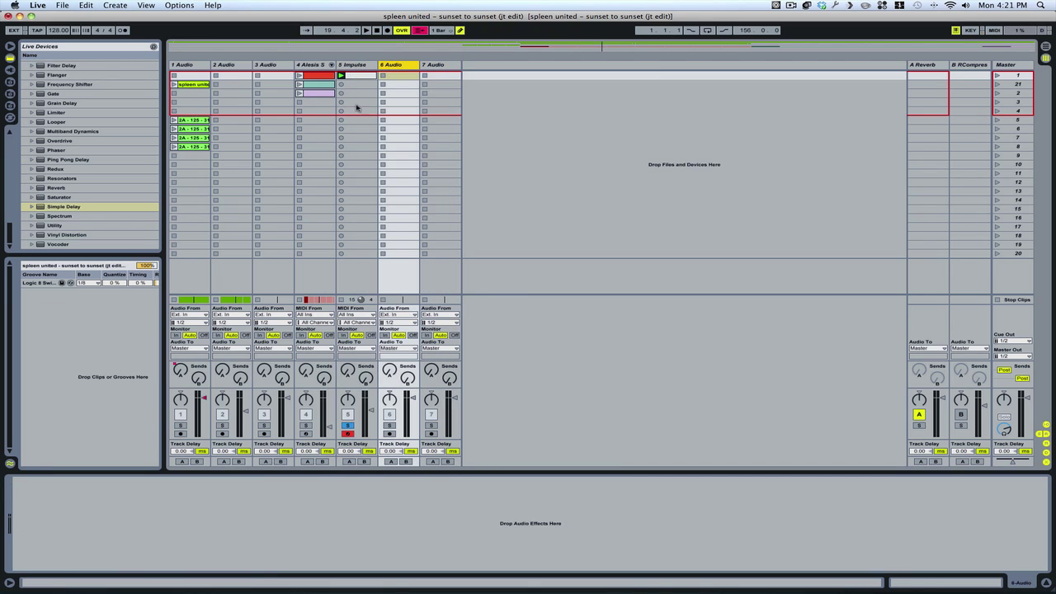
left_click(396, 314)
left_click(406, 314)
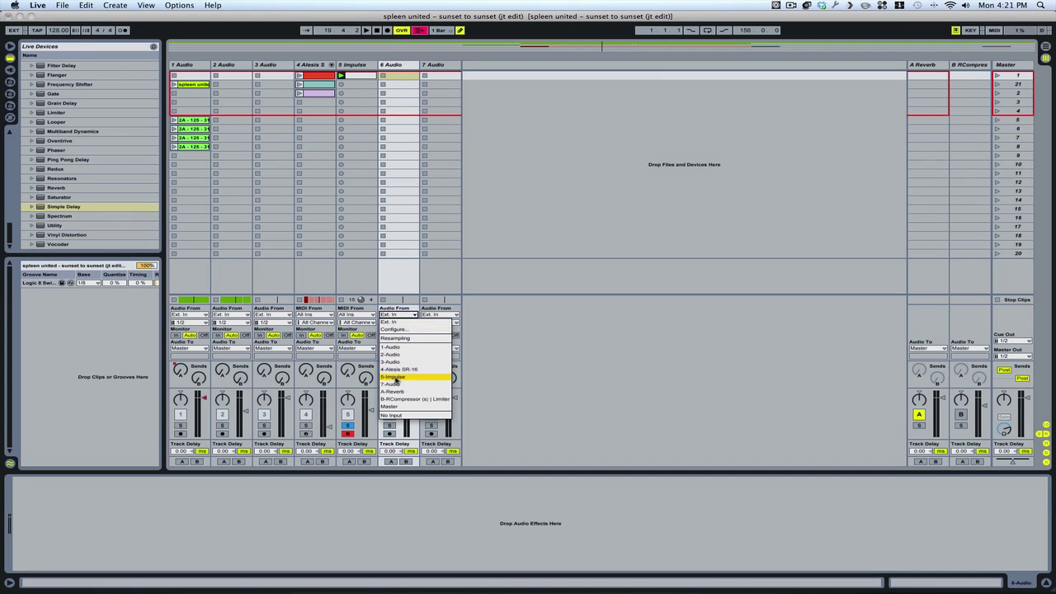
left_click(395, 377)
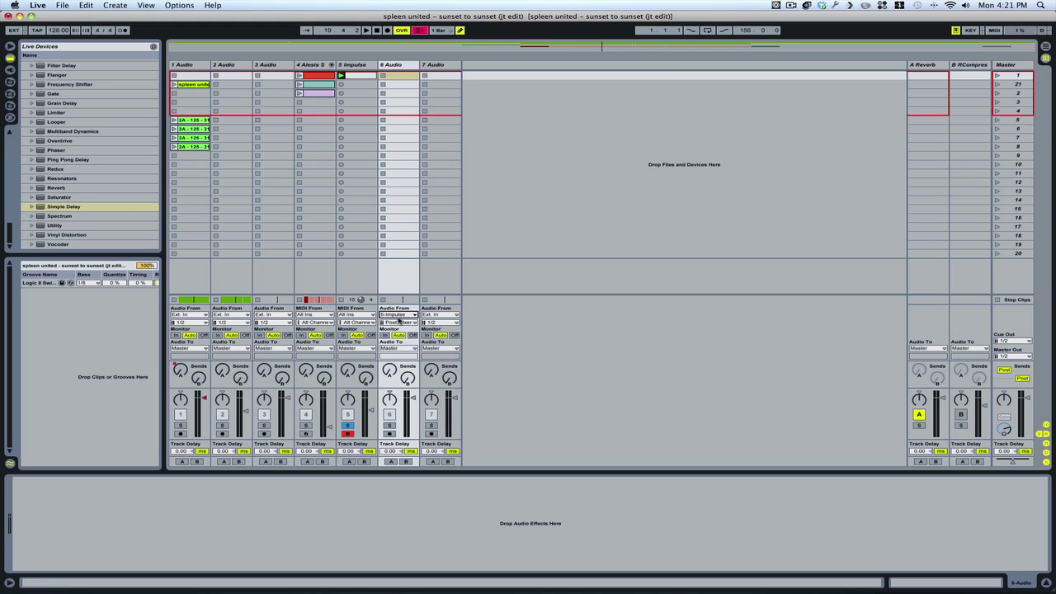
left_click(397, 324)
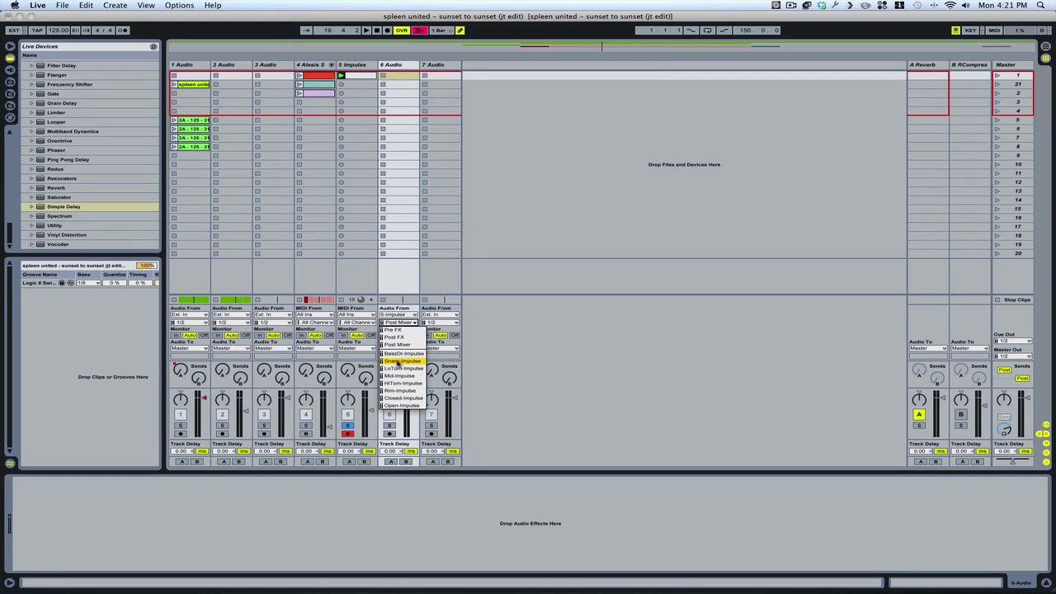
left_click(398, 361)
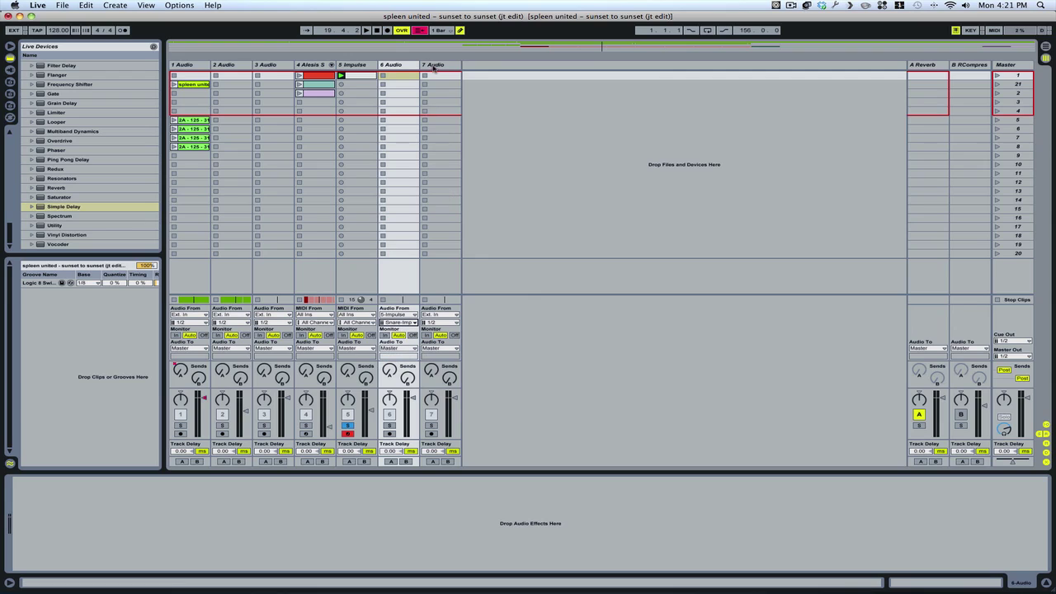
Feed track 7 from 5 Impulse's Closed channel
left_click(435, 65)
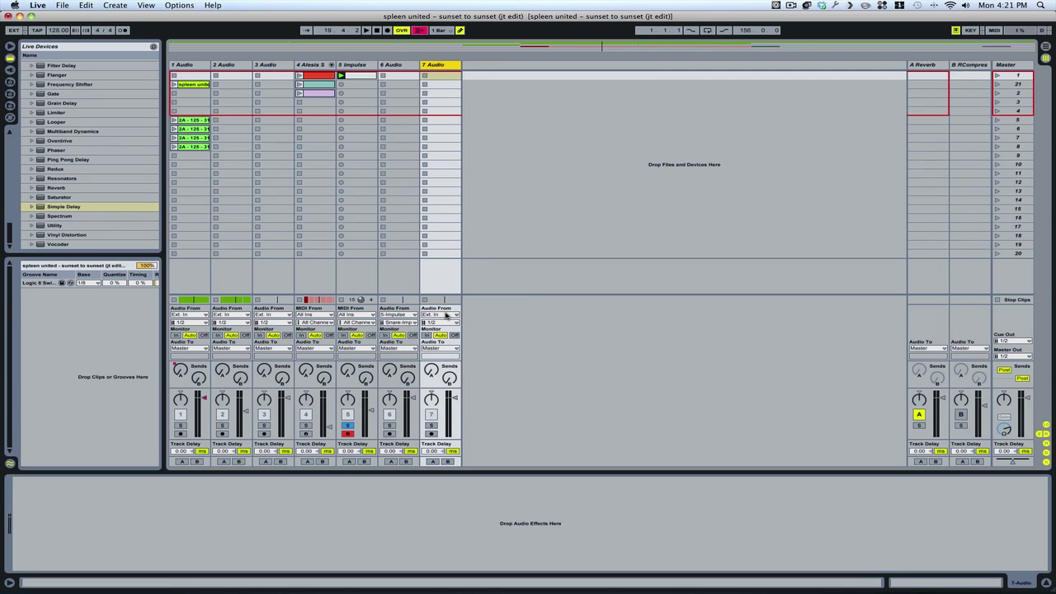
left_click(444, 316)
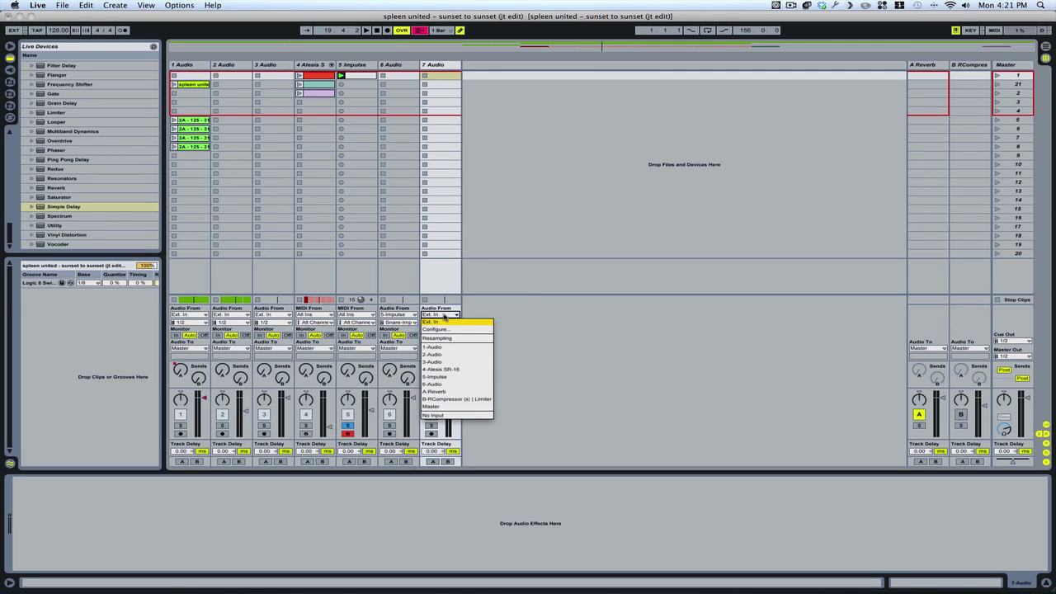
left_click(444, 377)
left_click(454, 323)
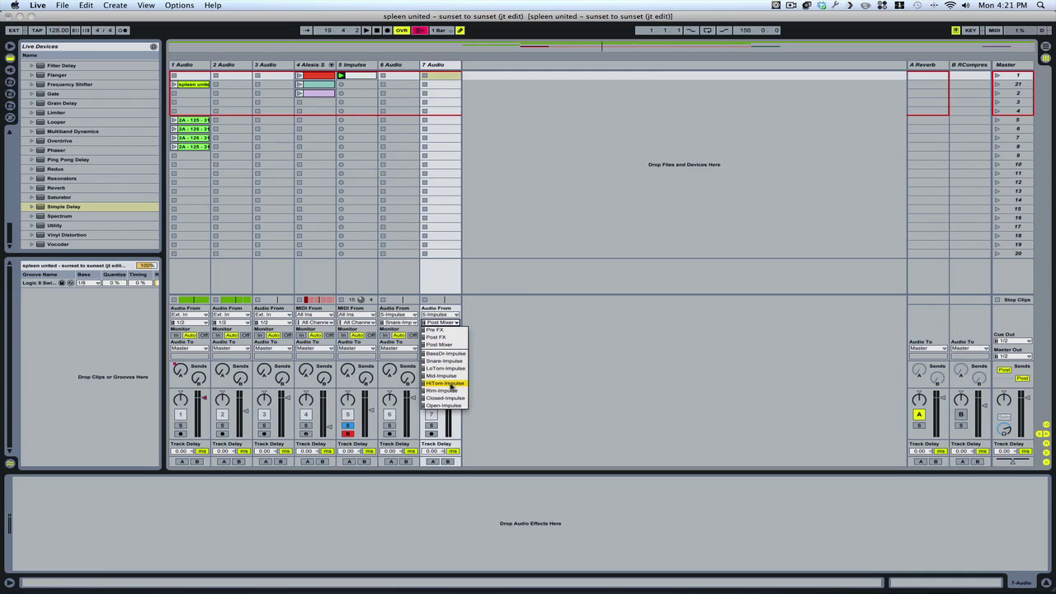
left_click(447, 399)
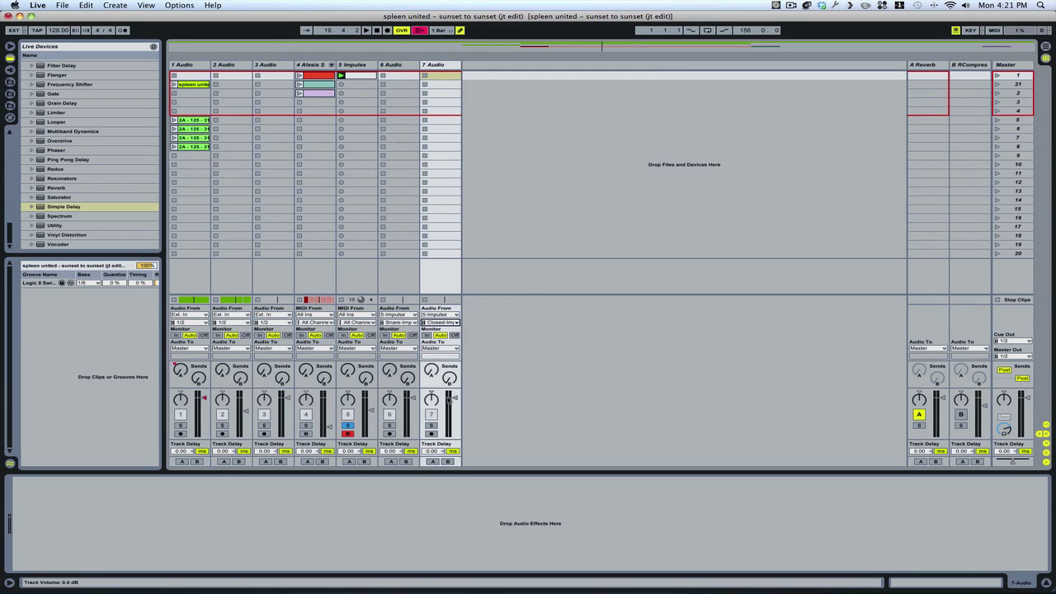
Set Monitor to In on tracks 6 and 7, solo track 6, and lower track 7 to -12.7 dB
left_click(386, 336)
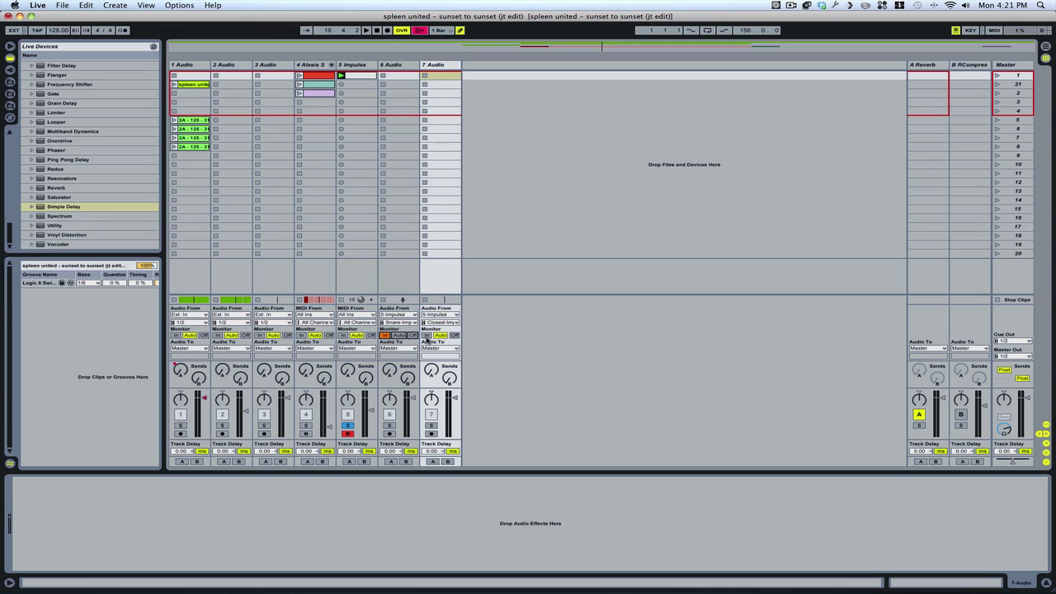
left_click(426, 336)
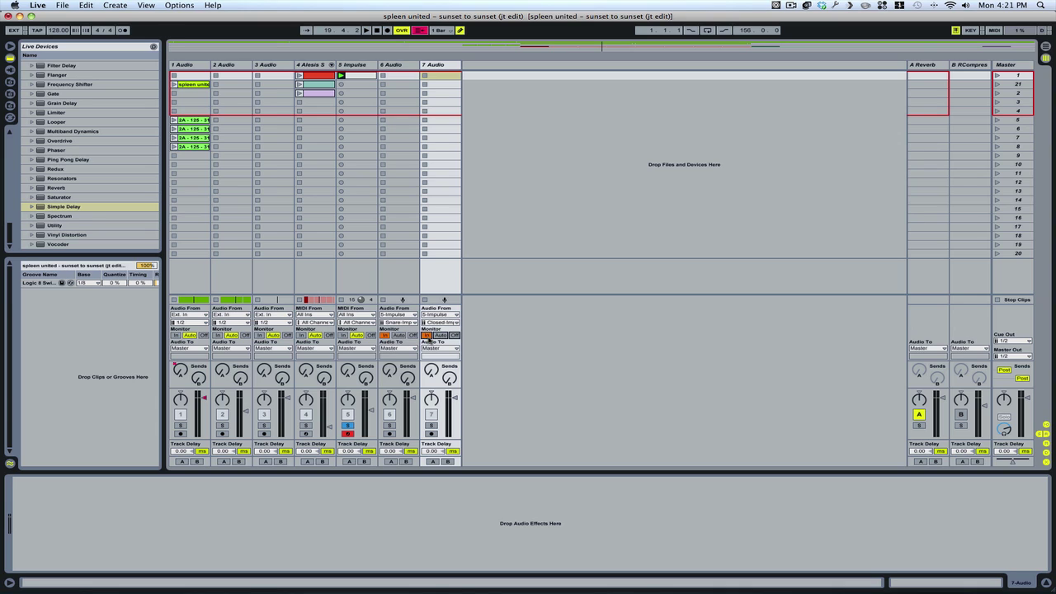
left_click(389, 426)
left_click(342, 76)
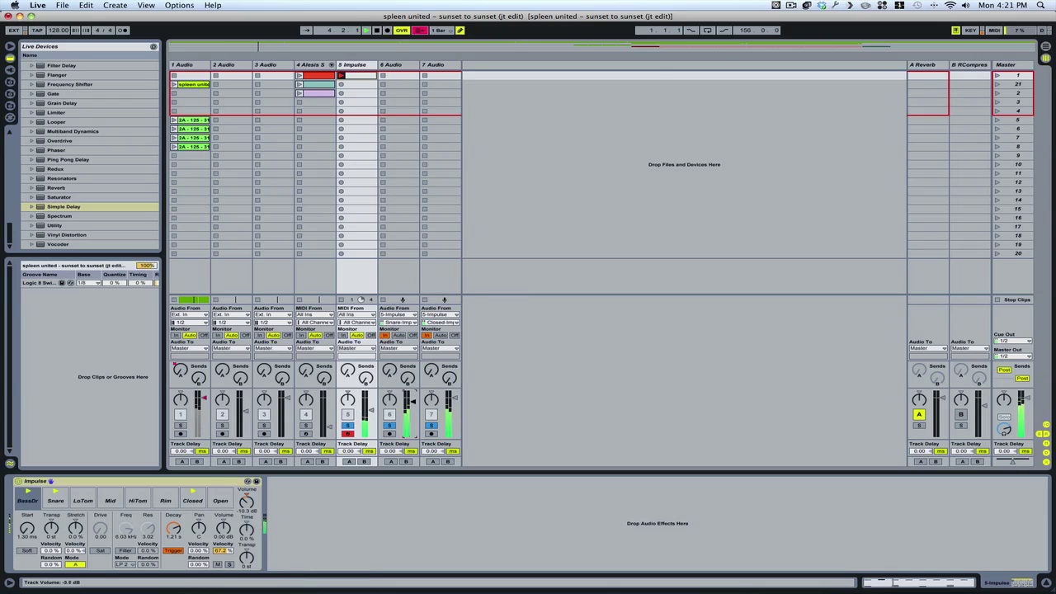
left_click_drag(456, 401, 456, 412)
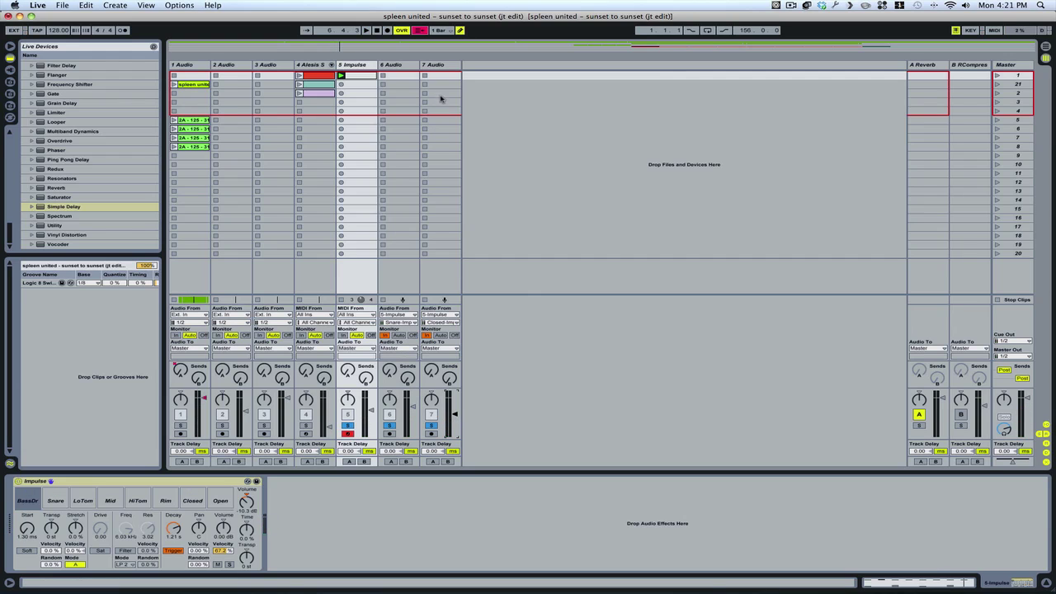
left_click(415, 74)
left_click(430, 66)
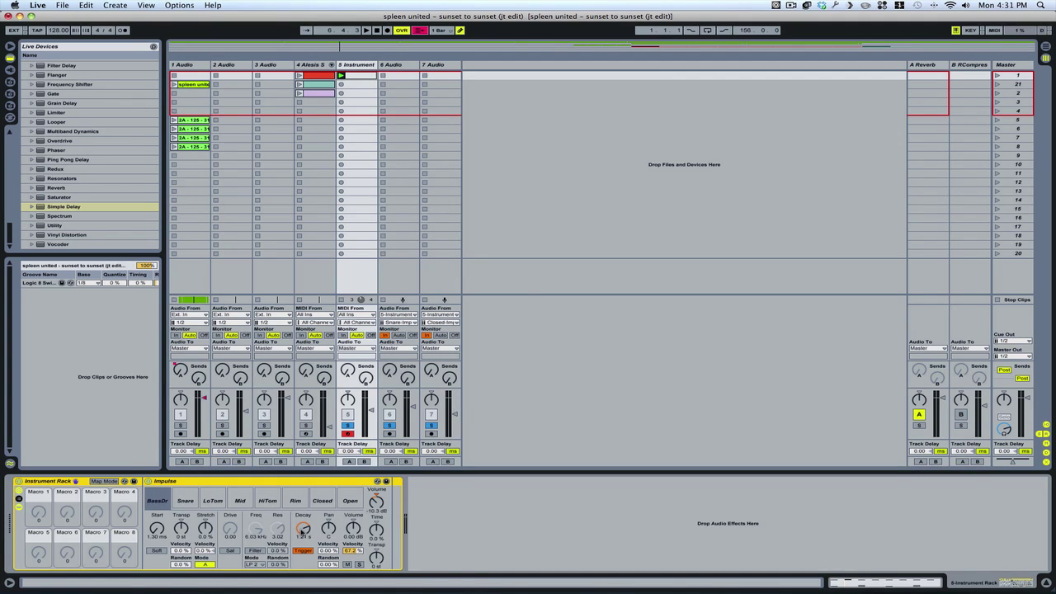
Map Impulse's Decay, Pan, Volume and Time knobs to Macro 1
right_click(304, 528)
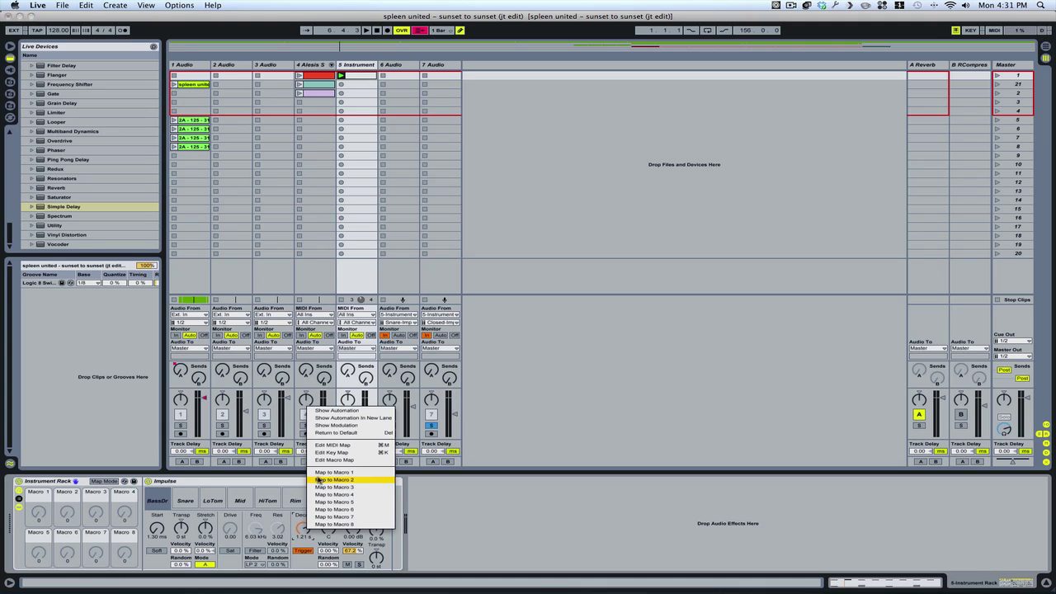
left_click(330, 479)
right_click(330, 525)
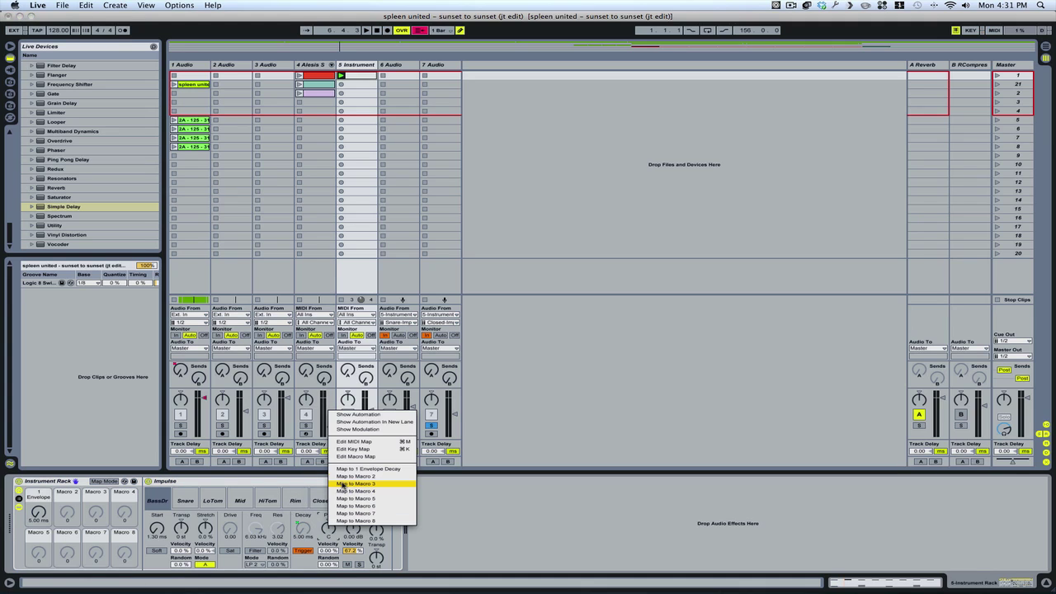
left_click(346, 470)
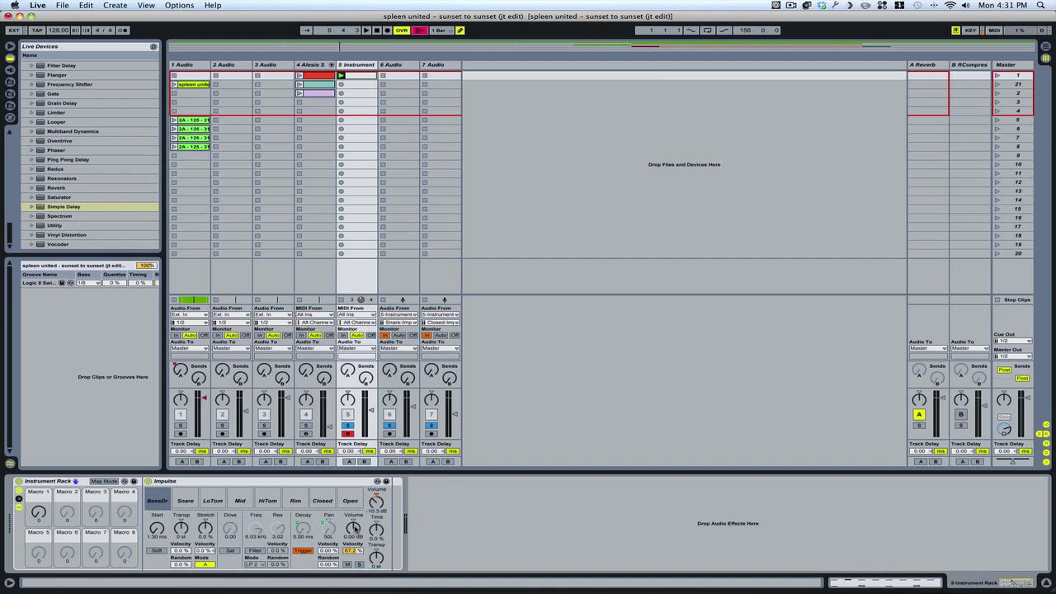
right_click(357, 530)
left_click(371, 471)
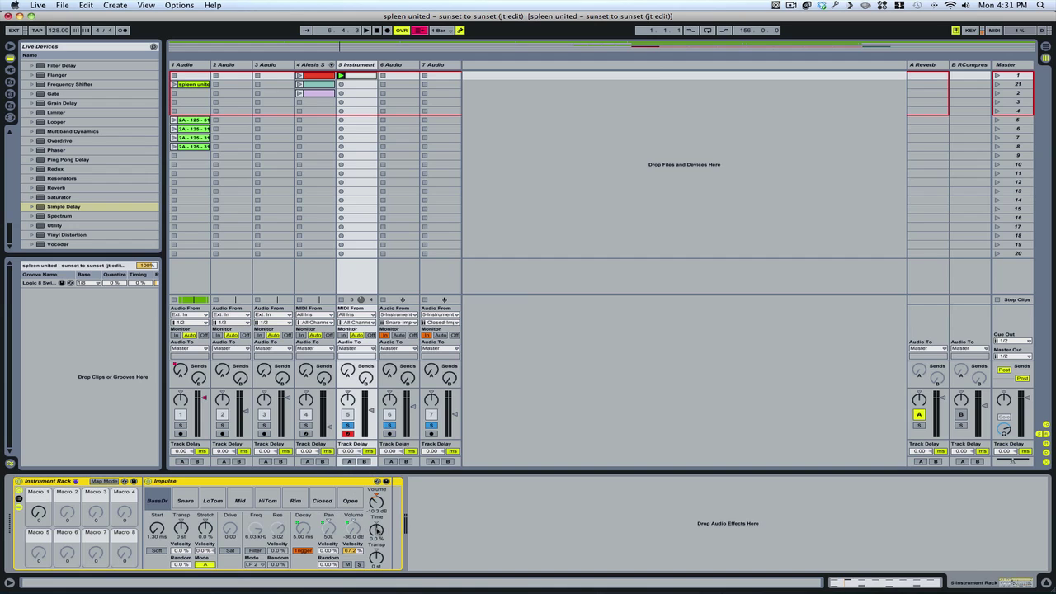
right_click(378, 530)
left_click(408, 471)
Turn Macro 1 up and show the list of macro mappings
left_click(20, 542)
left_click_drag(39, 514, 36, 508)
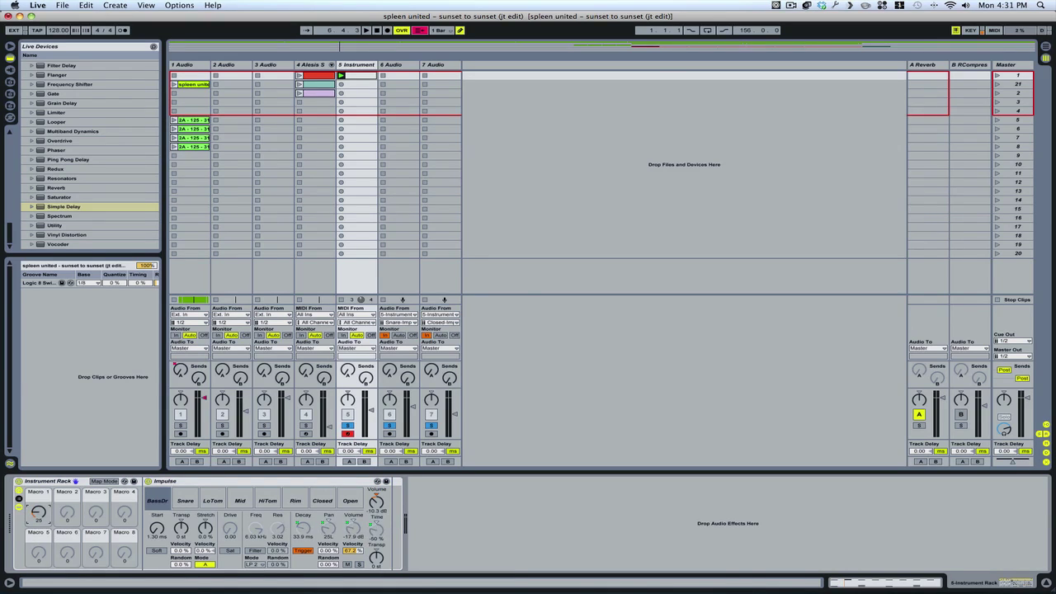
left_click(104, 481)
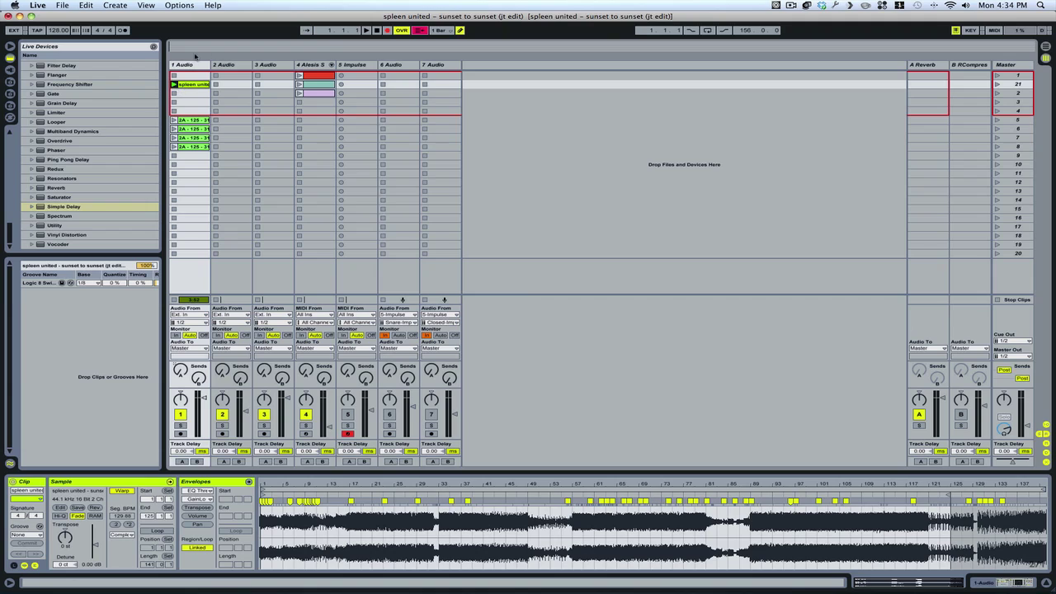
Launch spleen united and track 4's hi-hat and Bassdrum clips, with track 4 at -10 dB, then open Arrangement View
left_click(174, 85)
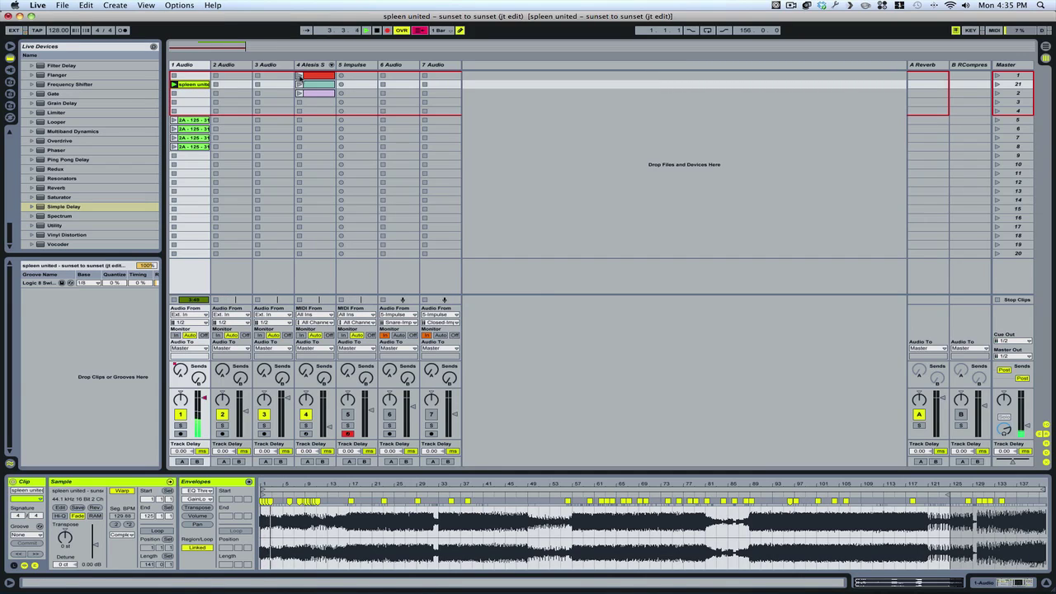
left_click(299, 76)
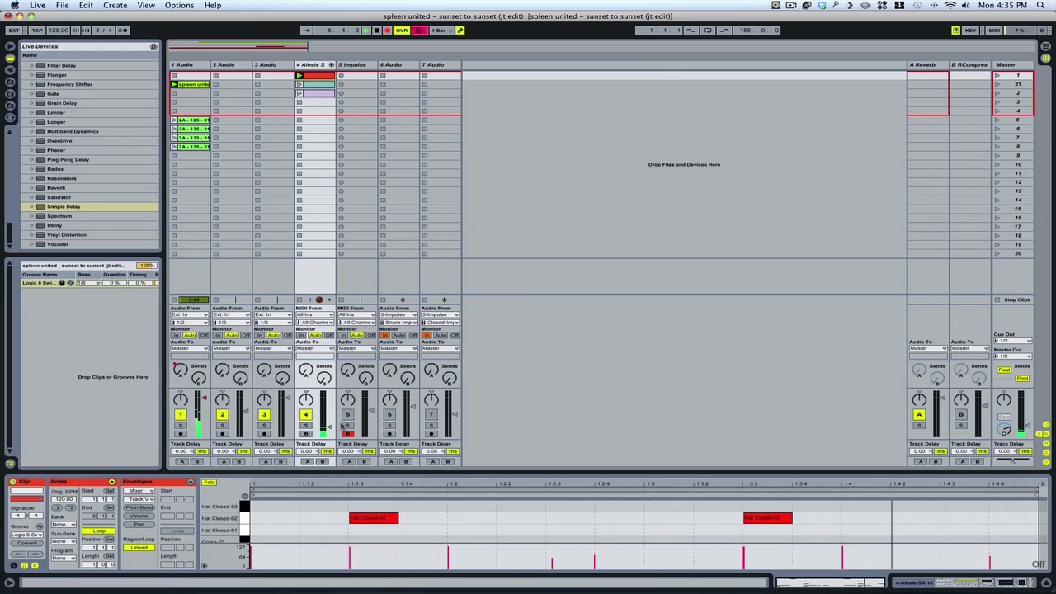
left_click_drag(328, 424, 328, 397)
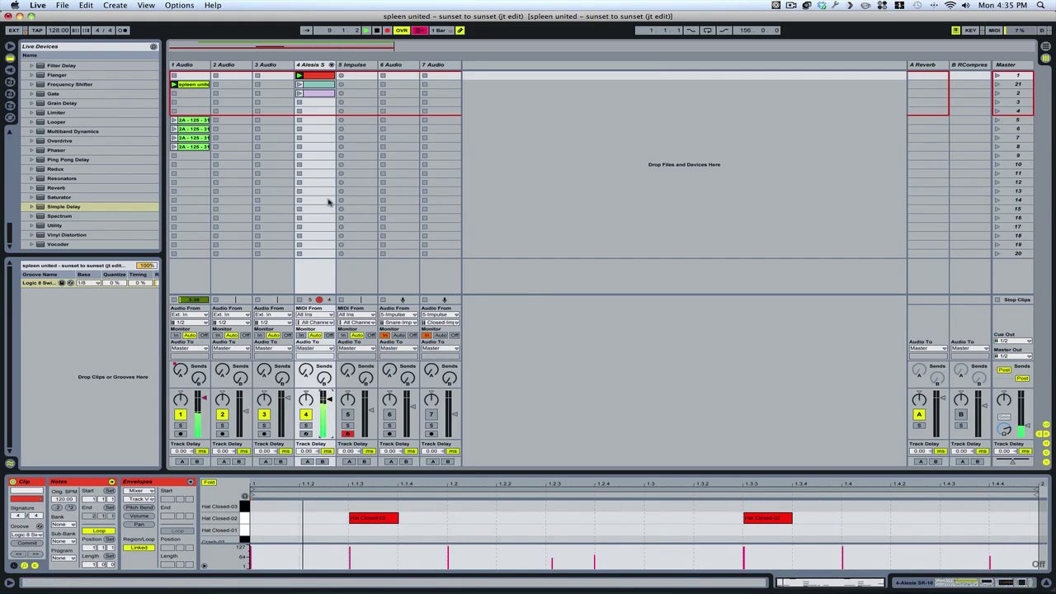
left_click(300, 85)
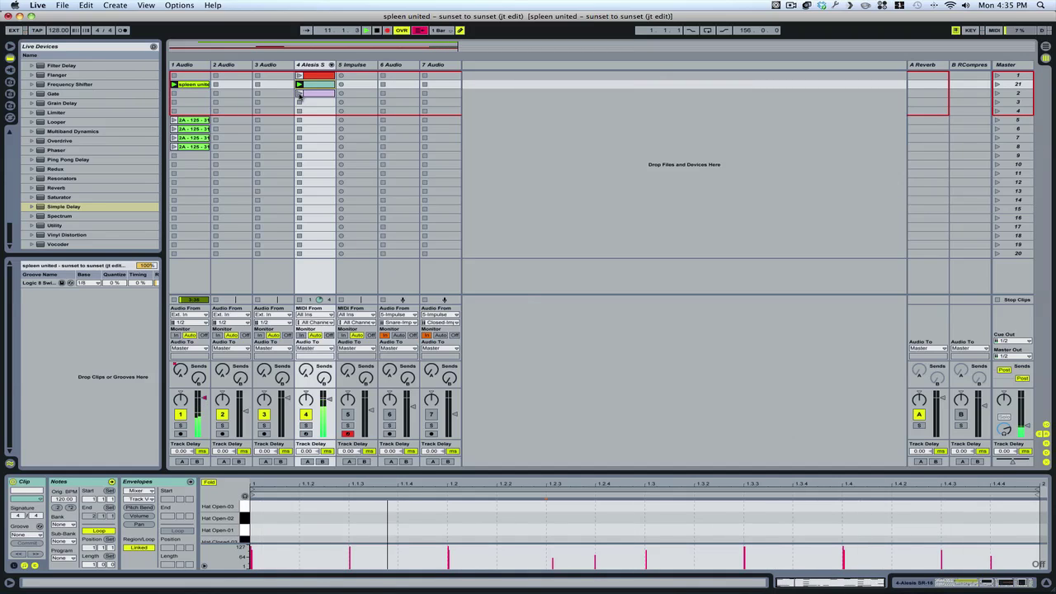
left_click(300, 94)
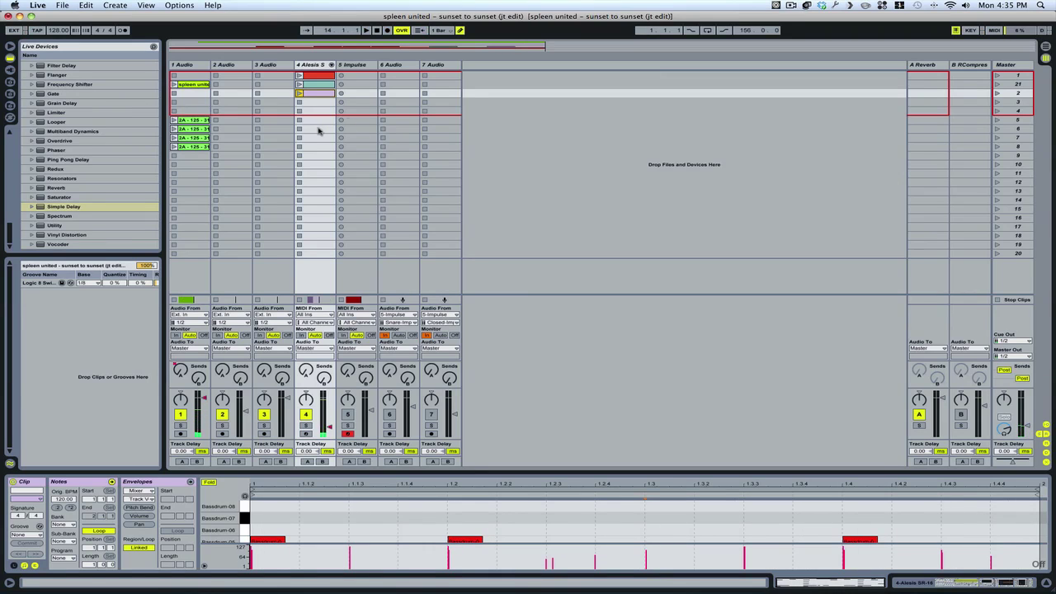
key("Tab")
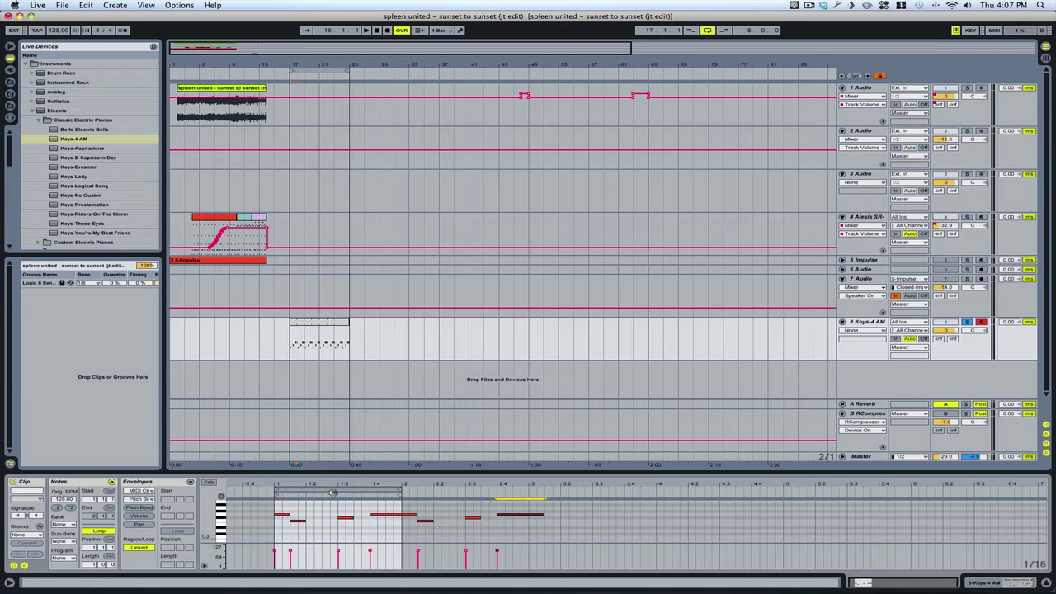
Extend the Keys-4 AM clip loop to bars 1–3 and move its start to bar 2
left_click(348, 518)
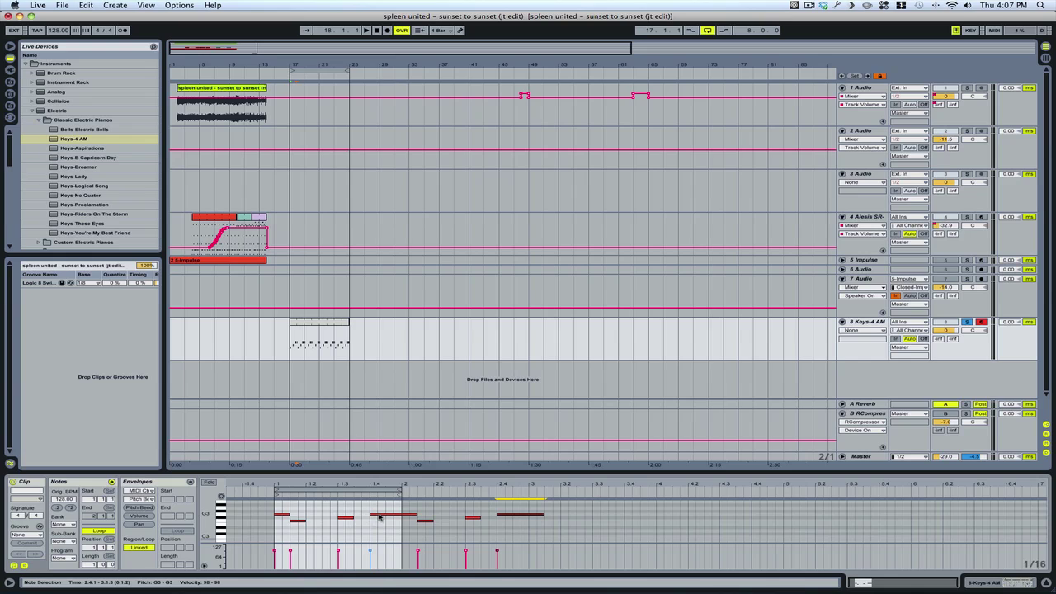
left_click(273, 518)
left_click_drag(402, 490, 528, 490)
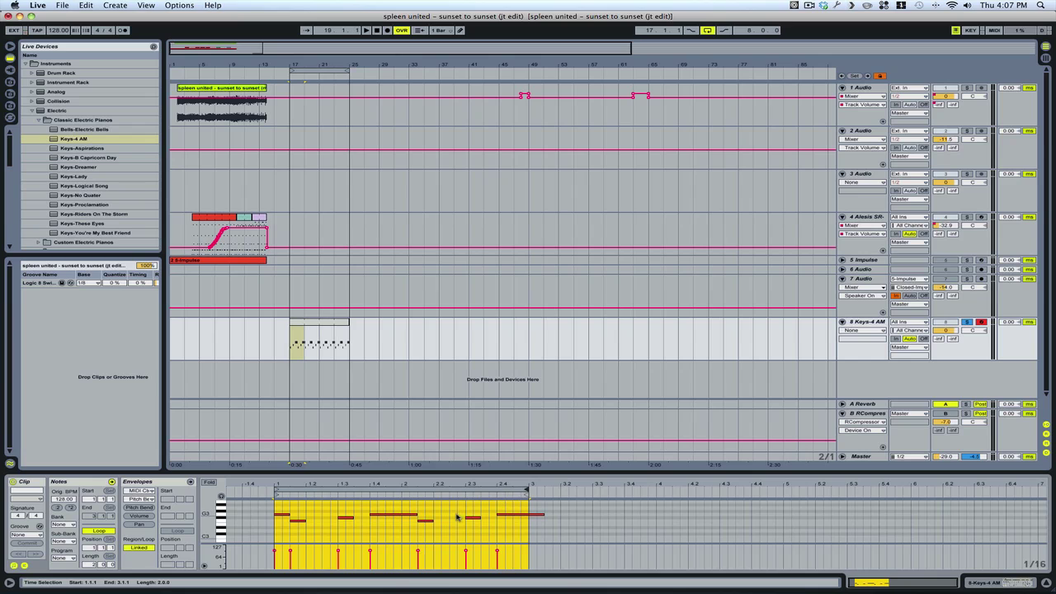
key("space")
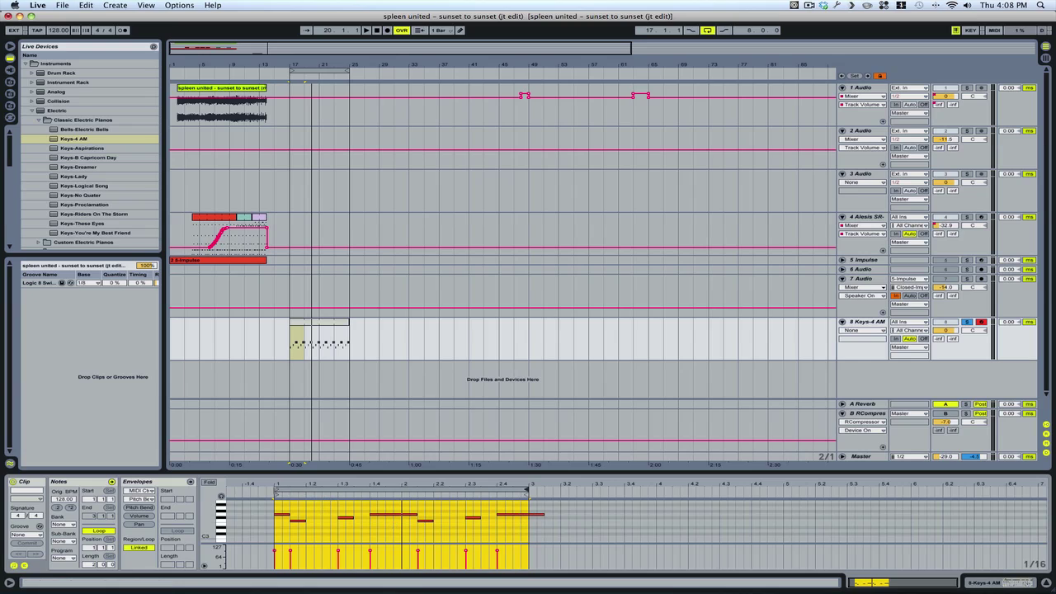
mouse_move(276, 491)
left_mouse_down()
mouse_move(403, 491)
mouse_move(276, 495)
left_mouse_up()
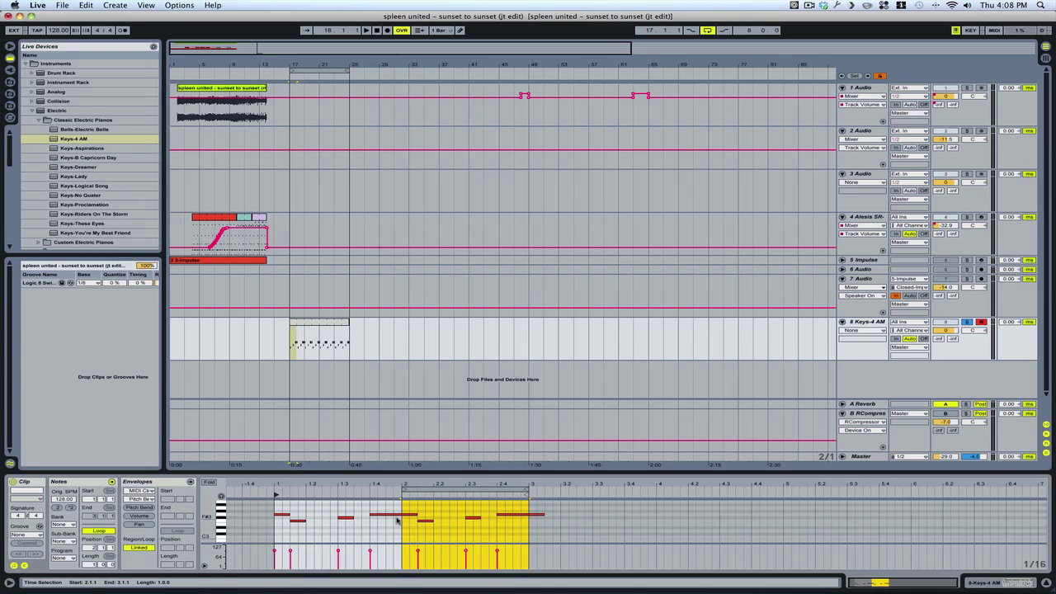
Move the loop start to about beat 2.4 so only the last G3 note loops, and play it
left_click(529, 518)
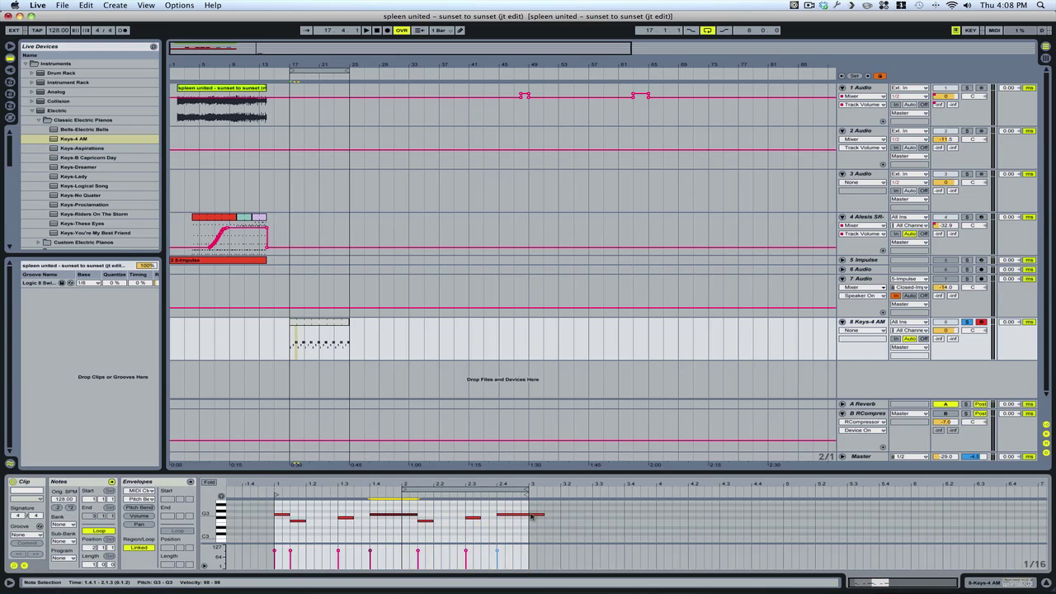
left_click(530, 515)
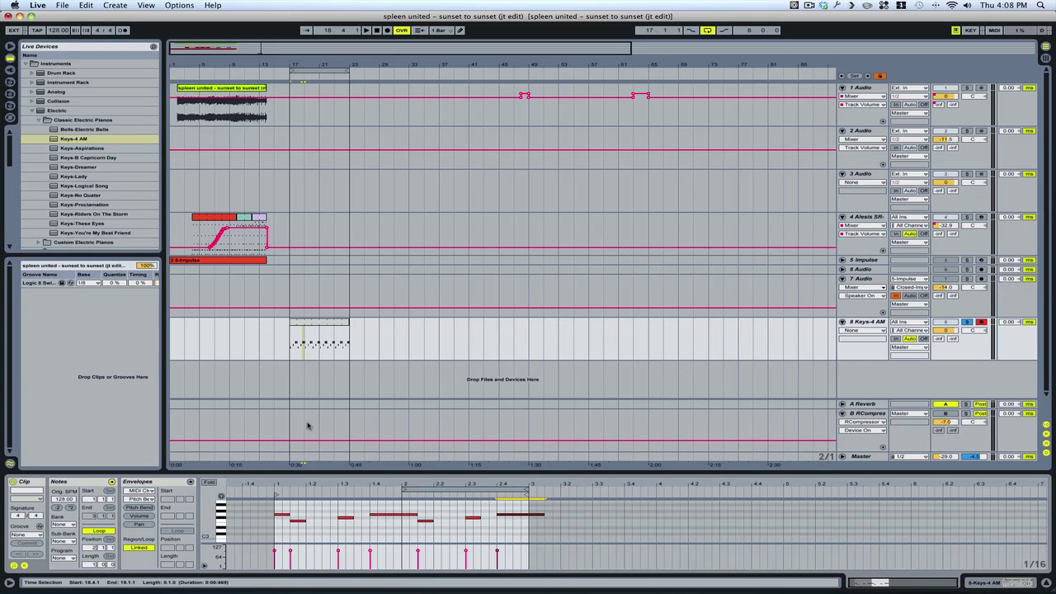
key("space")
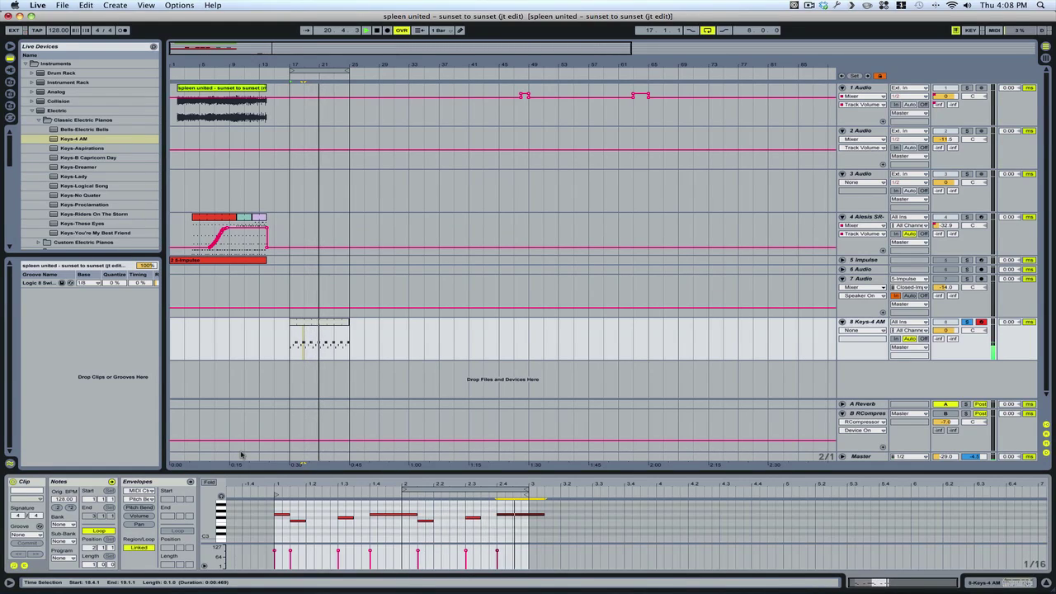
key("space")
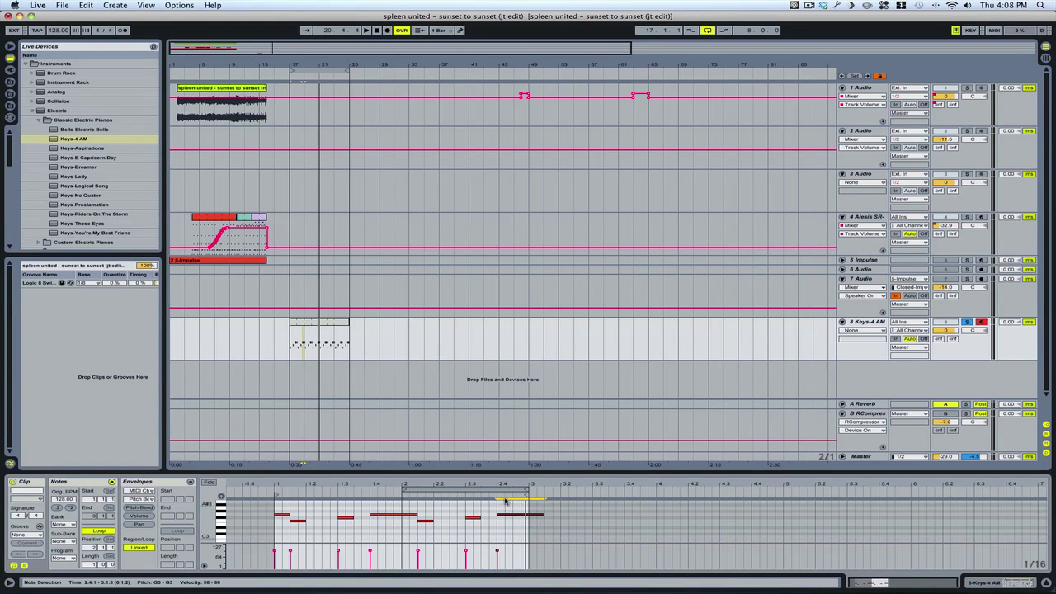
left_click_drag(403, 490, 507, 492)
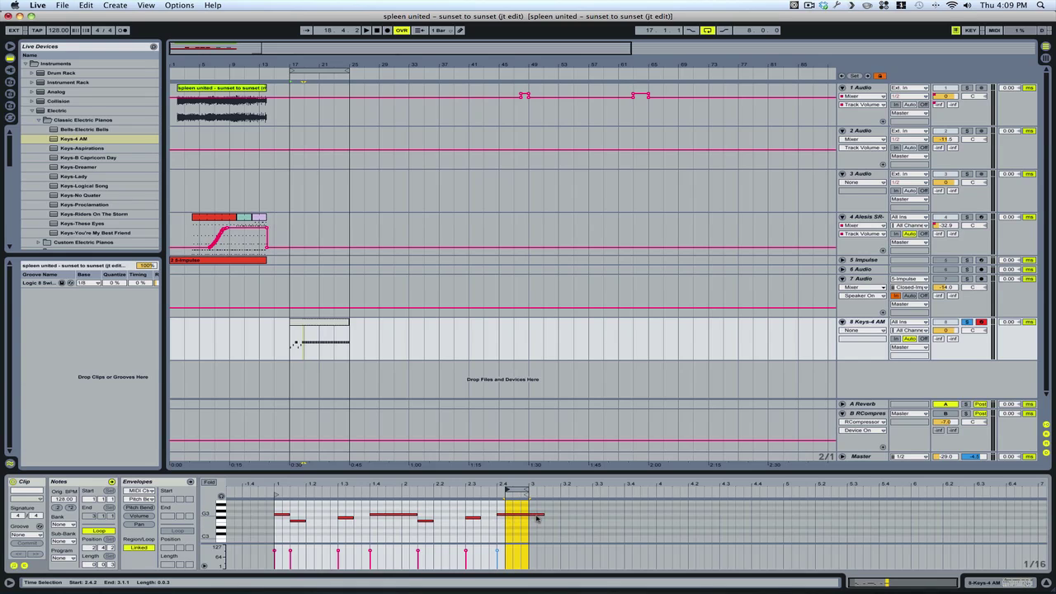
key("space")
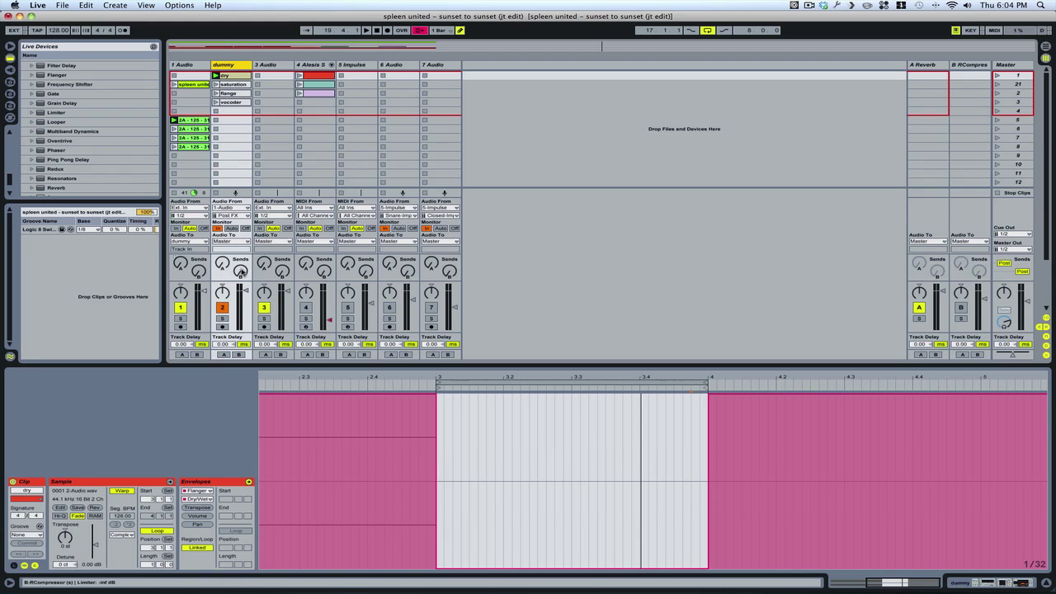
Record a new clip in the dummy track's scene 8 slot and shorten its length
left_click(230, 147)
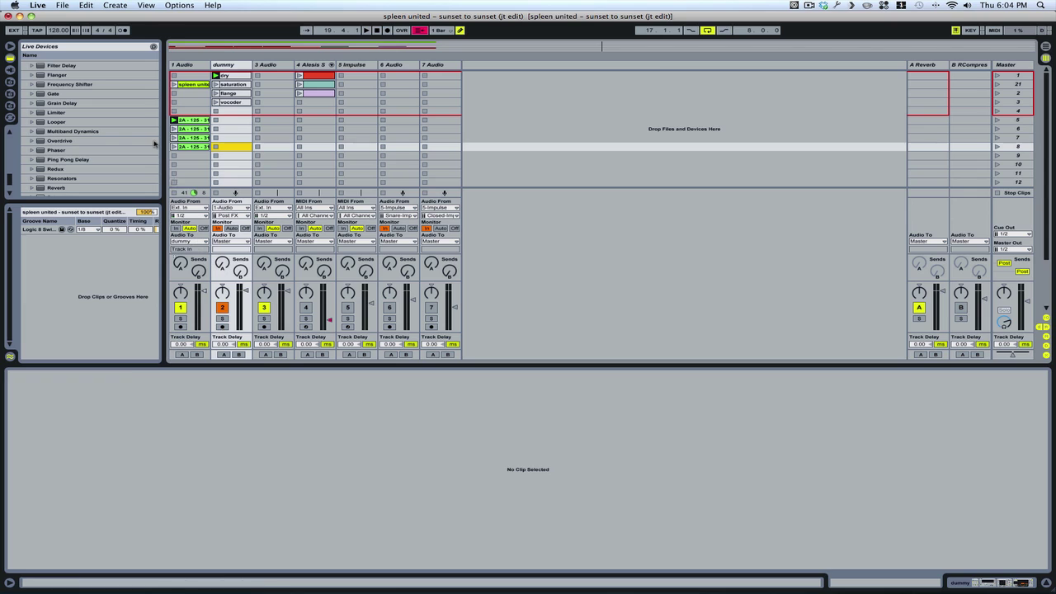
left_click(173, 193)
left_click(216, 147)
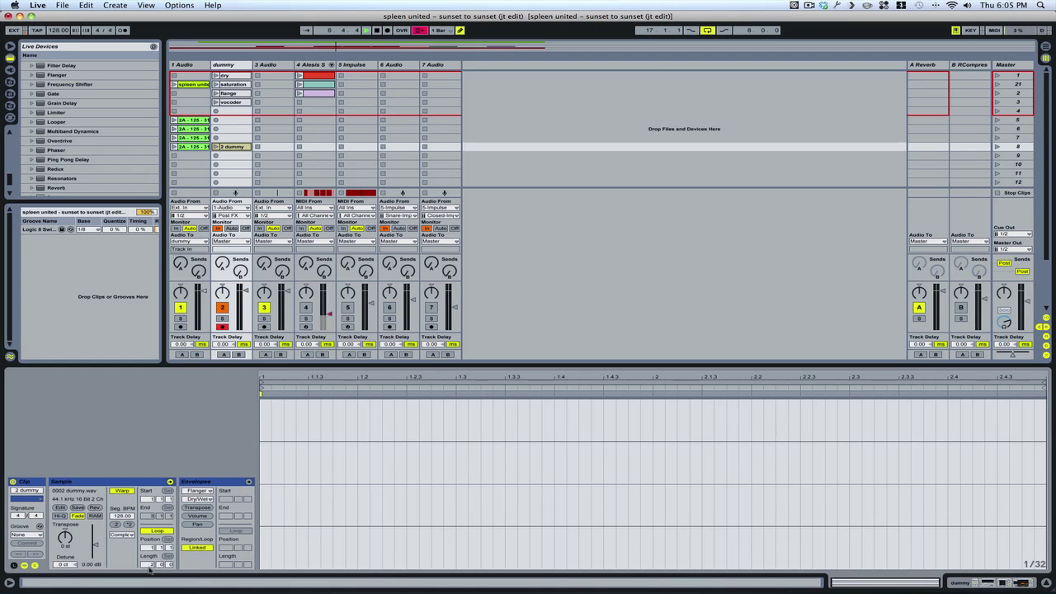
left_click(149, 567)
key("Return")
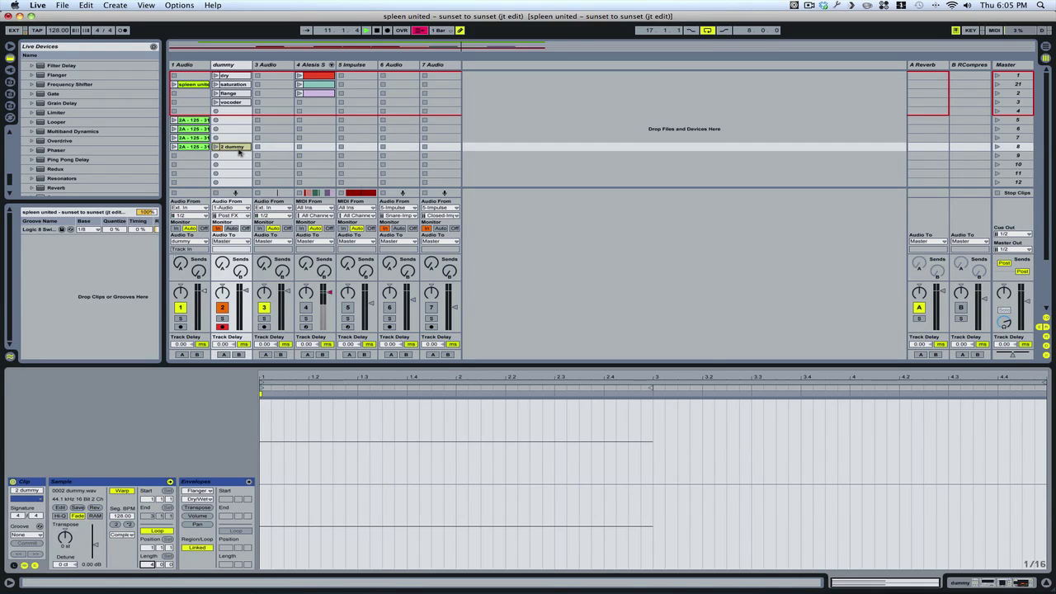
Duplicate the 2 dummy clip, then delete the clips in dummy slots 6–12
left_click(237, 149)
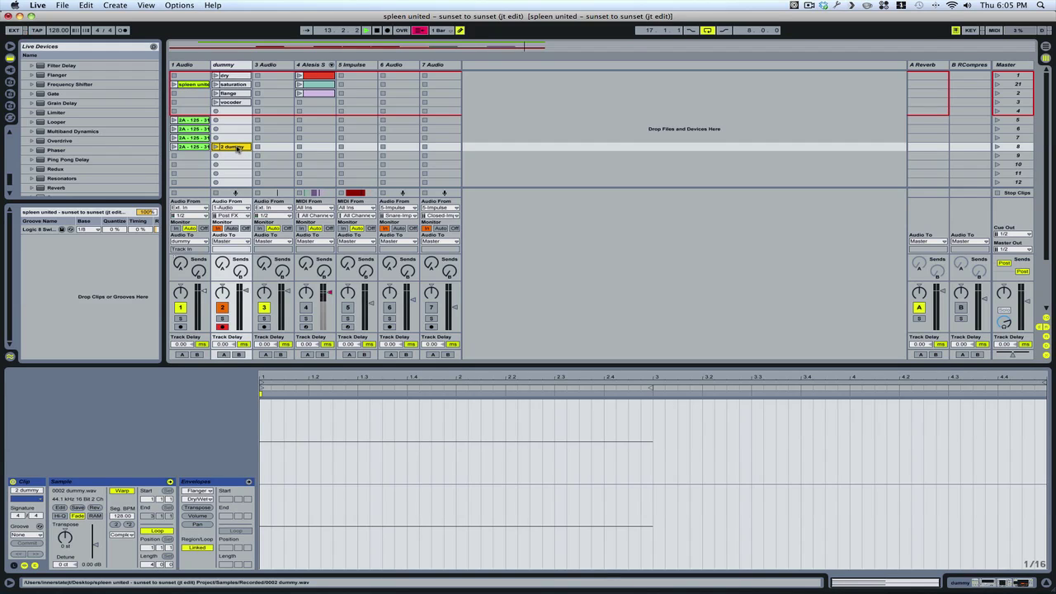
key("super+d")
key("super+d")
key("super+d")
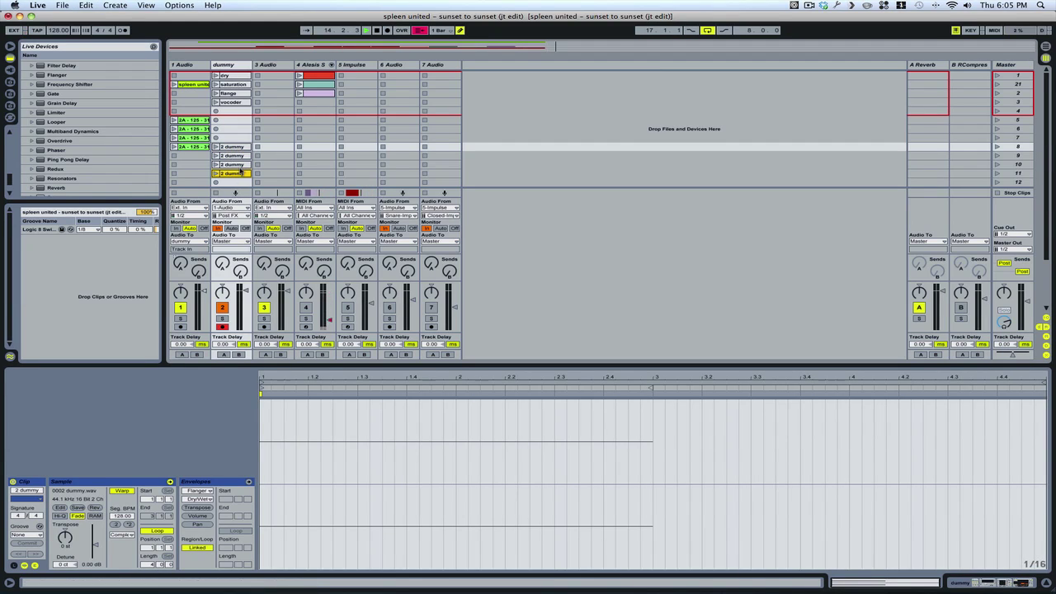
left_click_drag(239, 137, 238, 181)
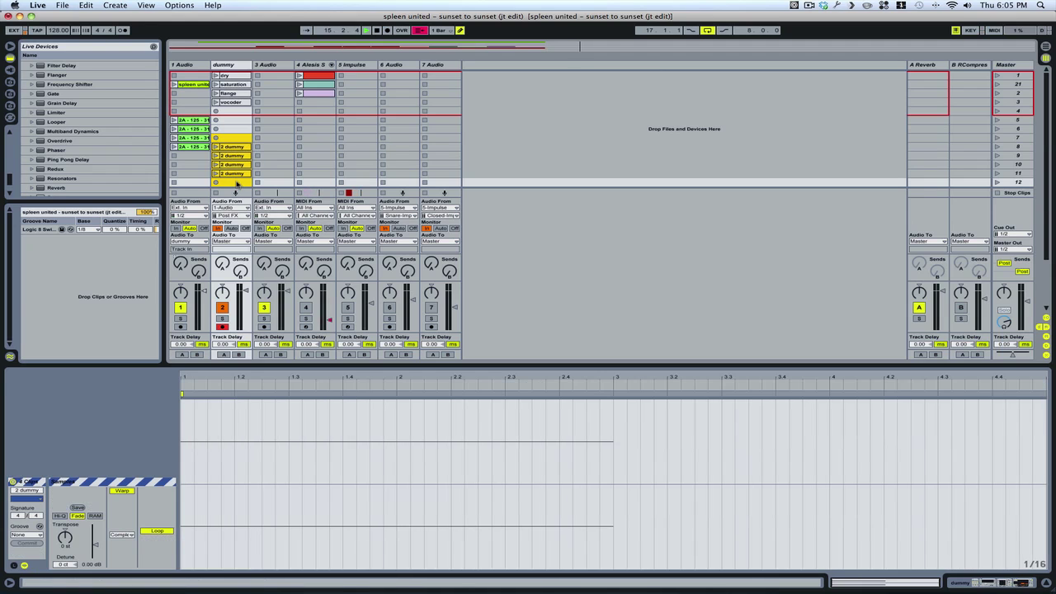
key("Delete")
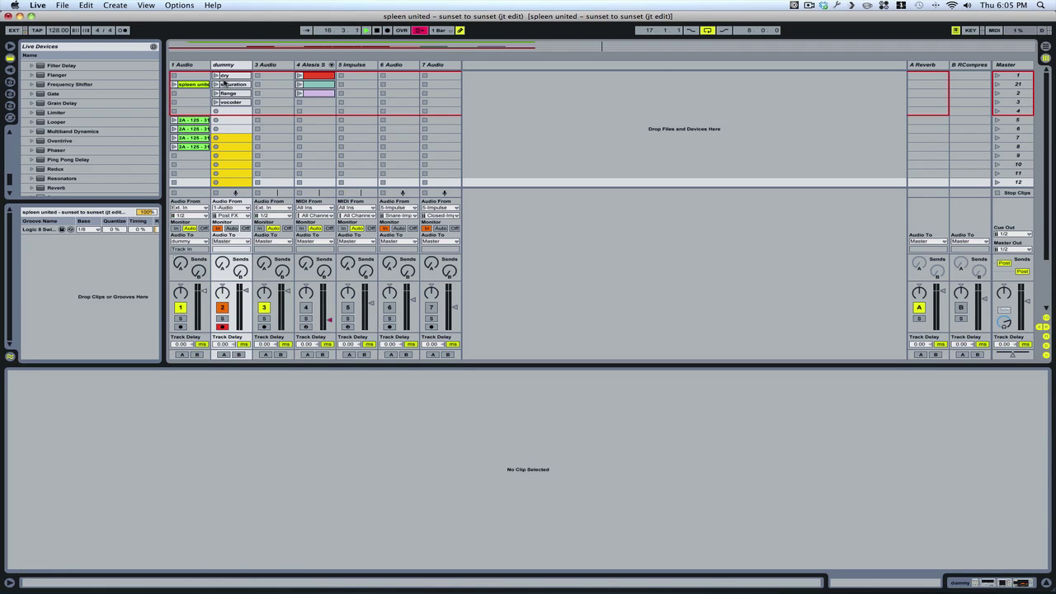
Show the Saturator Drive and Flanger Dry/Wet envelopes on the dummy track's saturation and flange clips
left_click(227, 64)
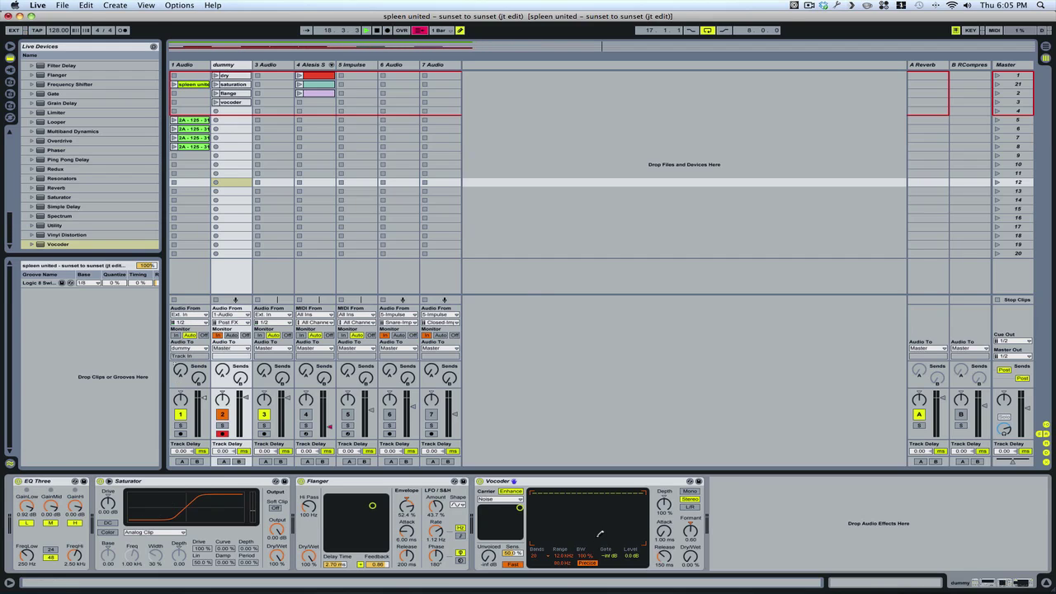
left_click(232, 84)
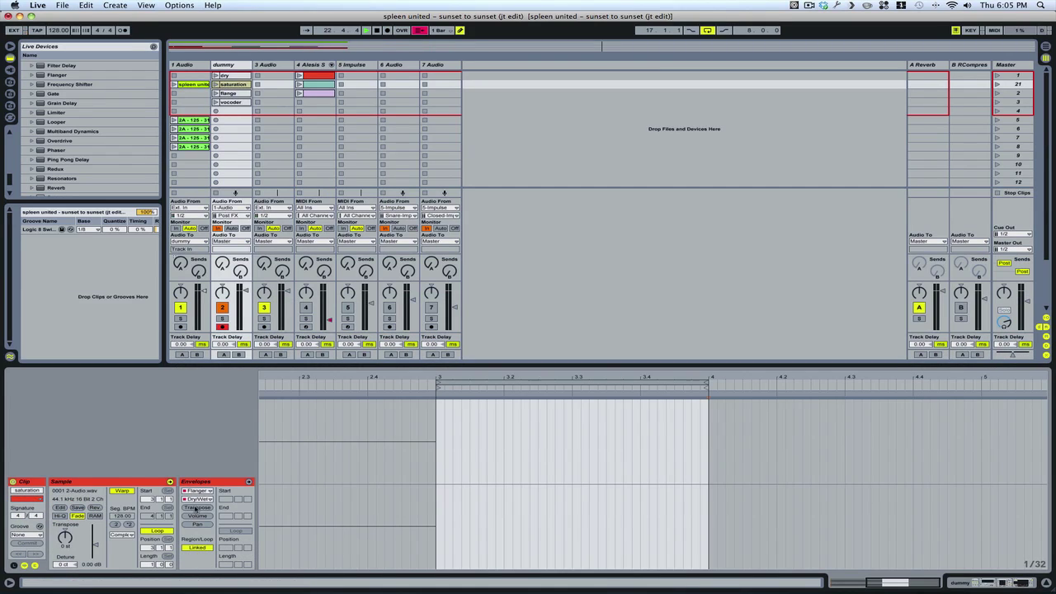
left_click(198, 493)
left_click(207, 517)
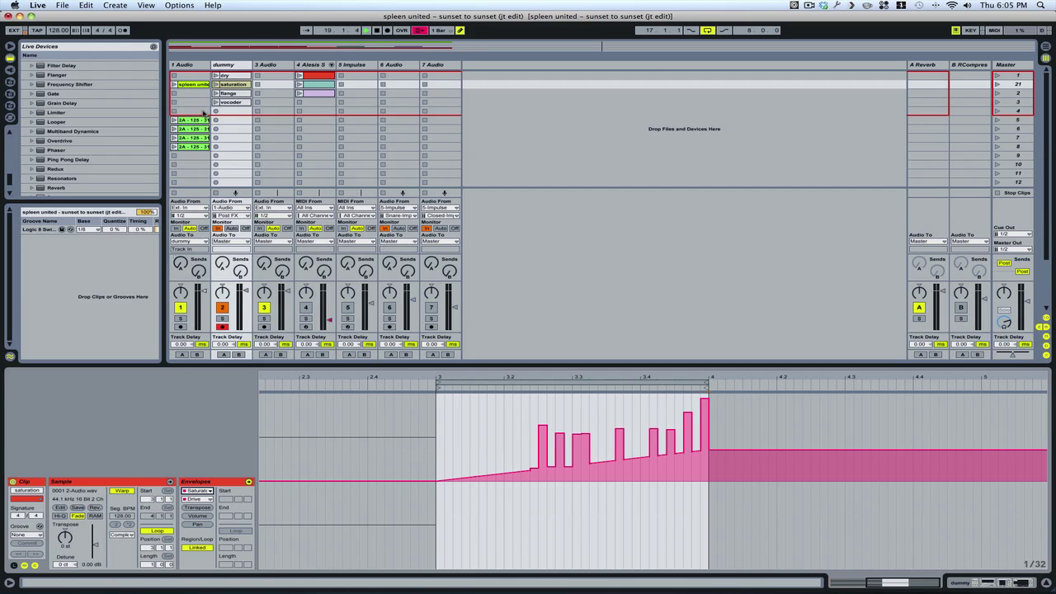
key("Down")
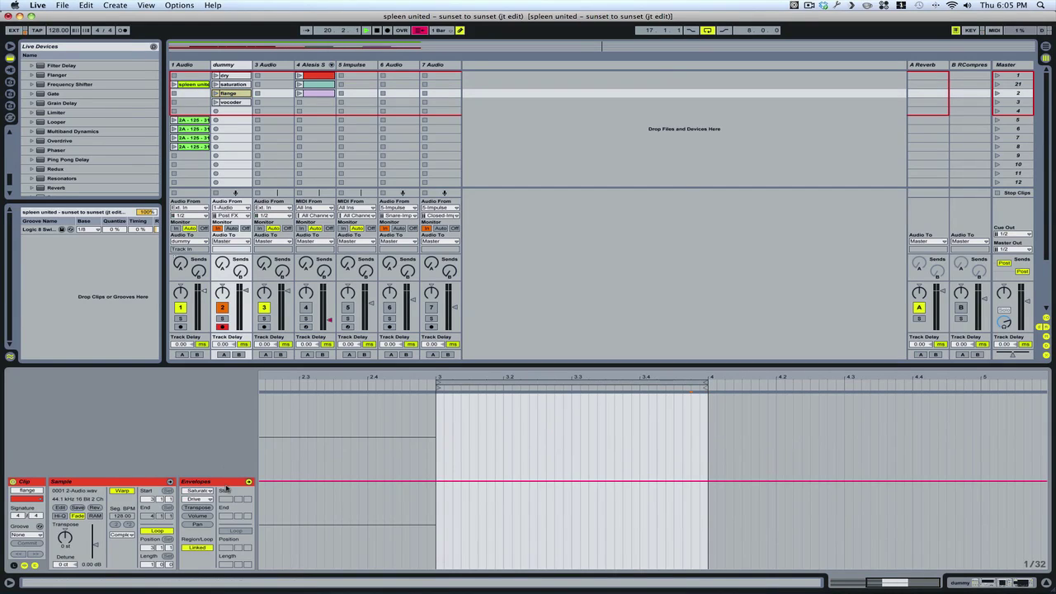
left_click(198, 492)
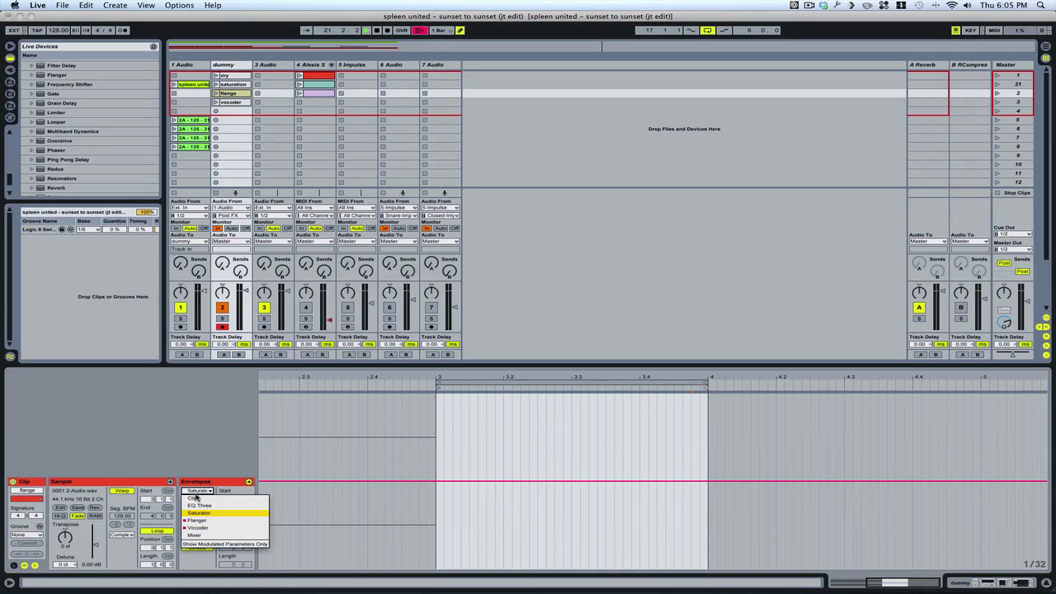
left_click(197, 522)
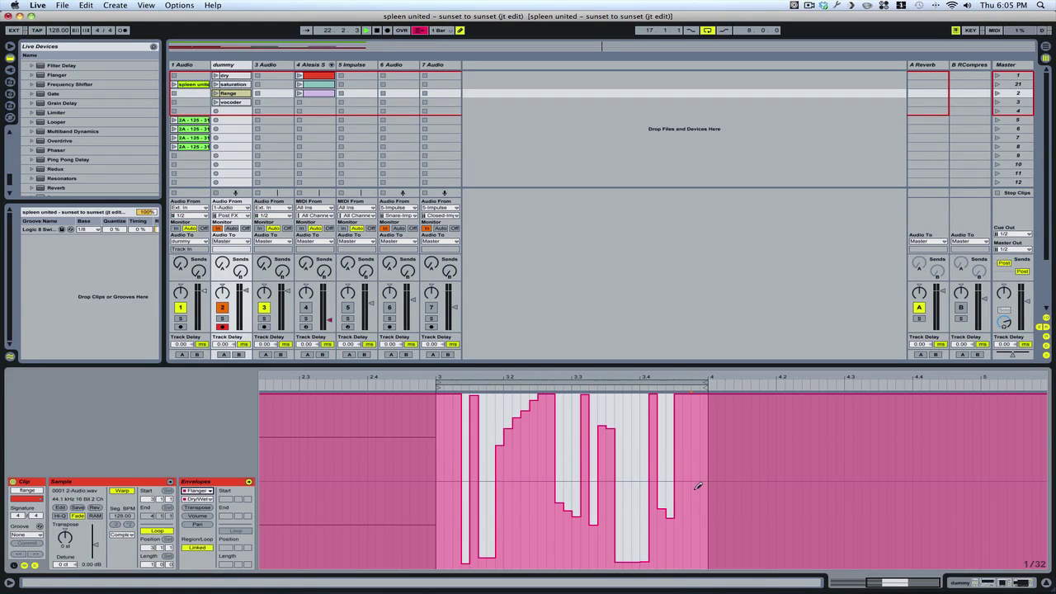
Raise one step of the Vocoder Formant envelope in the vocoder clip
left_click(233, 102)
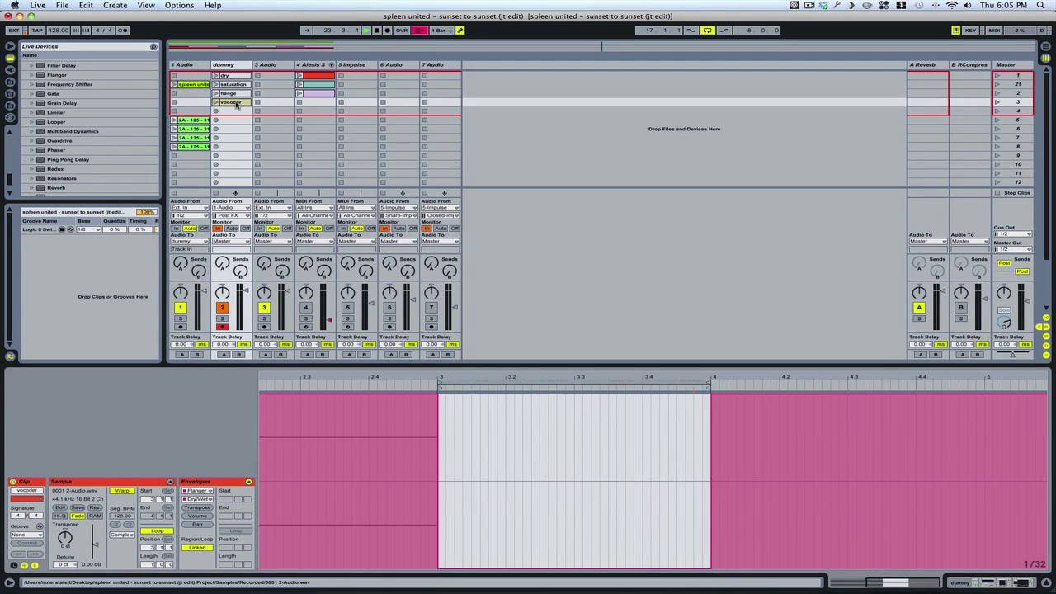
left_click(198, 492)
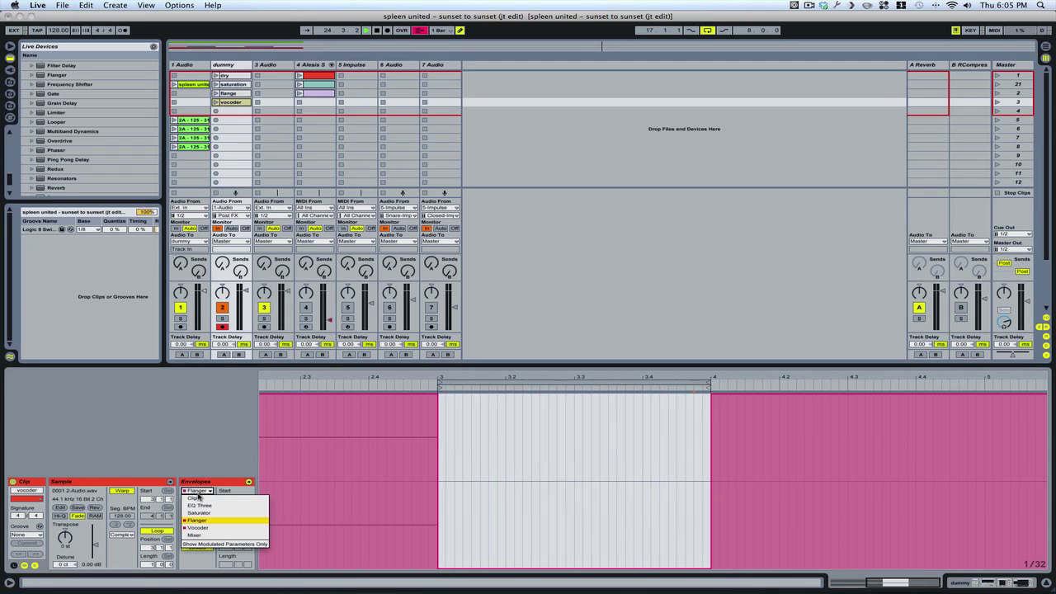
left_click(198, 527)
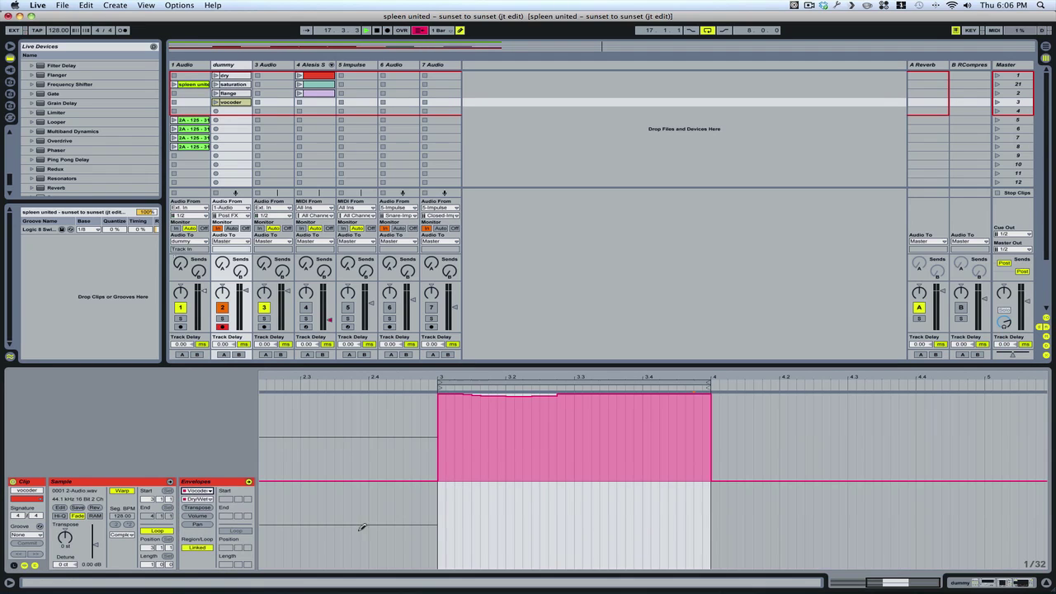
left_click(196, 499)
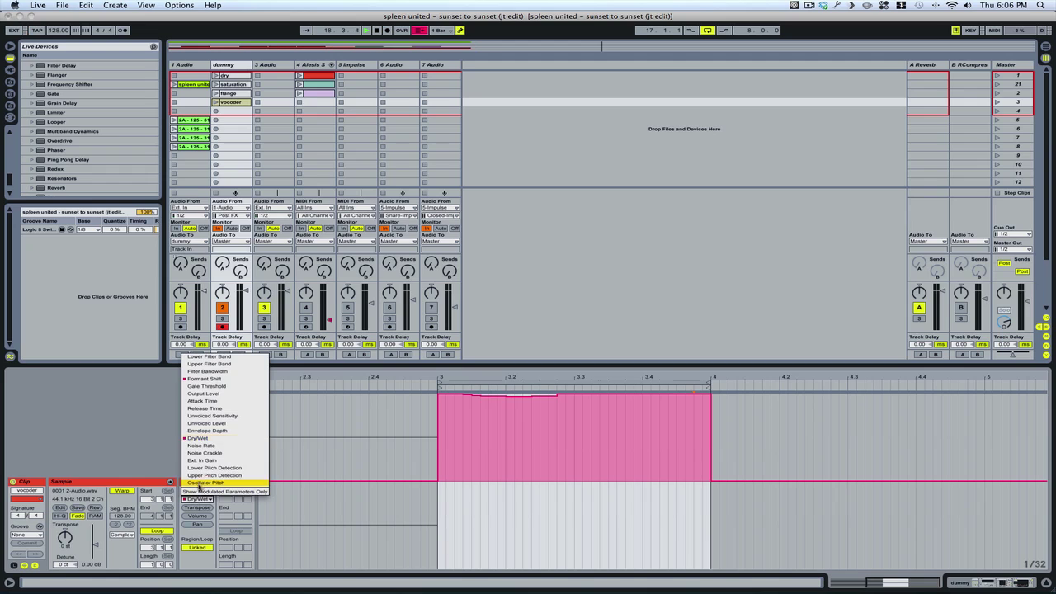
left_click(200, 384)
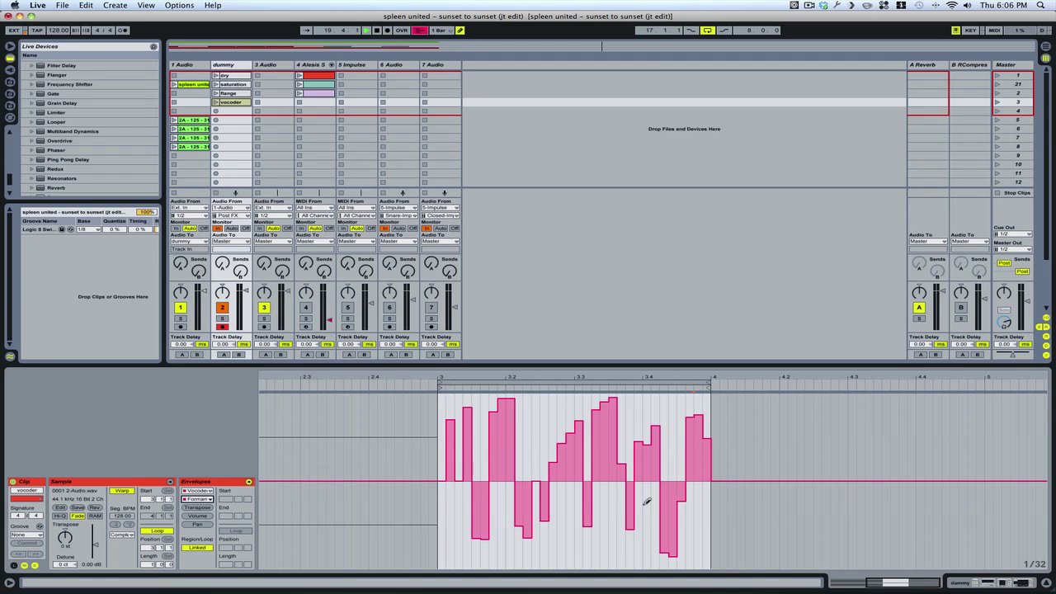
left_click(616, 459)
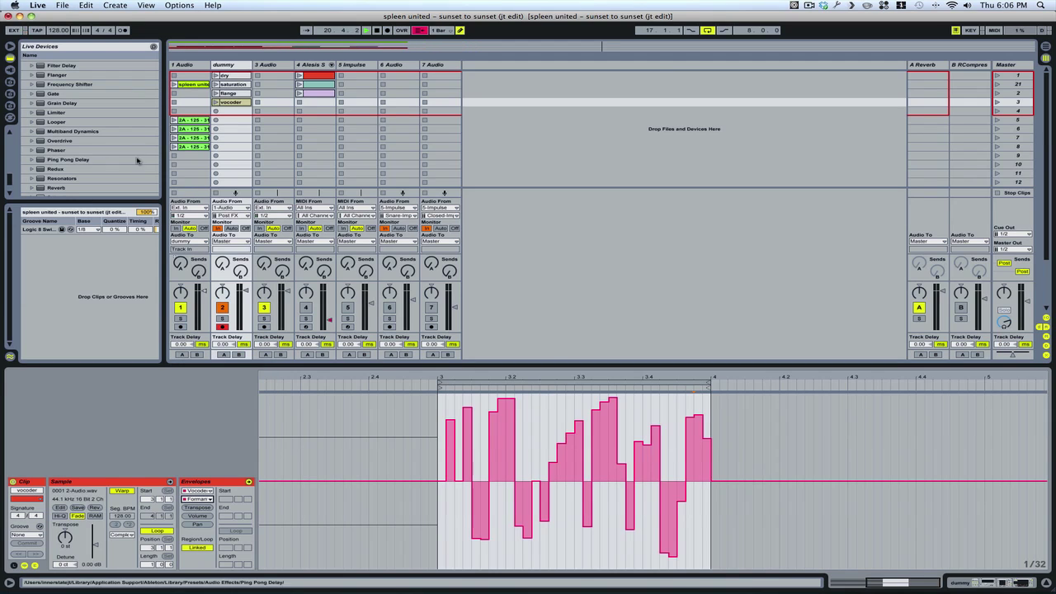
left_click(228, 76)
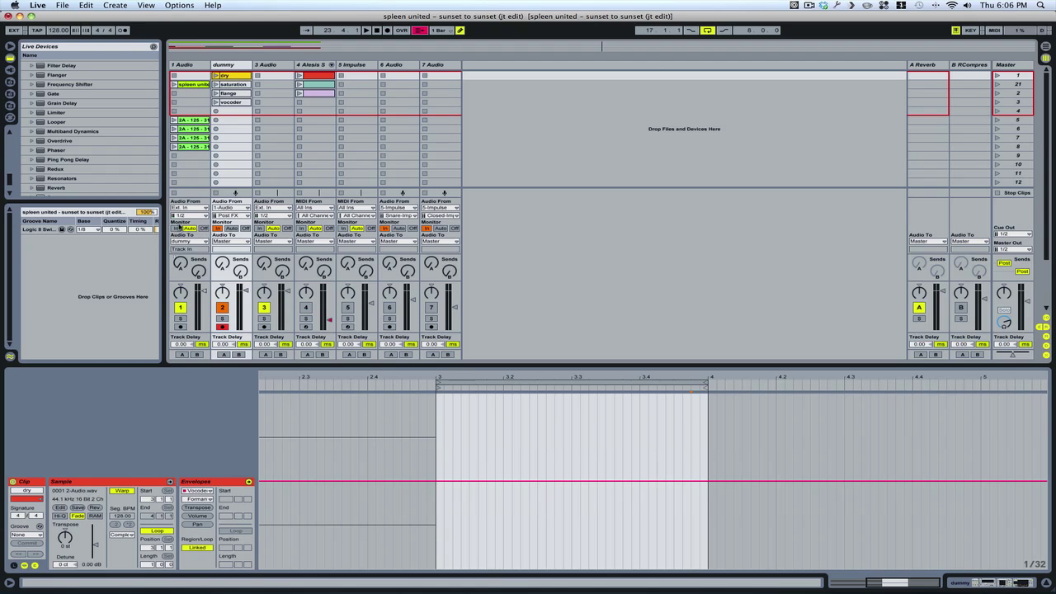
Turn track 1 monitoring Off, play the dry clip with track 1's scene 5 loop, volume at -21 dB
left_click(205, 229)
left_click(215, 76)
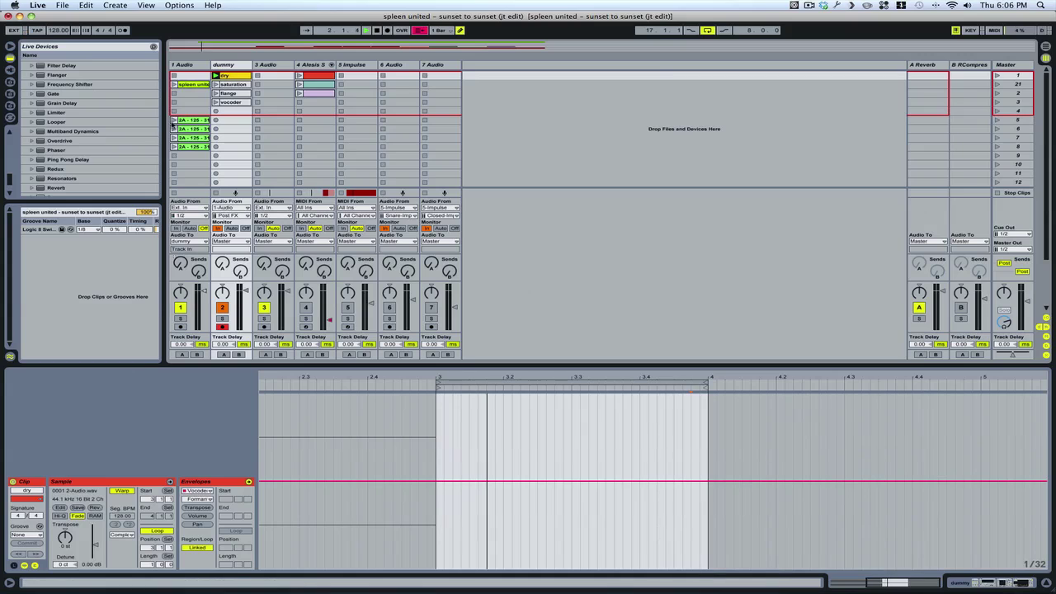
left_click(174, 121)
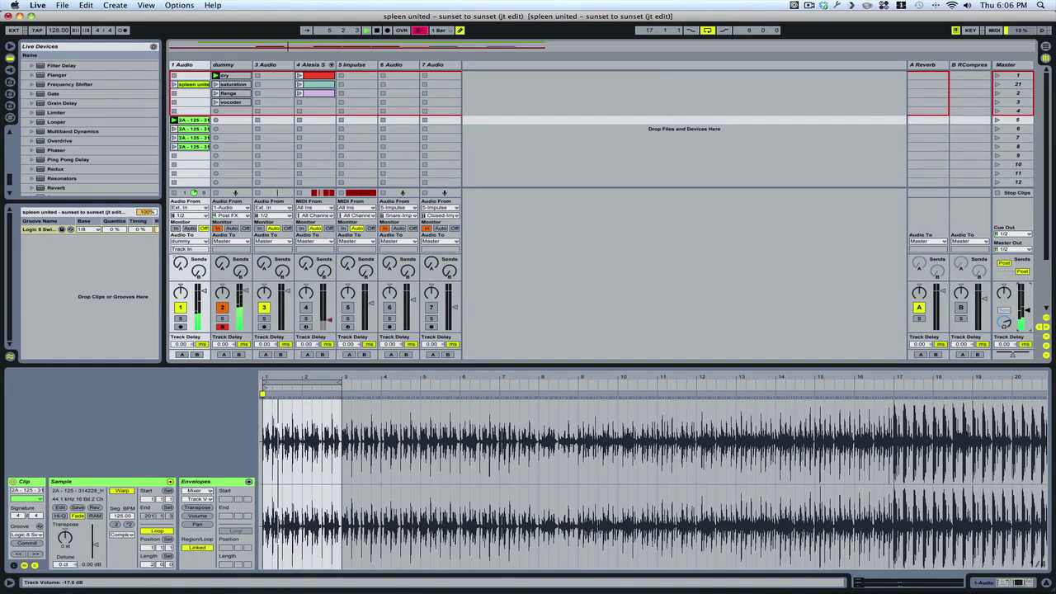
left_click_drag(1027, 304, 1028, 313)
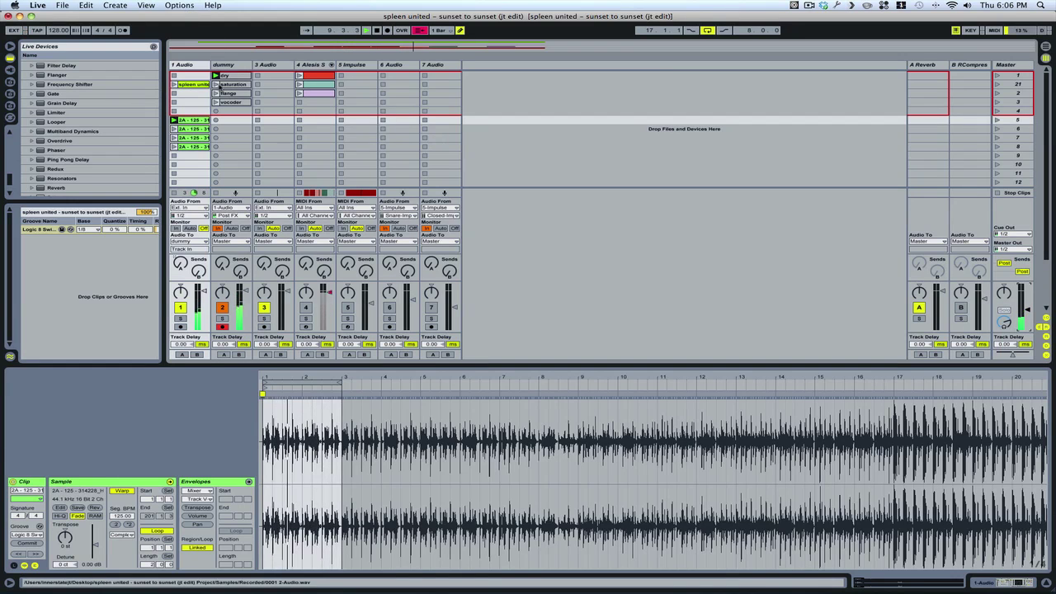
Audition the saturation, flange and vocoder clips in turn, then return to the dry clip
left_click(218, 85)
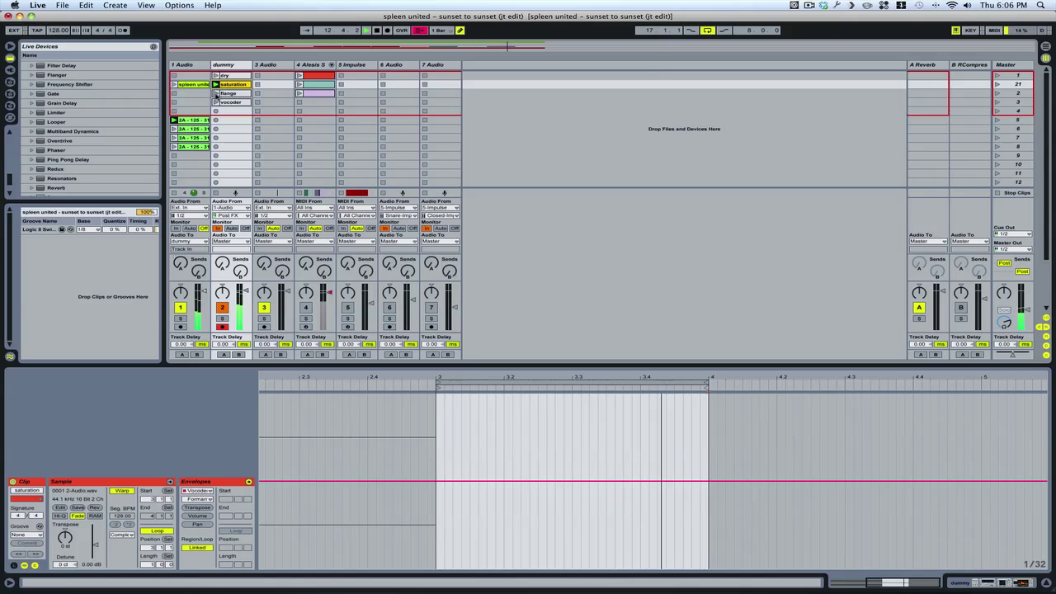
left_click(216, 93)
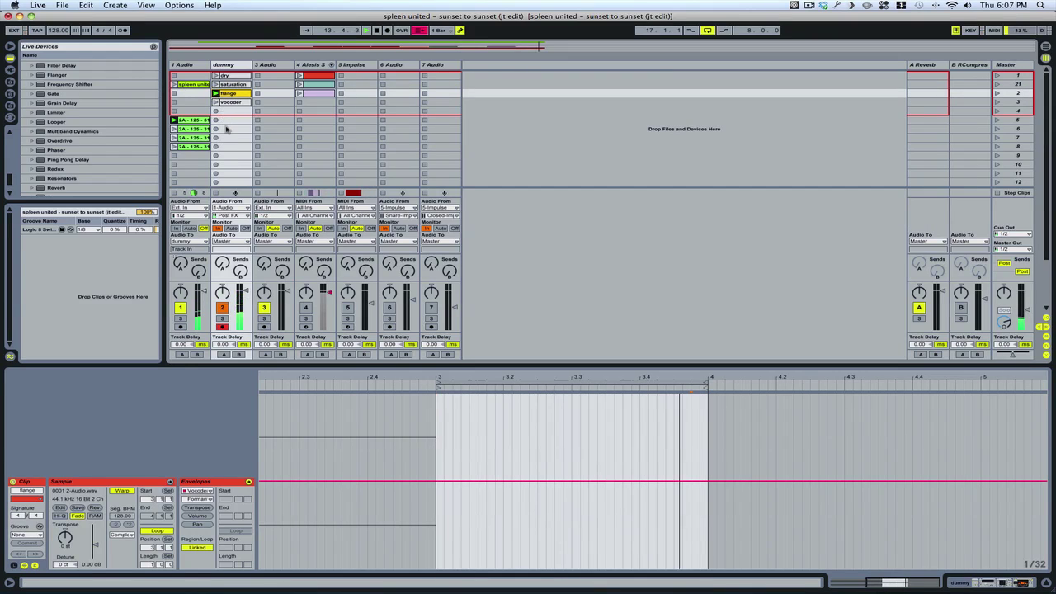
left_click(215, 103)
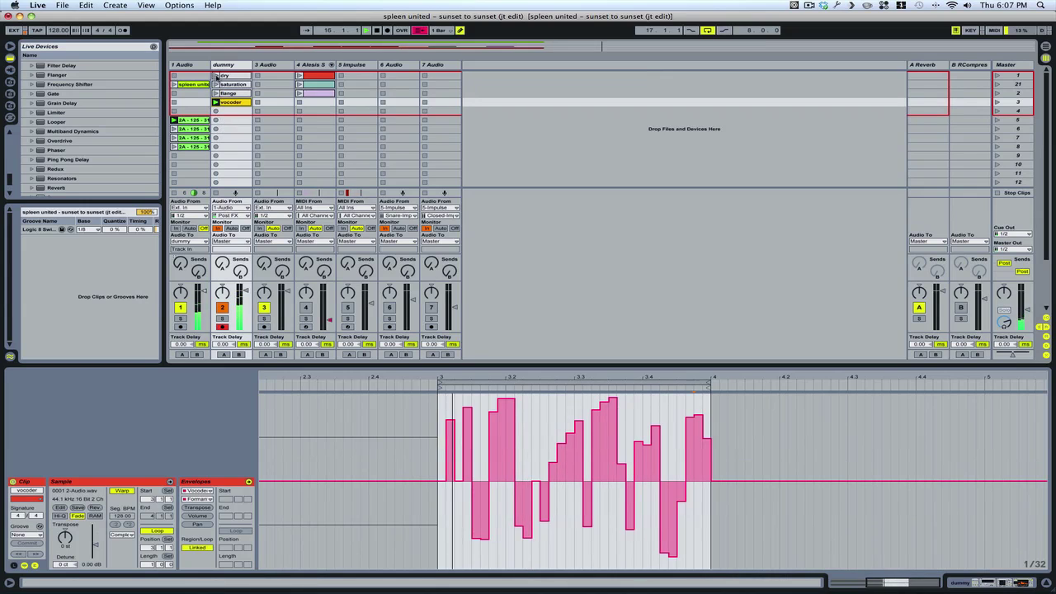
left_click(215, 75)
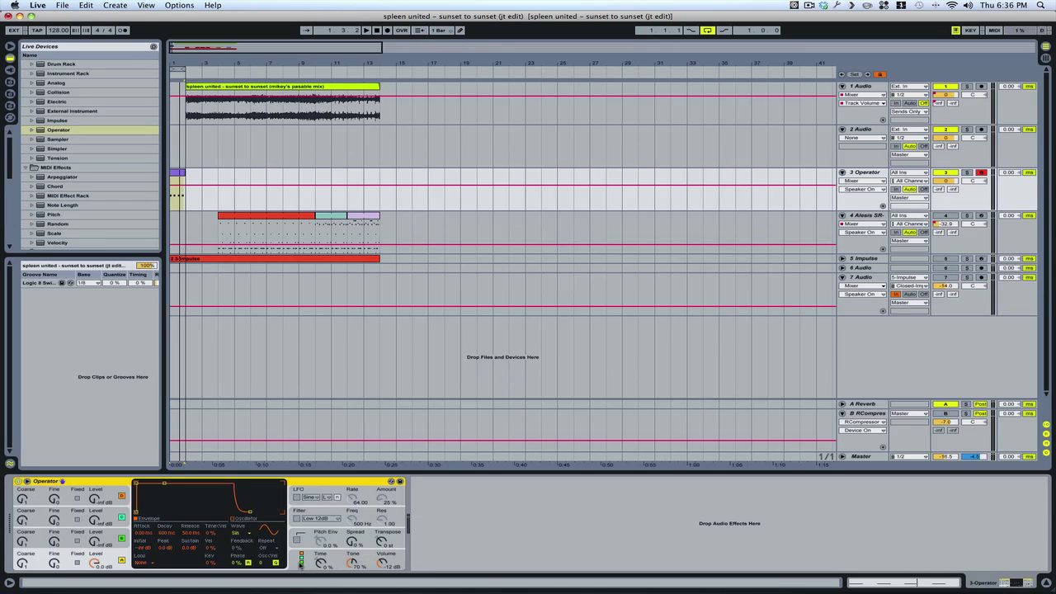
Pick Operator's all-parallel oscillator algorithm and review the oscillator envelopes
left_click(301, 565)
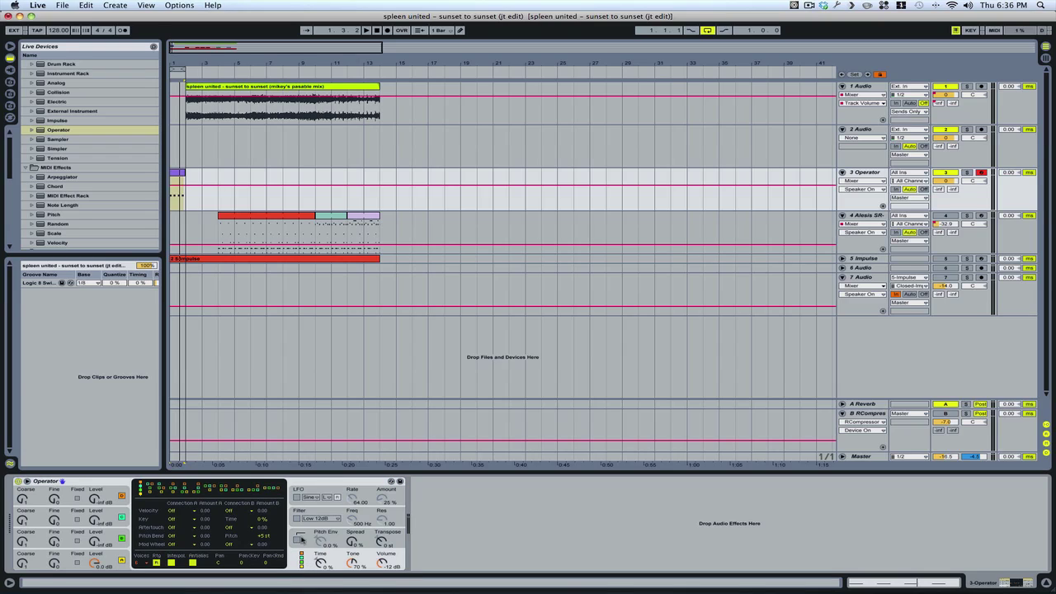
left_click(273, 491)
left_click(121, 519)
left_click(122, 518)
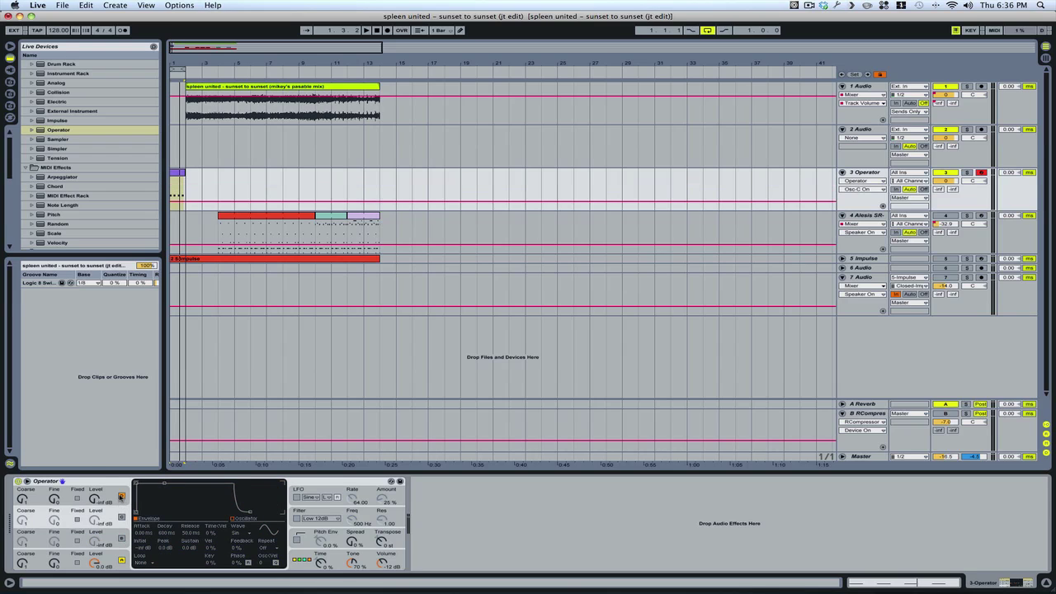
left_click(93, 554)
left_click(110, 561)
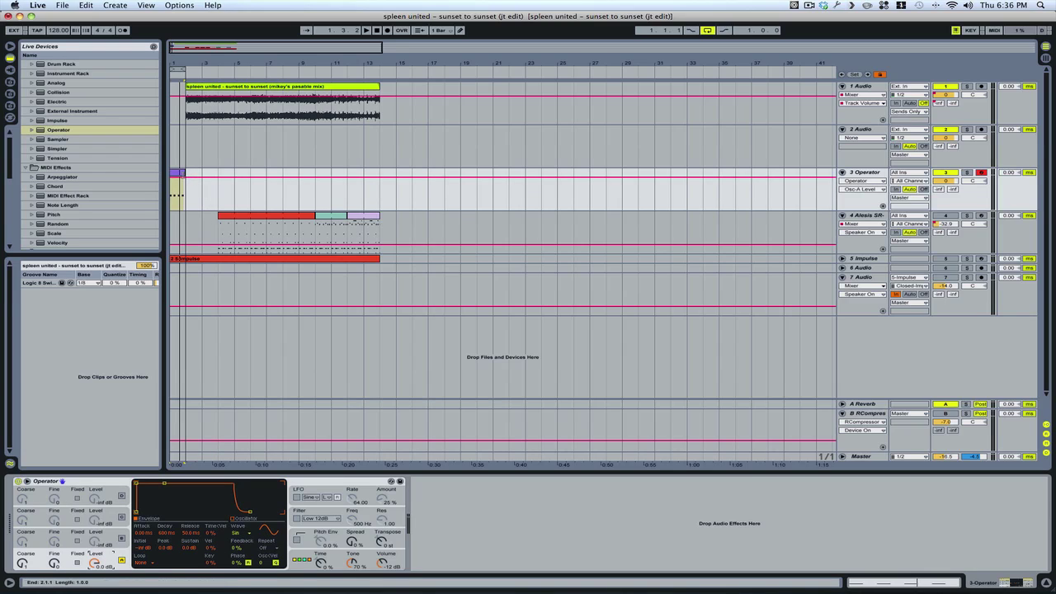
Play the short Operator clip and raise Operator's volume to about -2.4 dB
left_click(178, 176)
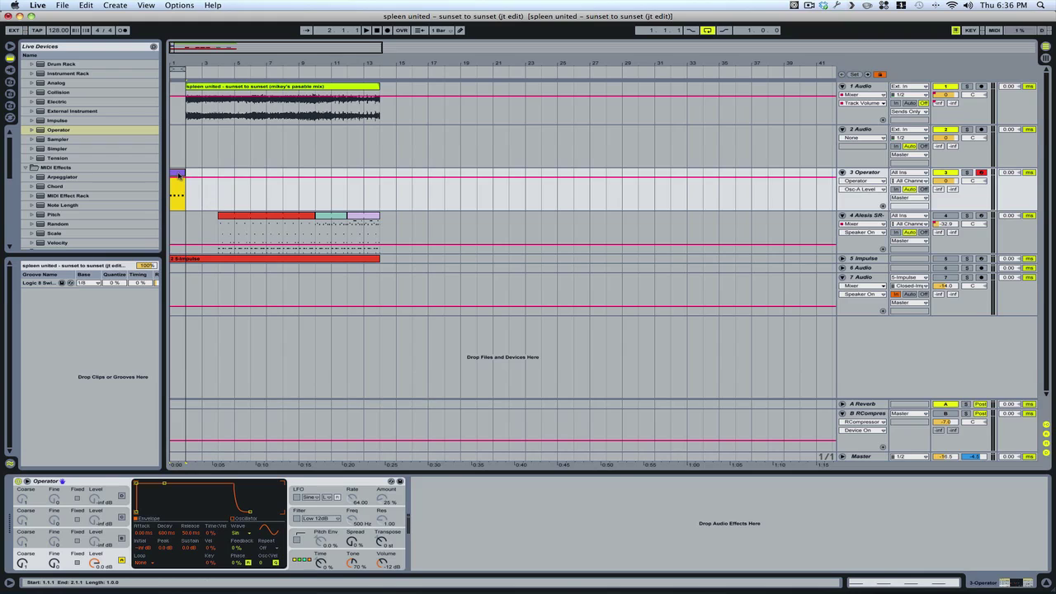
key("space")
left_click_drag(385, 565, 385, 556)
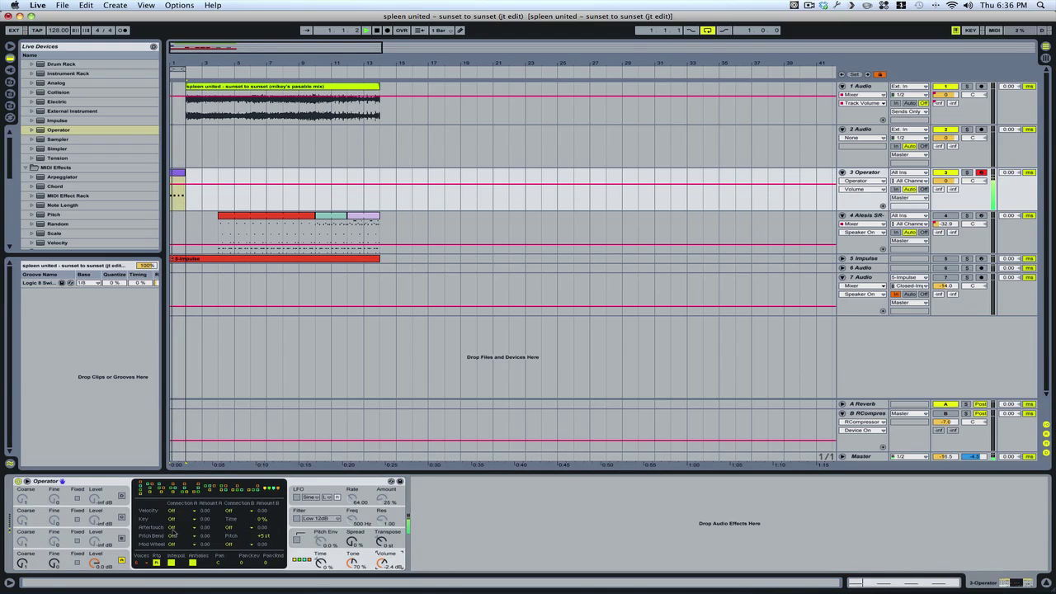
Drop oscillator D's sustain to silence and set it to a fixed 68.8 Hz frequency
left_click(76, 559)
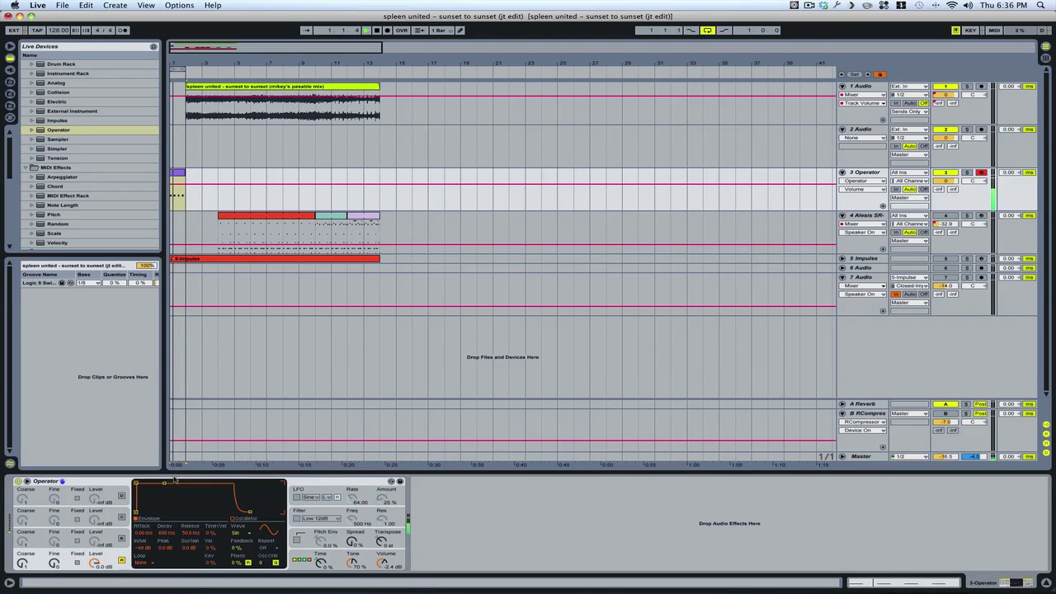
left_click_drag(165, 483, 164, 511)
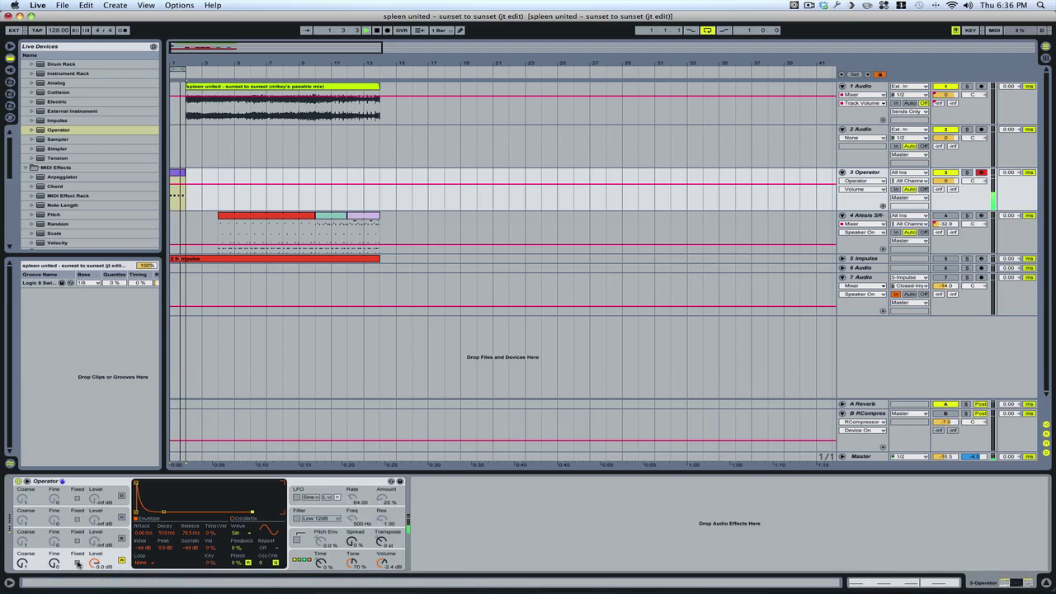
left_click(77, 563)
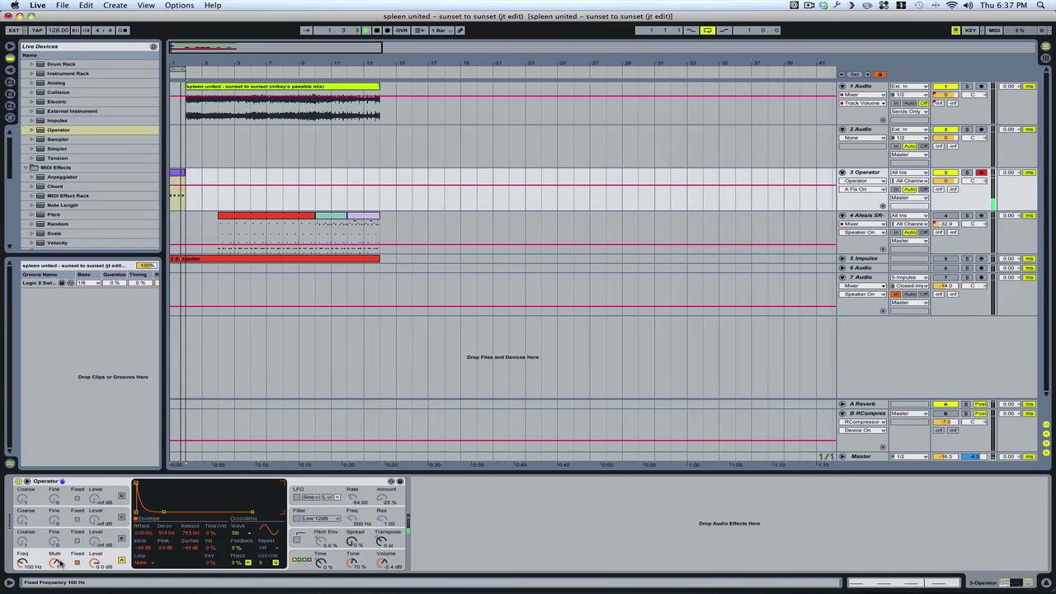
left_click_drag(22, 564, 22, 578)
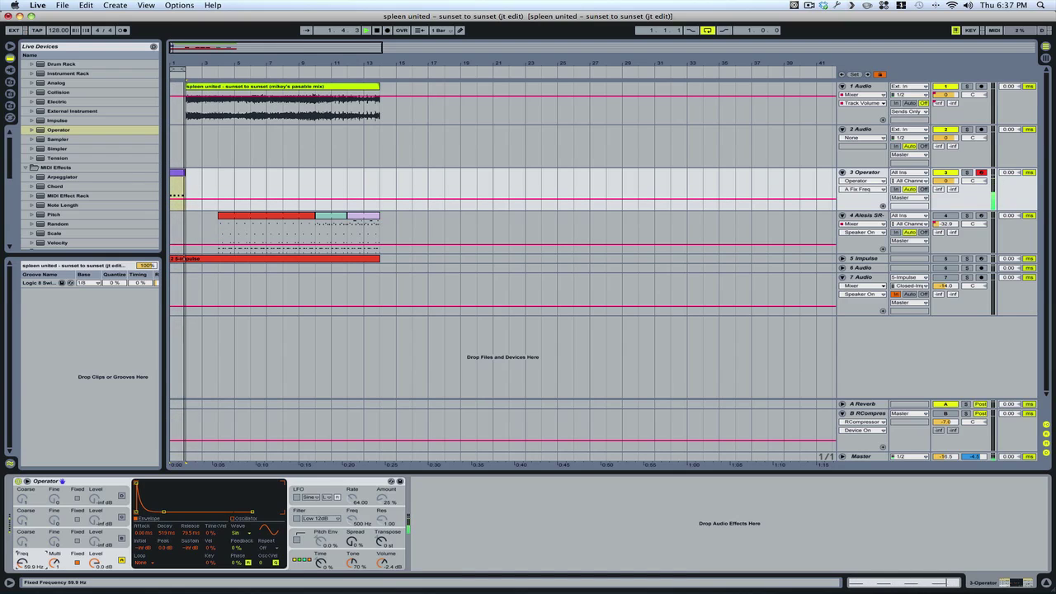
Enable Operator's pitch envelope, ending at -4 st with 95% amount
left_click(309, 538)
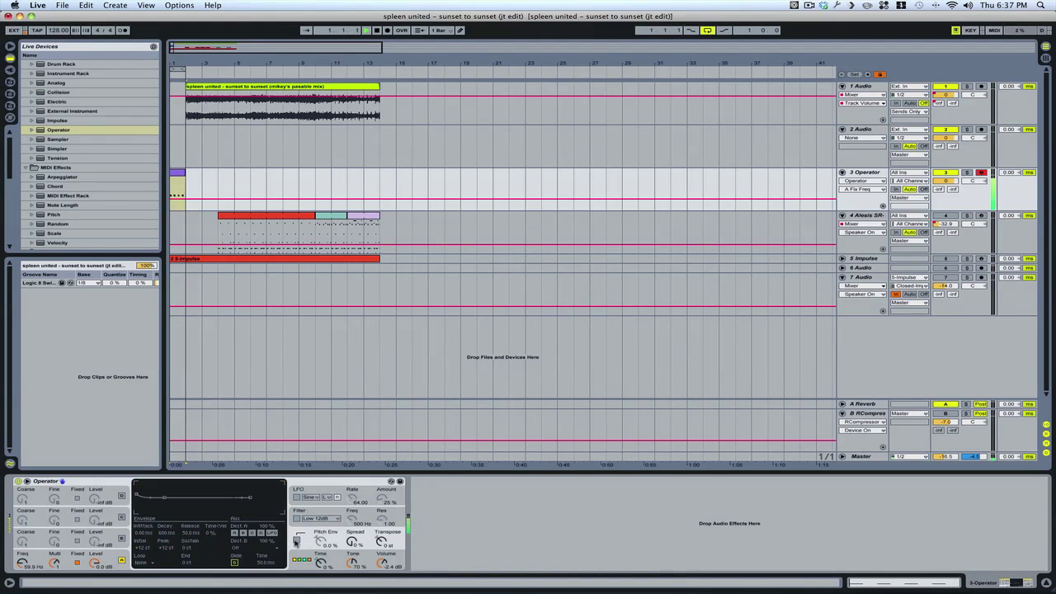
left_click(297, 540)
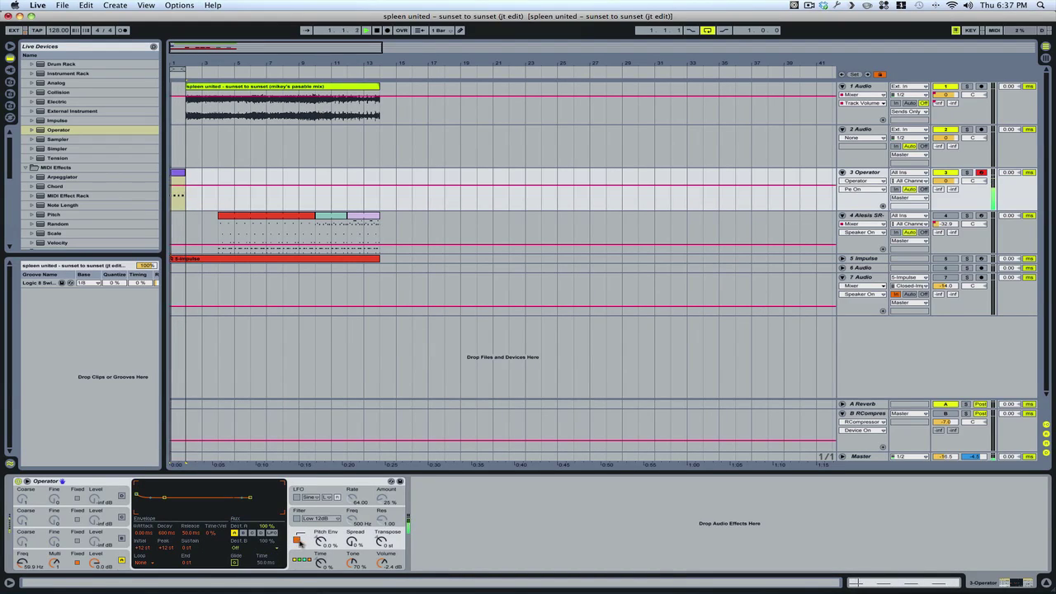
left_click_drag(322, 554, 312, 545)
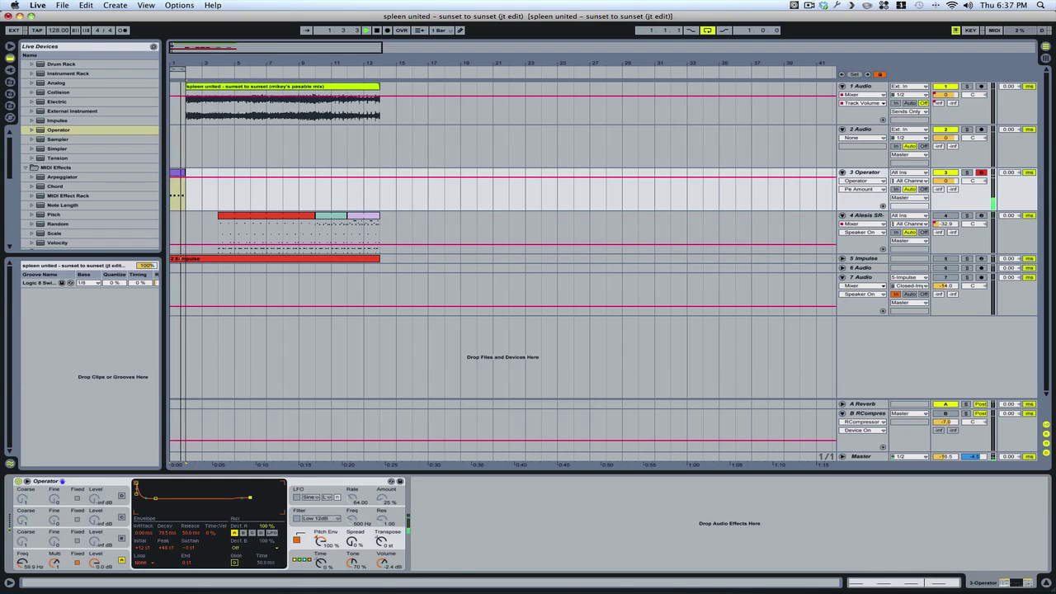
left_click_drag(250, 498, 248, 499)
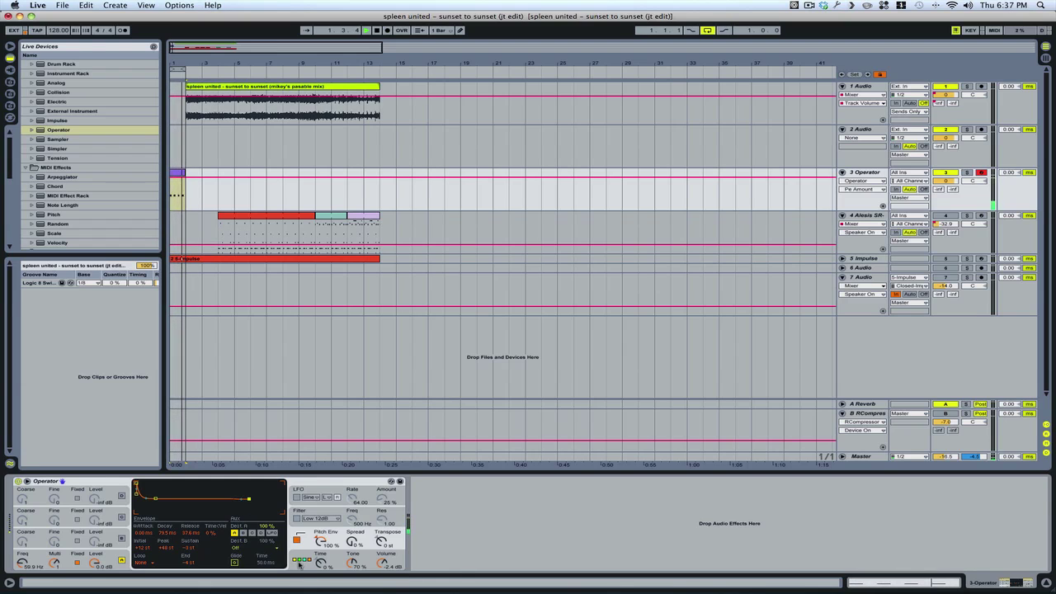
mouse_move(324, 545)
left_mouse_down()
mouse_move(325, 593)
mouse_move(325, 551)
left_mouse_up()
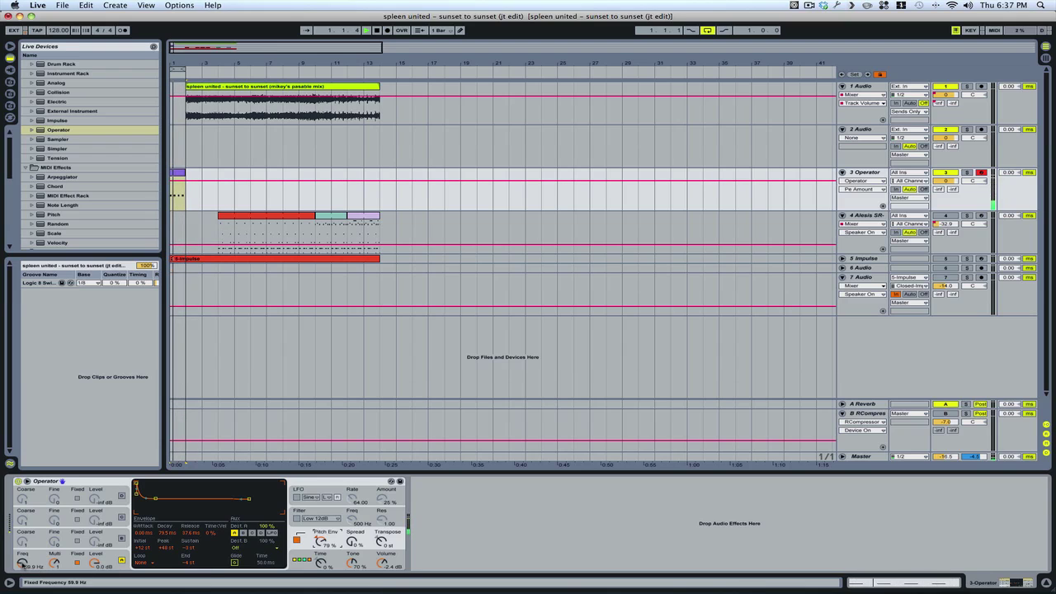
Lower oscillator A's fixed frequency, stop playback, and switch on oscillator B
left_click(22, 564)
mouse_move(23, 565)
left_mouse_down()
mouse_move(23, 573)
mouse_move(22, 561)
left_mouse_up()
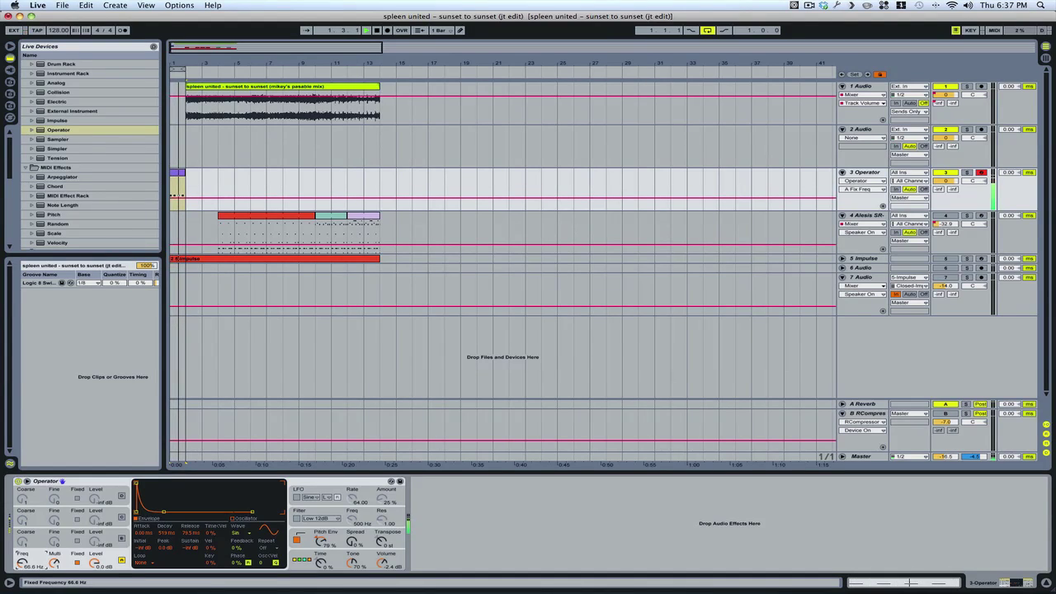
key("space")
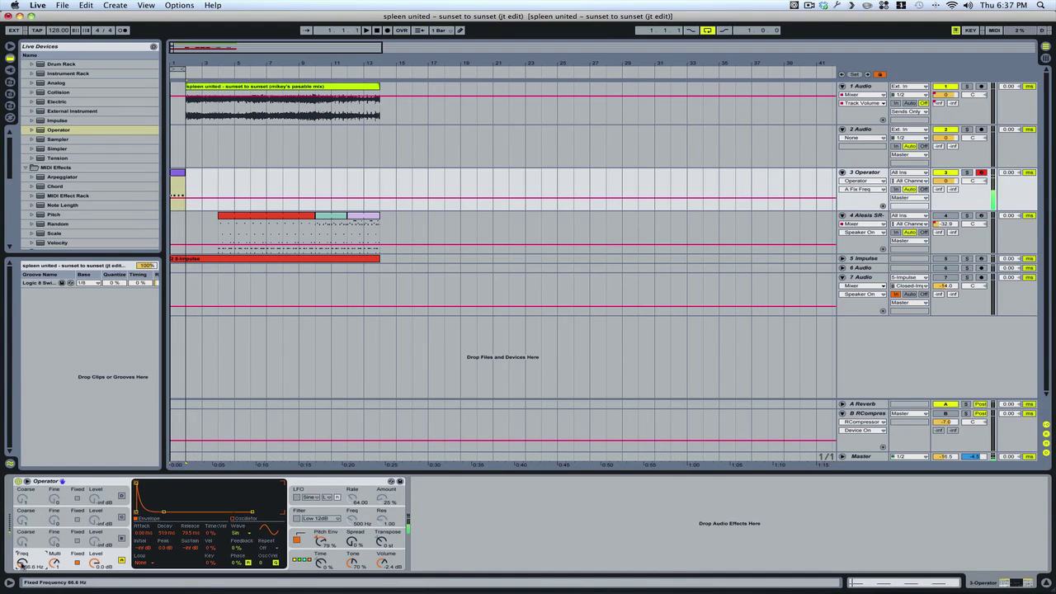
left_click(121, 541)
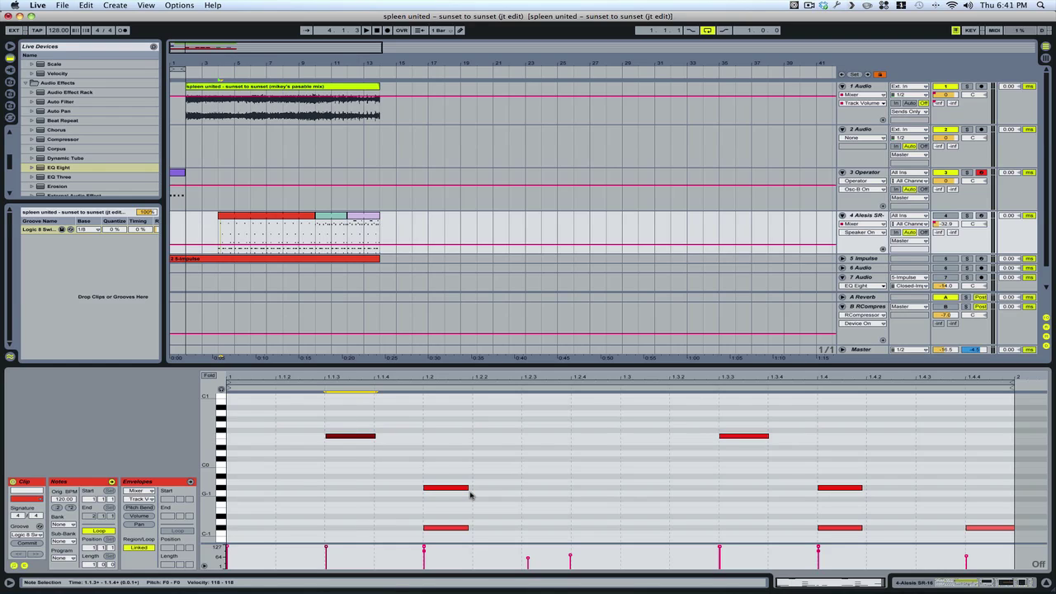
Transpose the drum note by octaves to end at F0, then toggle to the Alesis drum track's devices
key("shift+Up")
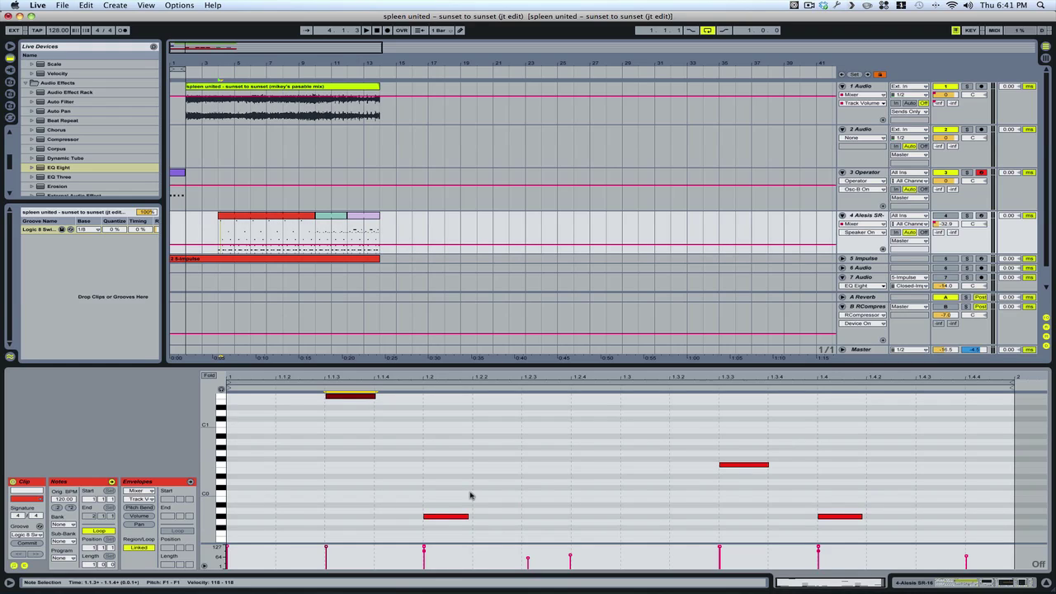
key("shift+Down")
key("shift+Down")
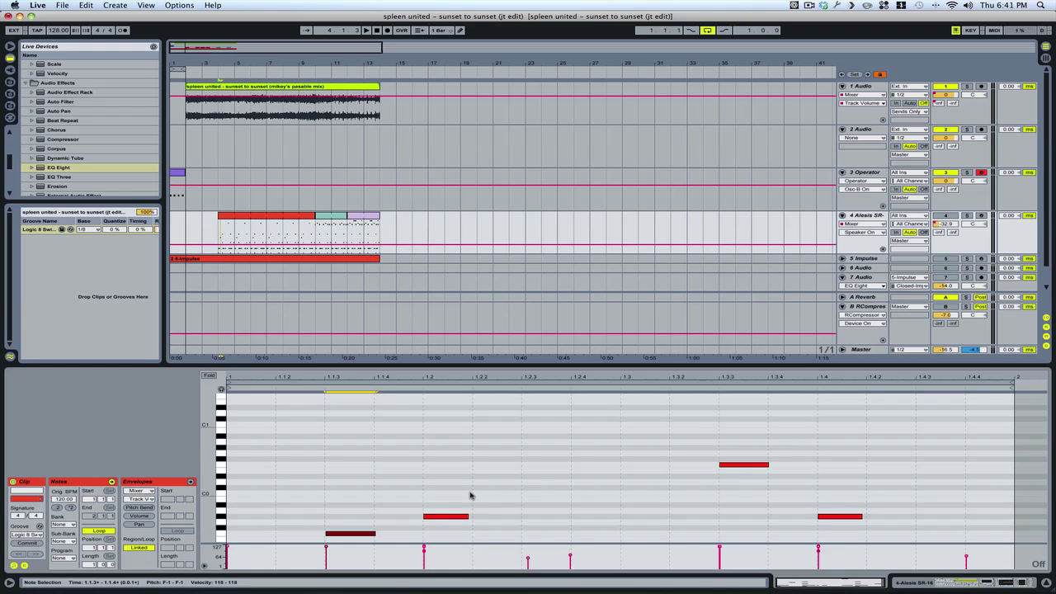
key("shift+Up")
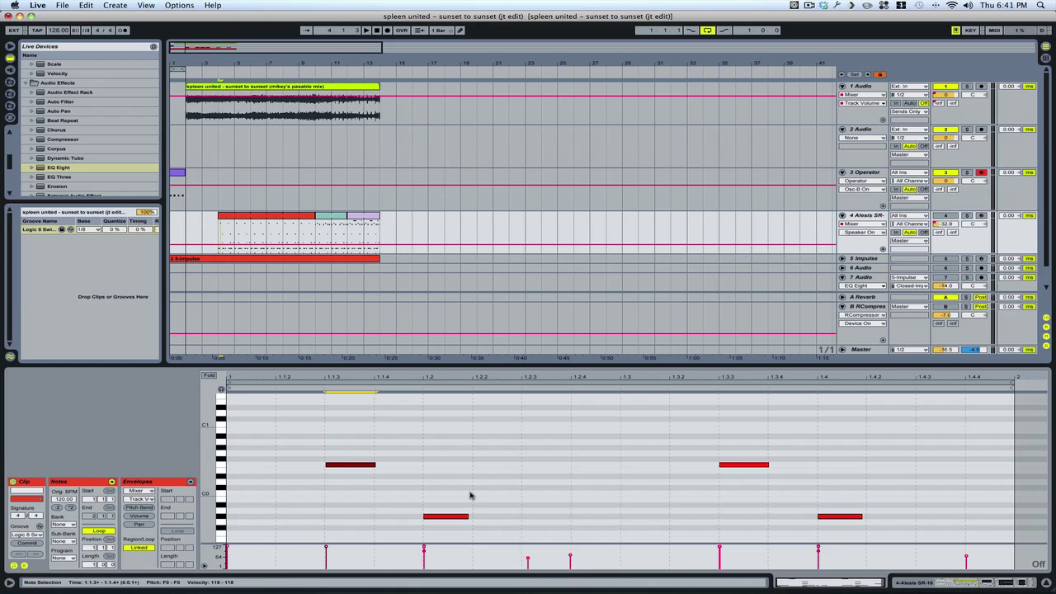
key("shift+Tab")
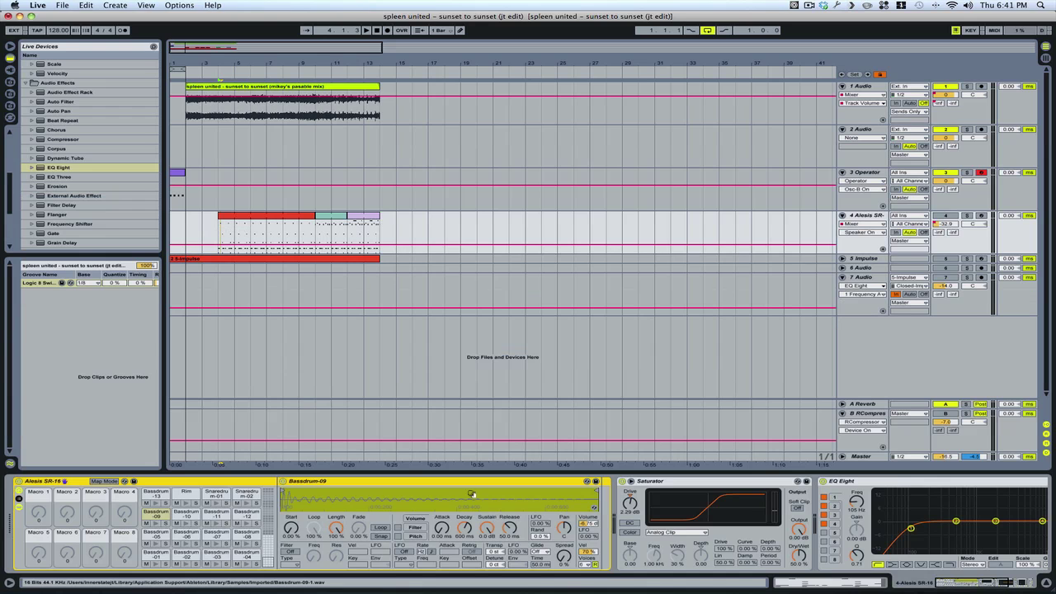
key("shift+Tab")
key("shift+Tab")
key("shift+Tab")
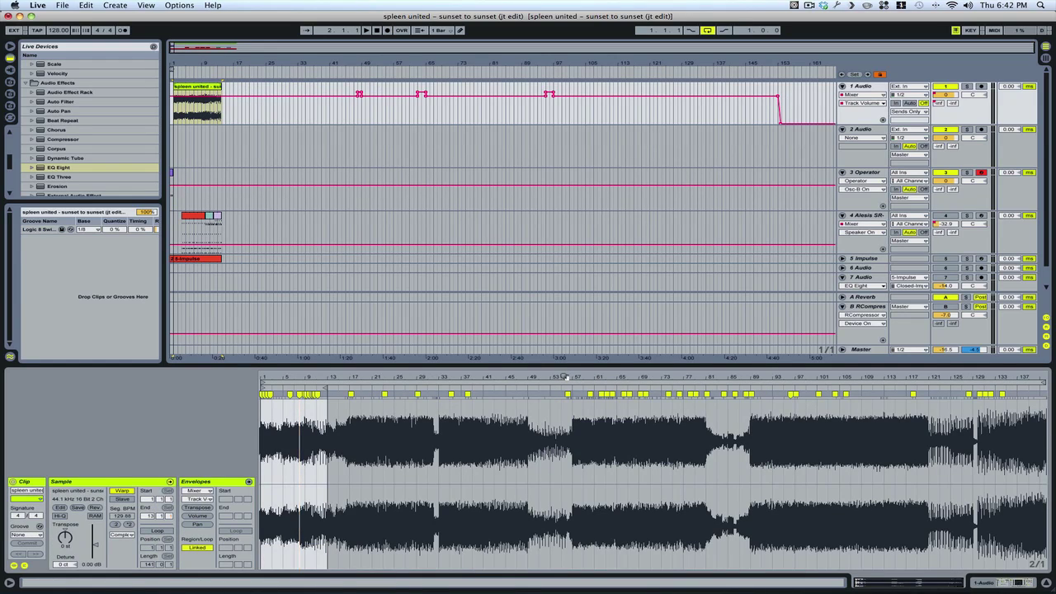
Zoom the sample view to bars 63–80 of the sample
left_click_drag(727, 375, 726, 376)
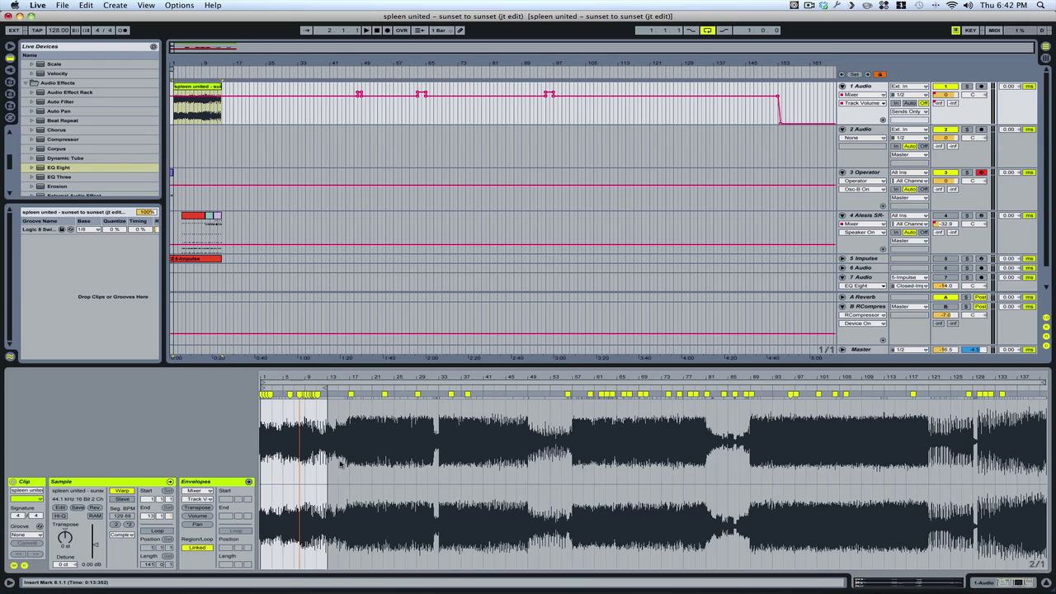
left_click(606, 480)
left_click_drag(616, 478, 703, 478)
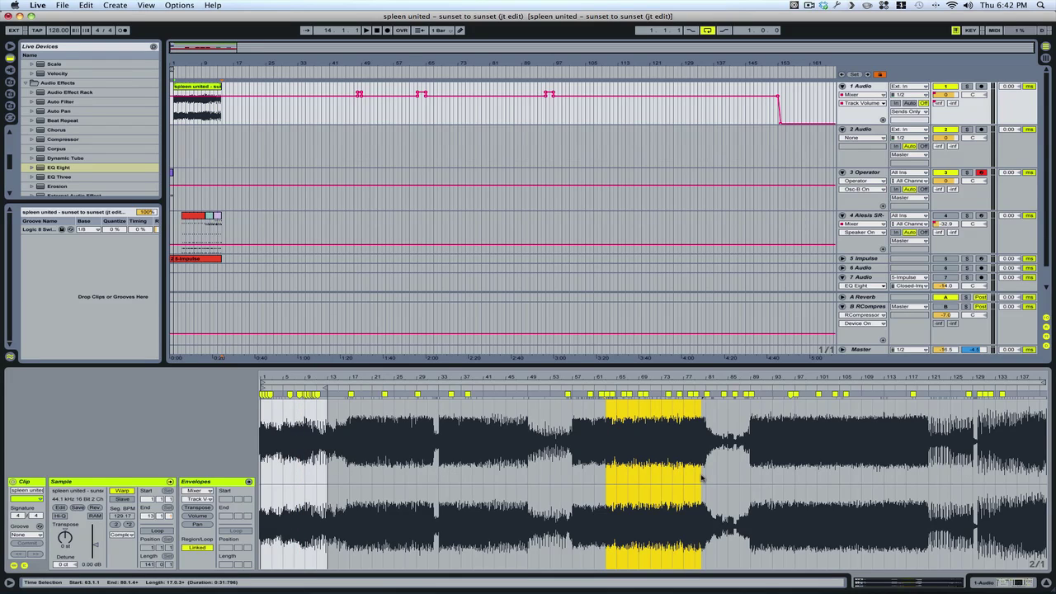
double_click(654, 376)
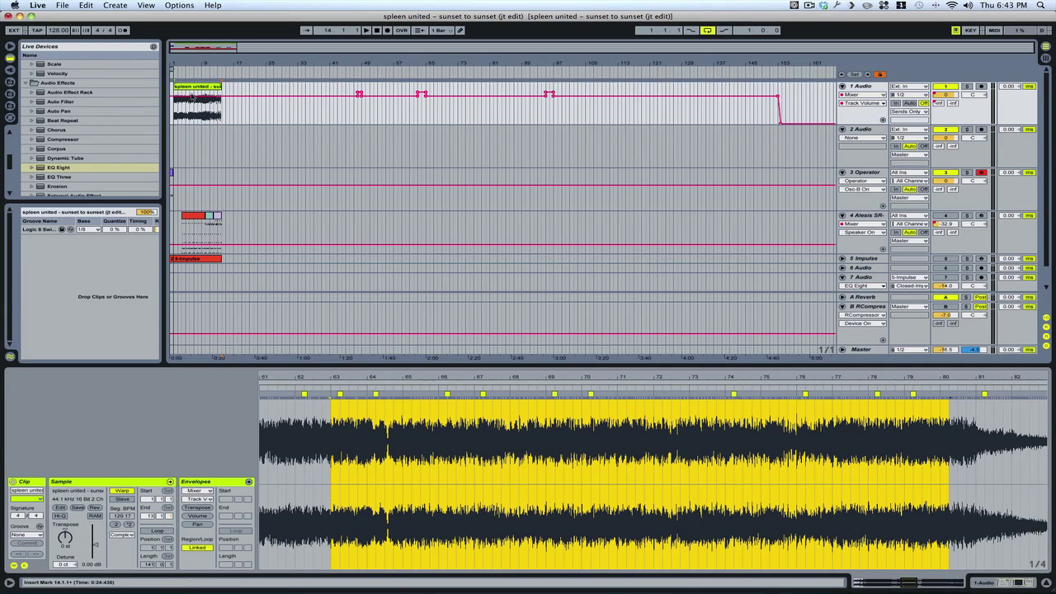
Zoom the arrangement to bars 6–8 with Z, then back out to the whole song with X
left_click_drag(192, 106, 200, 107)
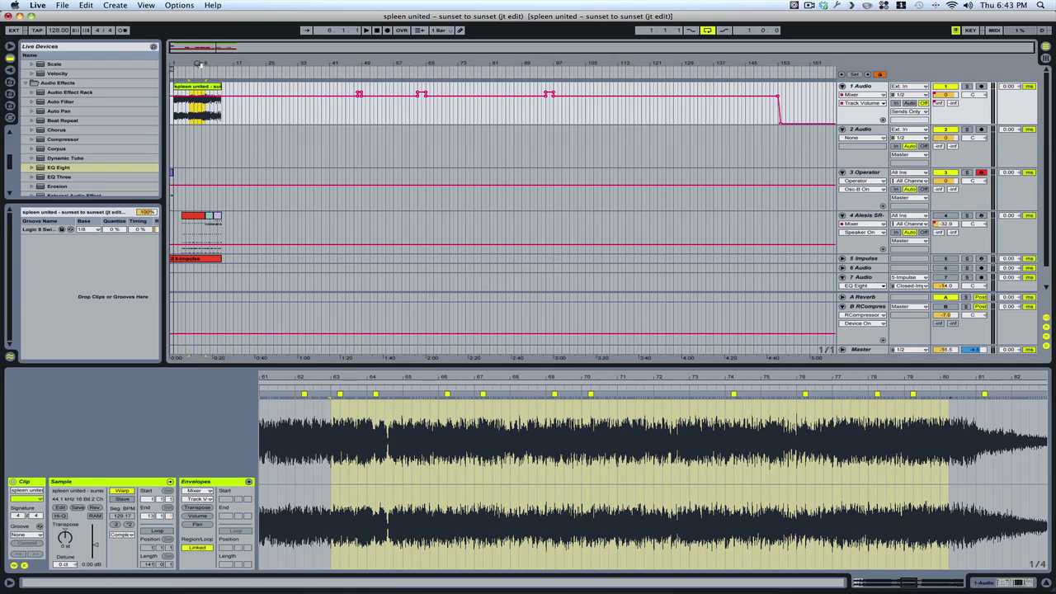
key("z")
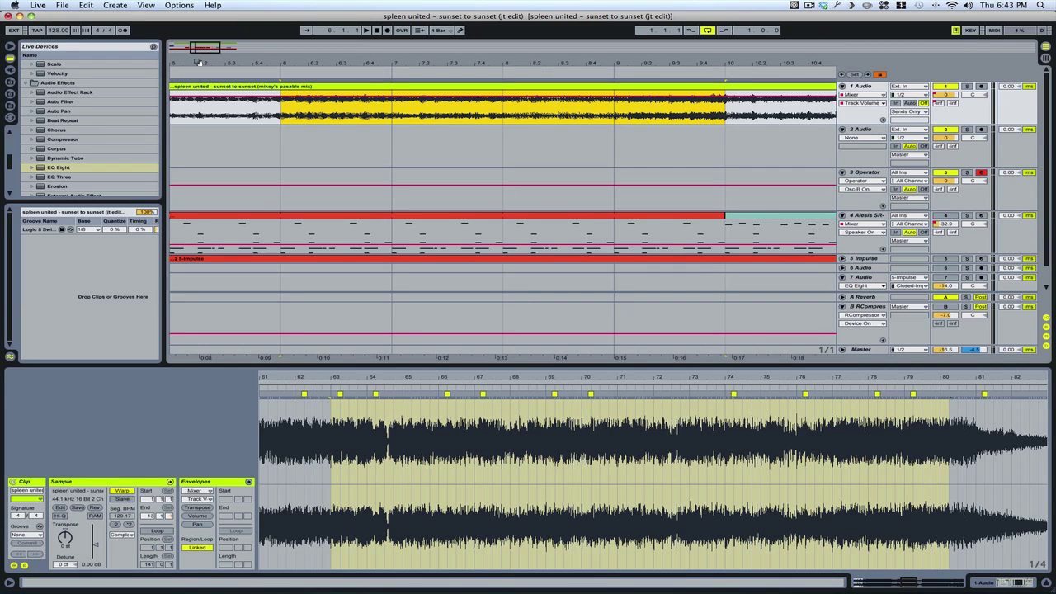
left_click(282, 157)
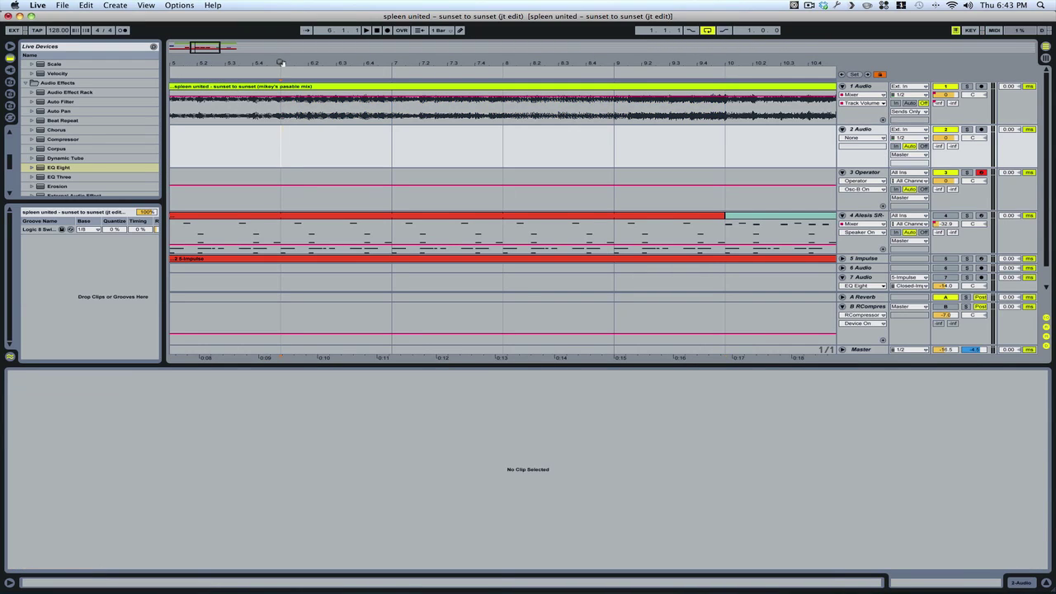
key("x")
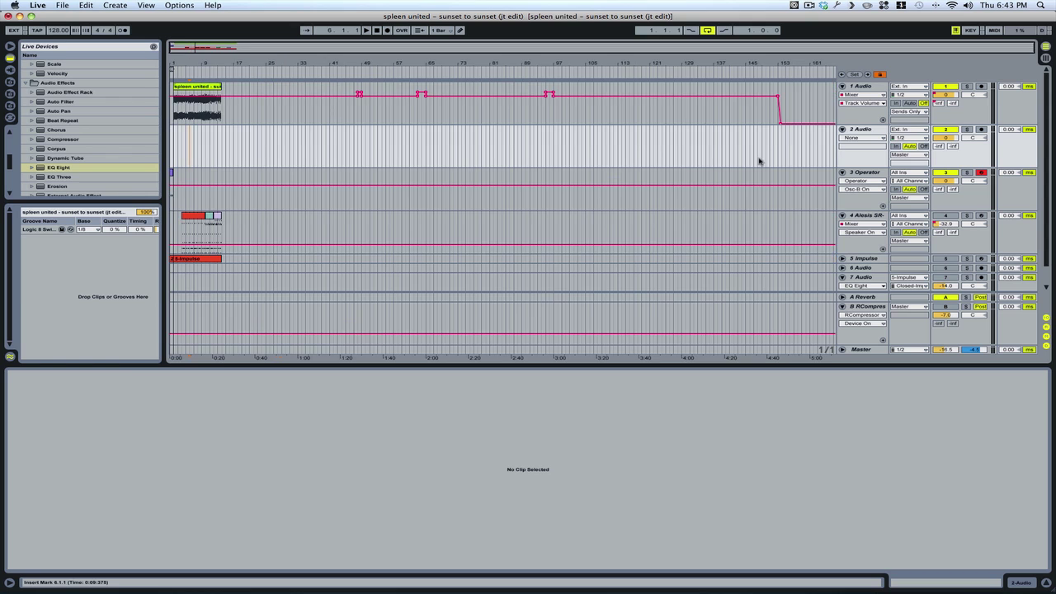
Fold the Alesis drum clip's notes to named drum rows and show the whole clip
left_click(196, 220)
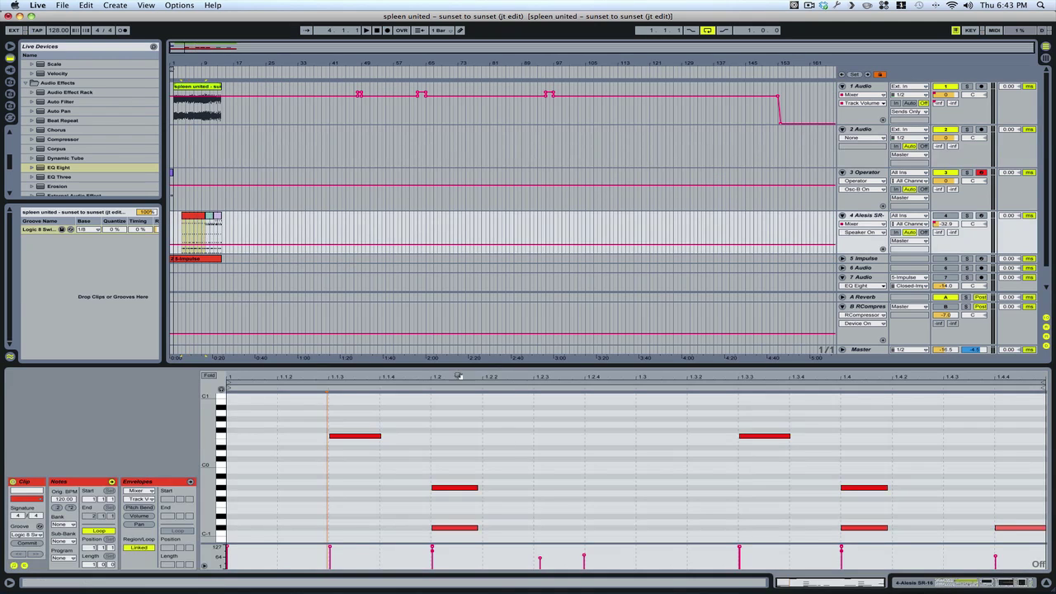
left_click_drag(359, 377, 364, 449)
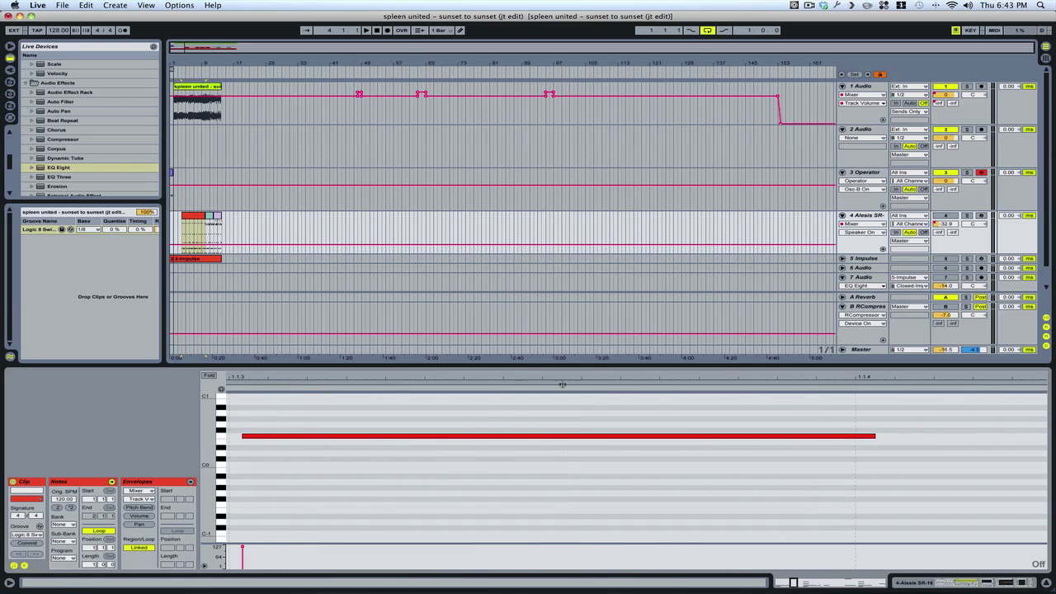
left_click(209, 377)
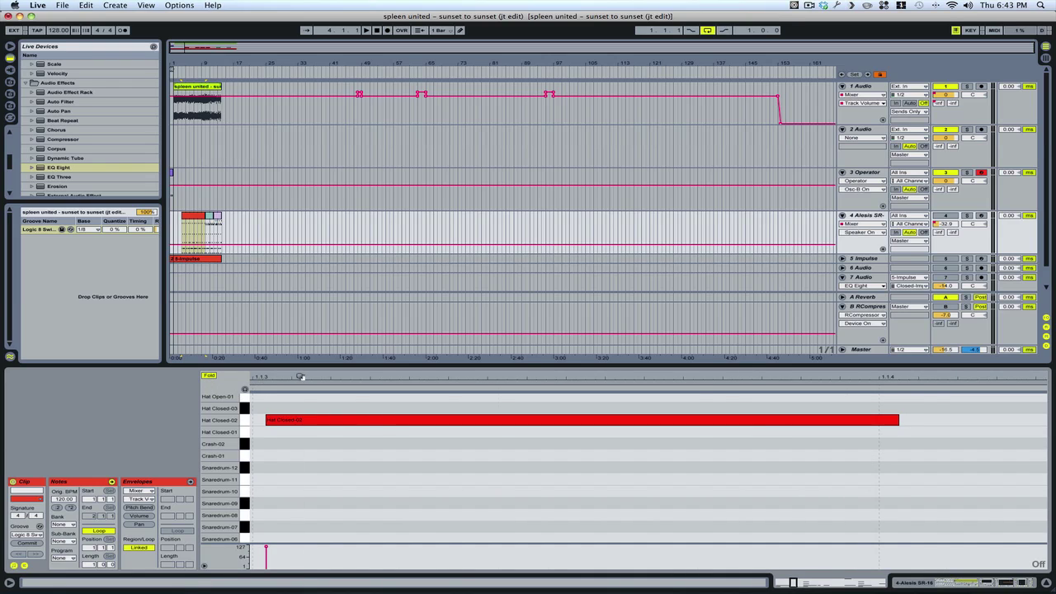
double_click(300, 376)
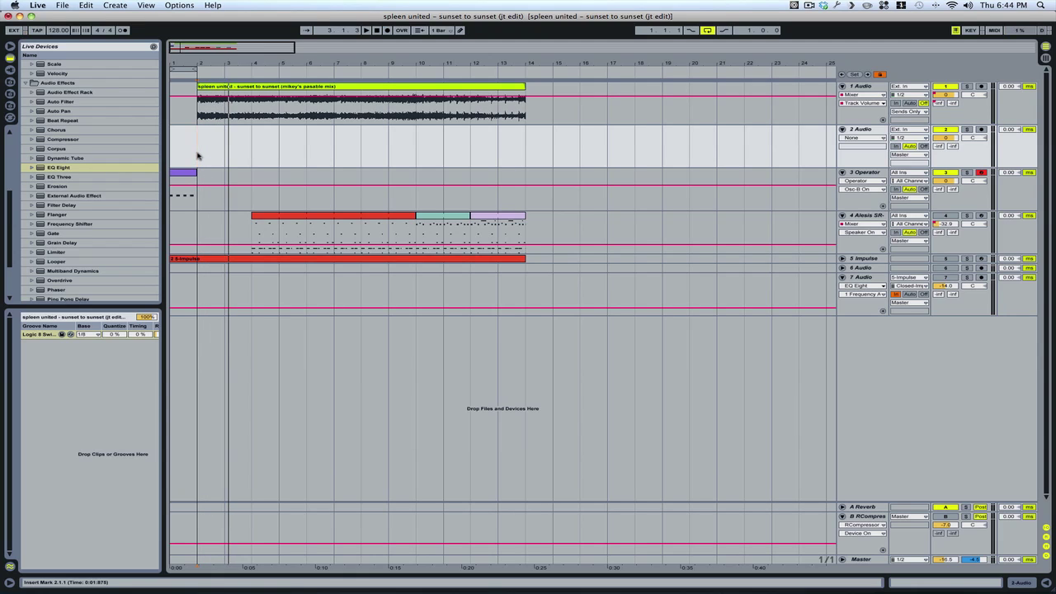
Restart arrangement playback from the insert marker near bar 2
key("space")
key("space")
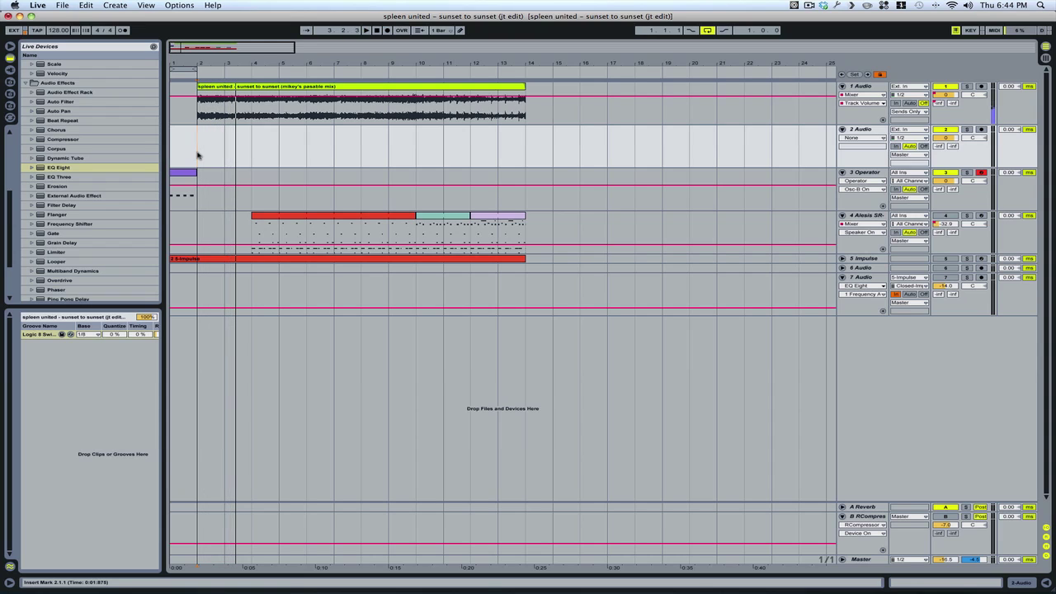
key("space")
key("space")
Create an empty MIDI clip over bars 15–17 on the Operator track and open it
left_click_drag(552, 198, 607, 198)
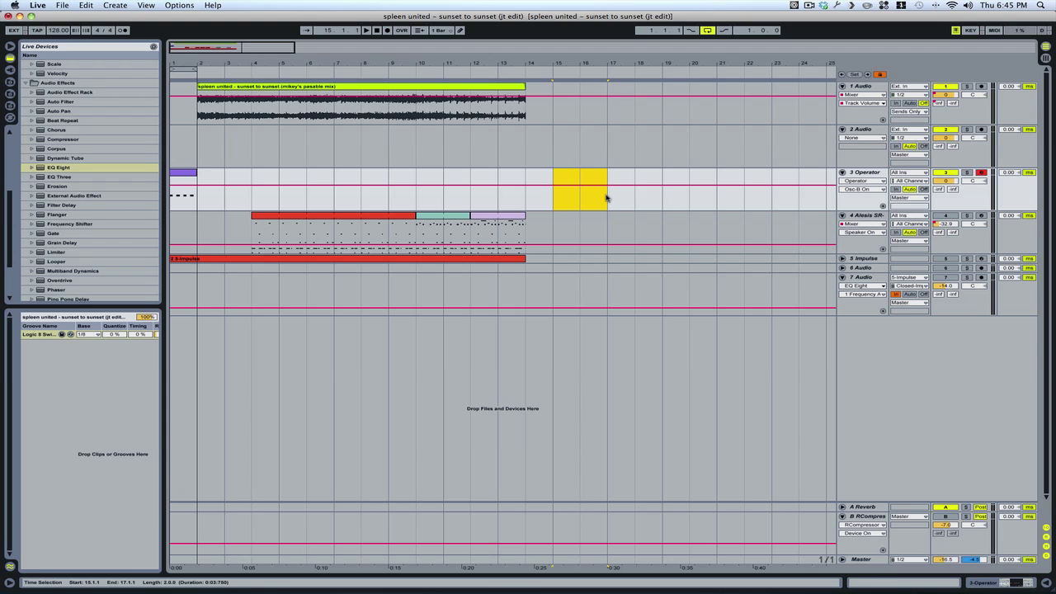
key("super+shift+m")
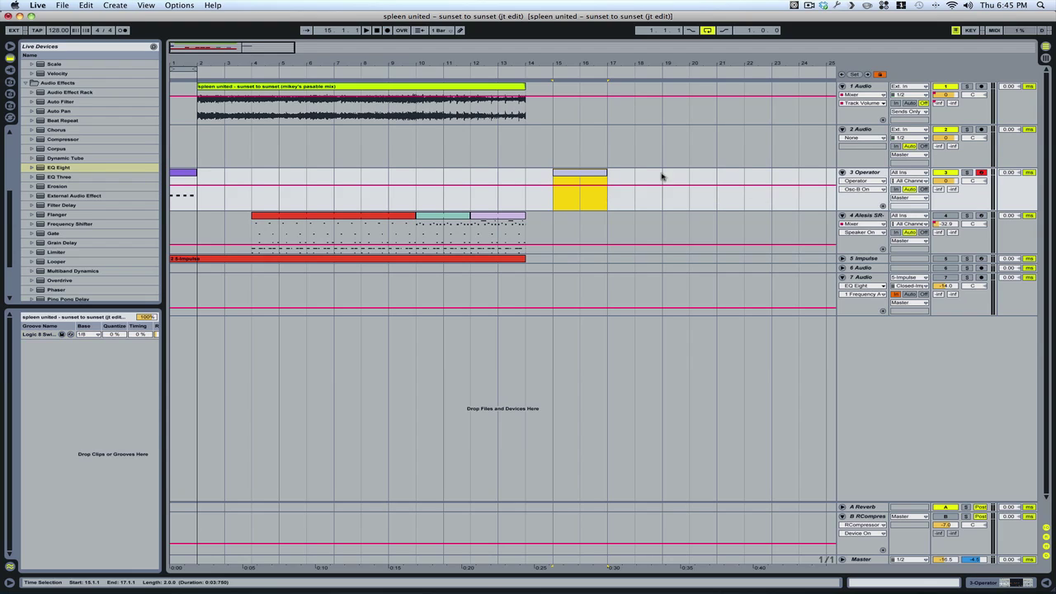
left_click(586, 175)
double_click(586, 174)
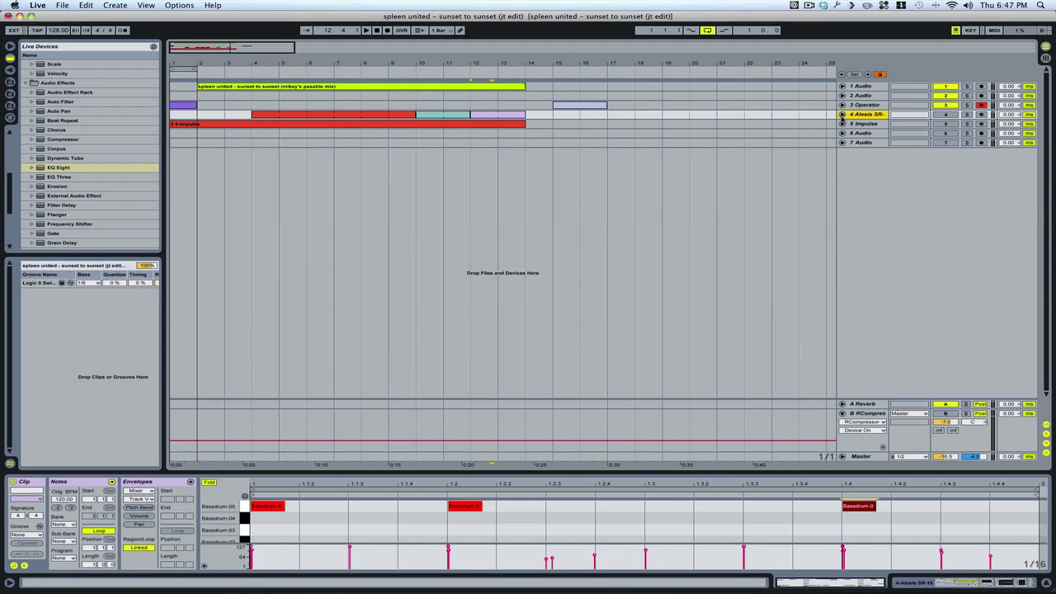
Unfold and refold all tracks, add a C Return track, and slide 1 Audio's -0.7 dB volume breakpoint later
left_click(843, 113, "alt")
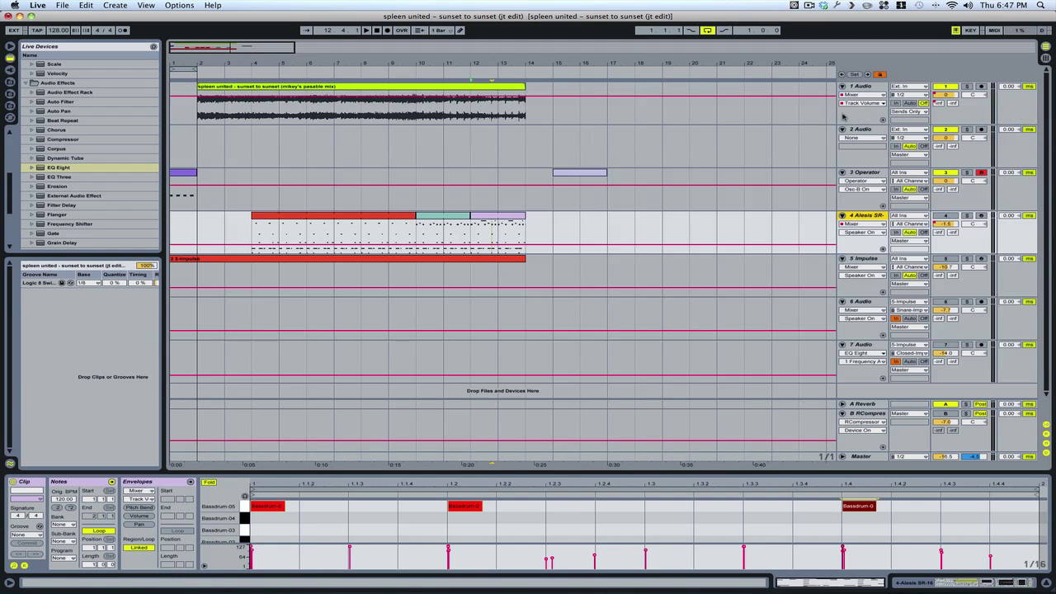
left_click(842, 172, "alt")
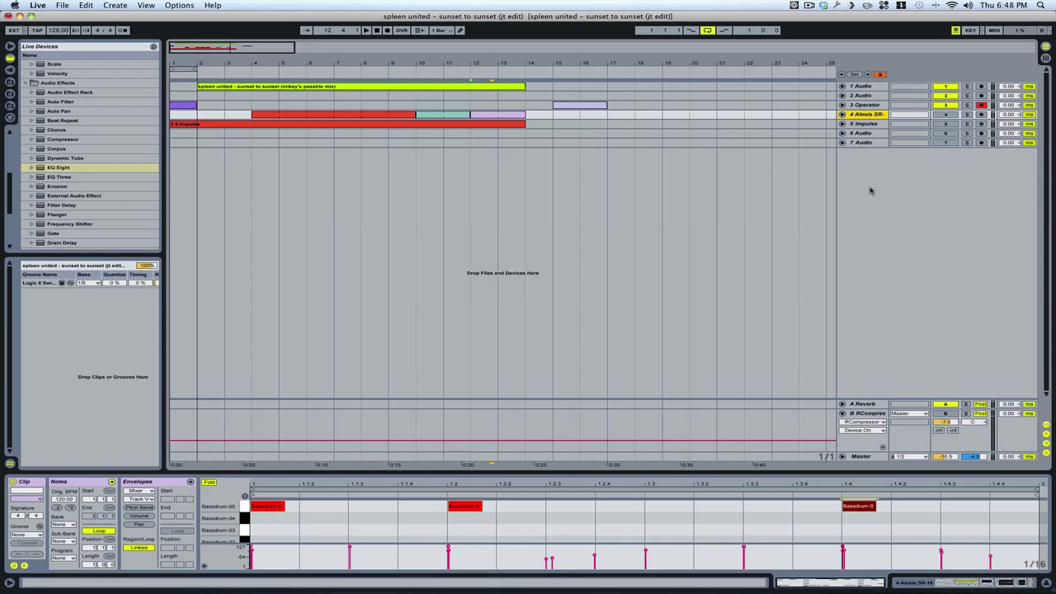
key("super+alt+t")
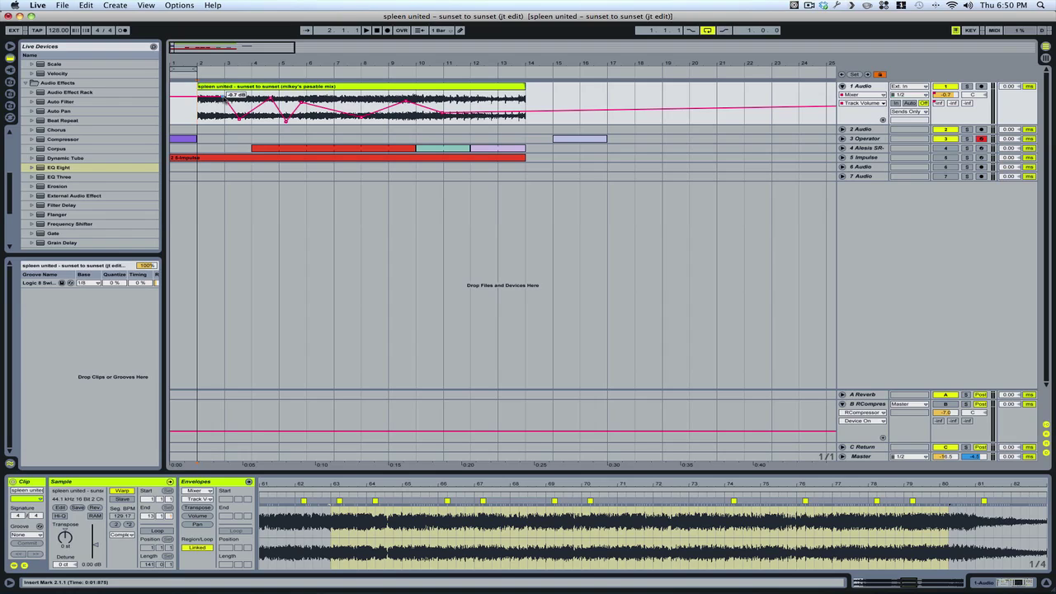
left_click_drag(226, 97, 445, 100)
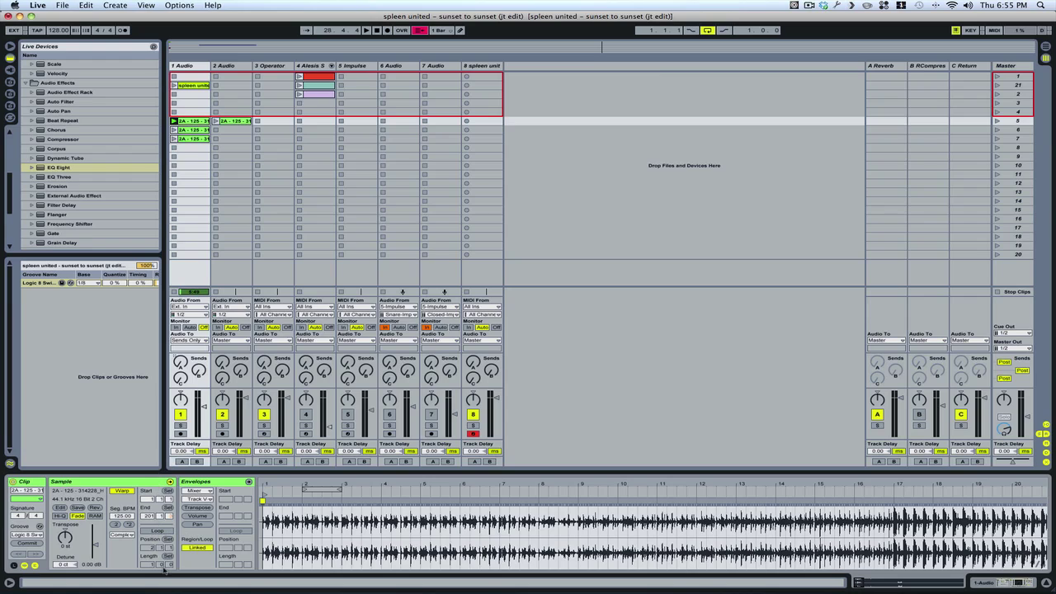
In KEY map mode, assign key 3 to clip Loop, 1 to Set Loop Start, 2 to Set Loop Length
left_click(970, 30)
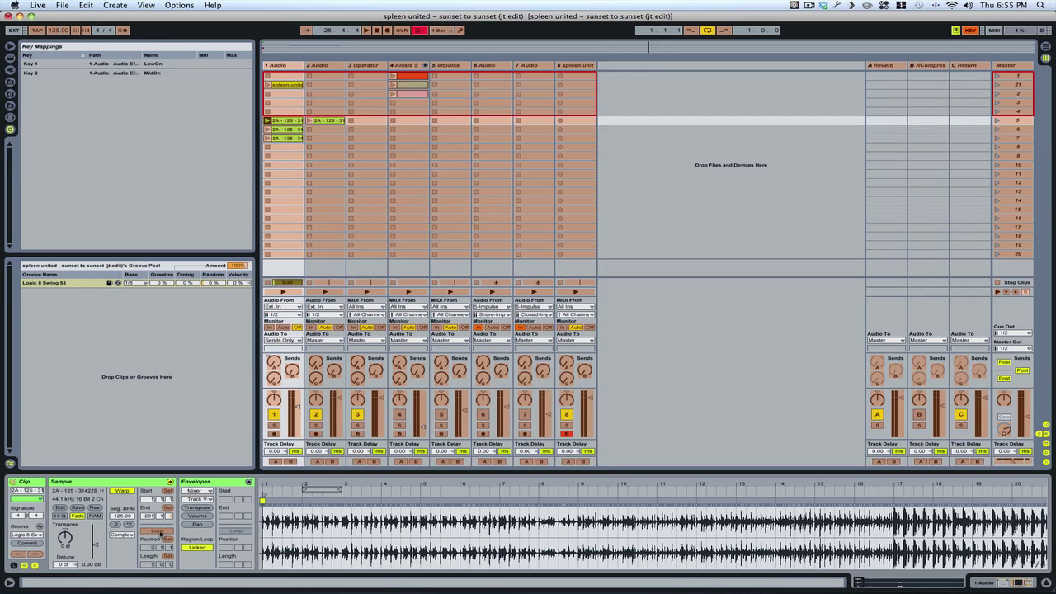
left_click(161, 533)
key("3")
left_click(168, 539)
key("1")
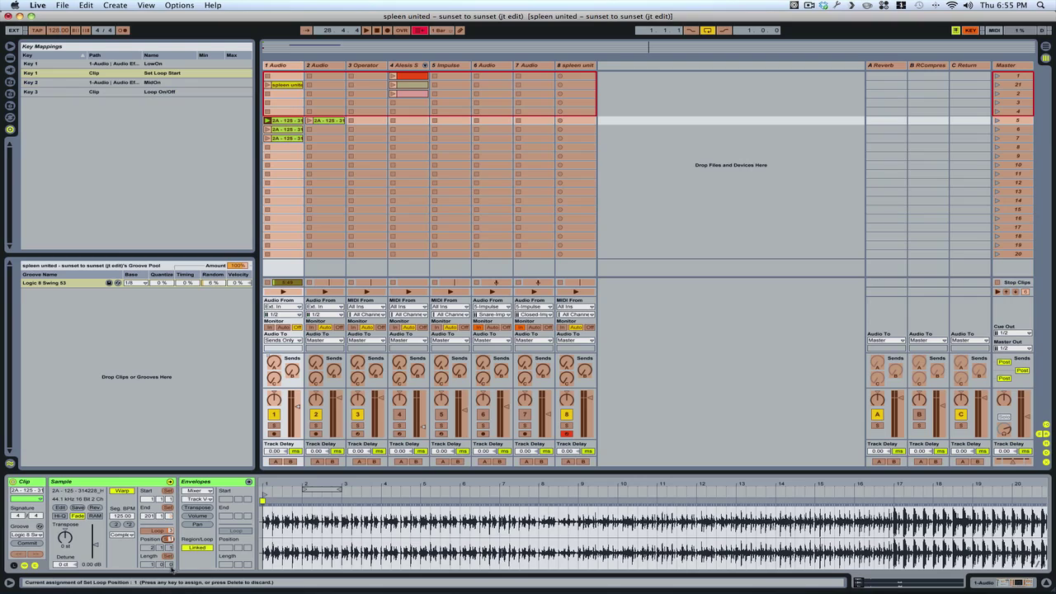
left_click(167, 558)
key("2")
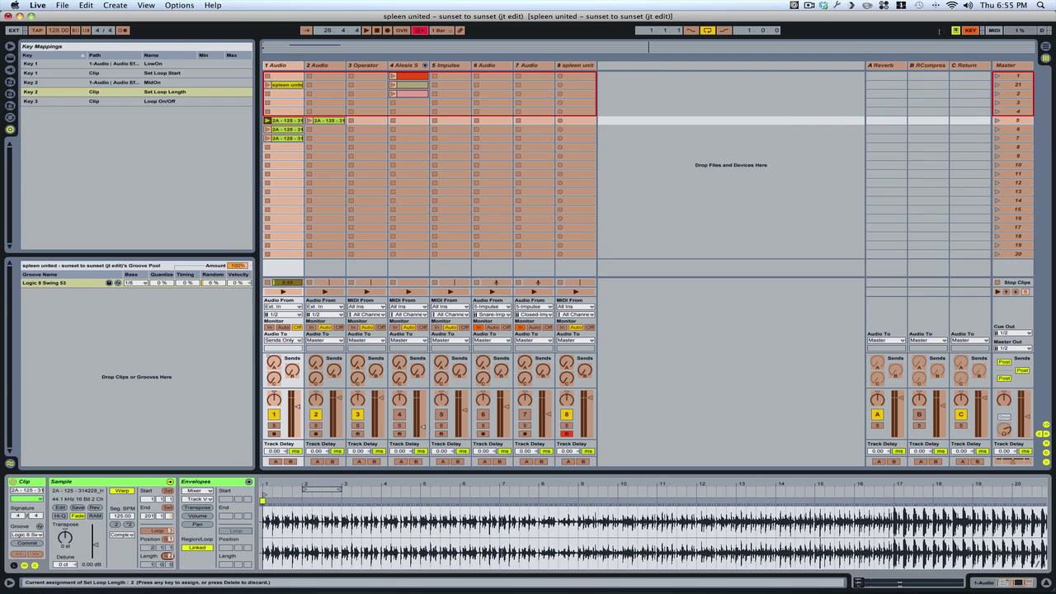
left_click(970, 30)
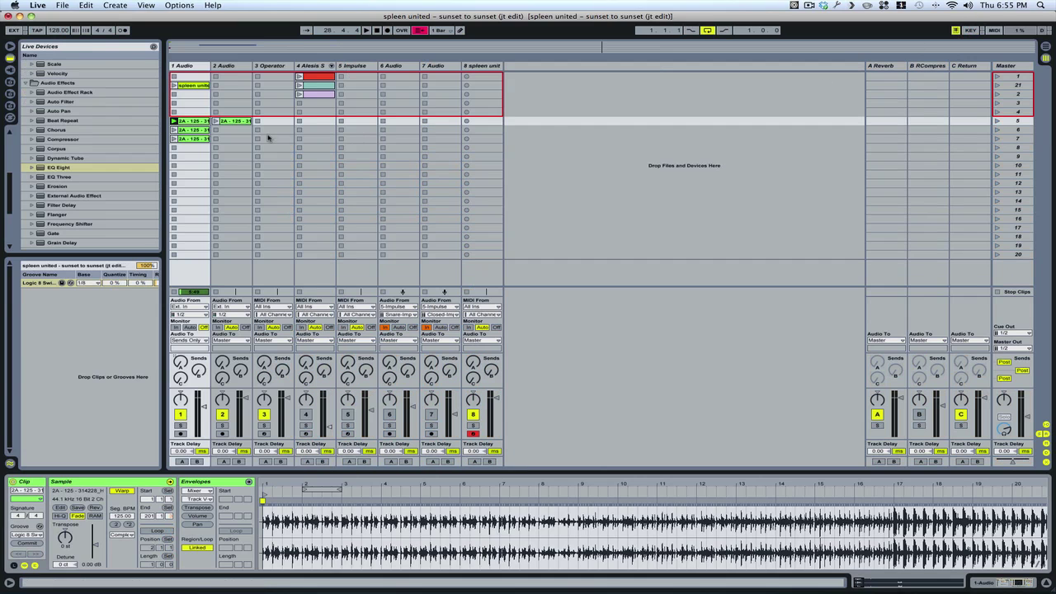
Launch the scene 5 clips, set track 2 to -12.7 dB, and turn its clip's loop on
left_click(174, 121)
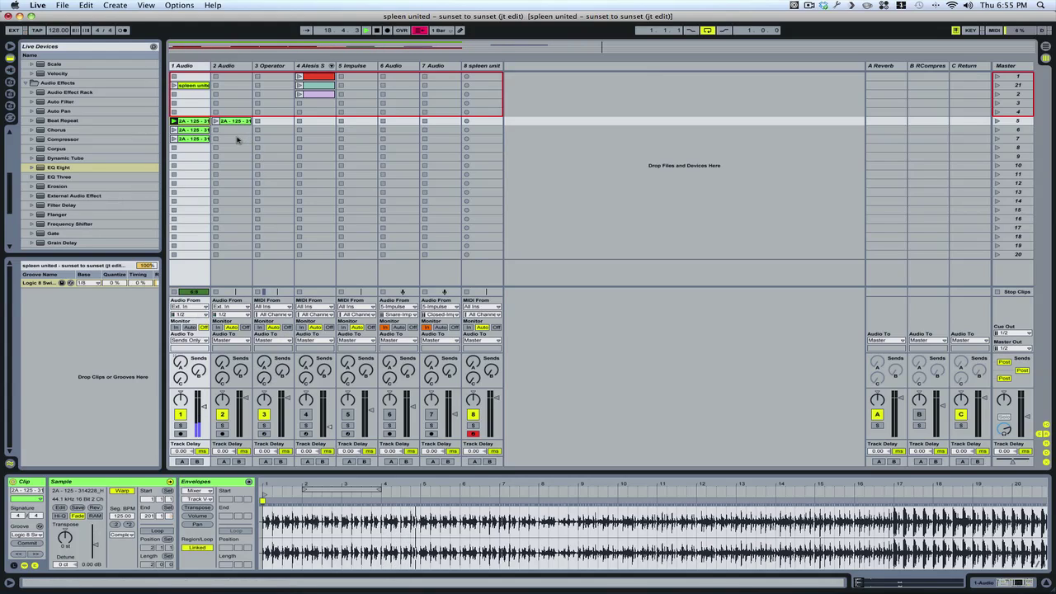
left_click(217, 121)
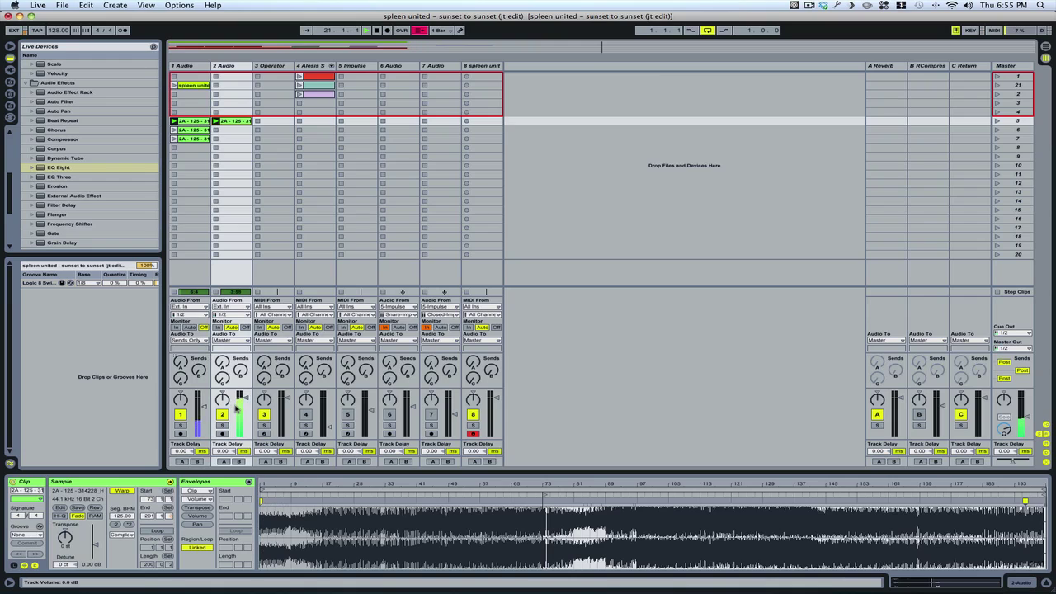
left_click_drag(237, 406, 245, 420)
key("super+l")
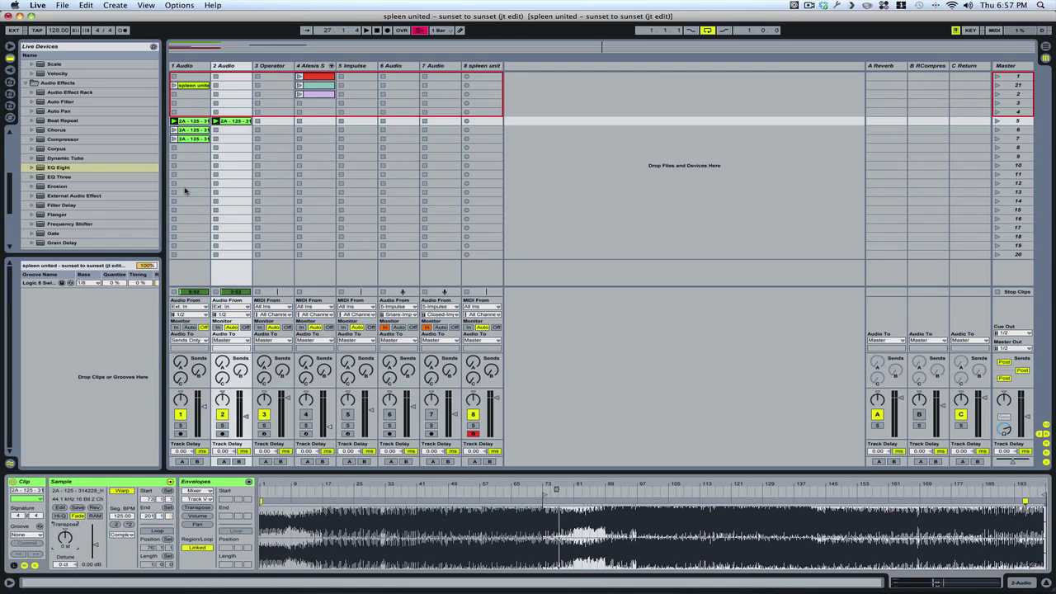
Select five clips across tracks 1 and 2, keep warp mode Complex, and toggle Hi-Q on then off
left_click_drag(188, 183, 228, 85)
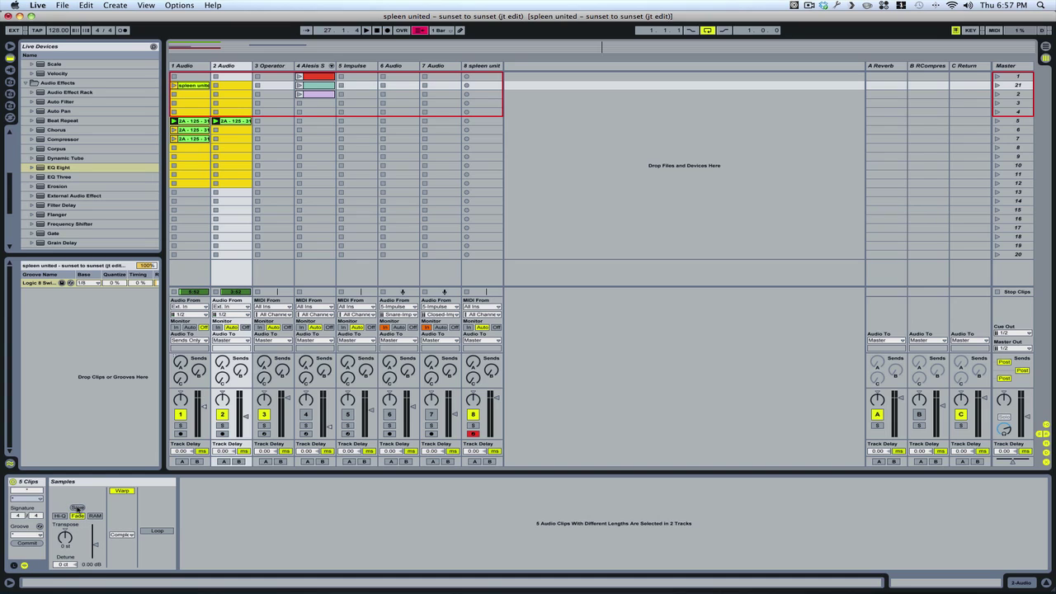
left_click(122, 534)
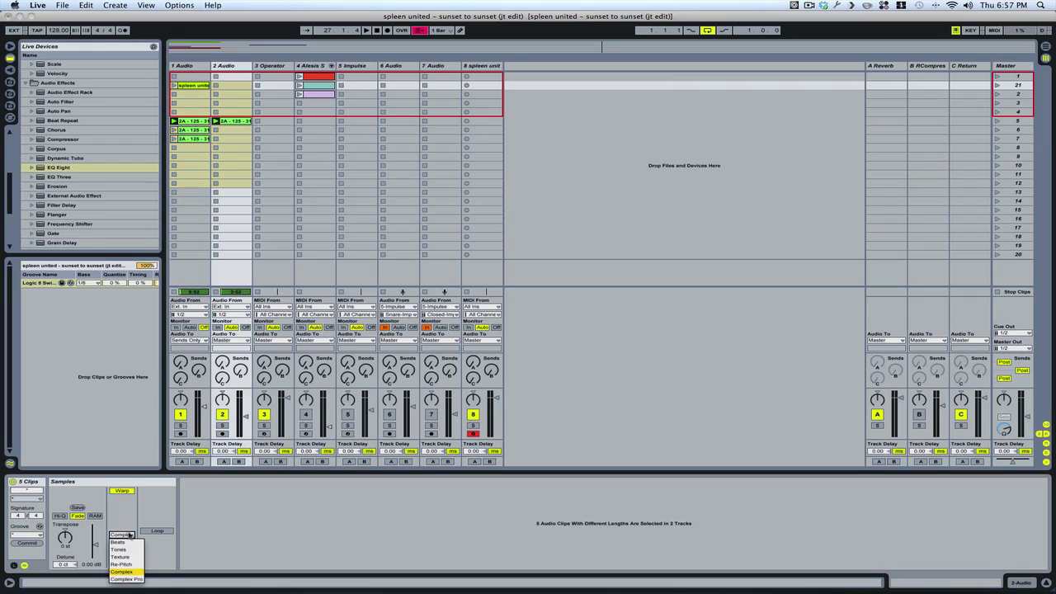
left_click(129, 572)
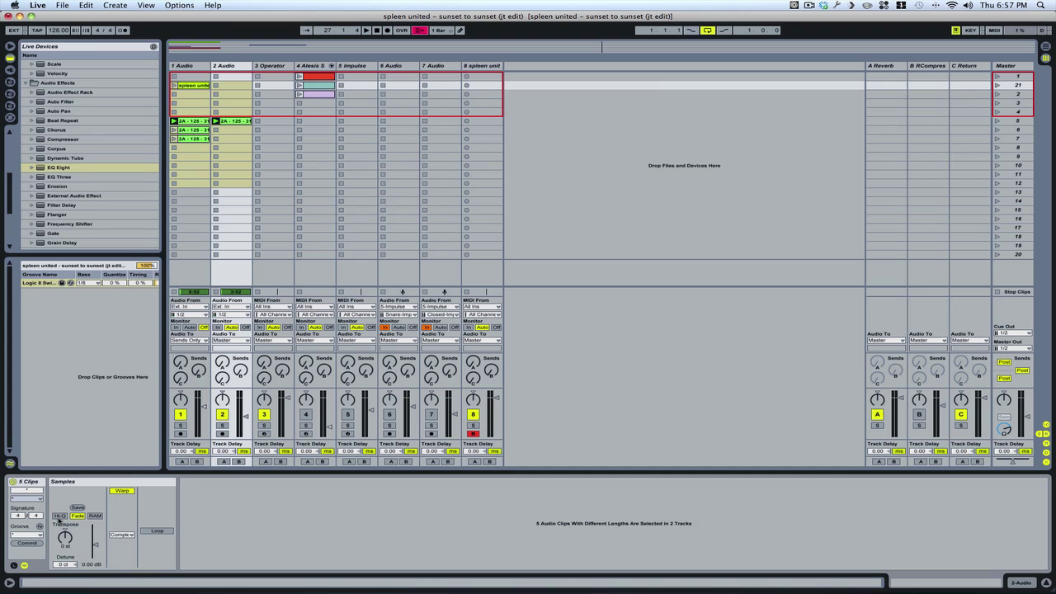
left_click(59, 516)
left_click(57, 516)
Narrow the selection to the row 5 clip and zoom its waveform in and back out
key("Down")
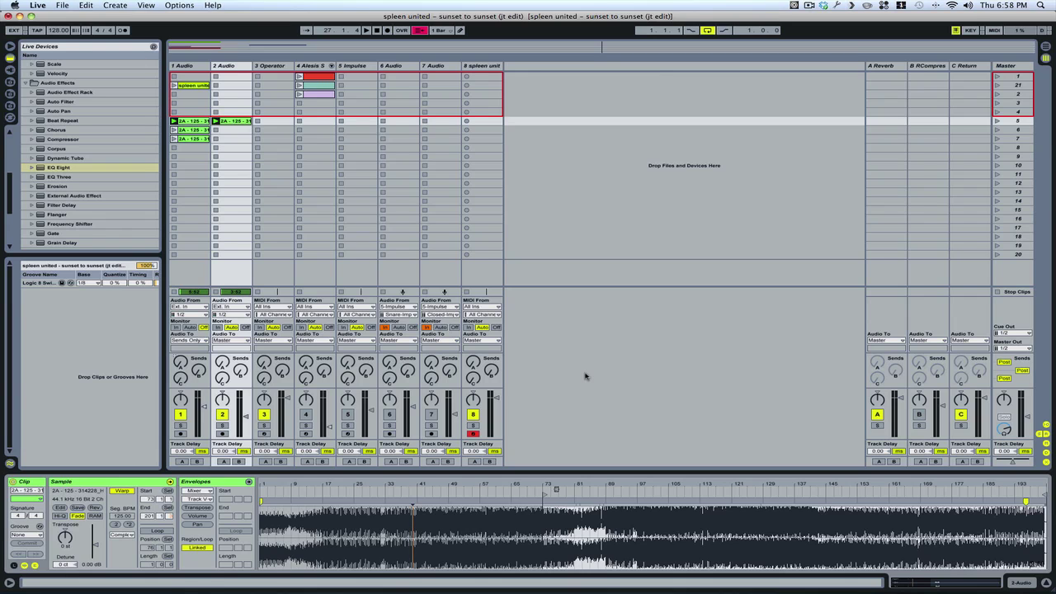
key("plus")
key("plus")
key("plus")
key("plus")
key("plus")
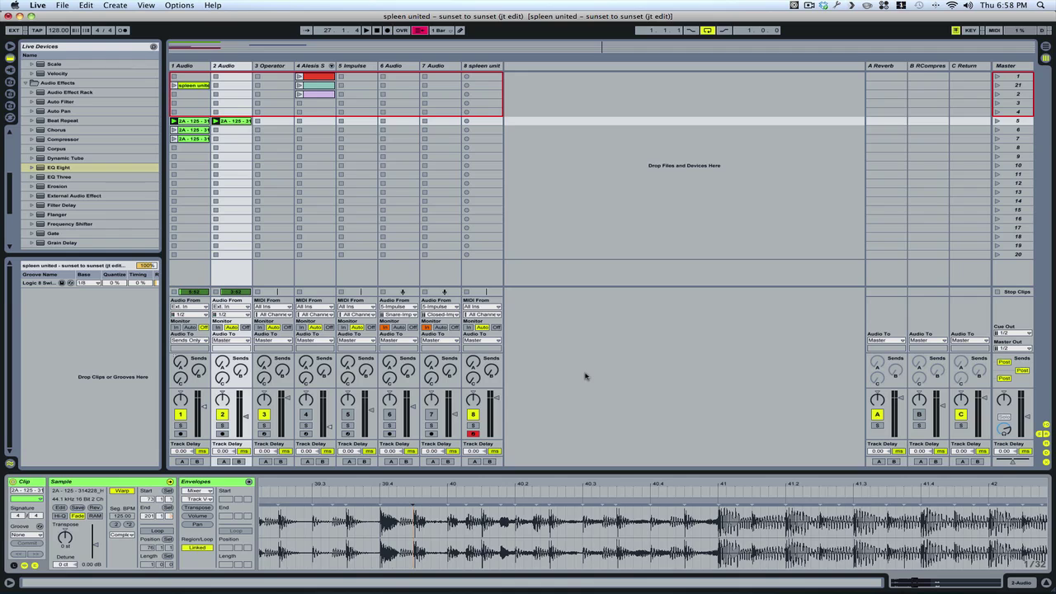
key("minus")
key("minus")
key("minus")
key("minus")
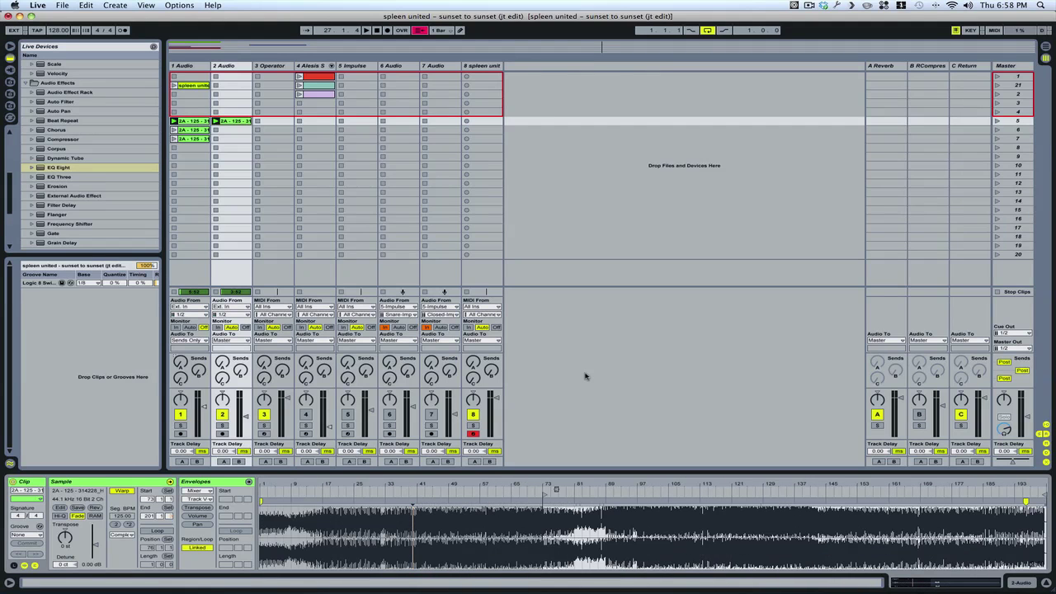
In Arrangement view, set the insert marker at bar 8 on track 1 and zoom around it
key("Tab")
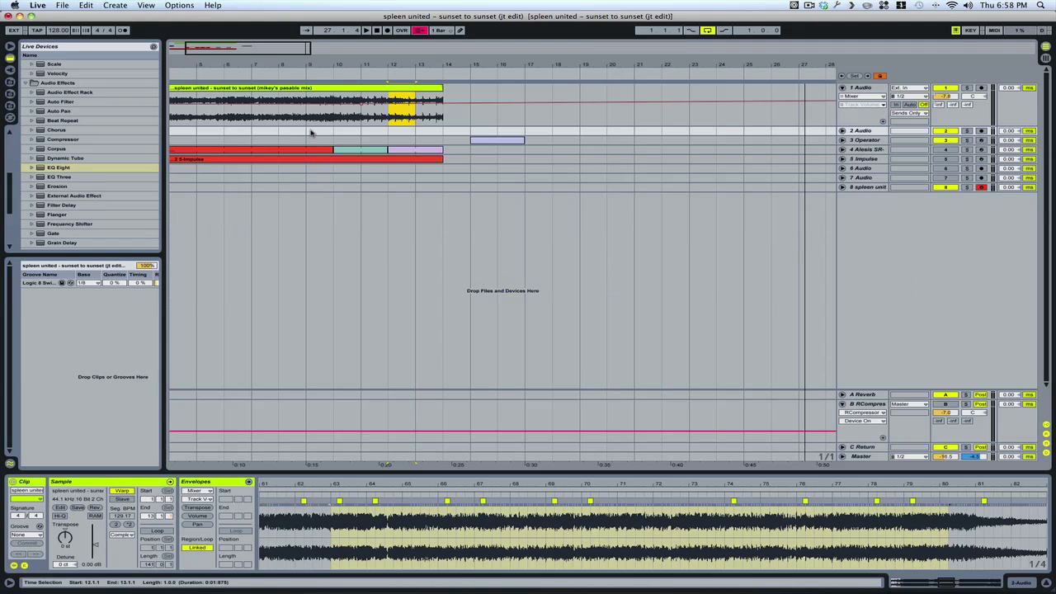
left_click(280, 119)
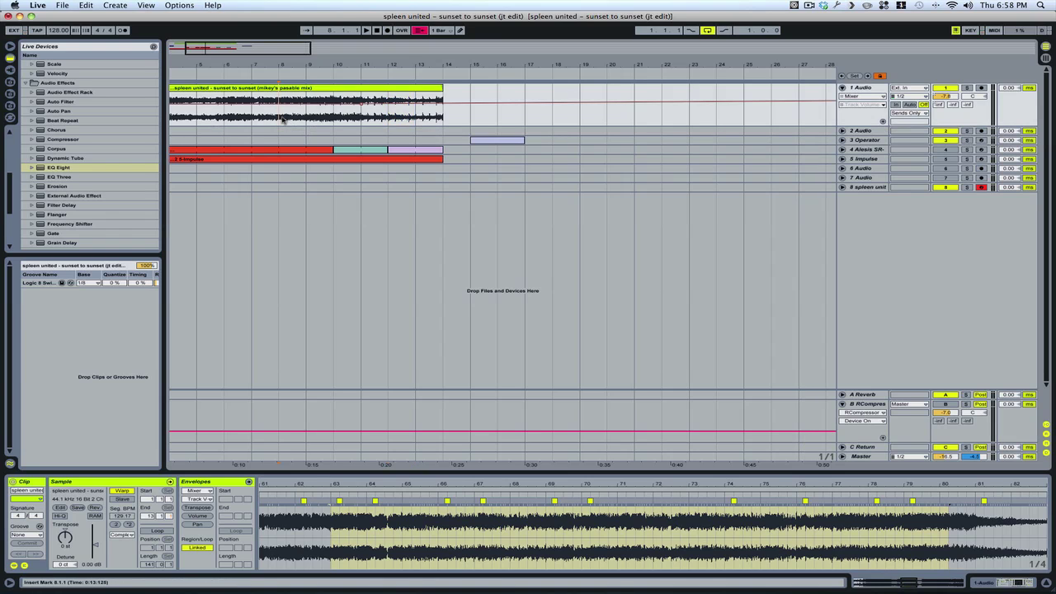
key("plus")
key("plus")
key("plus")
key("plus")
key("plus")
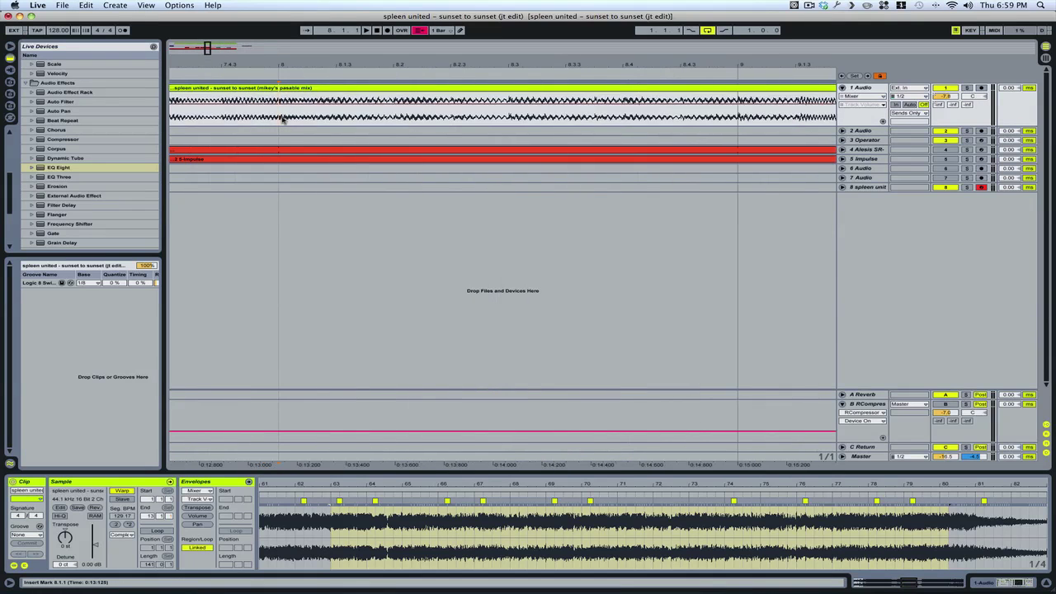
key("minus")
key("minus")
key("minus")
key("minus")
key("minus")
key("minus")
key("minus")
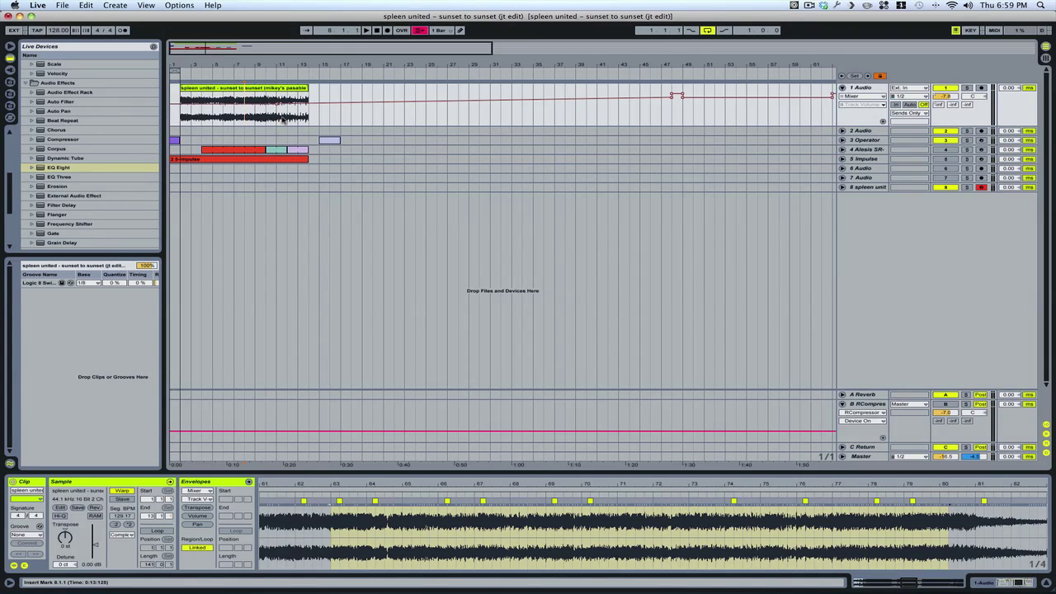
Show the Info View panel, then select Dynamic Tube and the first track's arrangement clip
key("shift+question")
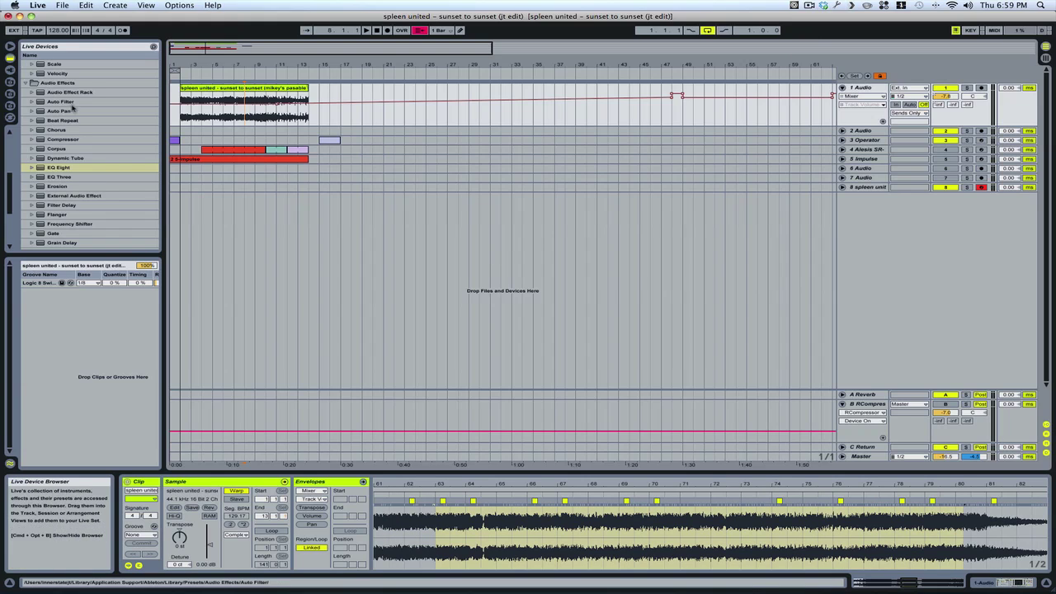
left_click(52, 158)
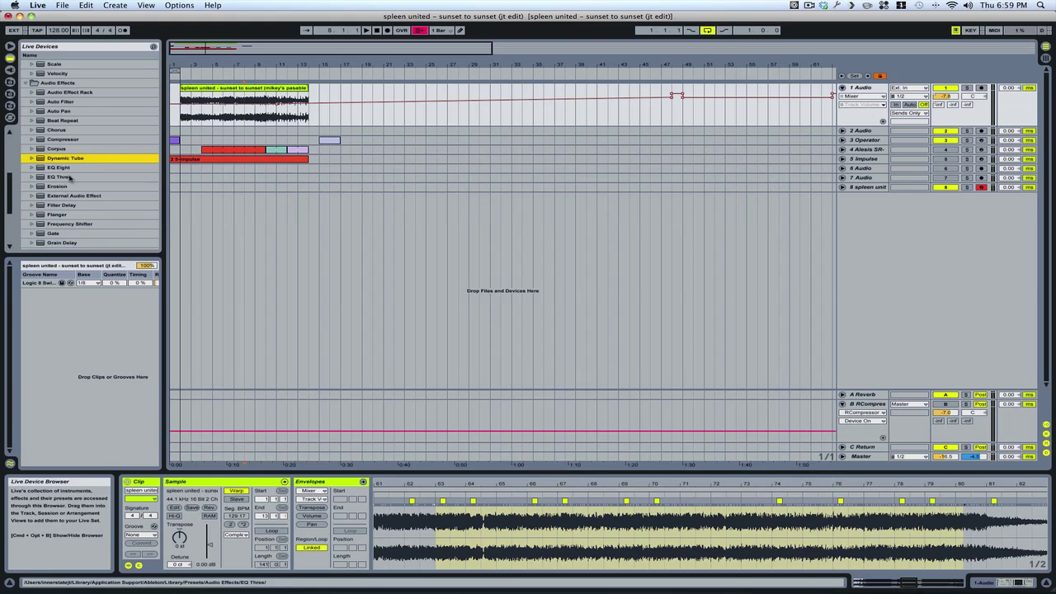
left_click(202, 88)
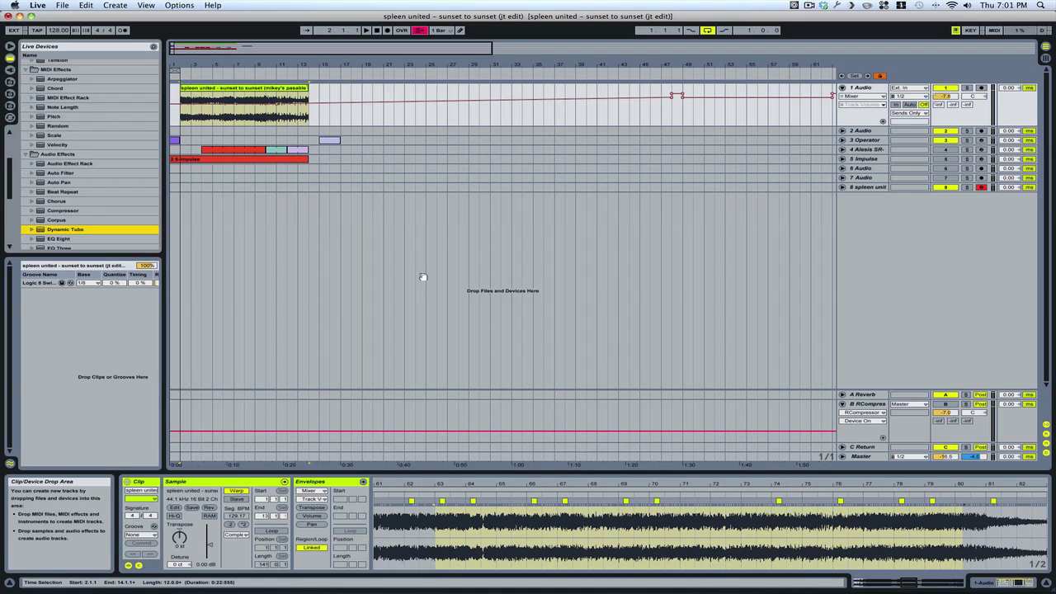
Toggle the browser and In/Out section with shortcuts, then return to Session view
key("super+alt+b")
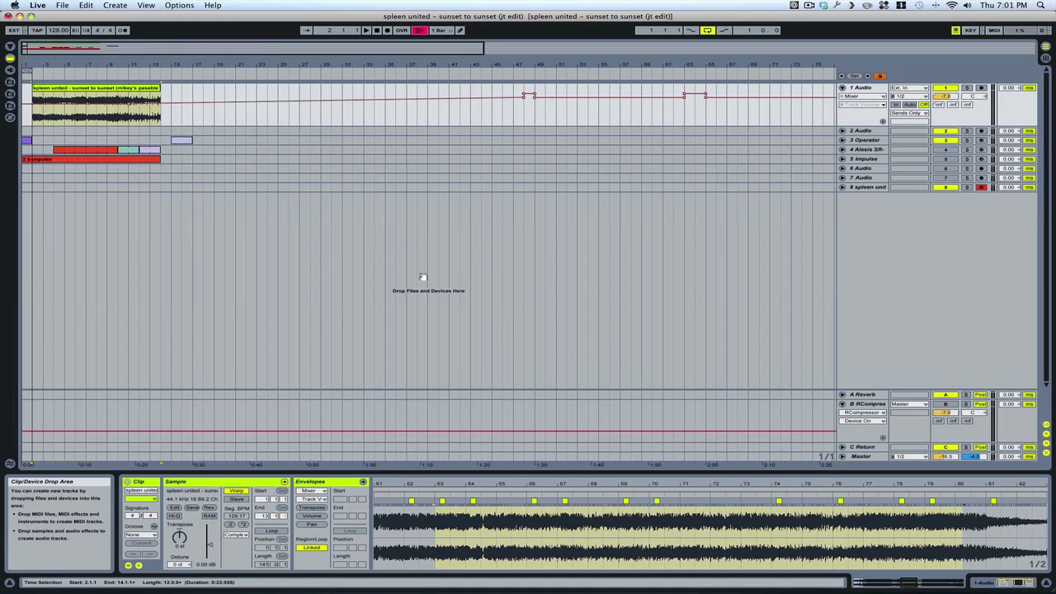
key("super+alt+b")
key("super+alt+b")
key("super+alt+b")
key("super+alt+b")
key("super+alt+b")
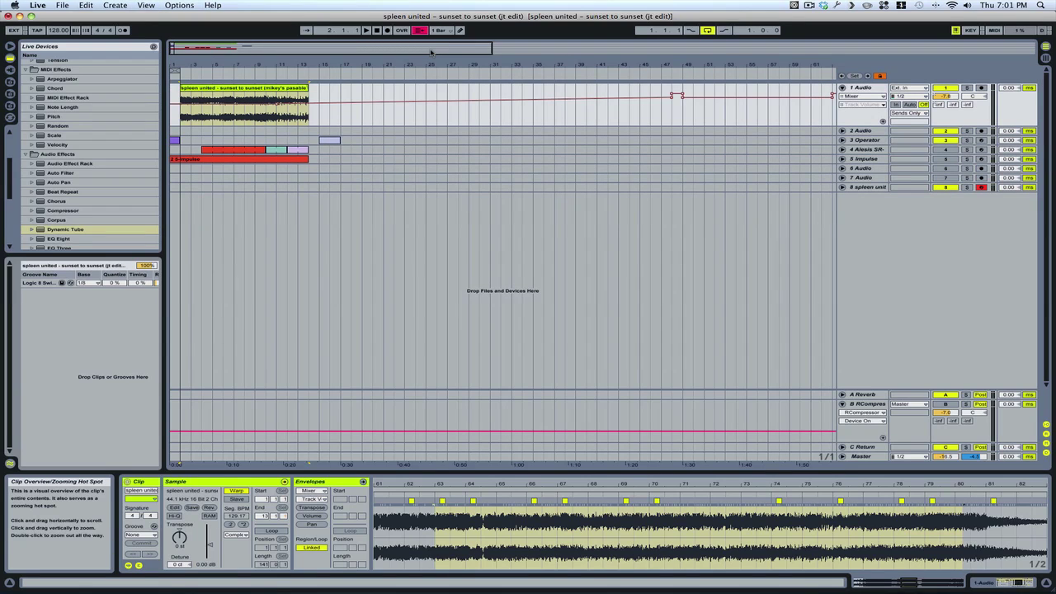
key("super+alt+i")
key("super+alt+i")
key("super+alt+i")
key("super+alt+i")
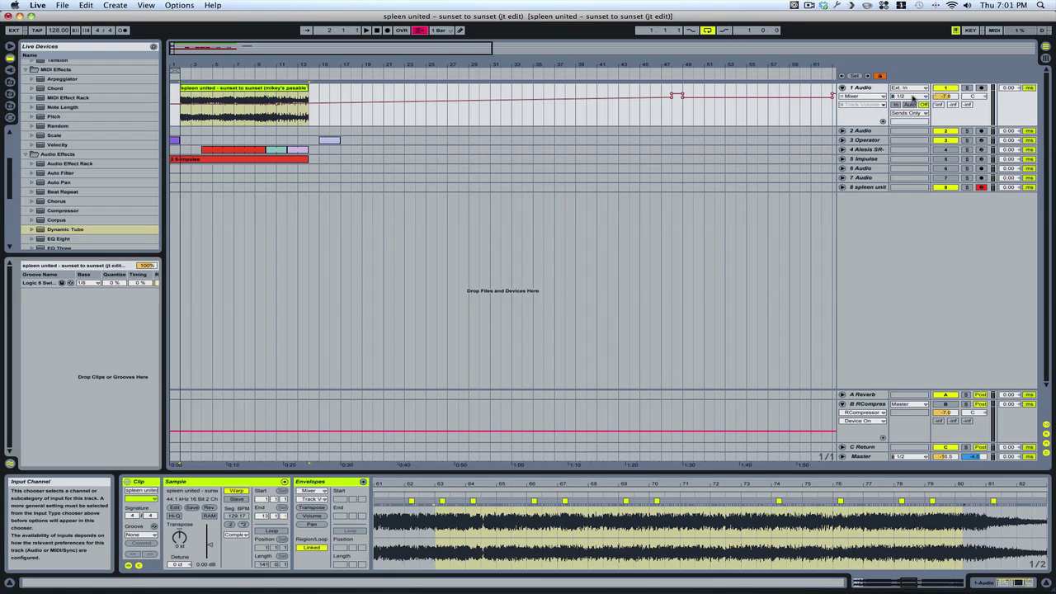
key("Tab")
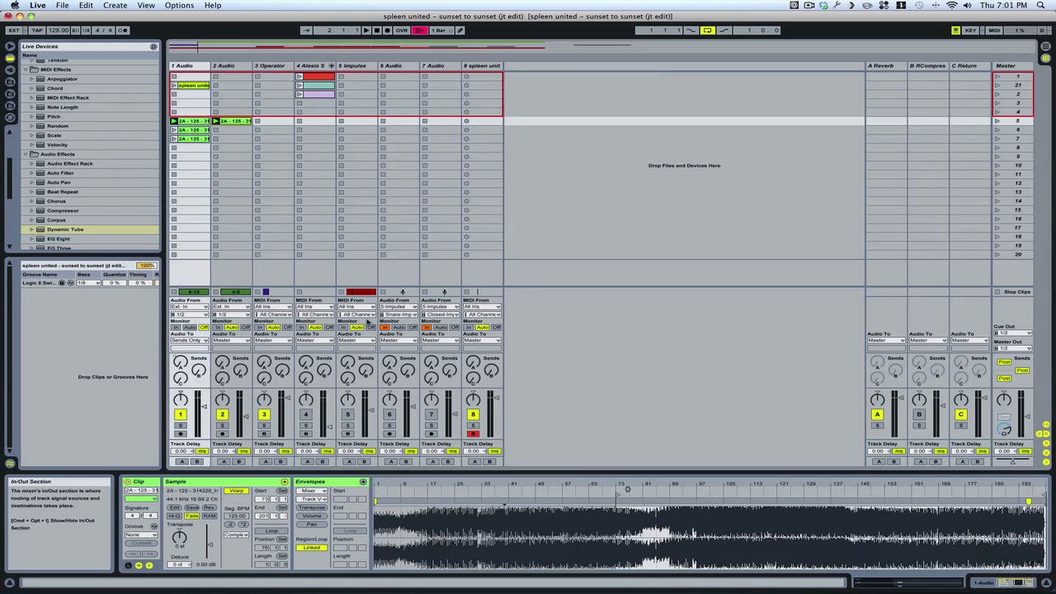
Toggle the mixer's In/Out section and return tracks, then switch the browser to search mode
key("super+alt+i")
key("super+alt+i")
key("super+alt+i")
key("super+alt+i")
key("super+alt+i")
key("super+alt+i")
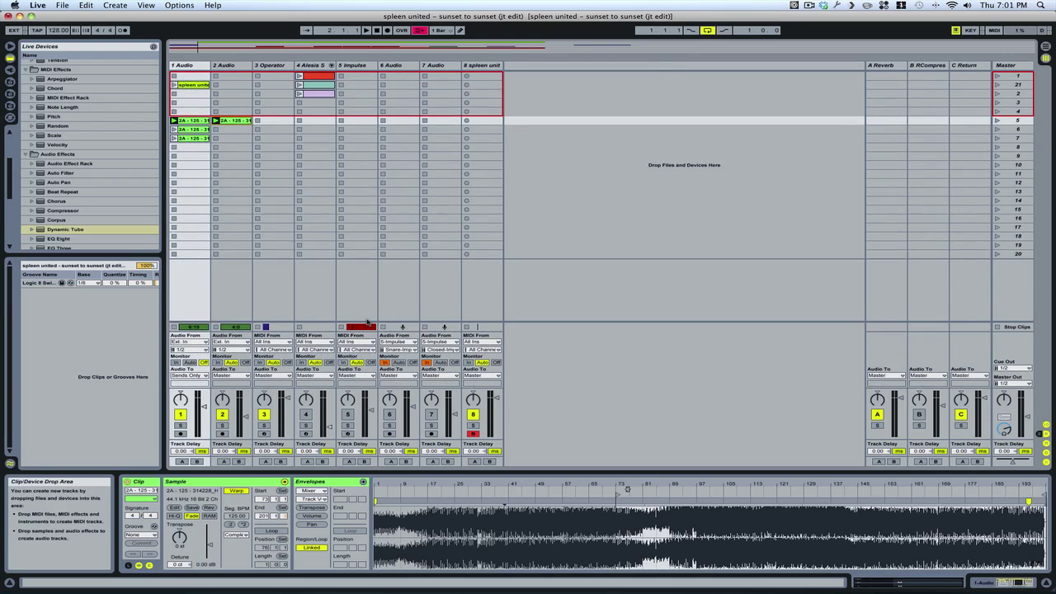
key("super+alt+r")
key("super+alt+r")
key("super+alt+r")
key("super+alt+r")
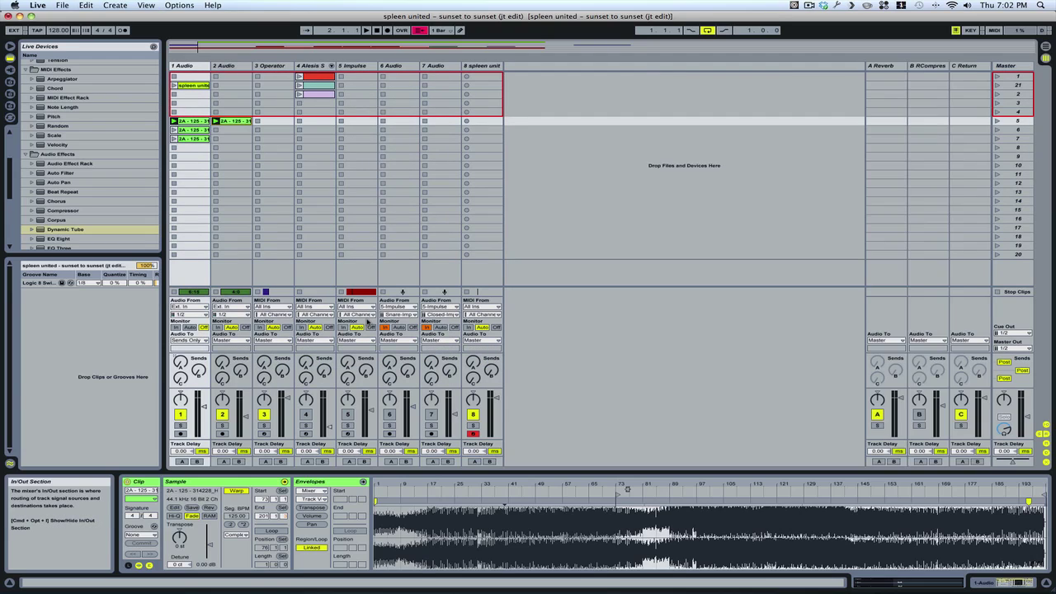
key("super+alt+r")
key("super+alt+r")
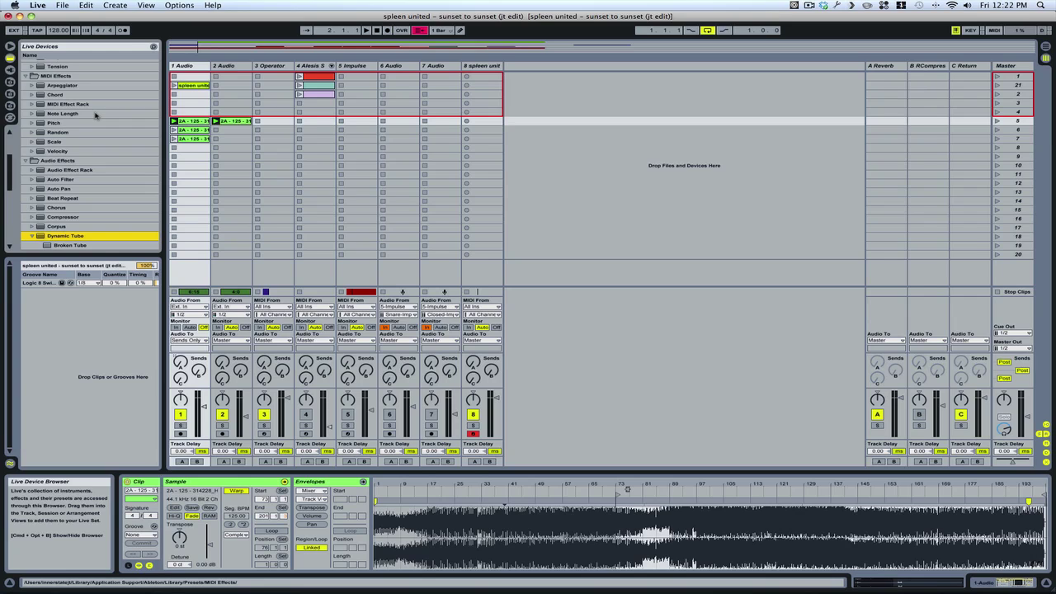
key("super+f")
key("super+f")
key("super+f")
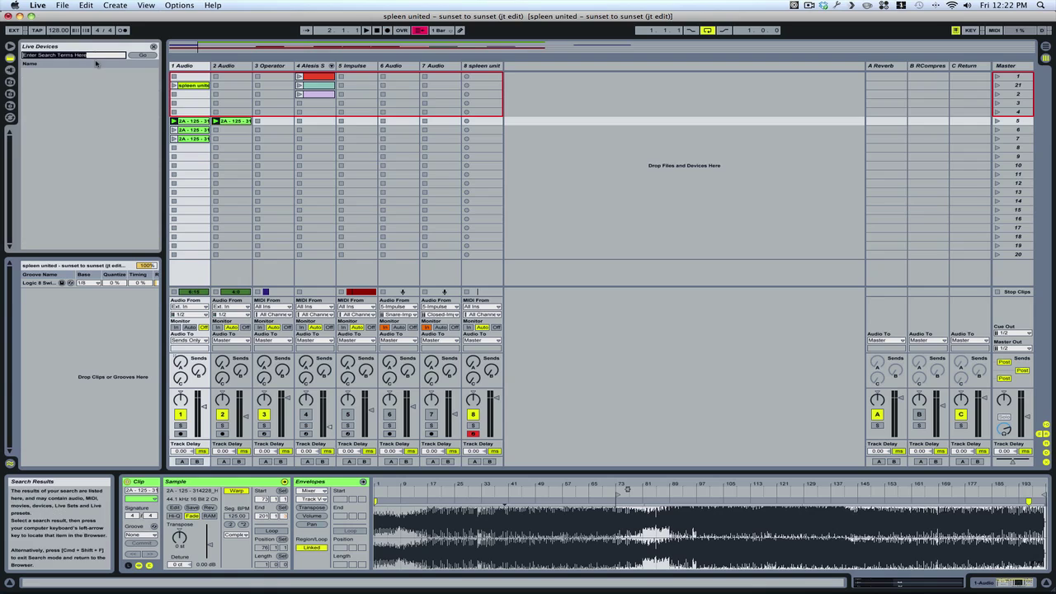
Rename the first audio track to 'track1' with Cmd+R and move on to track 2
left_click(179, 66)
key("super+r")
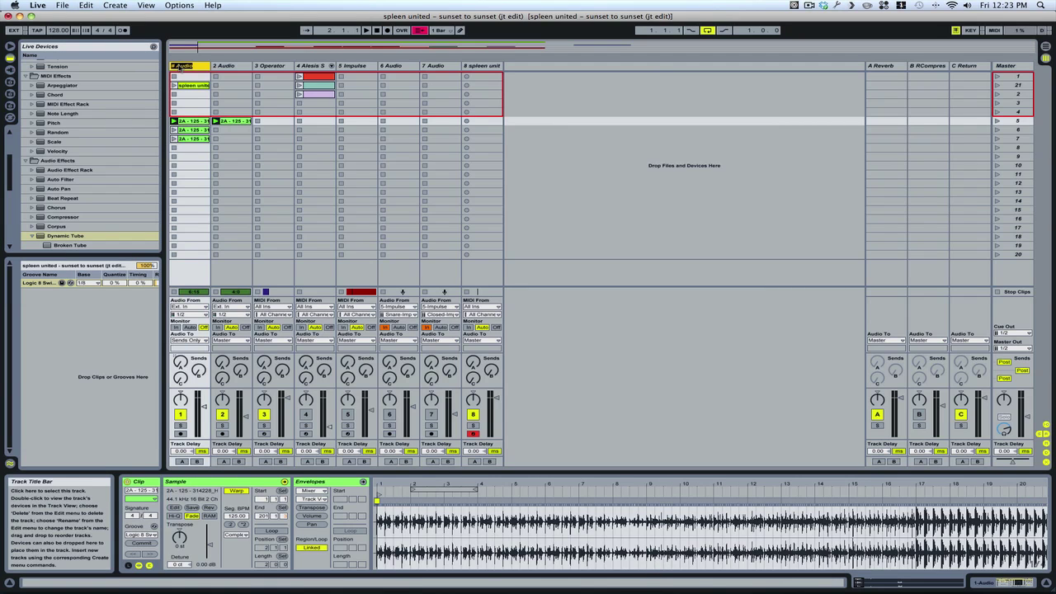
type("track1")
key("Tab")
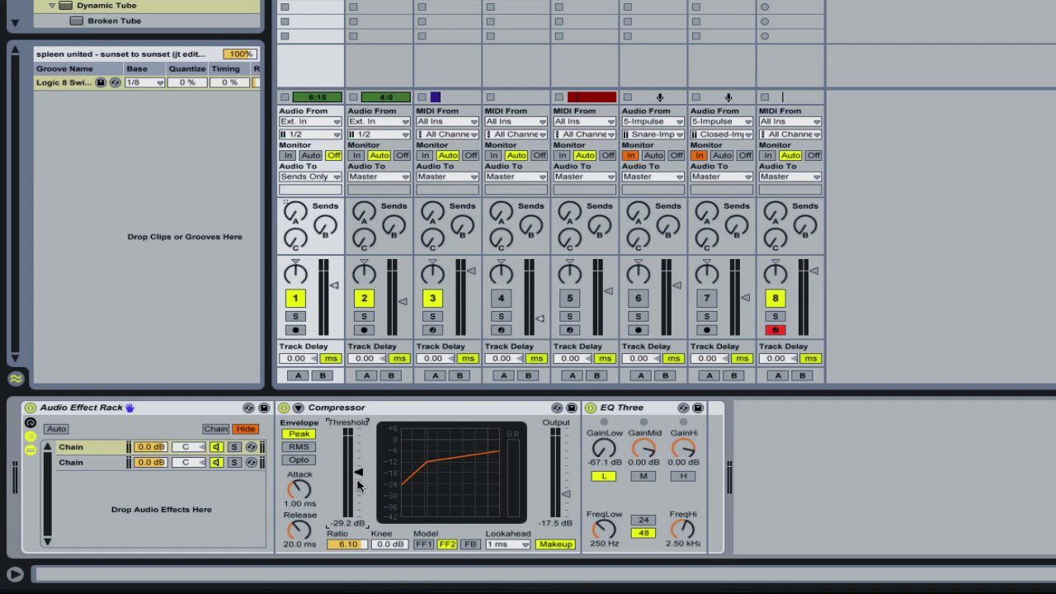
Set threshold to -29.9 dB and EQ Three mid gain to -4.38 dB, then lower the envelope near bar 35
left_click_drag(358, 474, 358, 458)
left_click_drag(651, 453, 651, 472)
key("Tab")
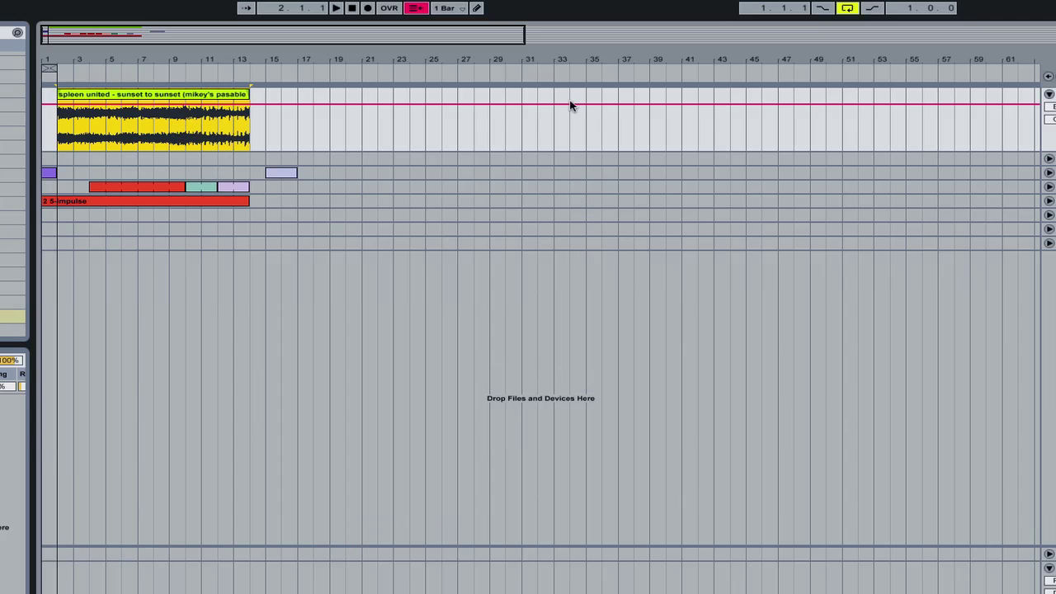
left_click(599, 105)
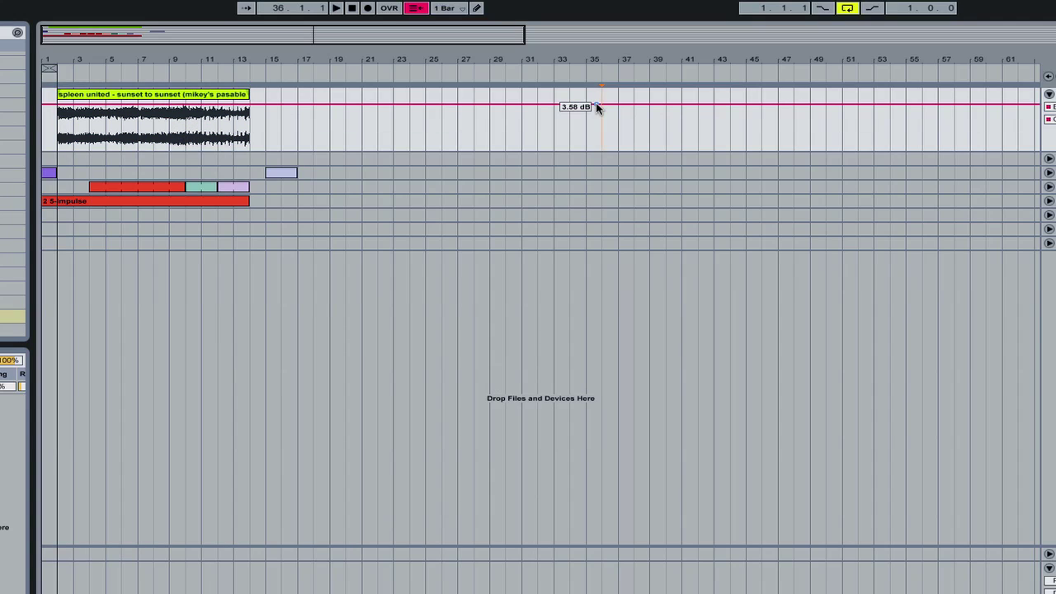
left_click_drag(596, 105, 596, 109)
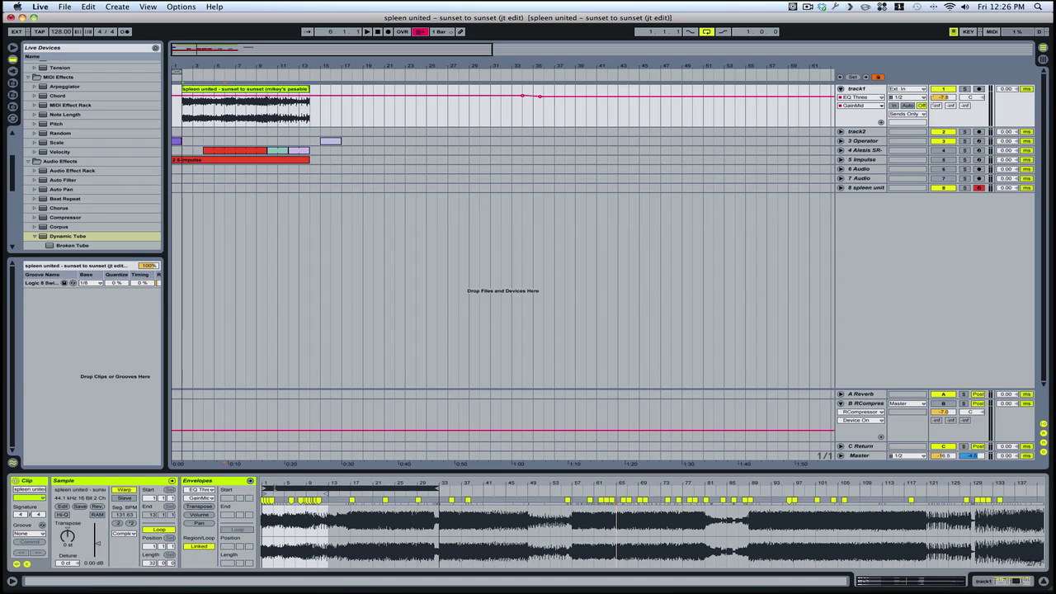
Halve and double the clip's loop length with Cmd+arrow shortcuts
key("super+Down")
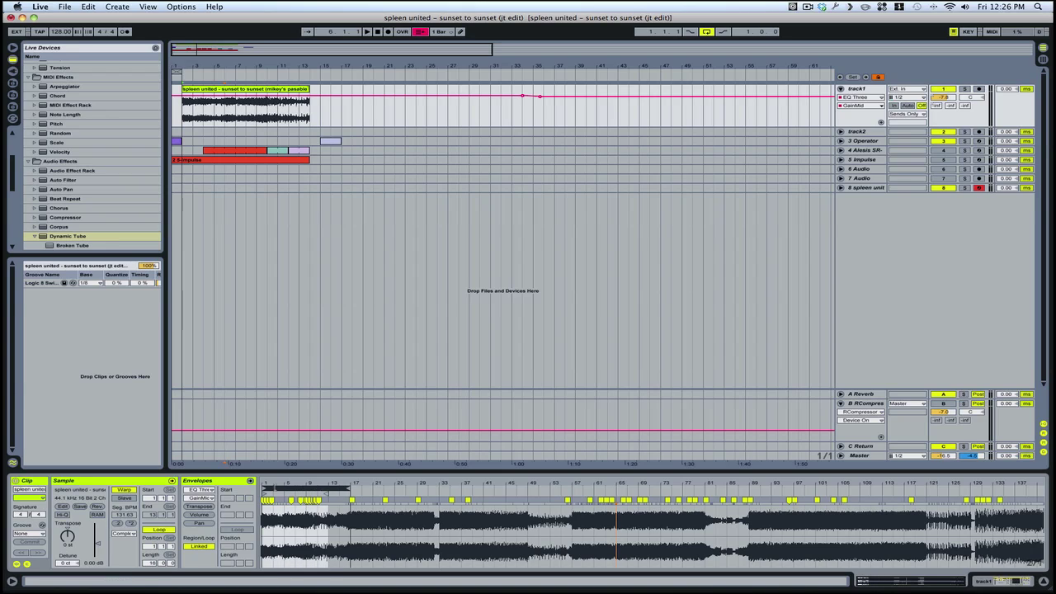
key("super+Down")
key("super+Down")
key("super+Up")
key("super+Up")
key("super+Up")
key("super+Up")
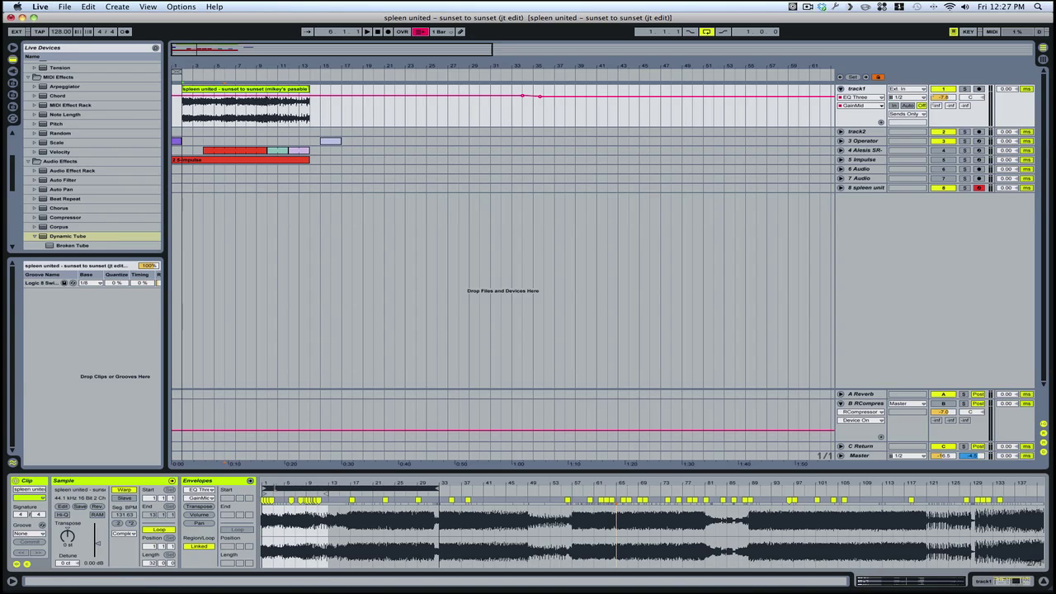
key("super+Down")
key("super+Down")
key("super+Down")
key("super+Down")
Open the Alesis drum clip and step through its notes, toggling MIDI mapping mode on and off
left_click(235, 150)
left_click(276, 533)
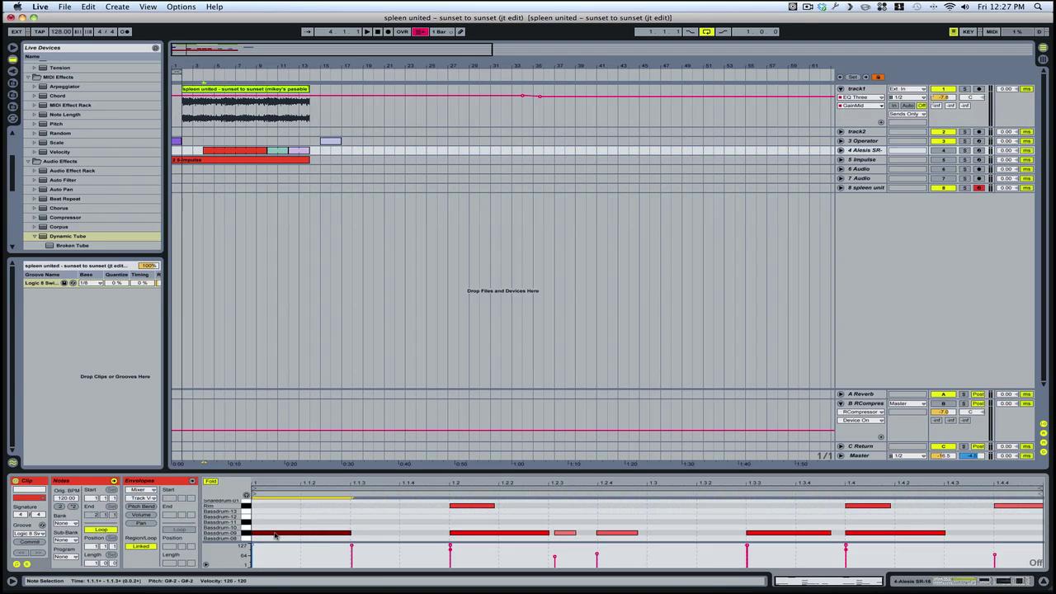
left_click(276, 535, "super")
key("Right")
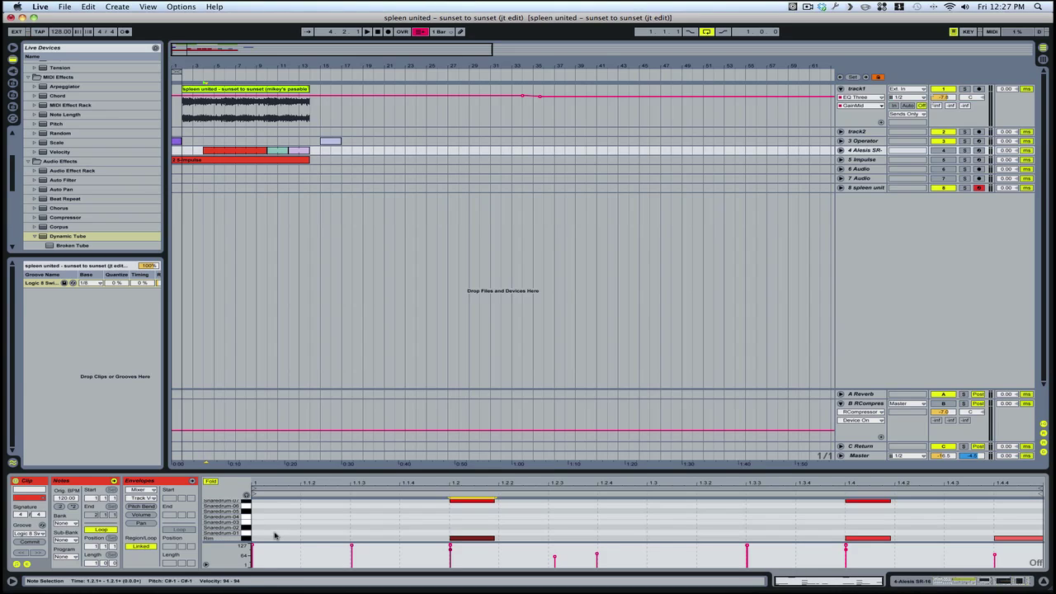
key("Right")
key("Right")
key("Right")
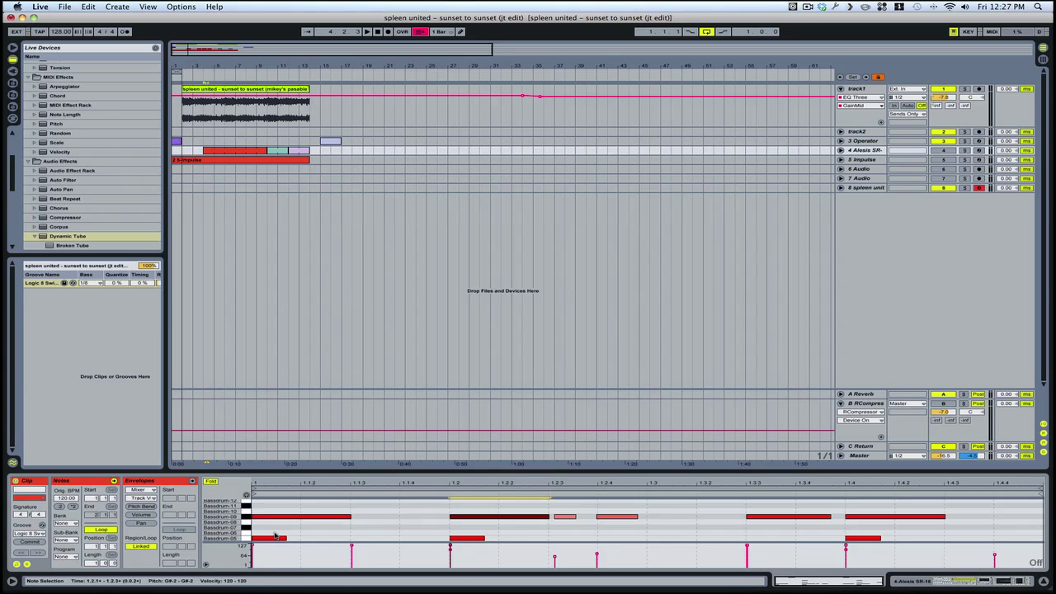
key("Right")
key("Right")
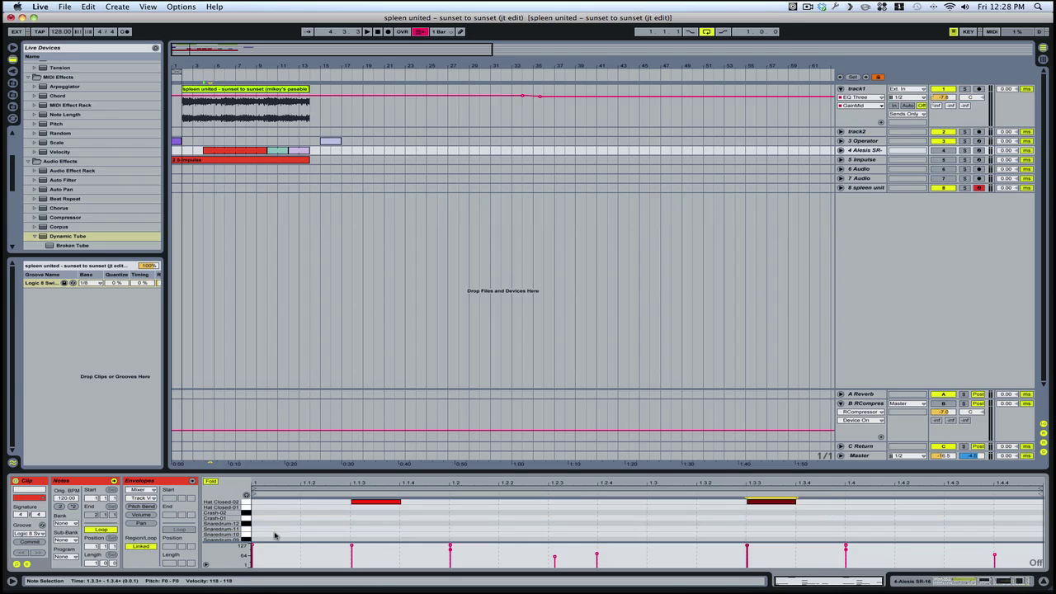
key("Left")
key("Left")
key("Left")
key("Left")
key("Left")
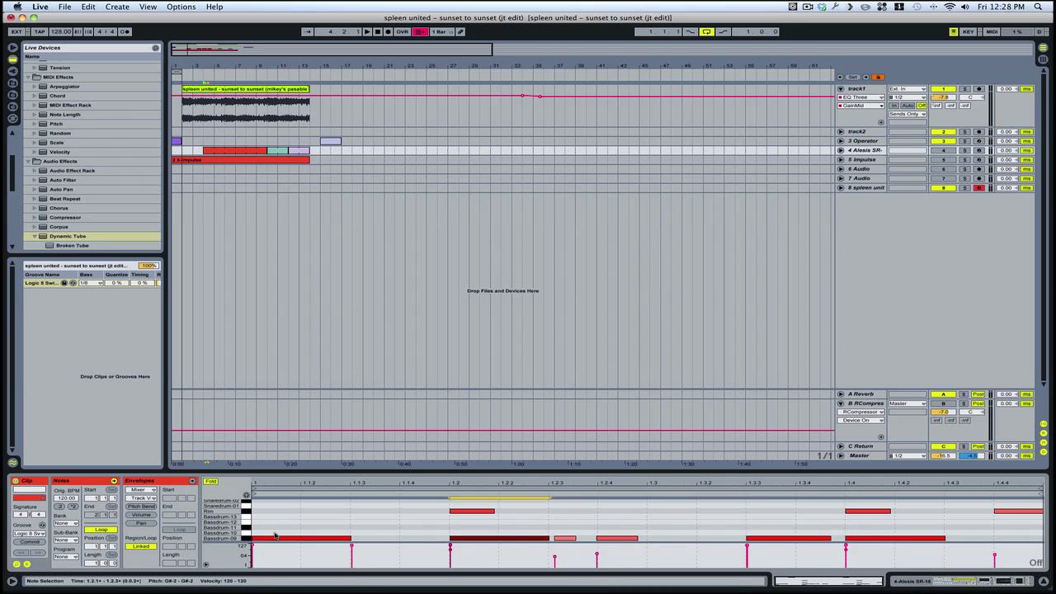
key("Right")
key("Left")
key("Left")
key("super+m")
key("super+m")
key("super+m")
key("super+m")
key("super+m")
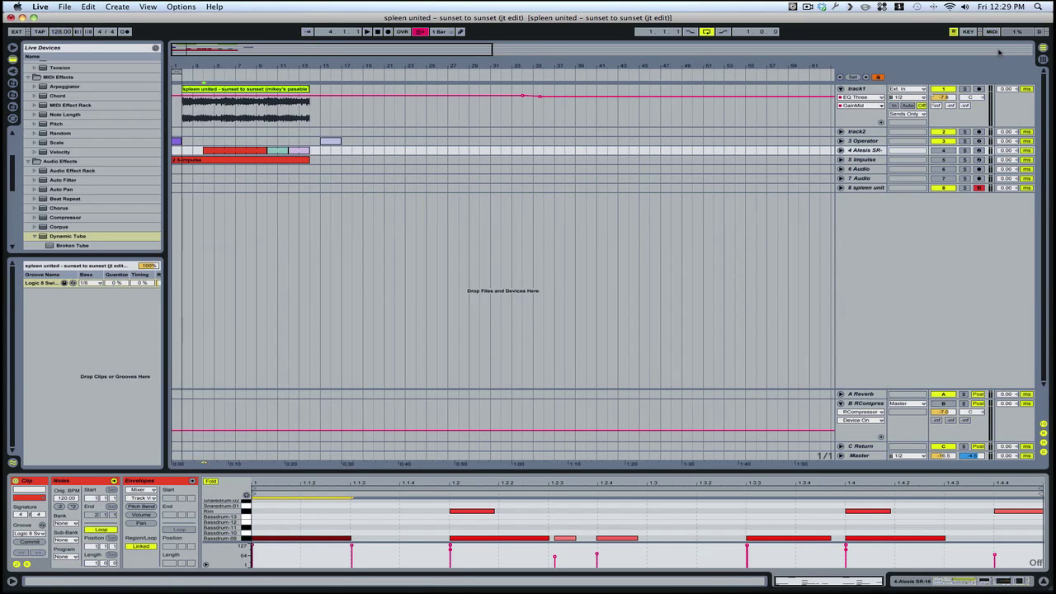
key("super+m")
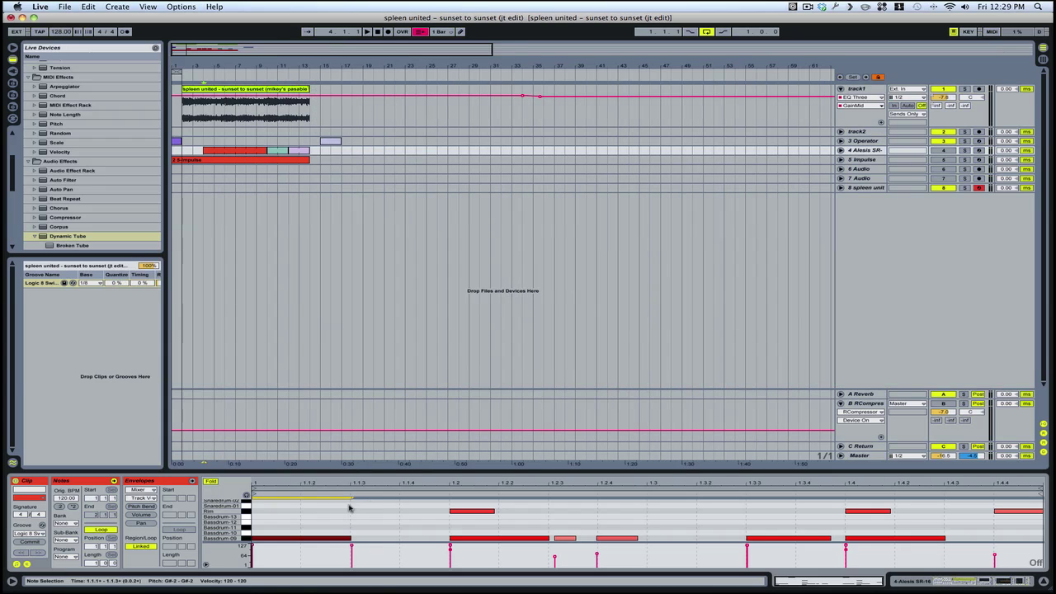
Select all of the clip's notes and quantize them to 1/16 at 100% amount
left_click_drag(311, 507, 936, 536)
left_click_drag(957, 576, 1042, 544)
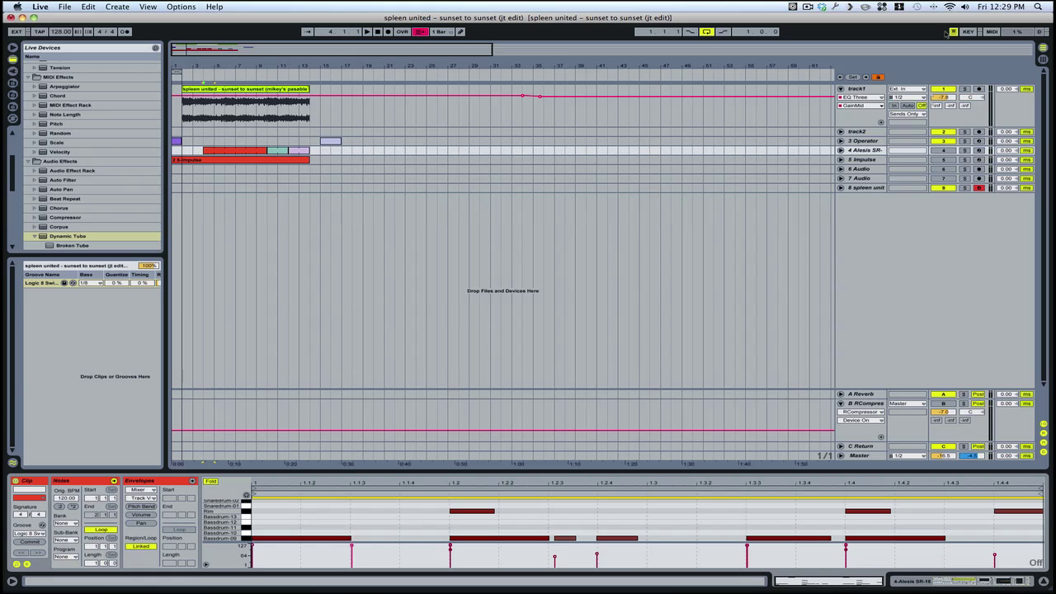
key("super+u")
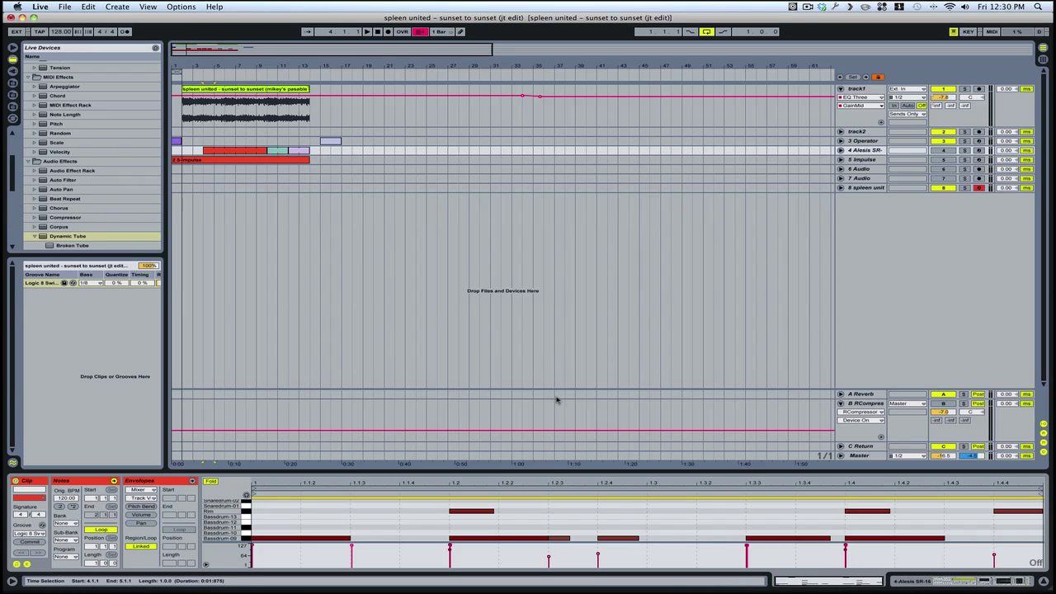
key("super+shift+u")
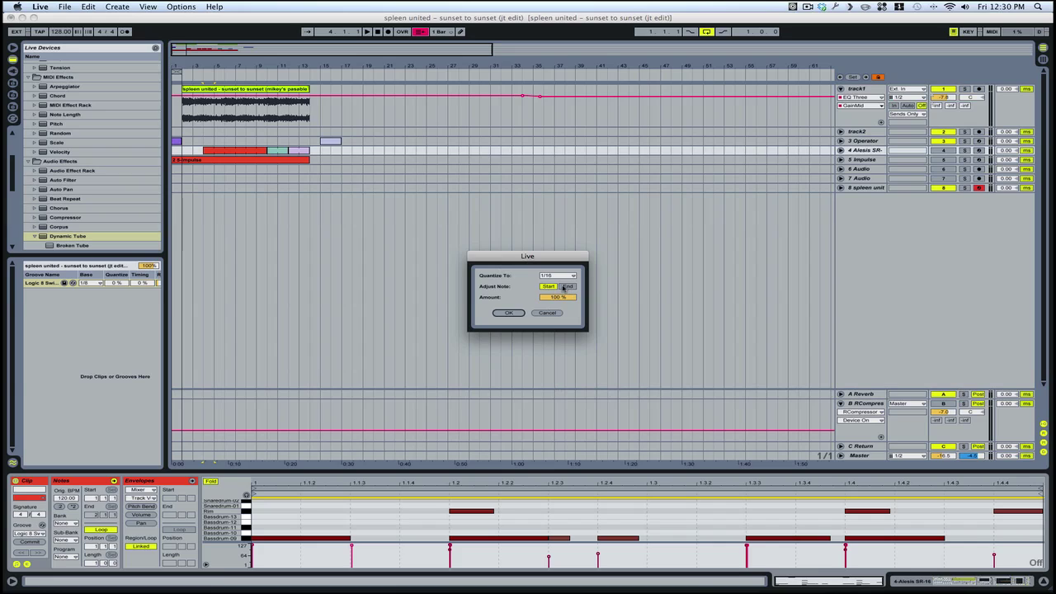
key("Return")
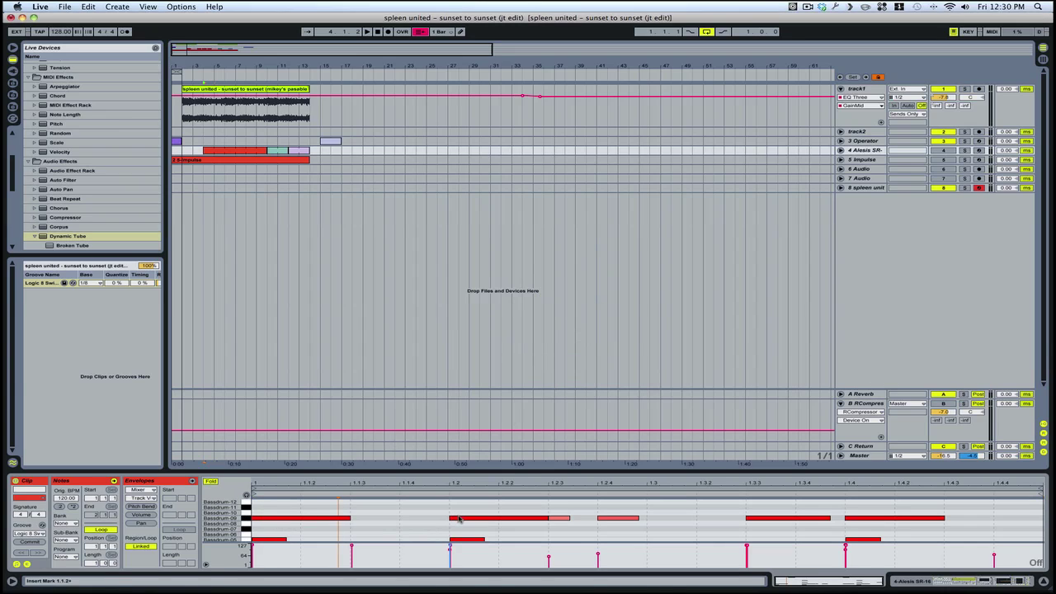
Lower note velocity from 117 to 87 and select three bass drum notes from 1.2.3 to 1.3.4
left_click_drag(459, 507, 469, 543)
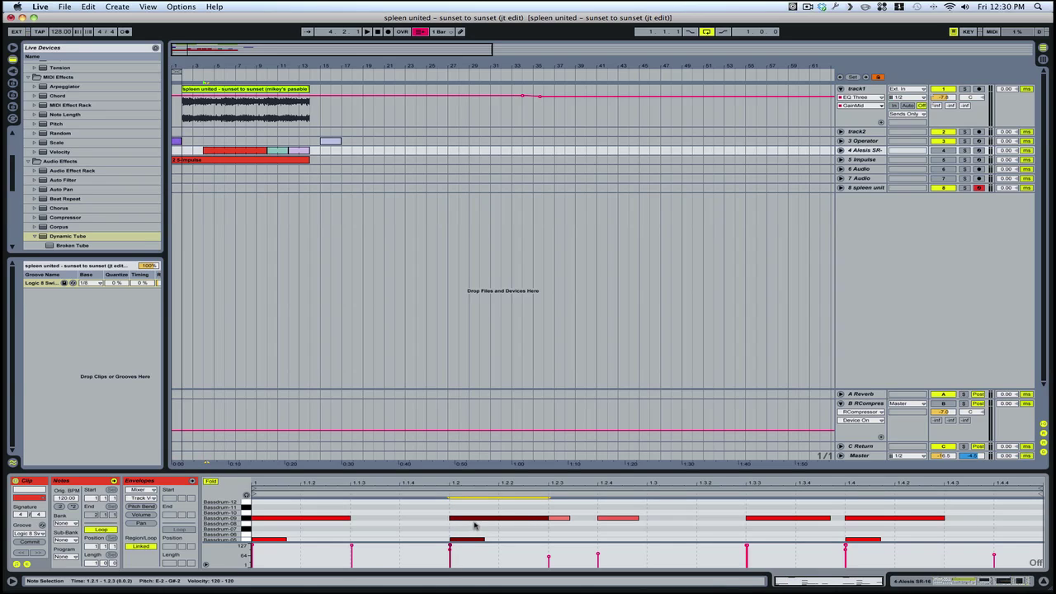
key("Escape")
left_click_drag(481, 517, 482, 565)
left_click_drag(561, 511, 782, 570)
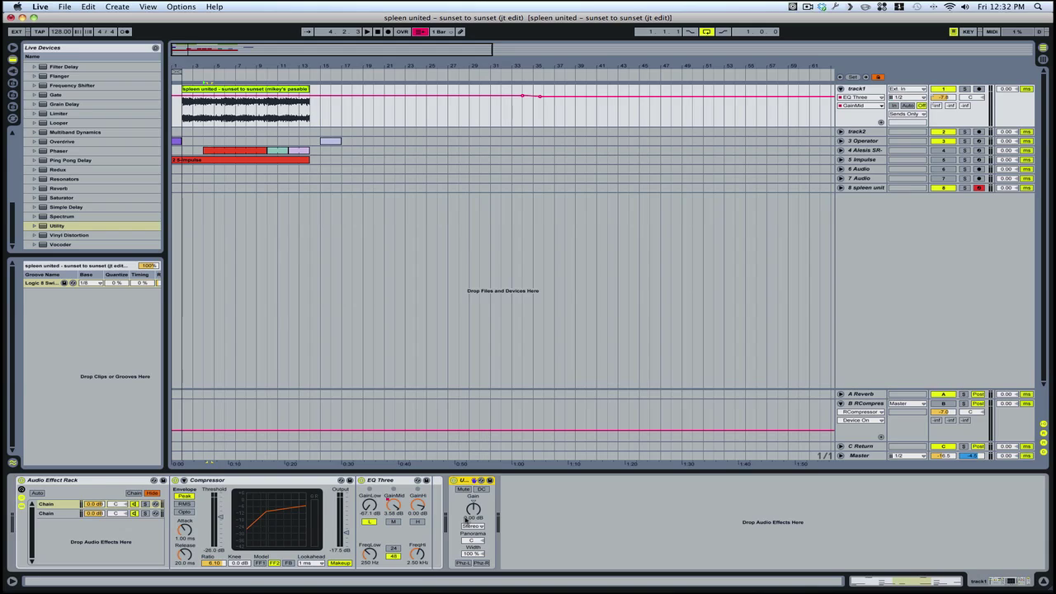
Show track1's Utility Gain automation, then in Session view raise track 1's fader to -2.7 dB
left_click(472, 511)
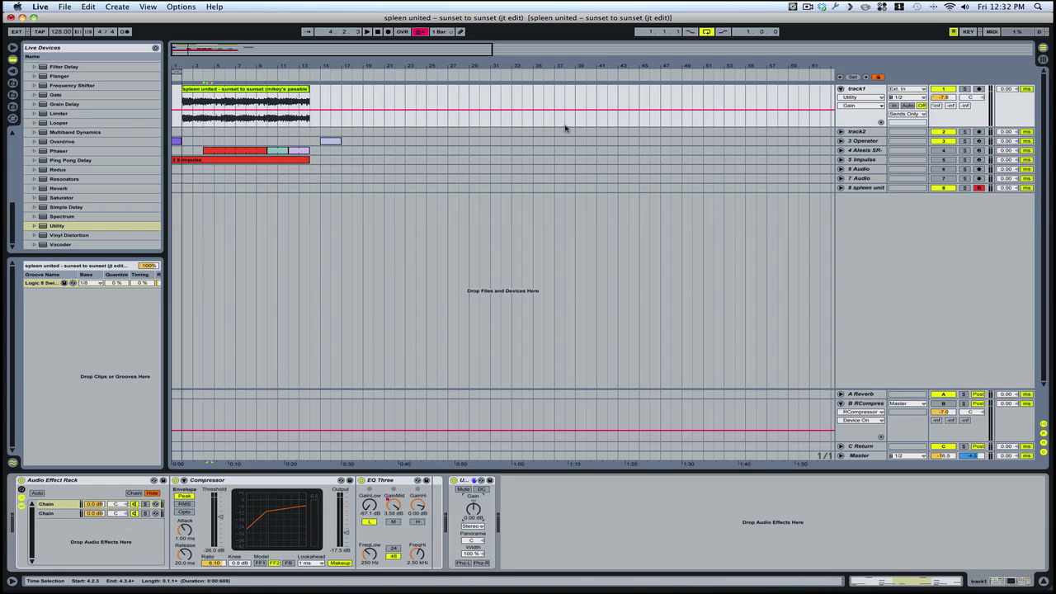
key("Tab")
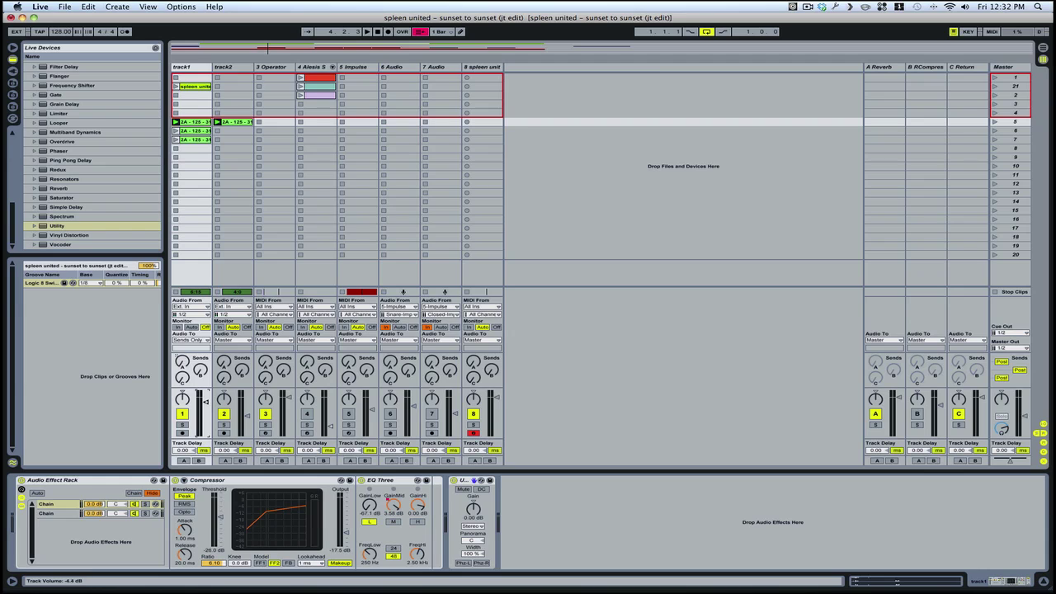
left_click_drag(207, 404, 206, 401)
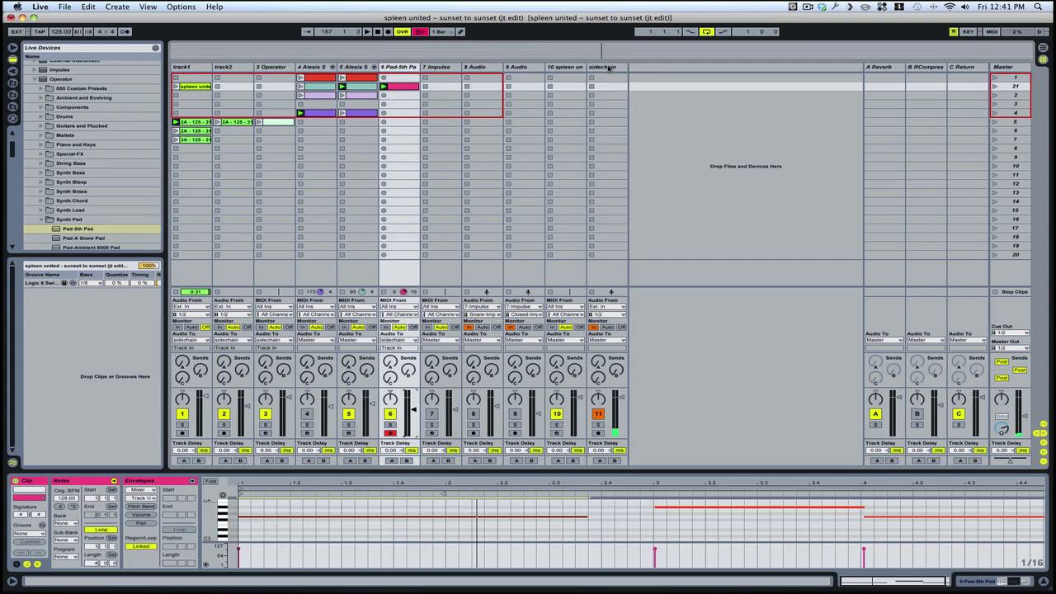
Select the sidechain track to display its Compressor keyed from the Alesis drum track
left_click(608, 68)
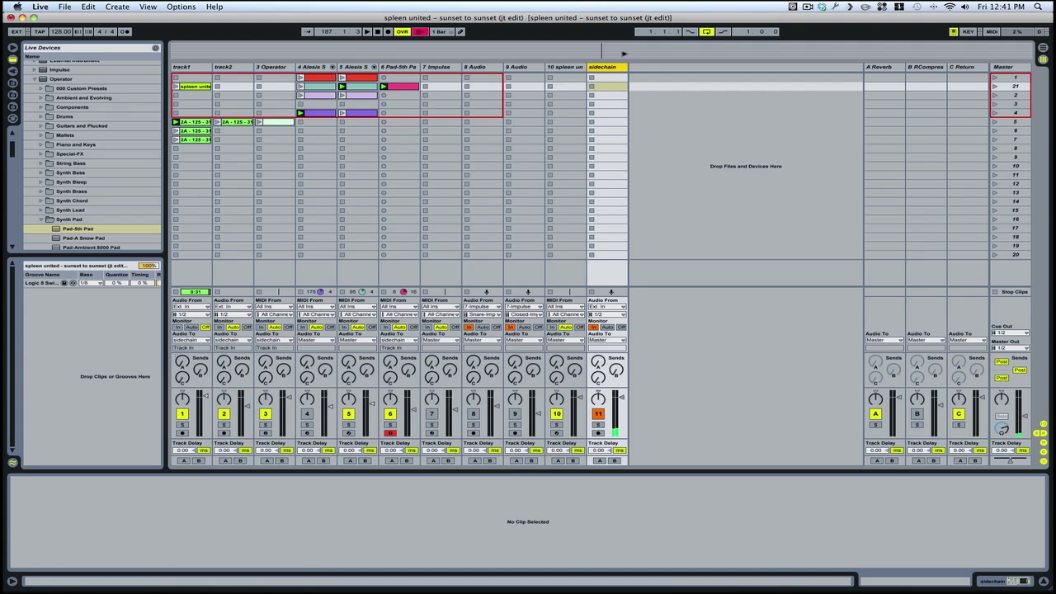
left_click(608, 68)
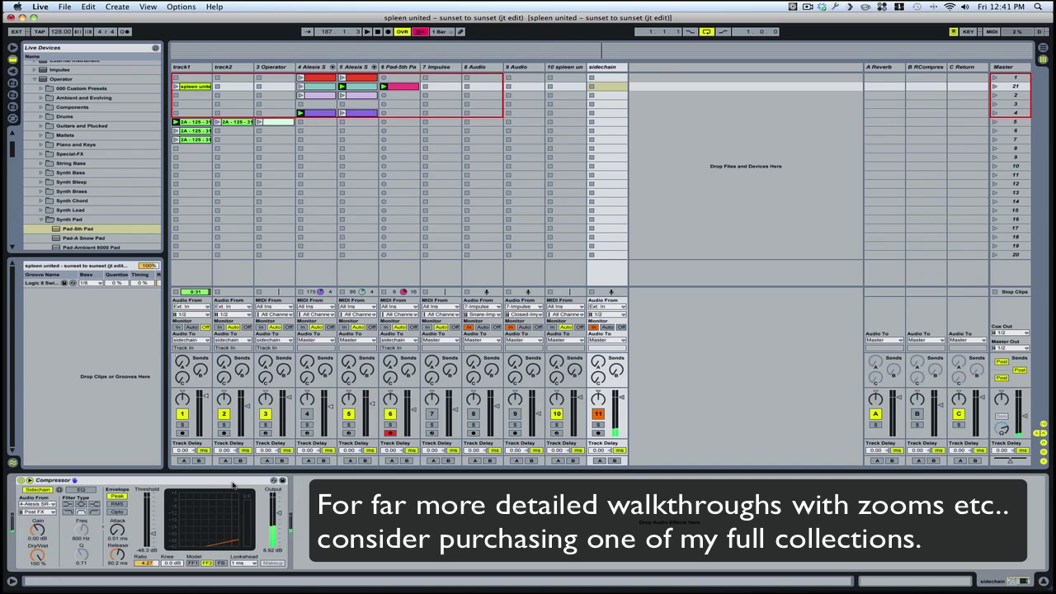
Start playback from the beginning and raise track 6's volume fader to -5.7 dB
key("space")
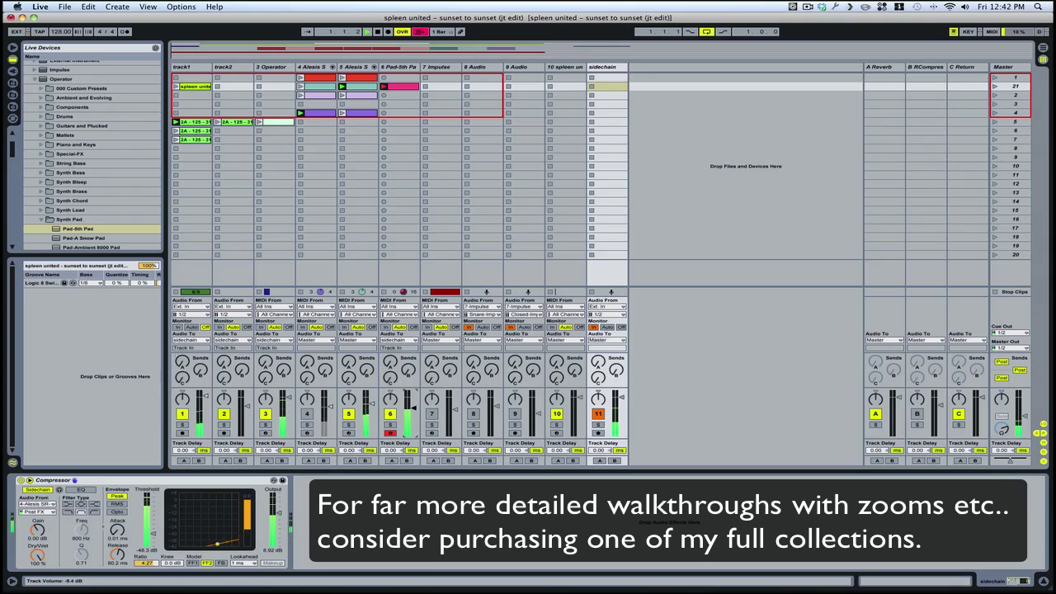
left_click_drag(411, 409, 411, 402)
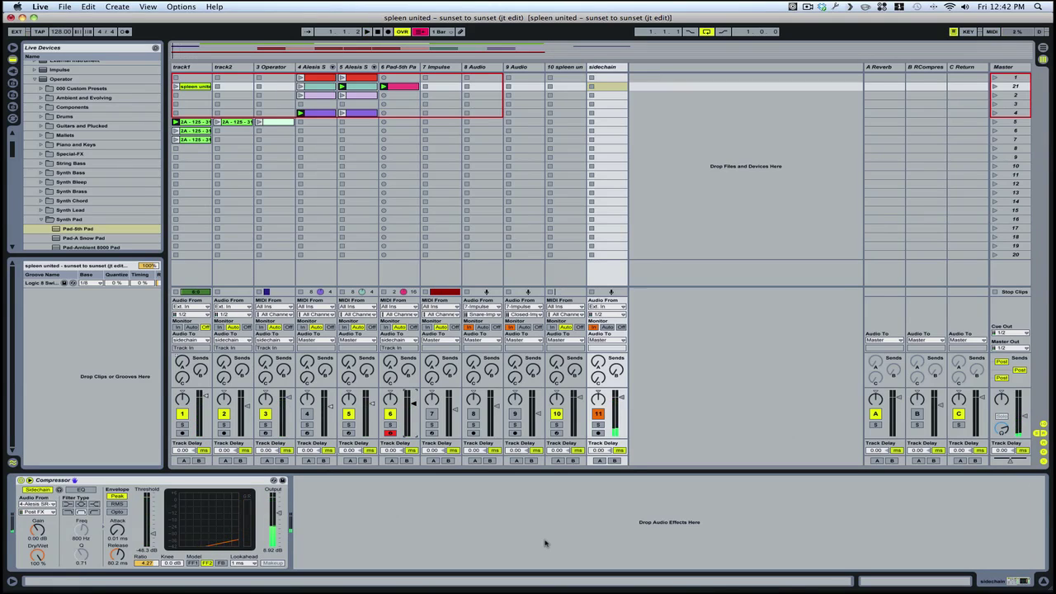